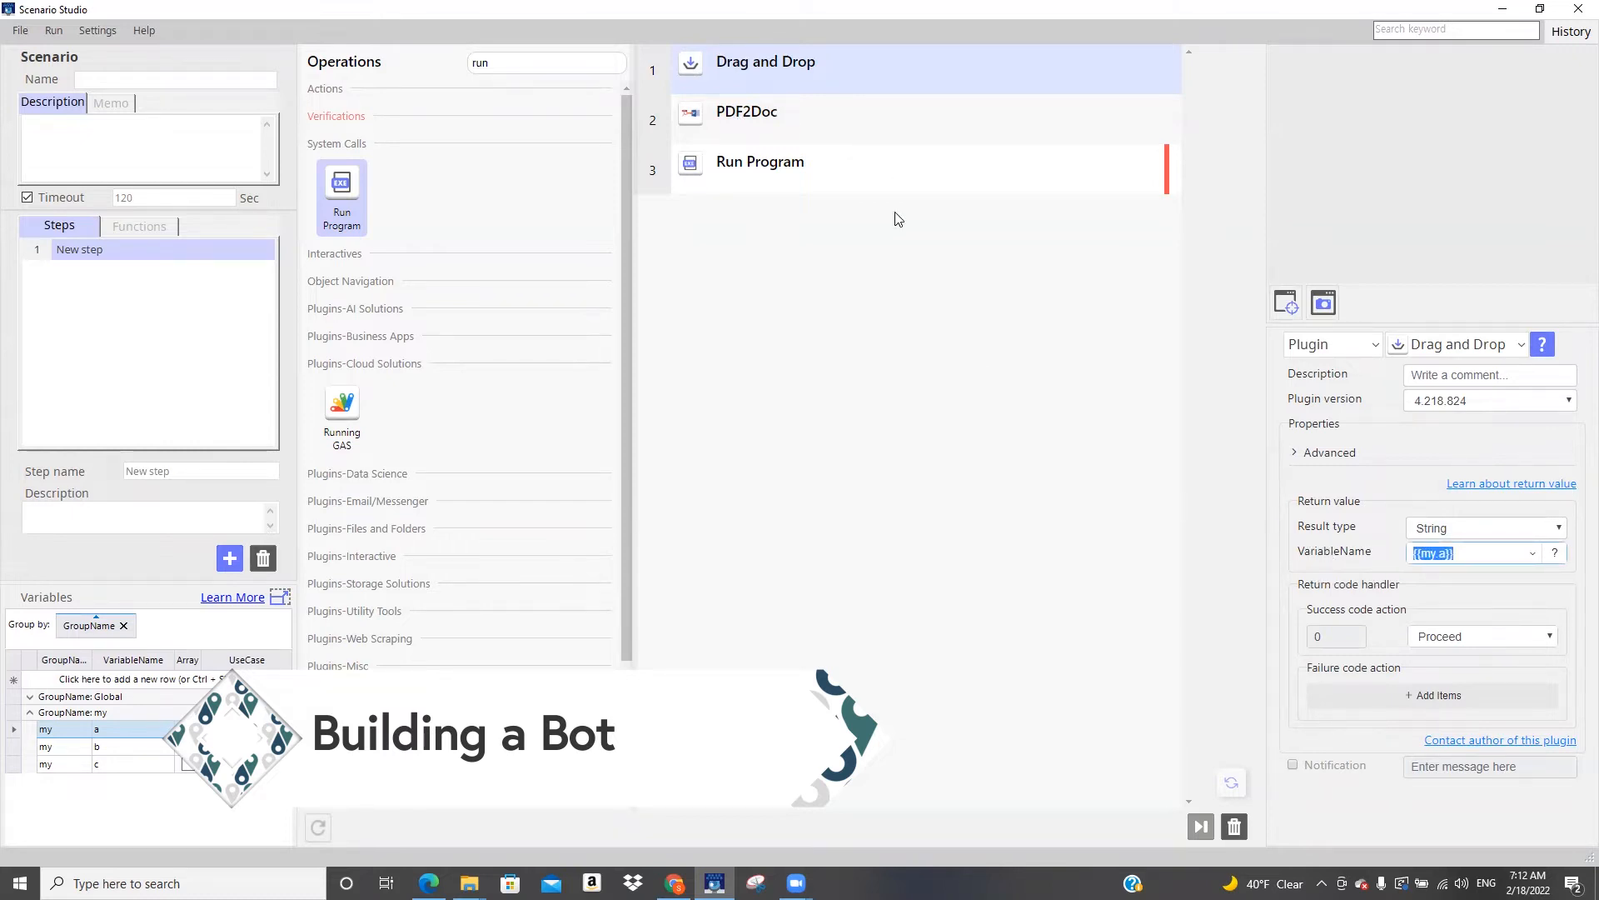
# Set the PDF2Doc operation's output file path to end in temp.docx inside the DragAndDrop folder
pyautogui.click(893, 125)
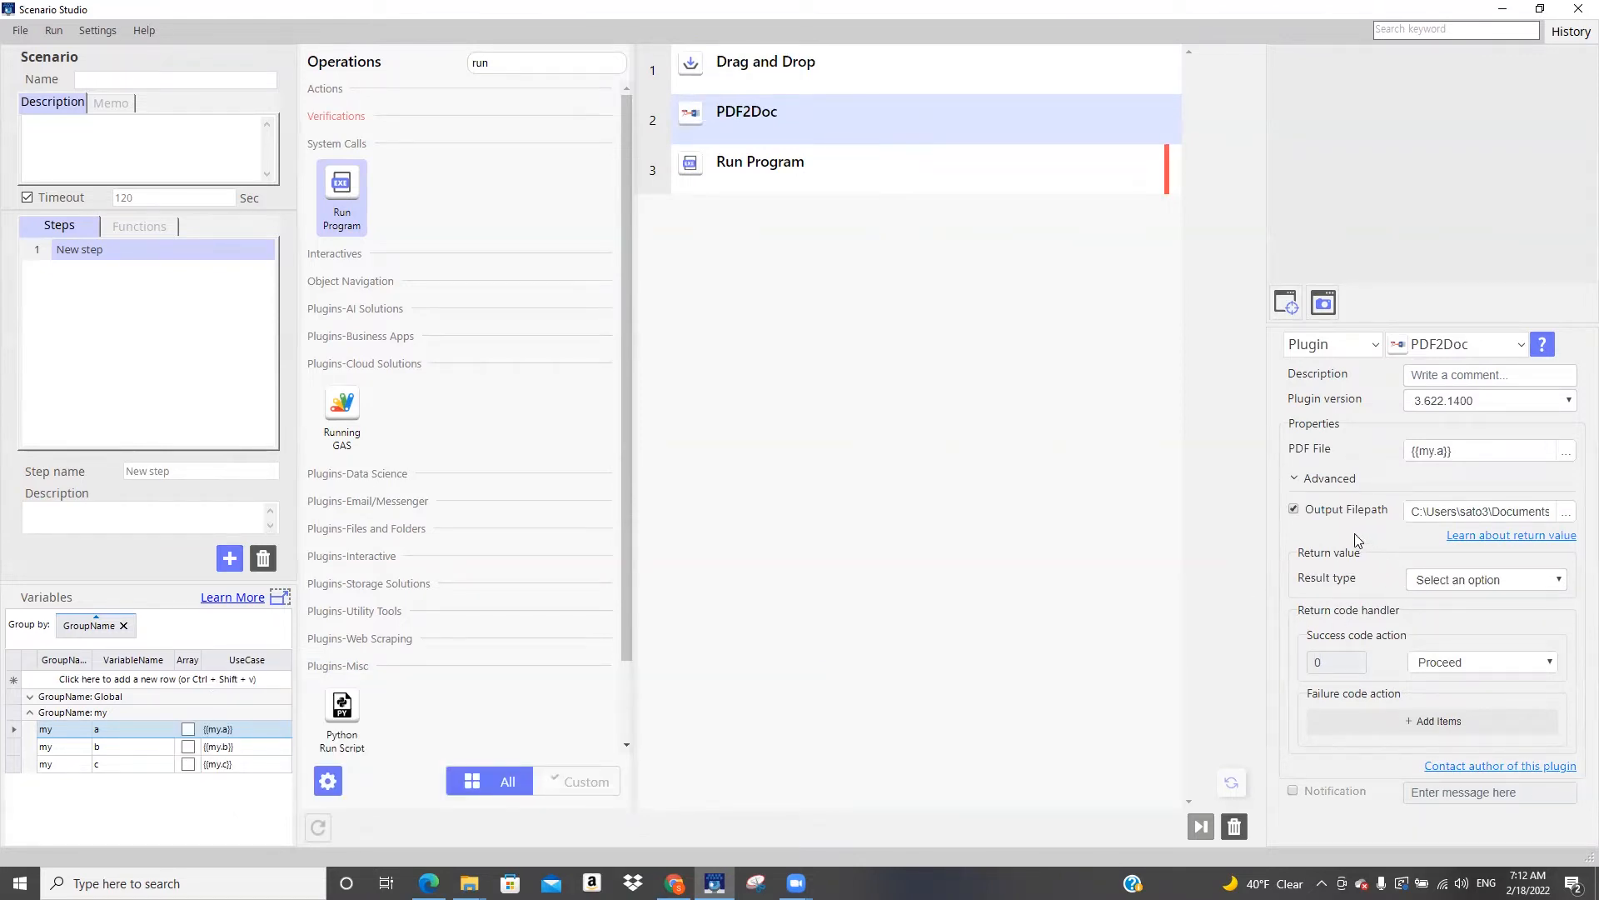
pyautogui.doubleClick(1457, 451)
pyautogui.click(1507, 512)
pyautogui.hotkey('ctrl', 'a')
pyautogui.click(1503, 508)
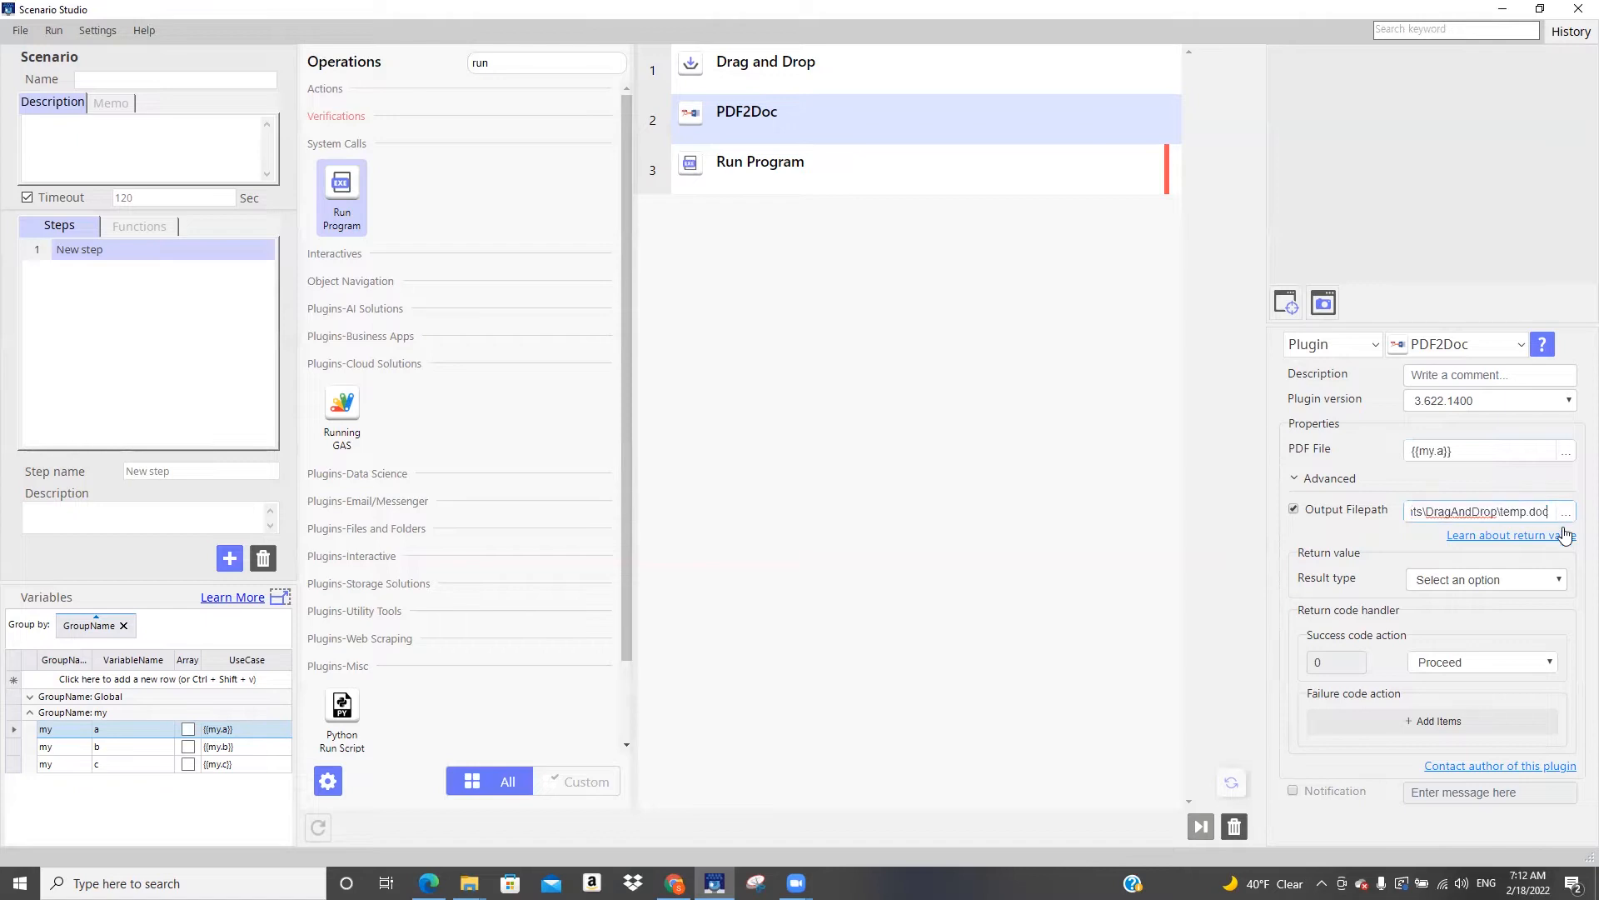
pyautogui.write('x')
pyautogui.click(1101, 512)
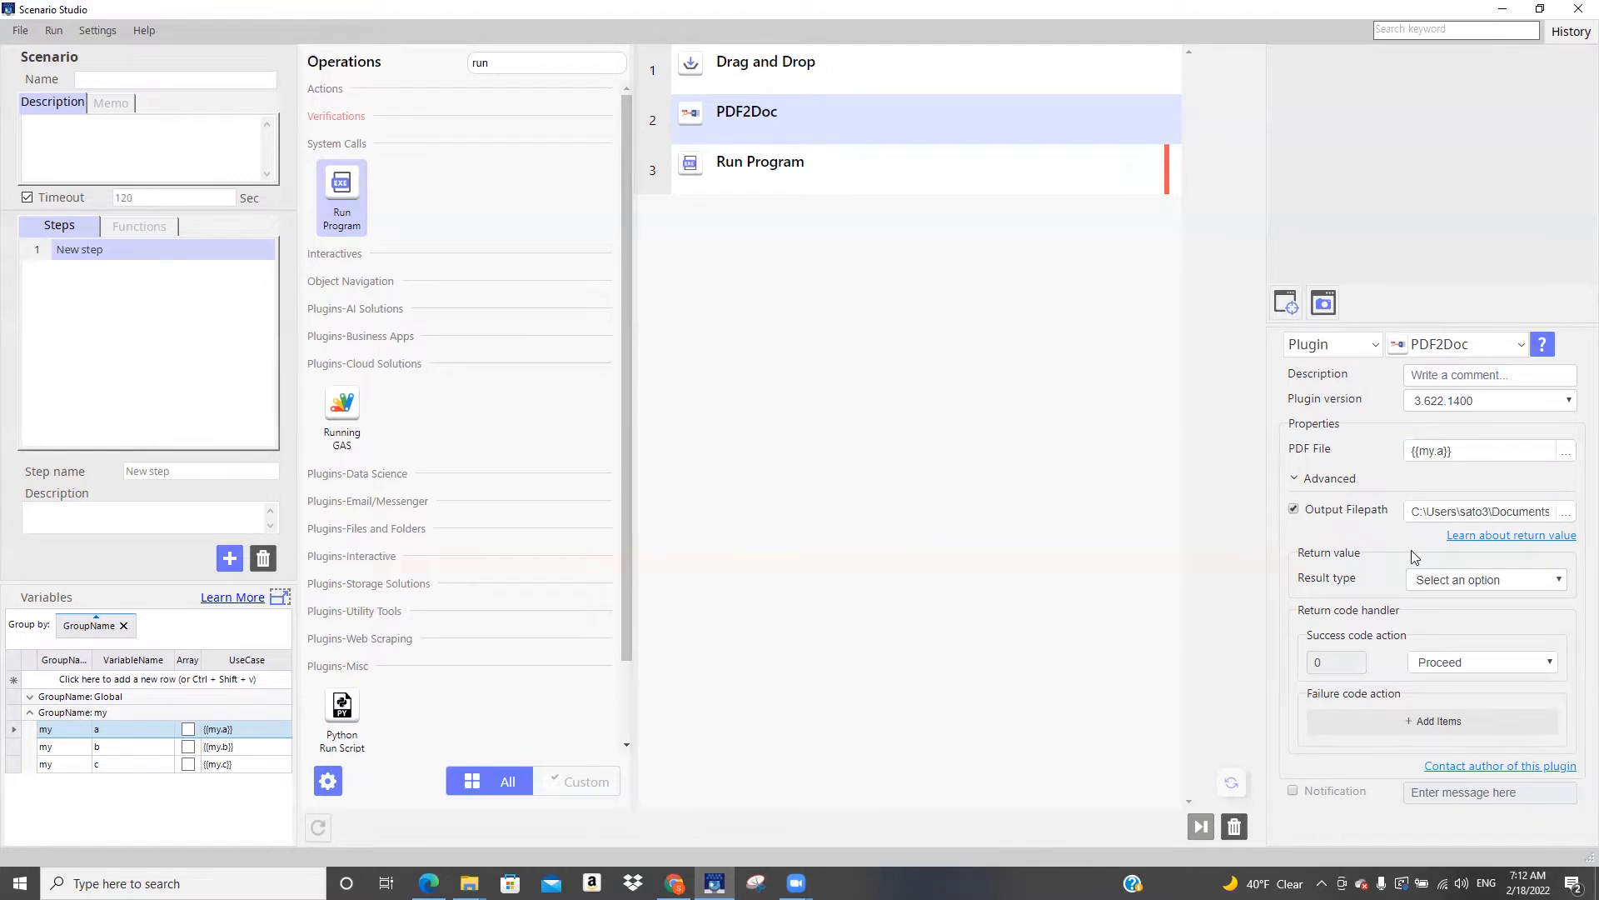
# Have PDF2Doc return its result as a String stored in the variable {{my.b}}
pyautogui.click(1468, 581)
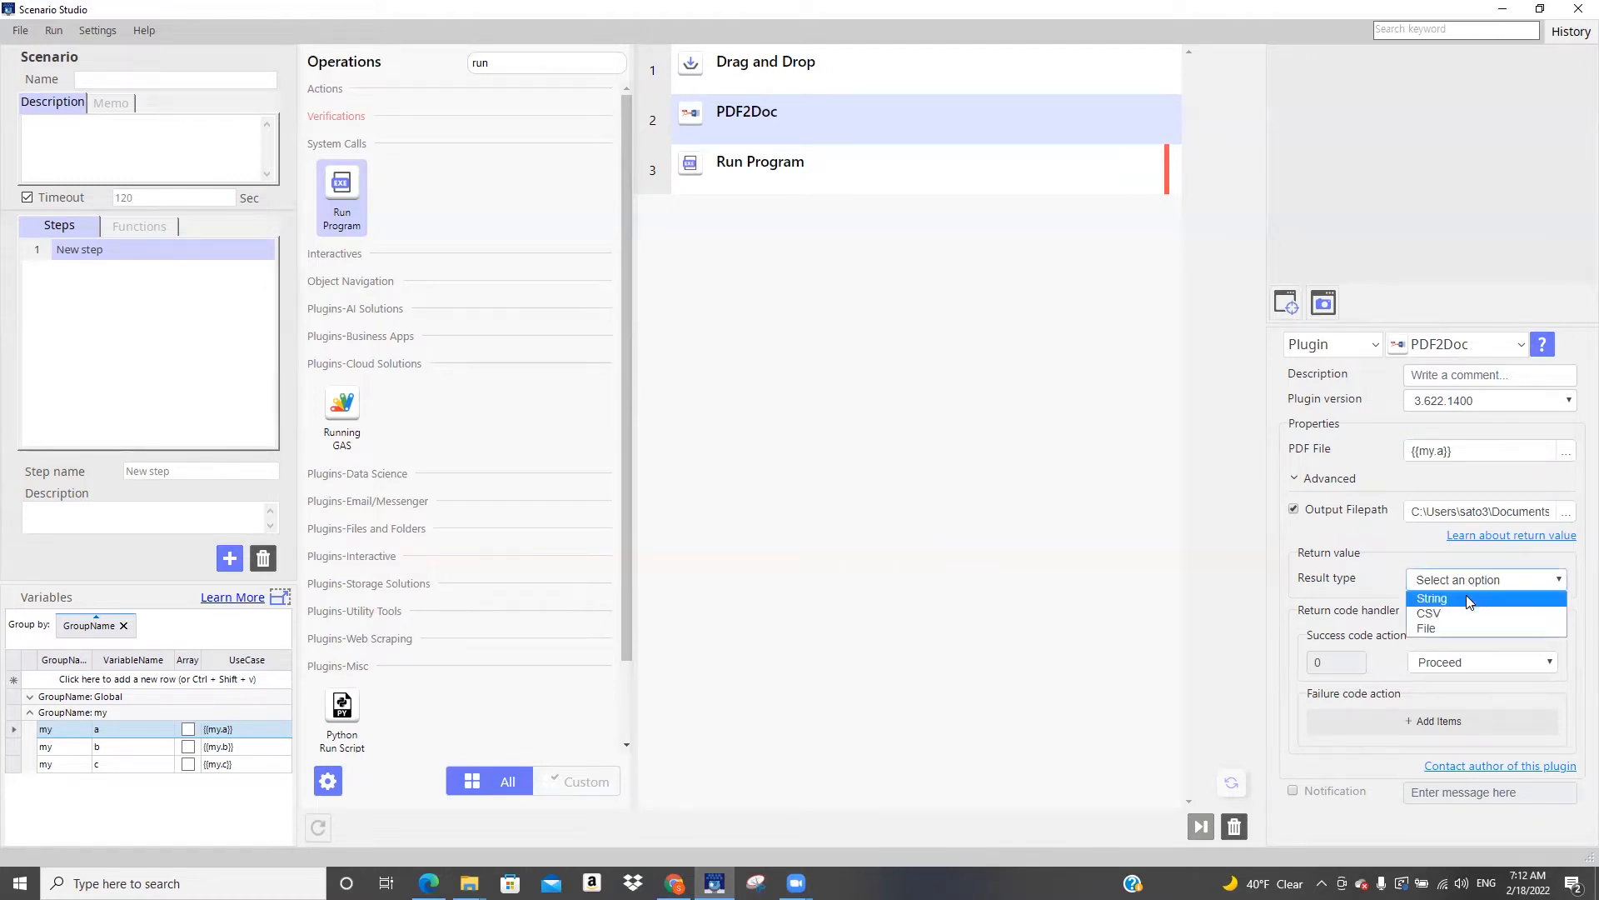
pyautogui.click(1466, 598)
pyautogui.click(1532, 605)
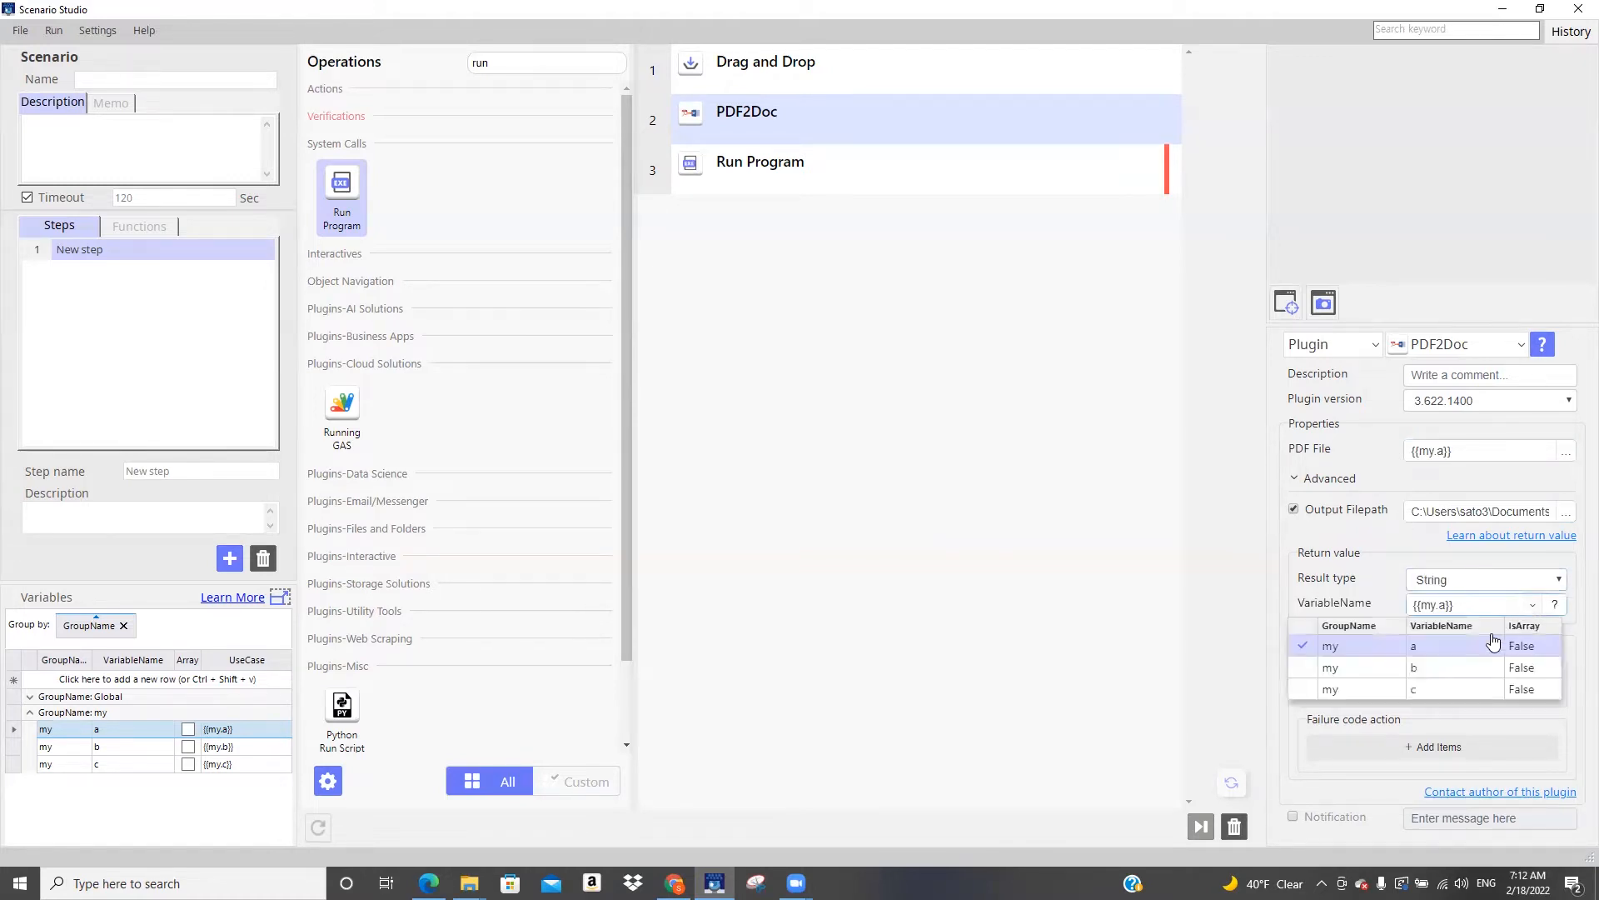
pyautogui.click(1468, 667)
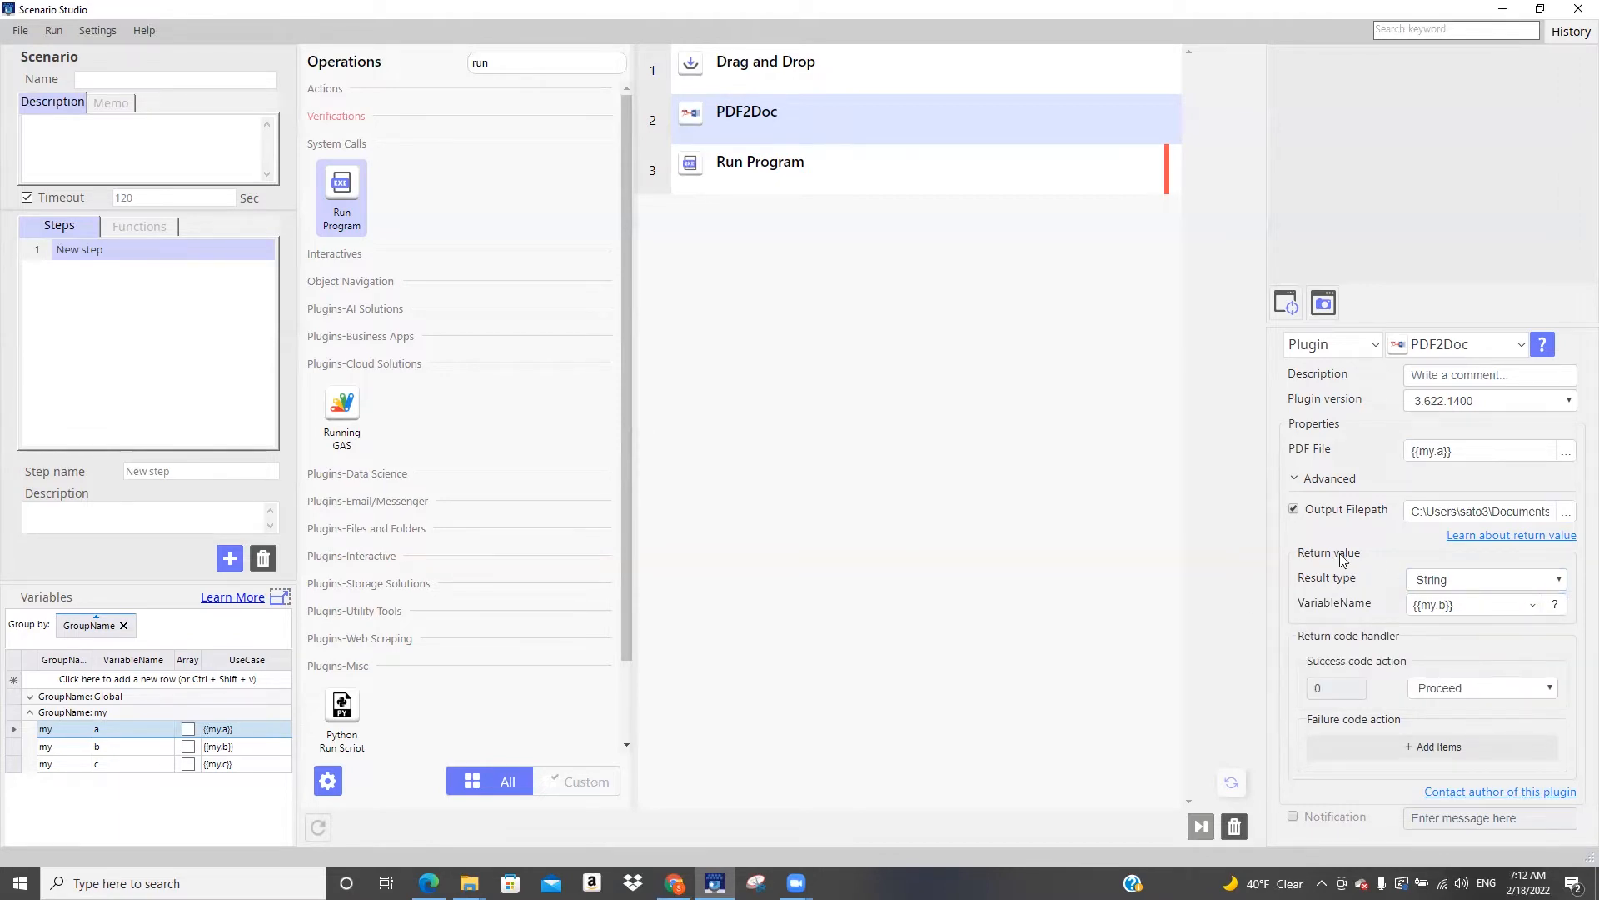
pyautogui.moveTo(1475, 608); pyautogui.dragTo(1395, 605)
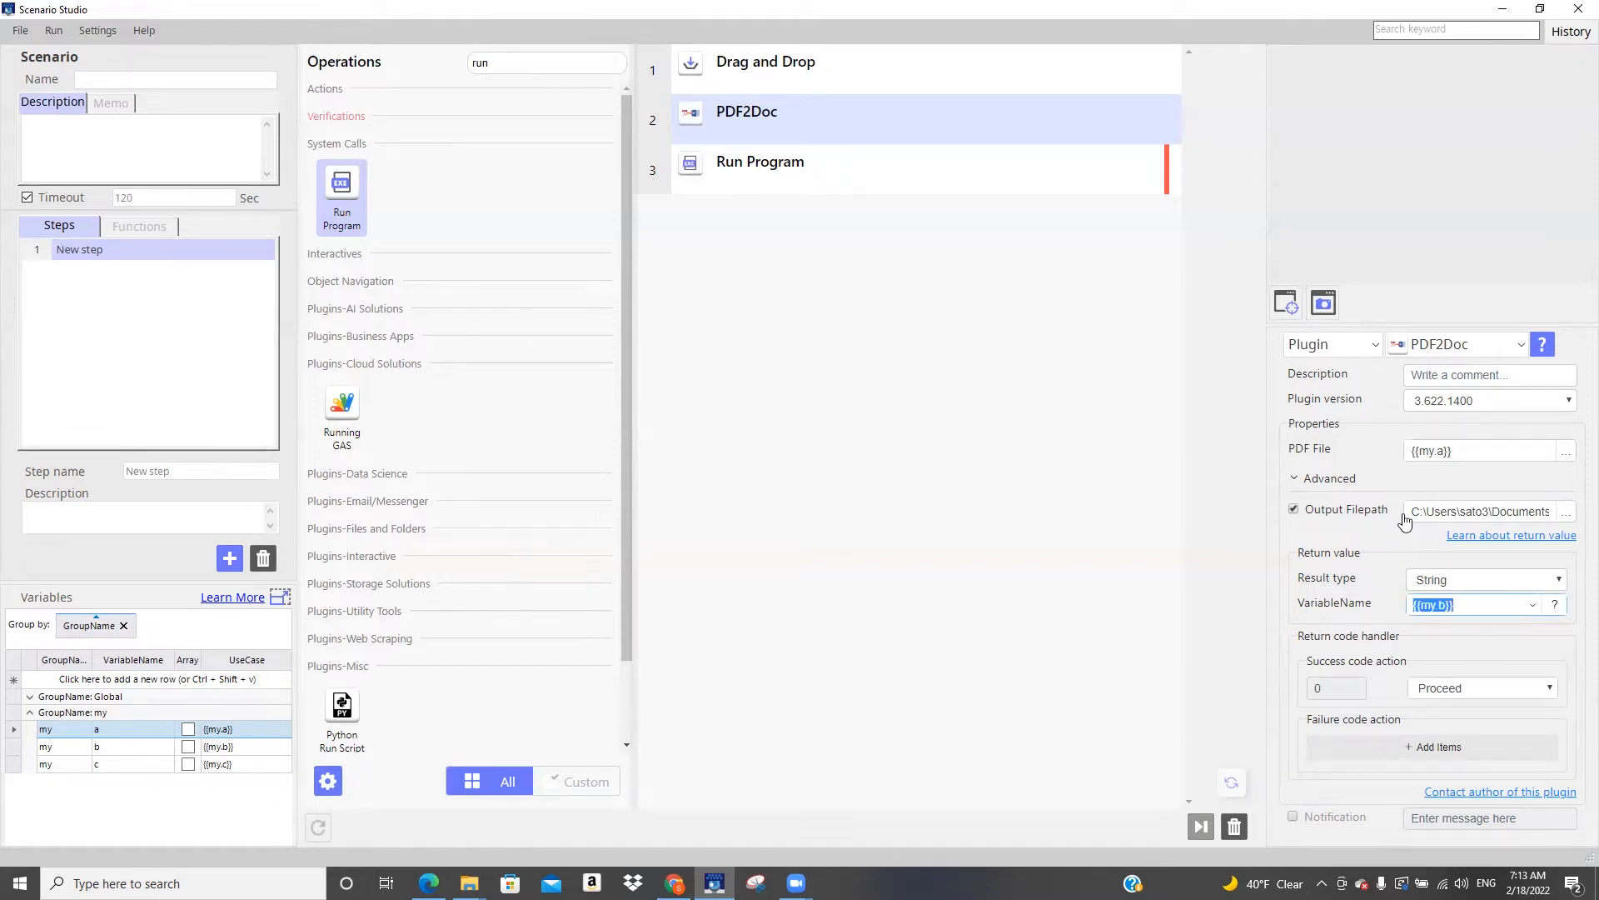
pyautogui.moveTo(1408, 514); pyautogui.dragTo(1576, 523)
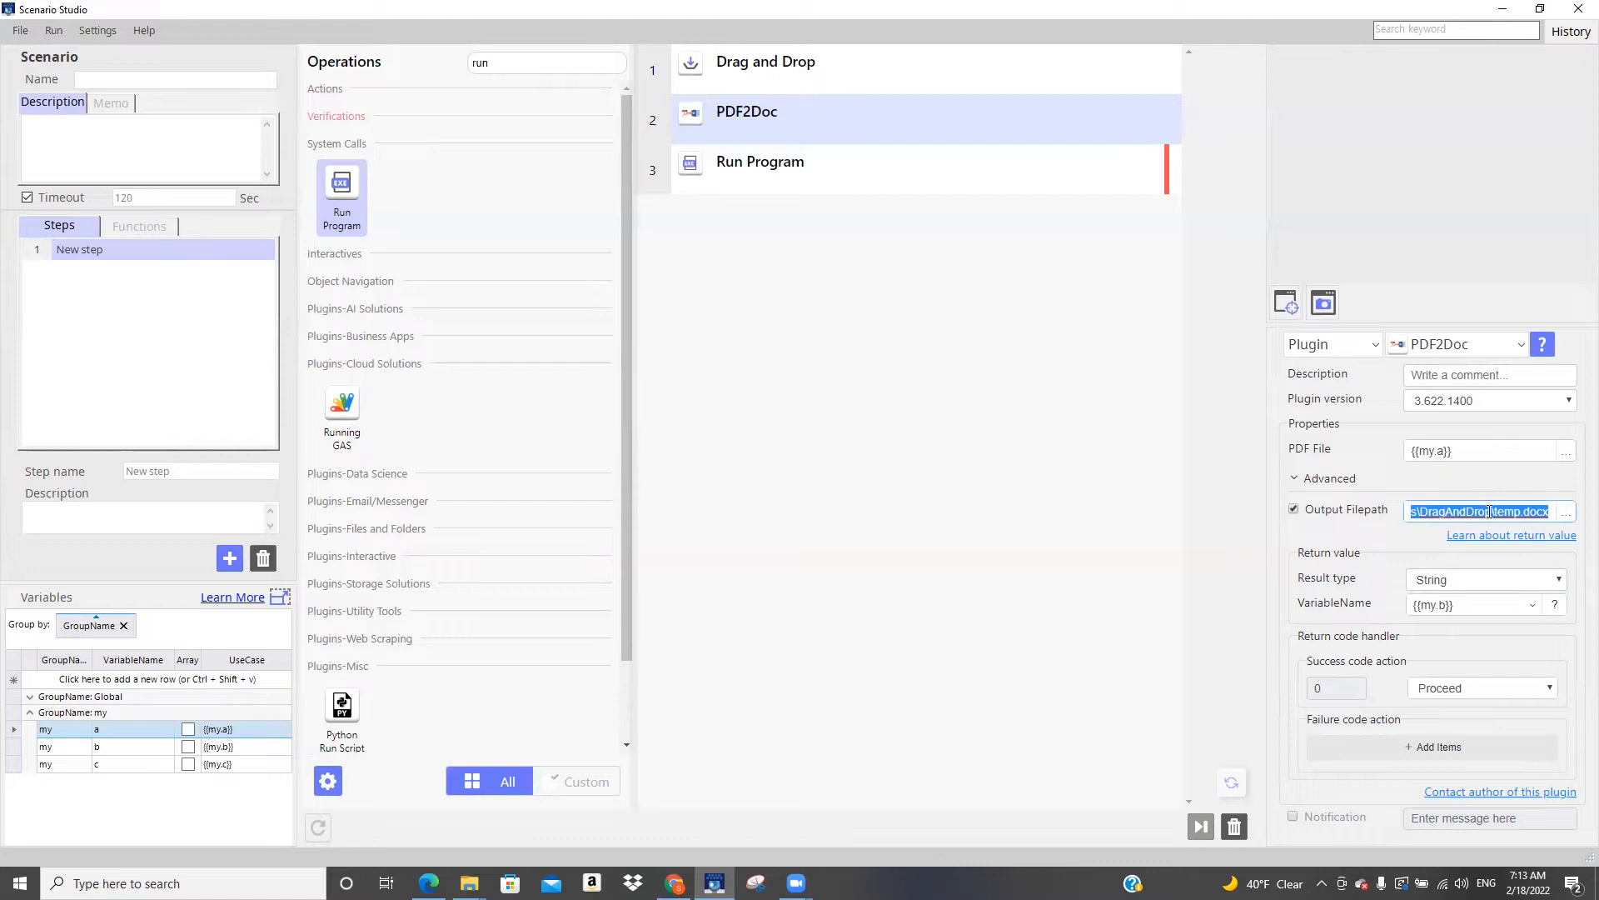
pyautogui.click(1457, 605)
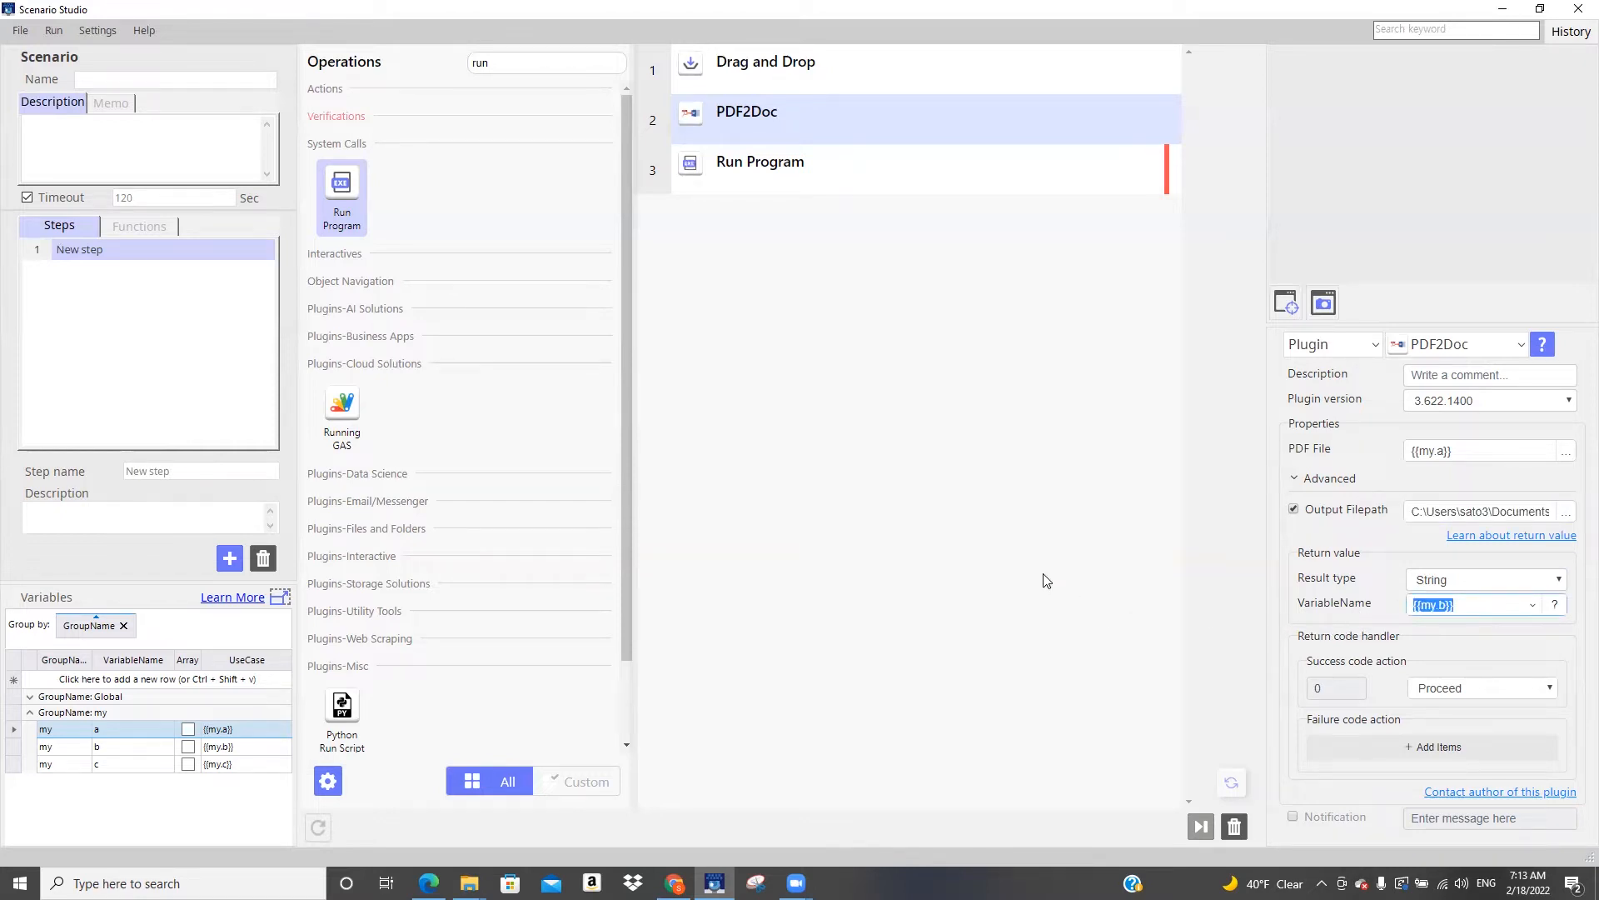
pyautogui.click(249, 750)
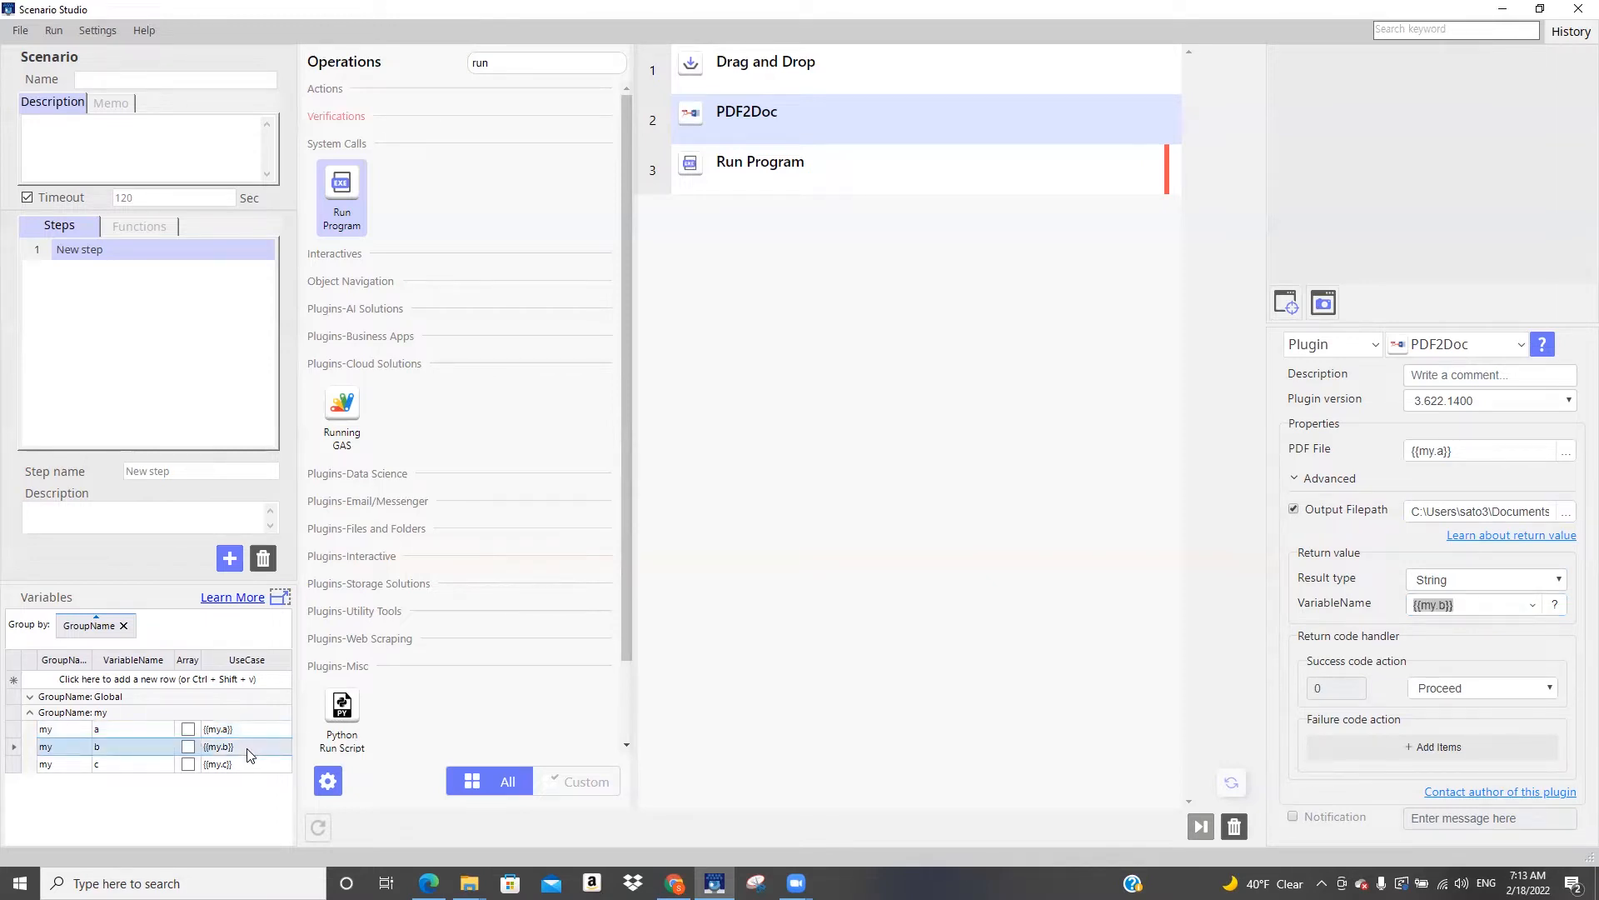
# Copy PDF2Doc's return variable {{my.b}} into the file path of the Run Program operation
pyautogui.moveTo(1471, 605); pyautogui.dragTo(1331, 614)
pyautogui.hotkey('ctrl', 'c')
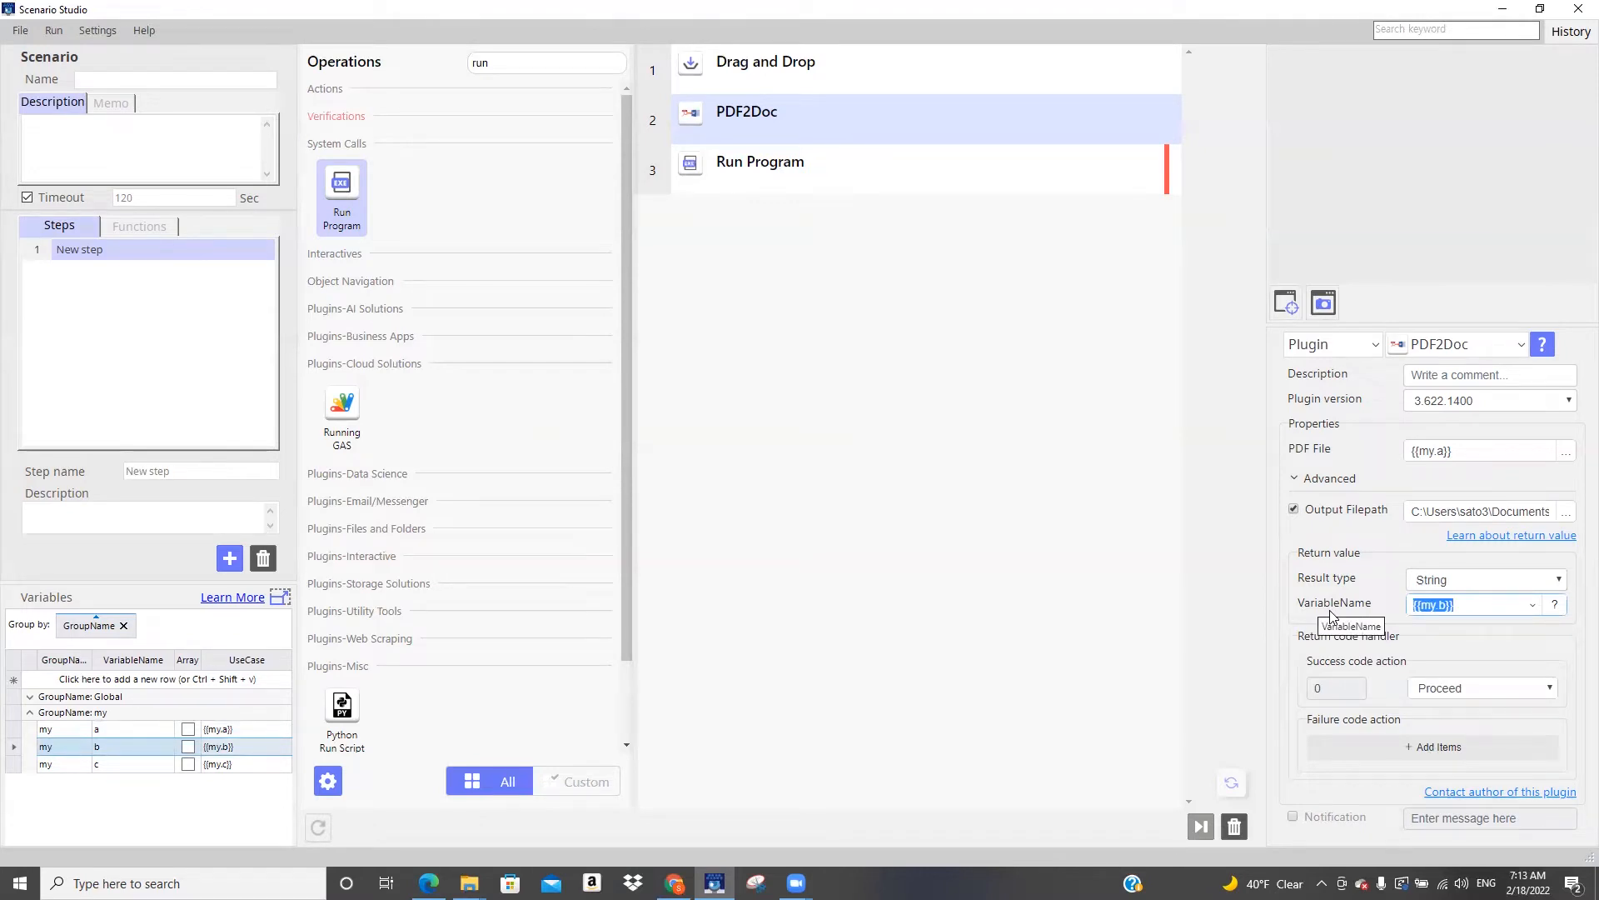
pyautogui.click(861, 169)
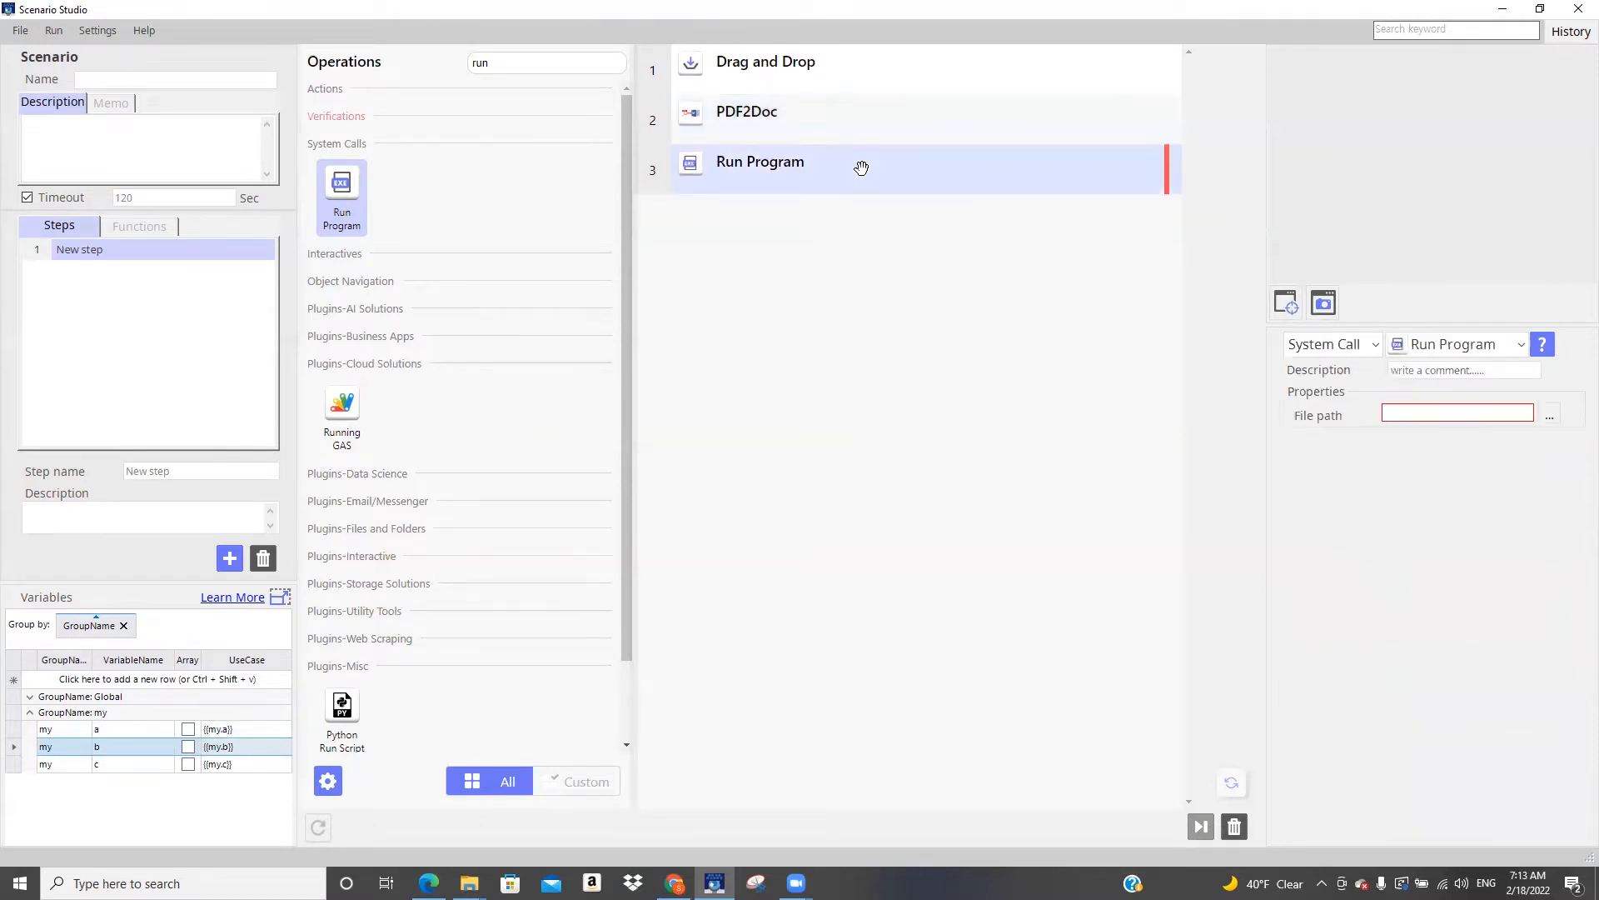
pyautogui.click(1415, 418)
pyautogui.hotkey('ctrl', 'v')
pyautogui.click(980, 382)
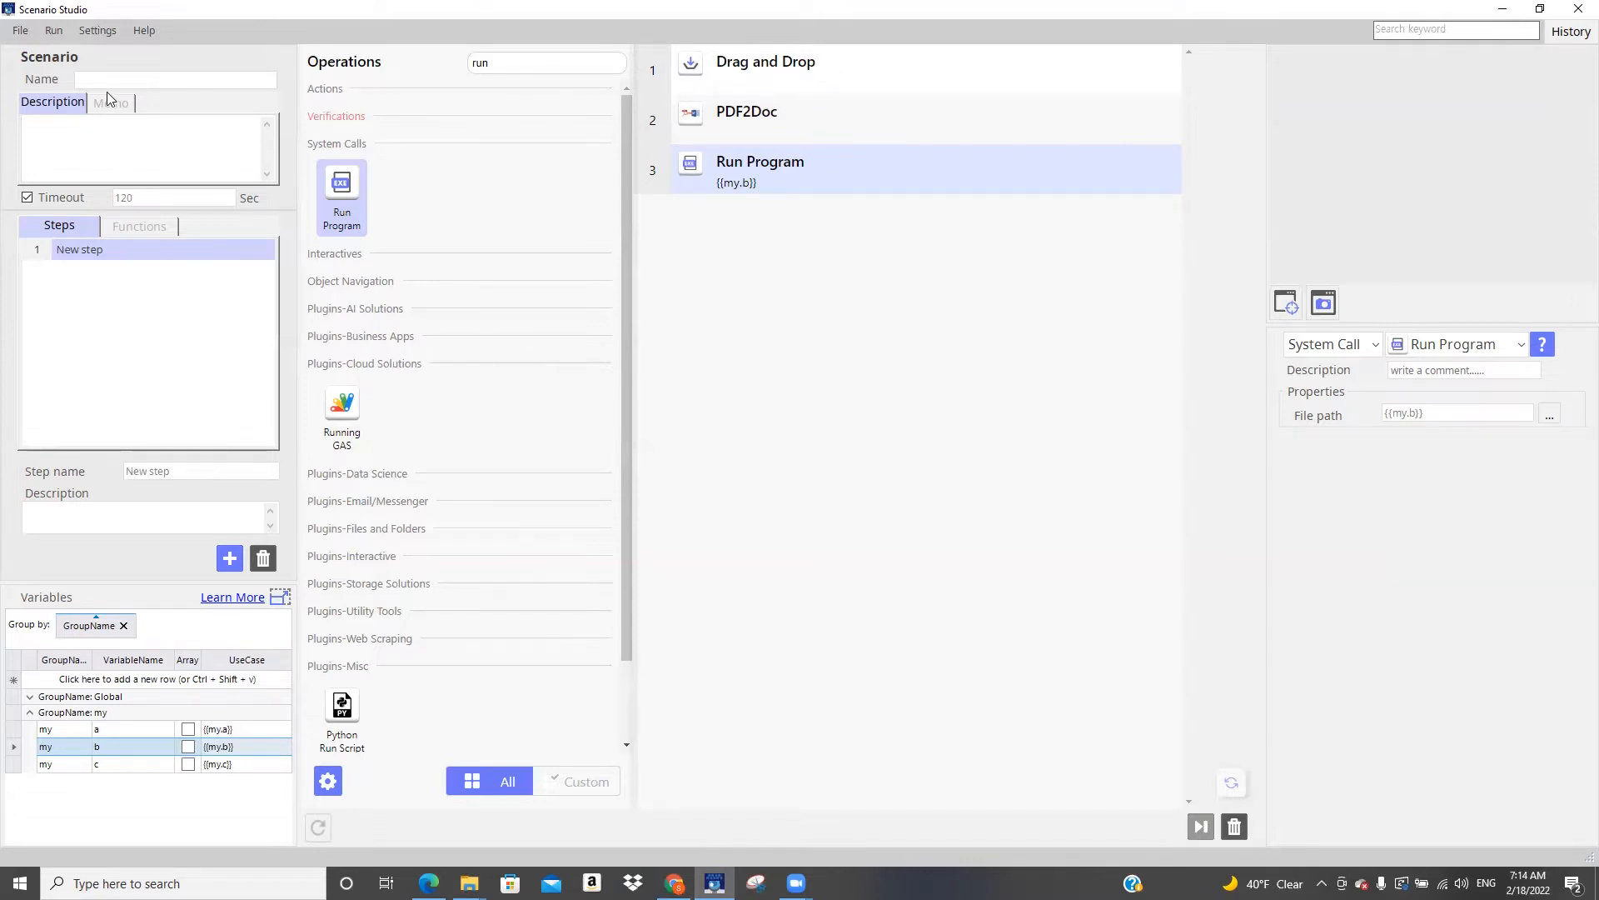
# Test run the scenario, supplying consent-bankruptcy.pdf from the Sample PDF folder and accepting Word's PDF conversion
pyautogui.click(53, 31)
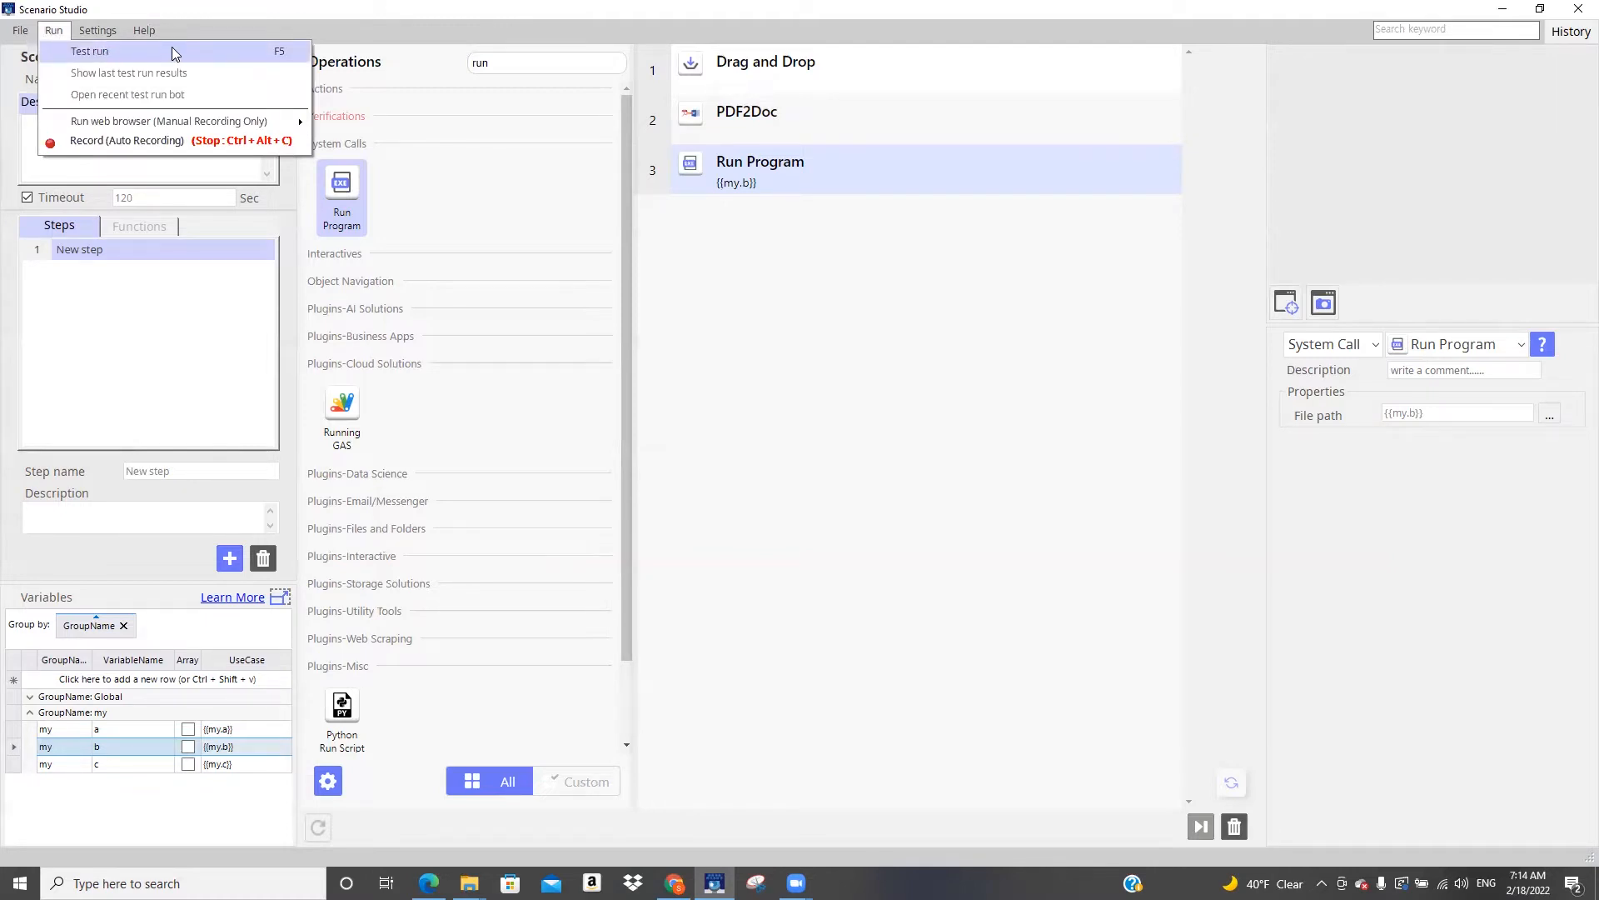
pyautogui.click(171, 50)
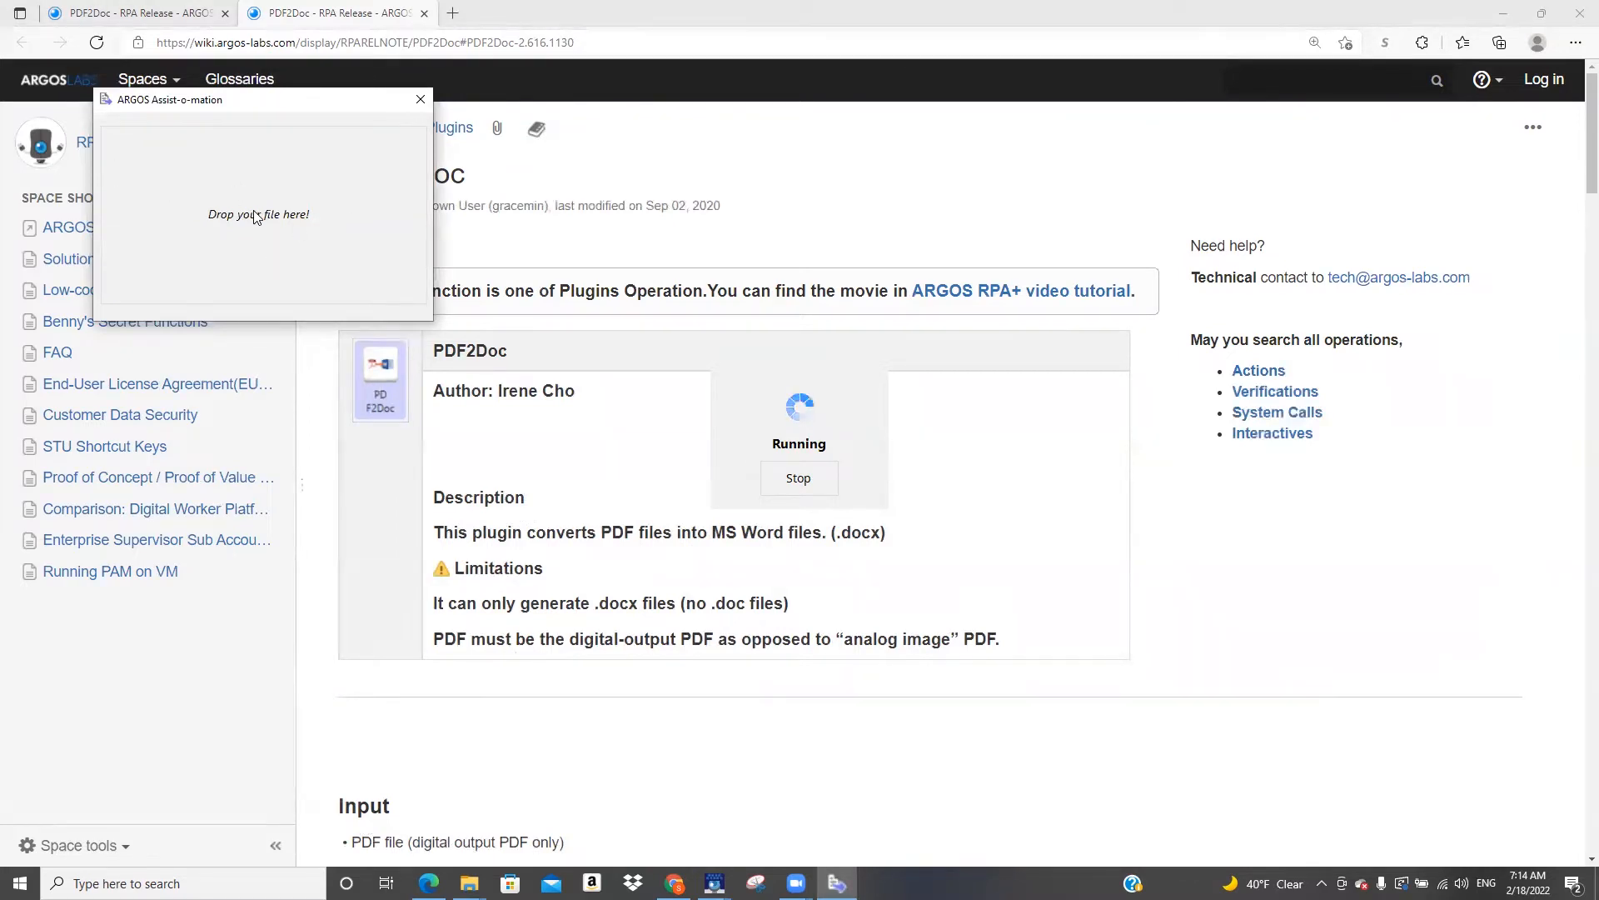
pyautogui.click(469, 883)
pyautogui.click(407, 828)
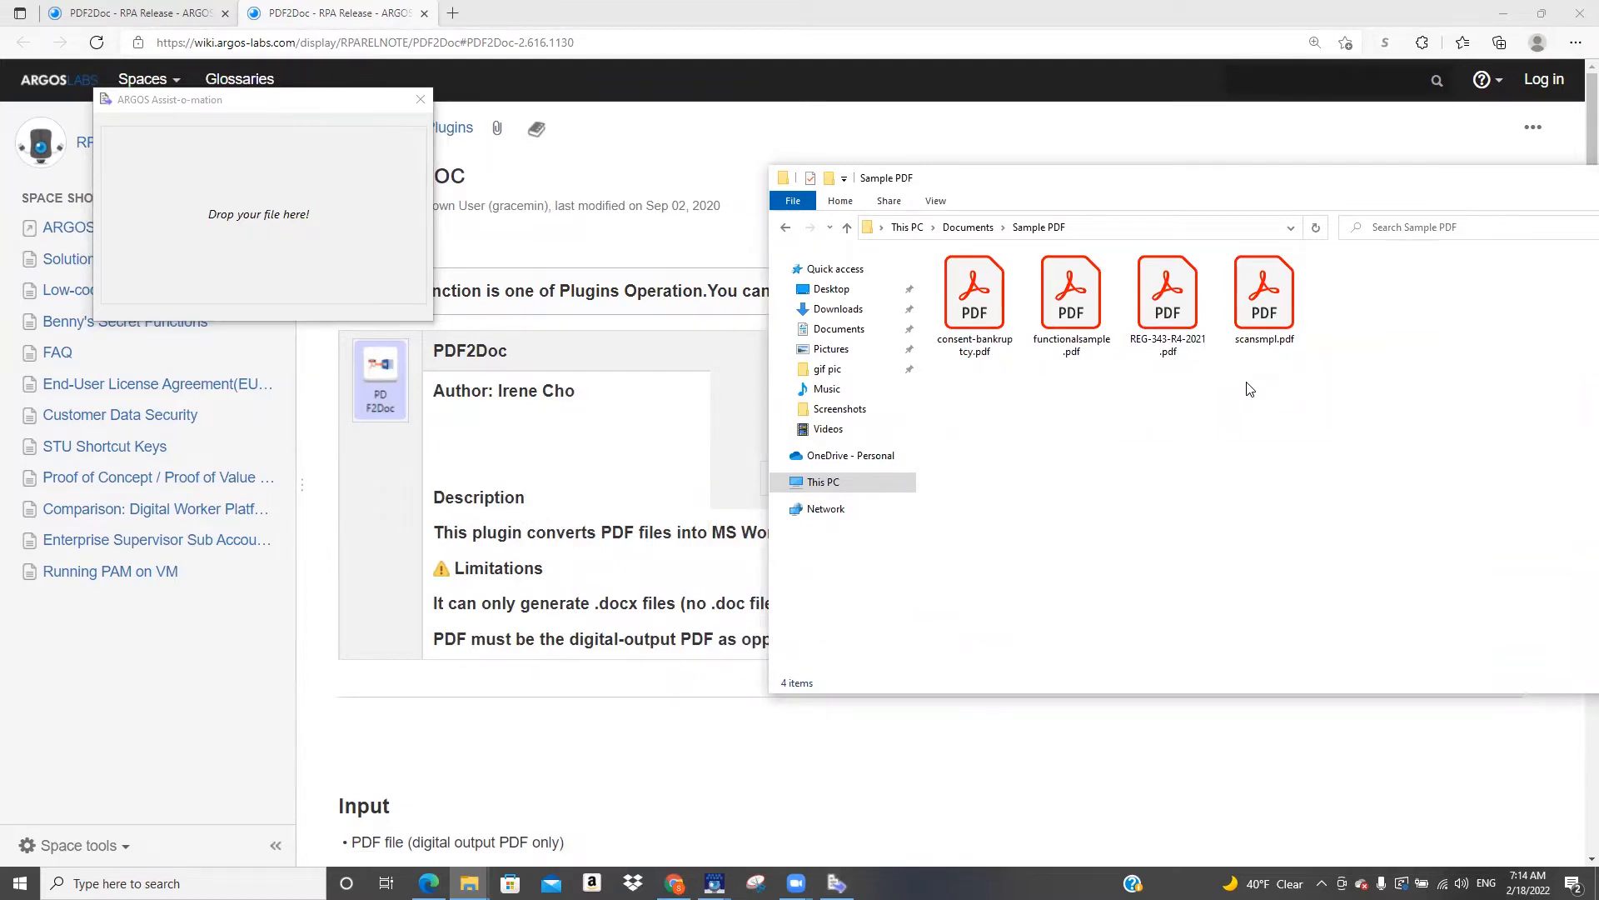
pyautogui.moveTo(975, 304); pyautogui.dragTo(315, 231)
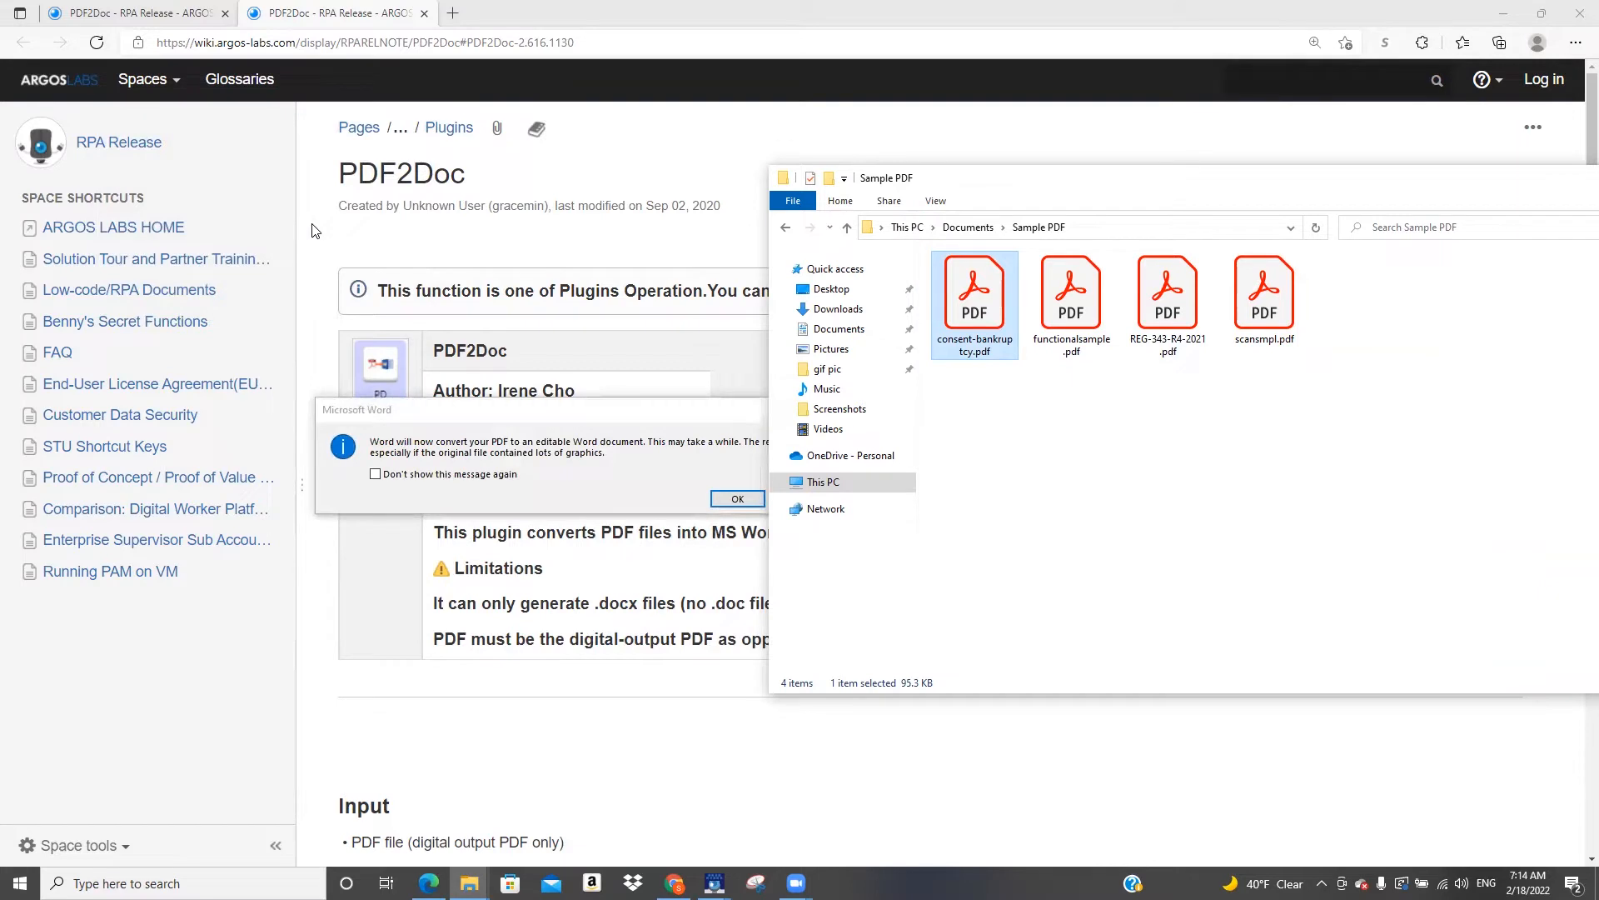
pyautogui.click(736, 500)
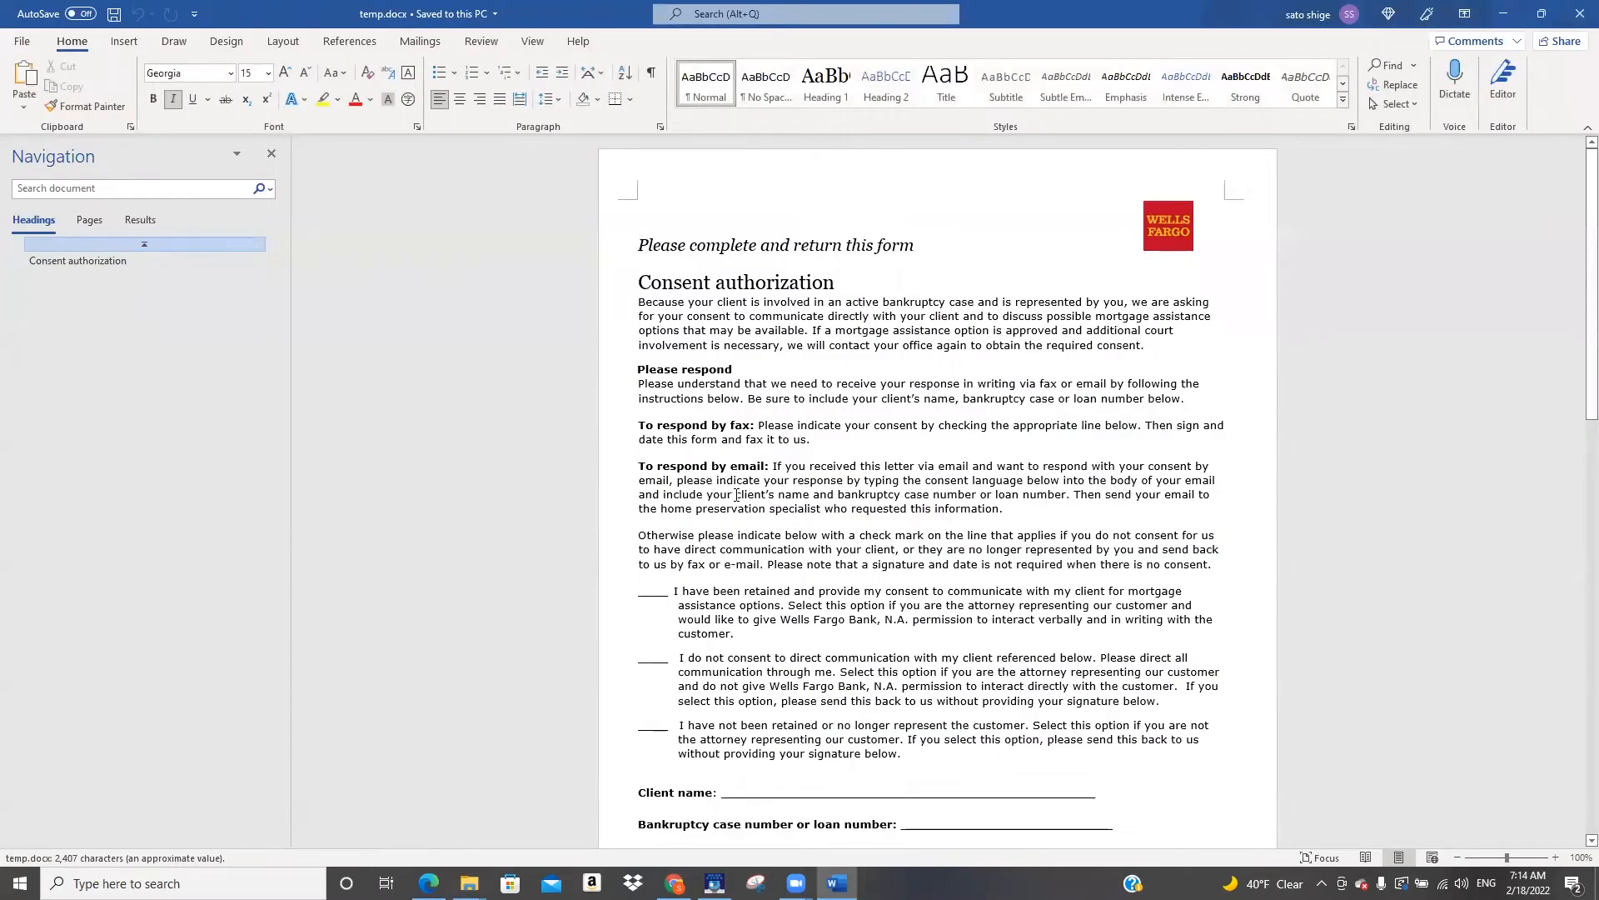
# Open the original consent-bankruptcy.pdf in Acrobat Reader and place it beside the converted Word document for comparison
pyautogui.click(272, 155)
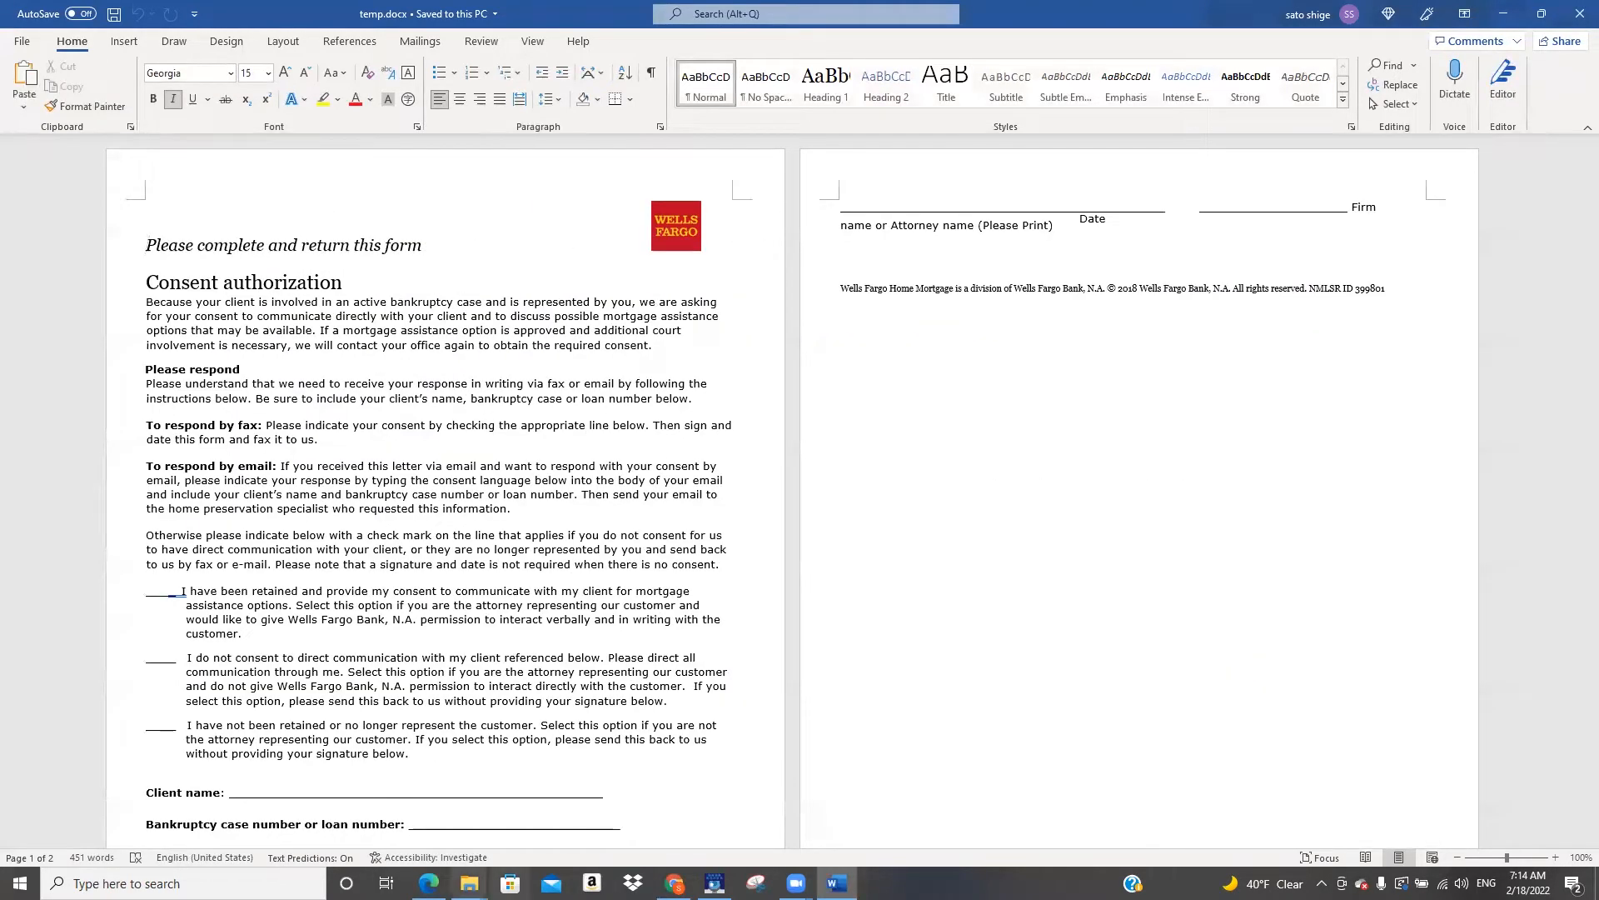
pyautogui.moveTo(469, 883)
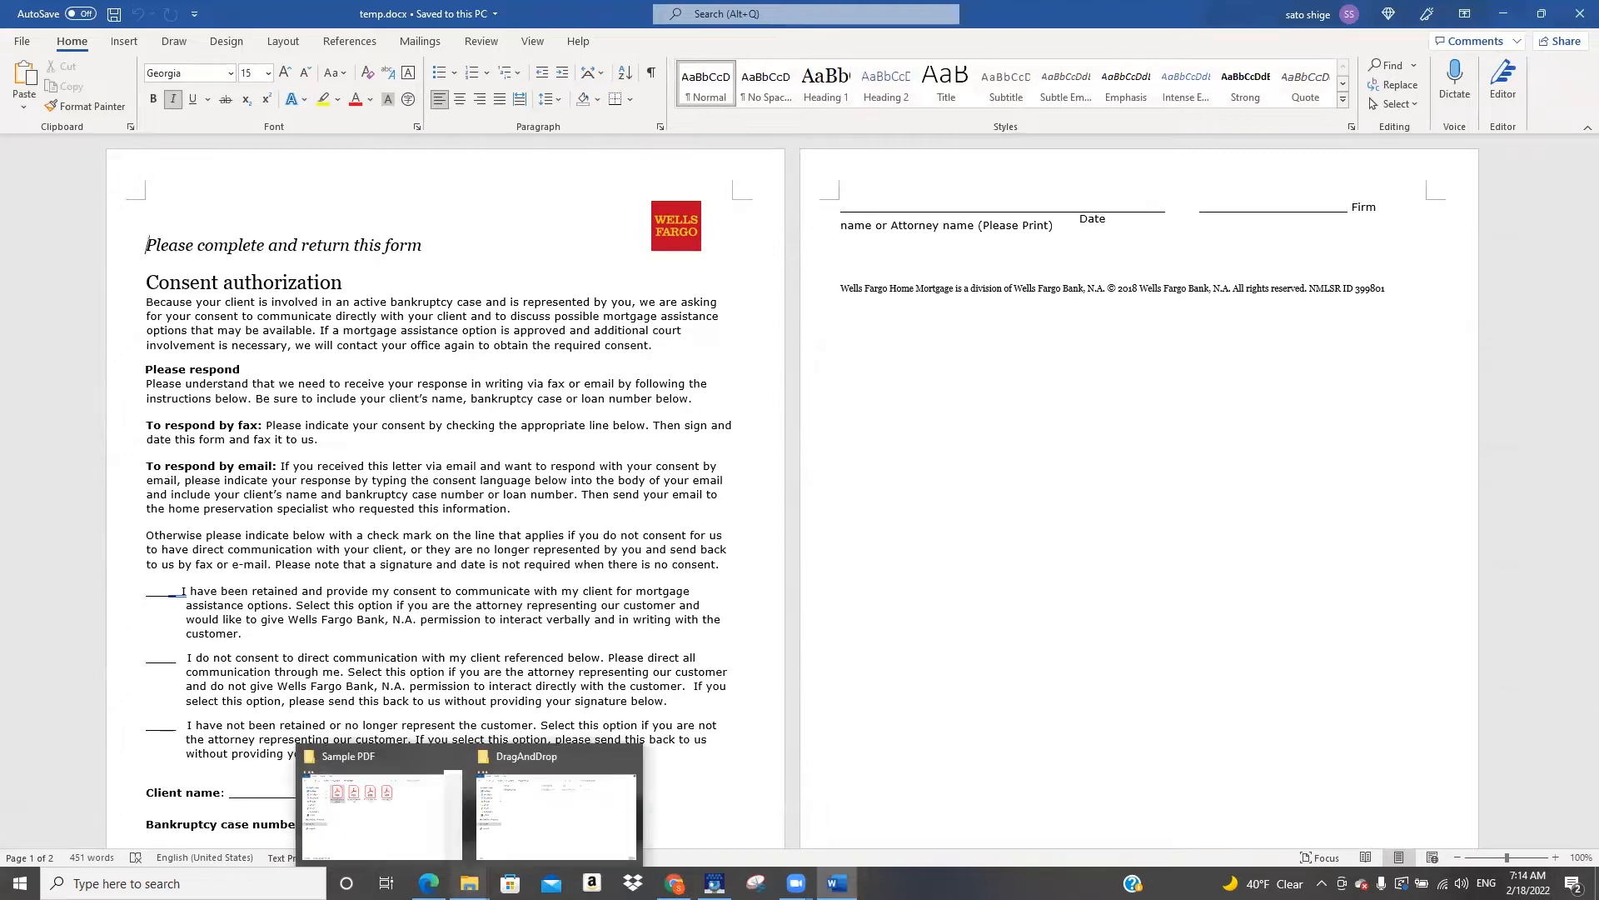
pyautogui.click(406, 833)
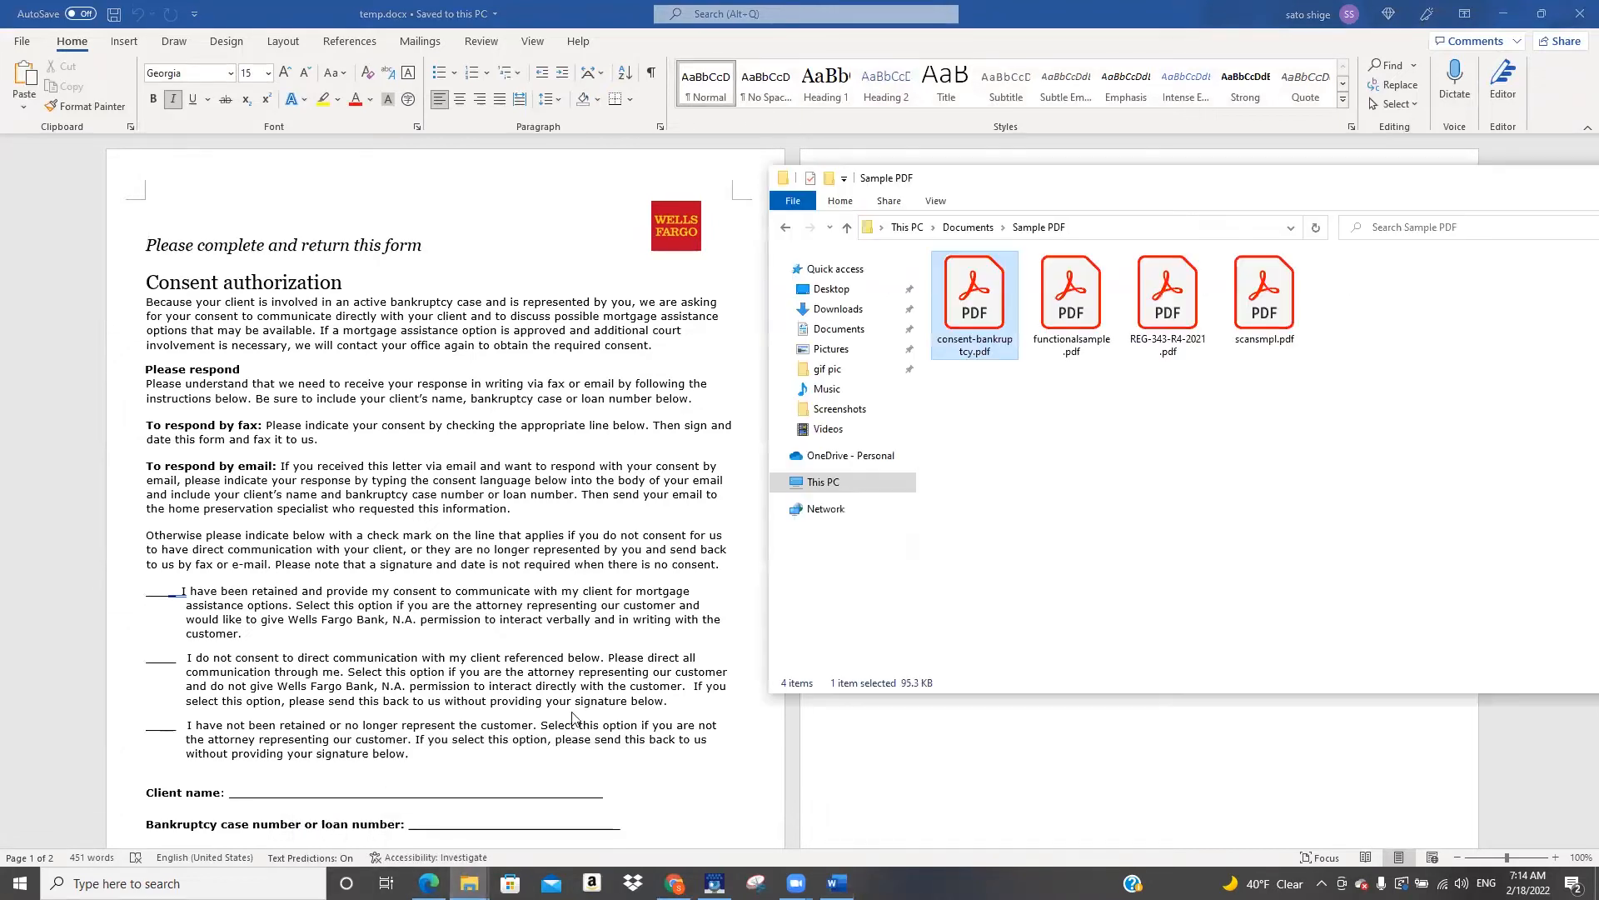
pyautogui.doubleClick(978, 301)
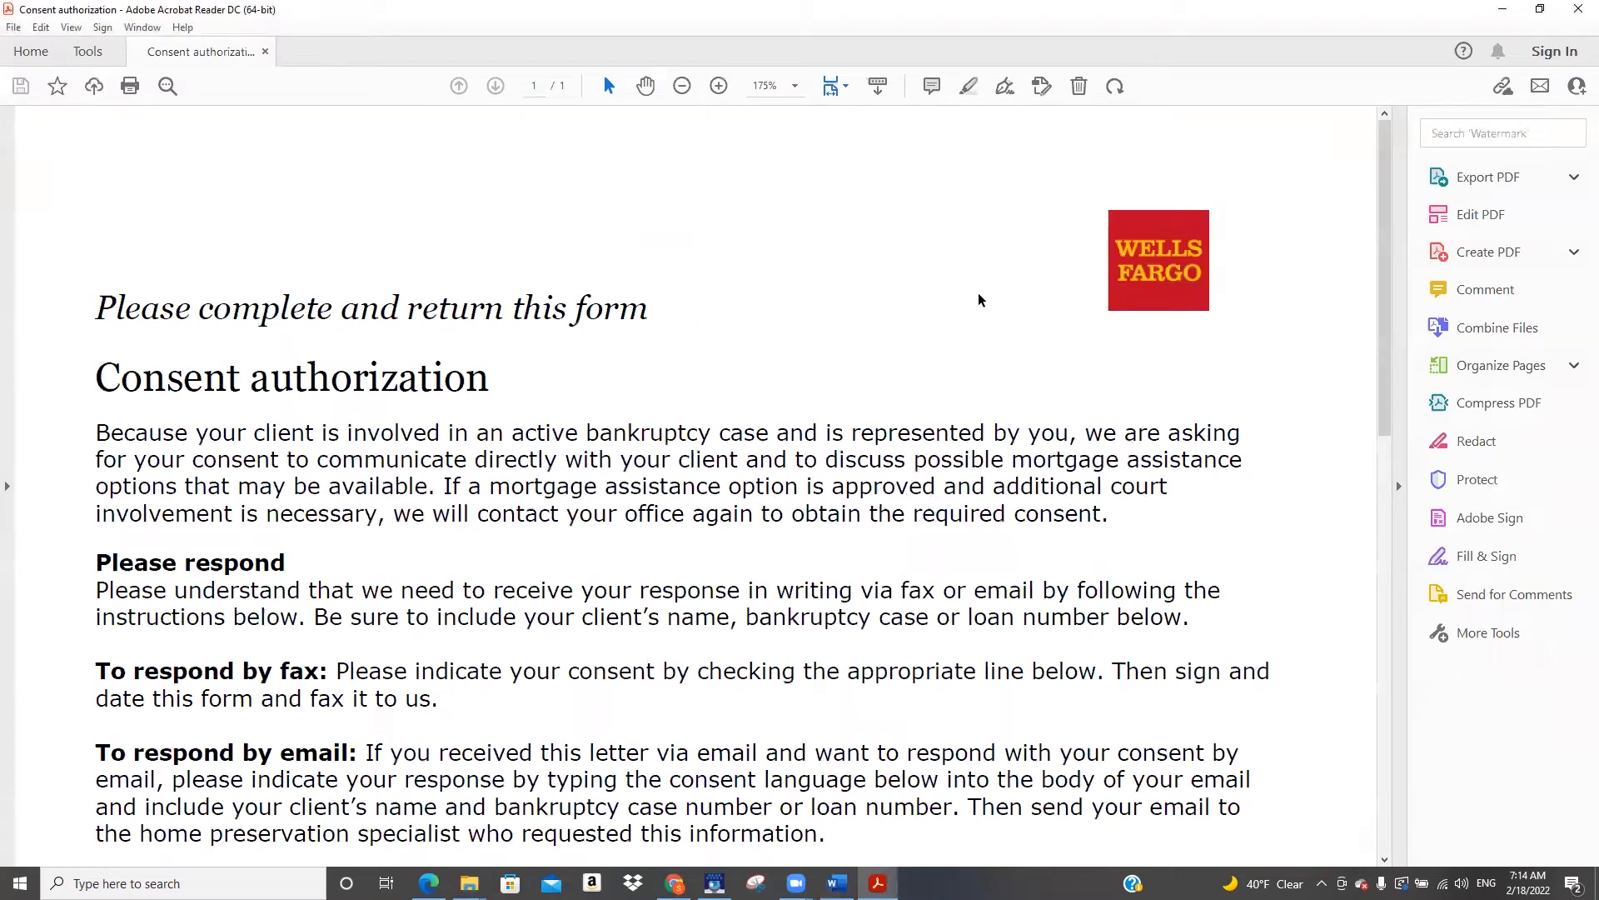
pyautogui.click(1539, 8)
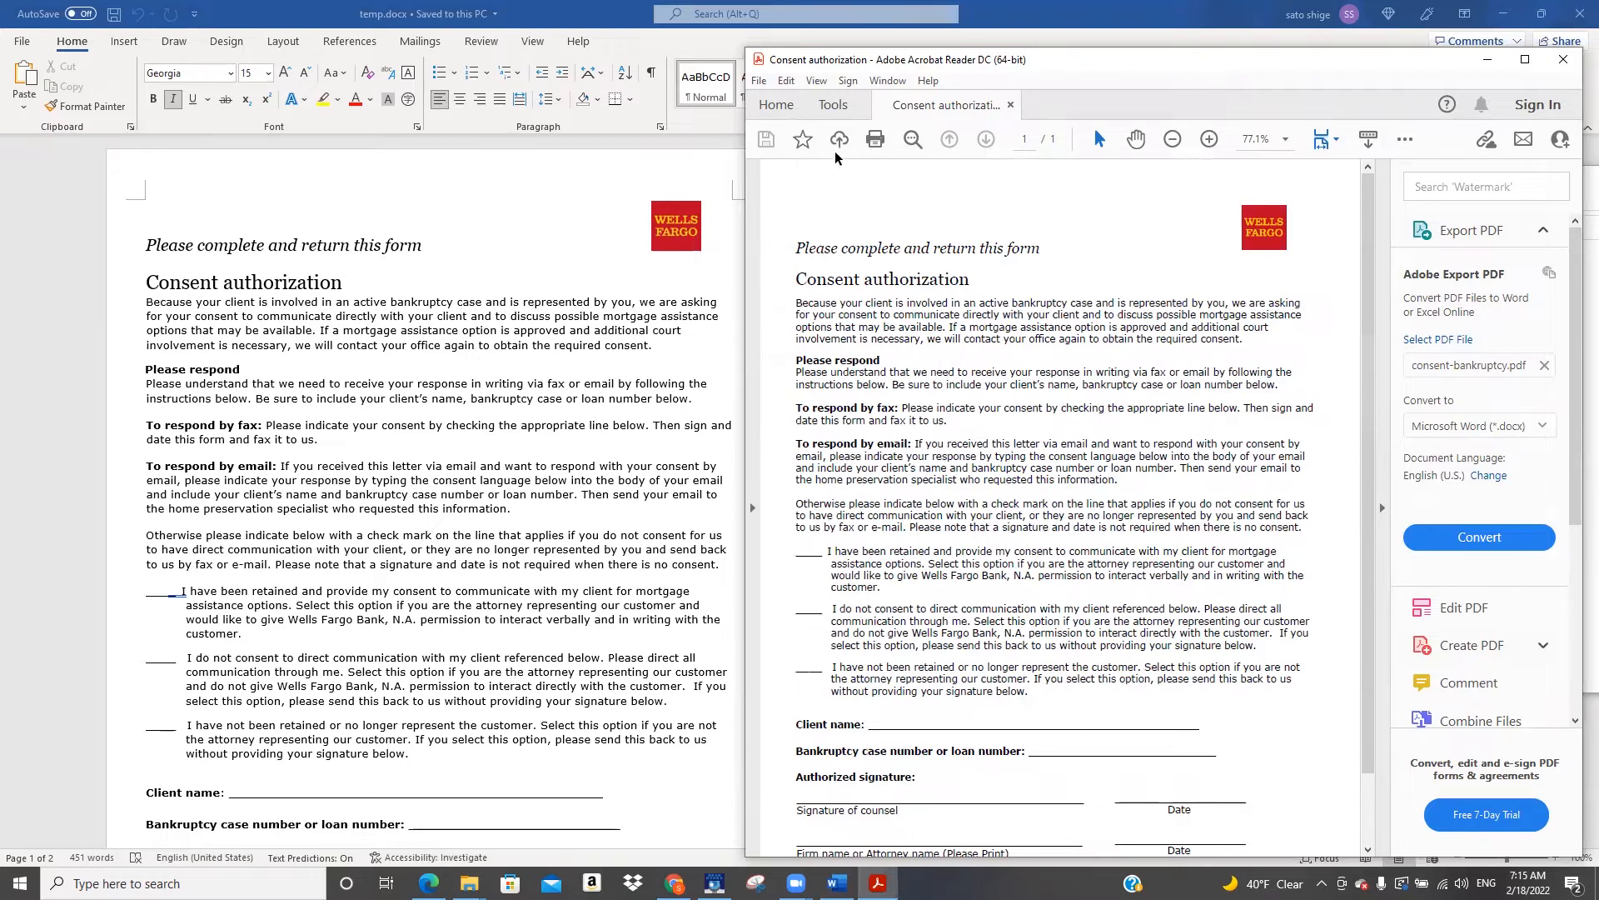
pyautogui.moveTo(1086, 66); pyautogui.dragTo(1077, 52)
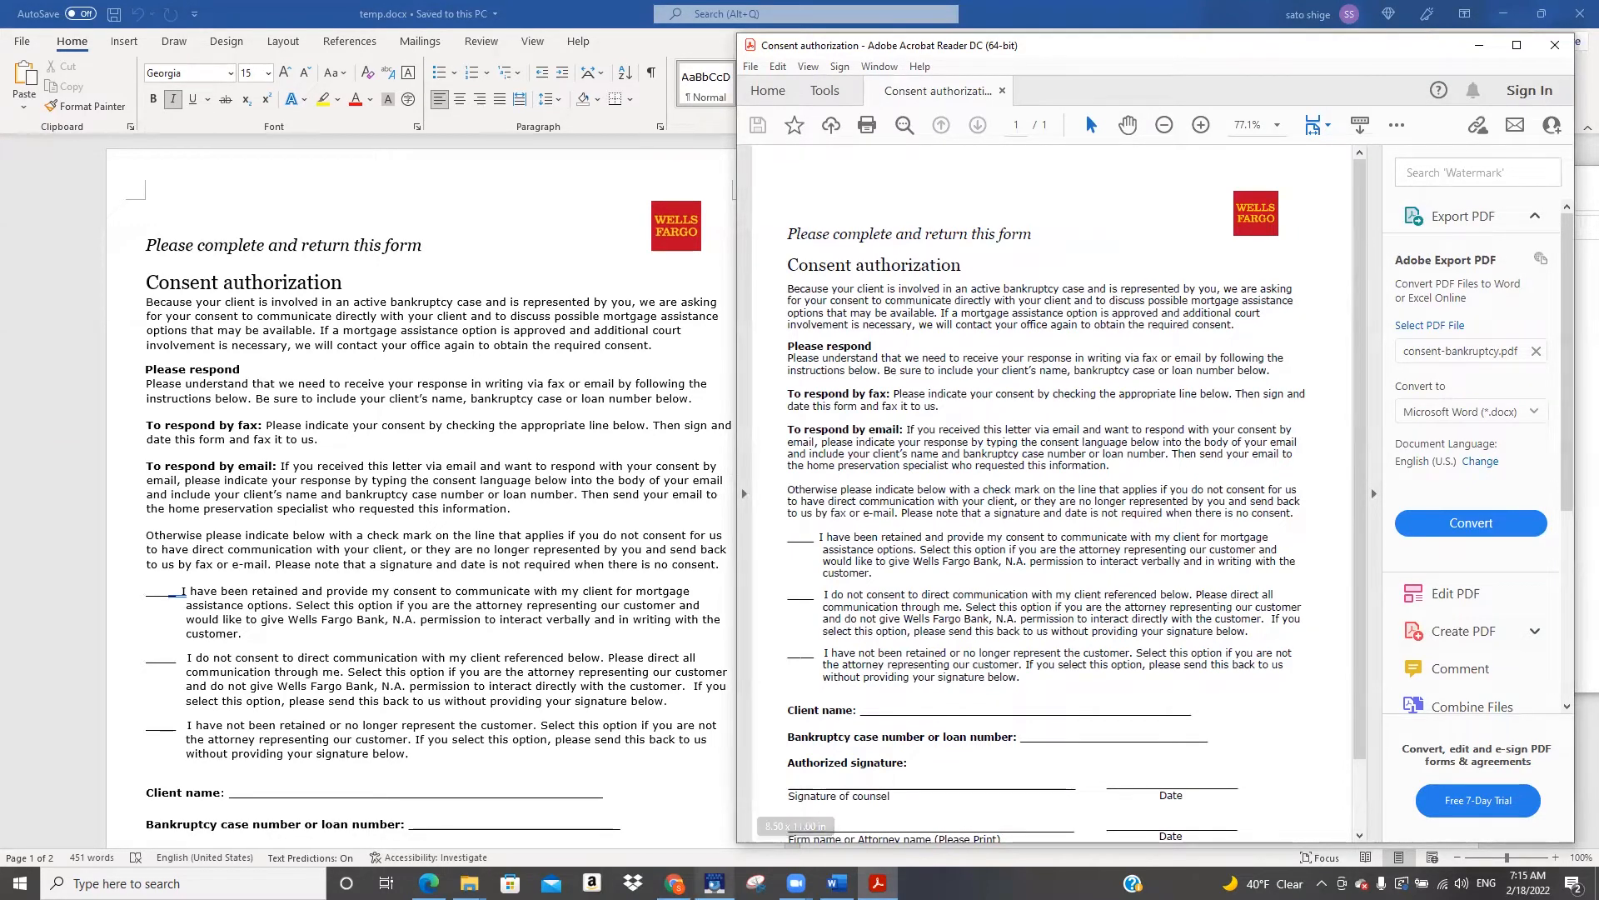
# Return to Scenario Studio and insert a Compare Value operation between Drag and Drop and PDF2Doc
pyautogui.moveTo(714, 883)
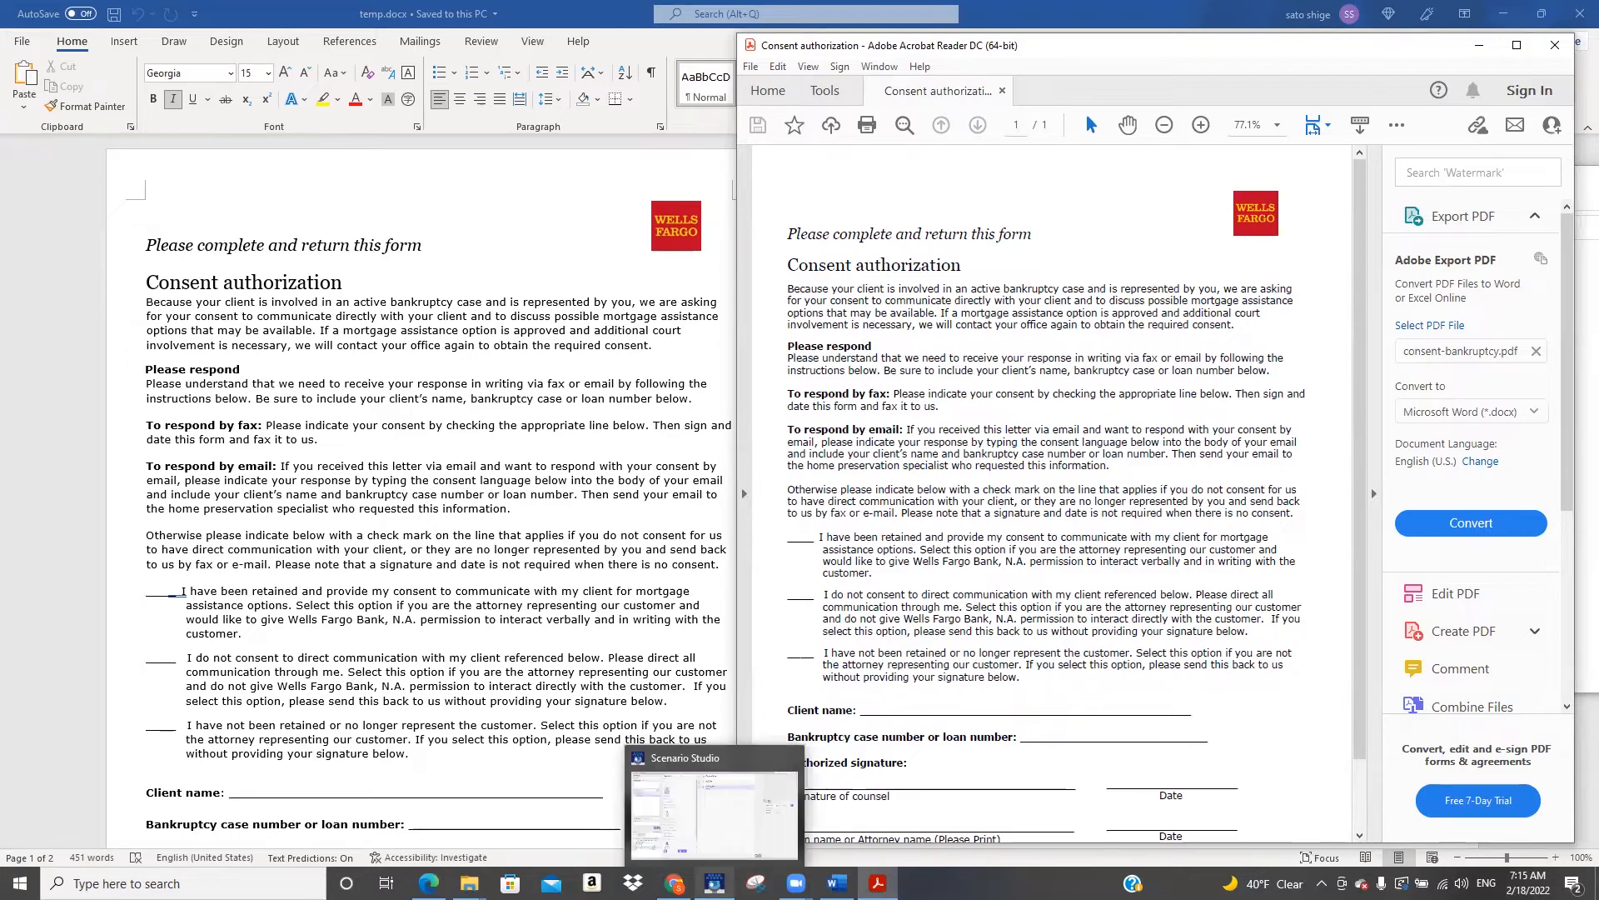
pyautogui.click(714, 812)
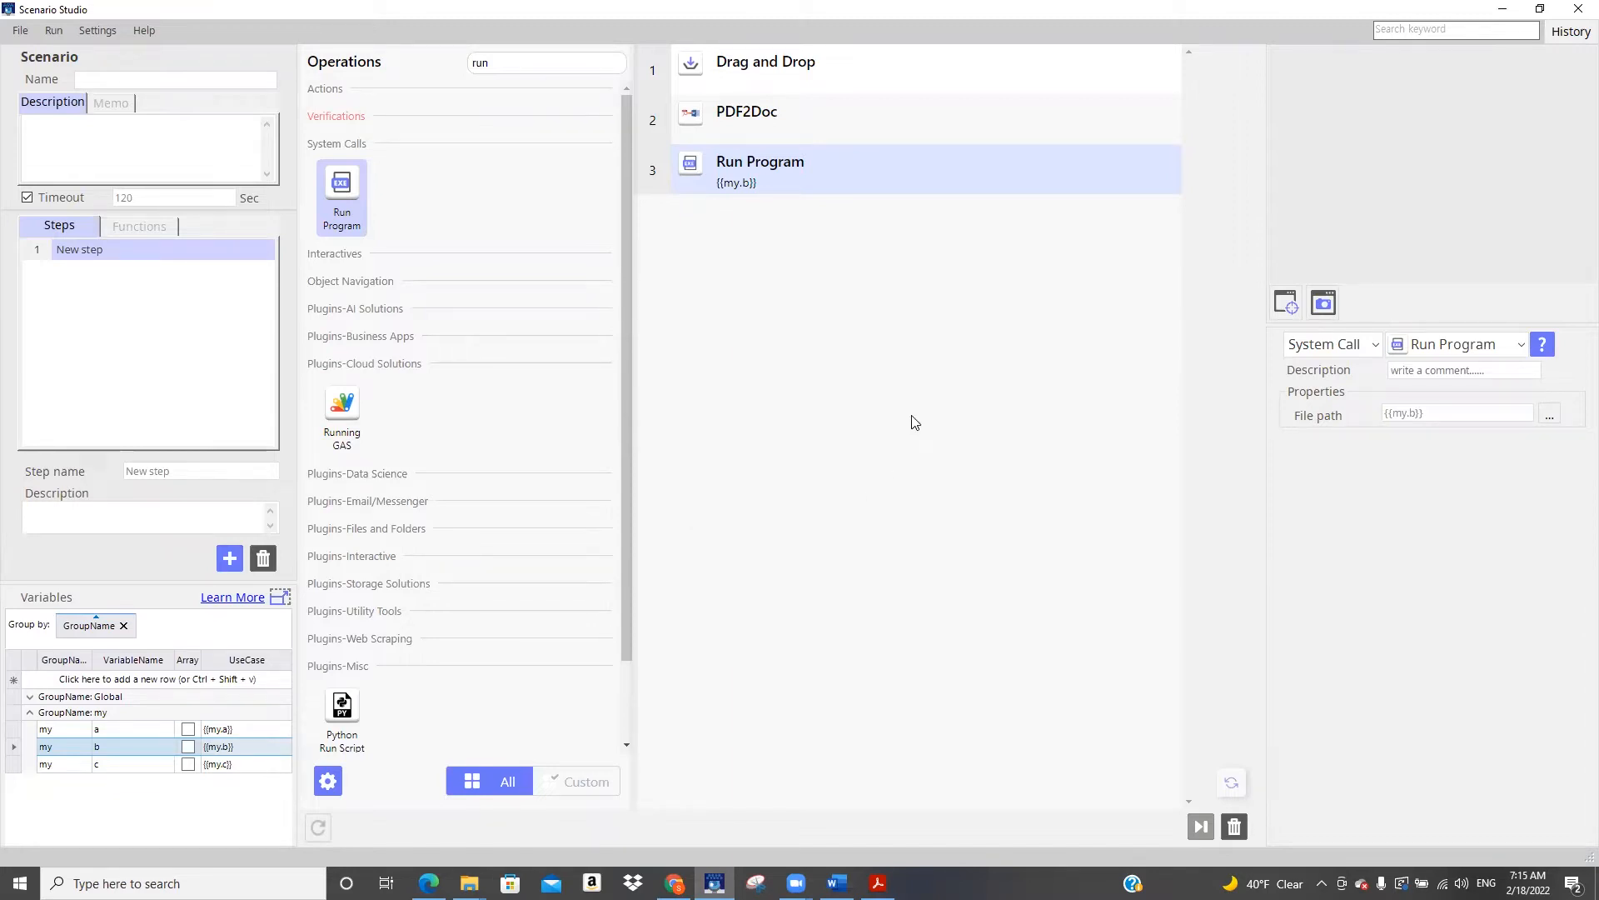
pyautogui.click(823, 67)
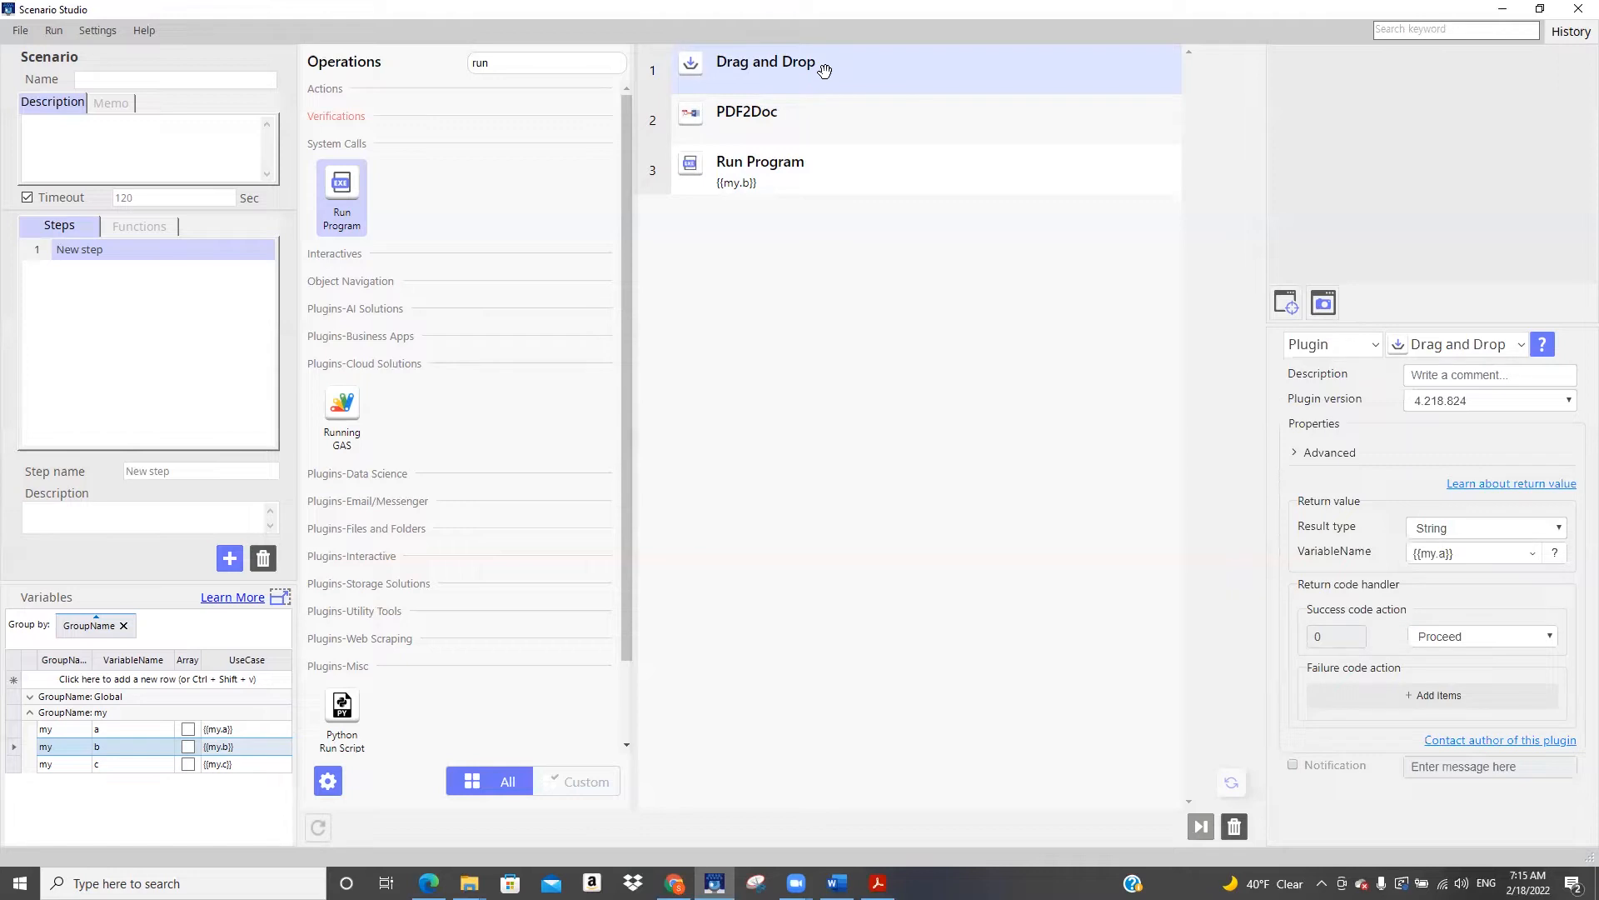
pyautogui.doubleClick(496, 64)
pyautogui.write('com')
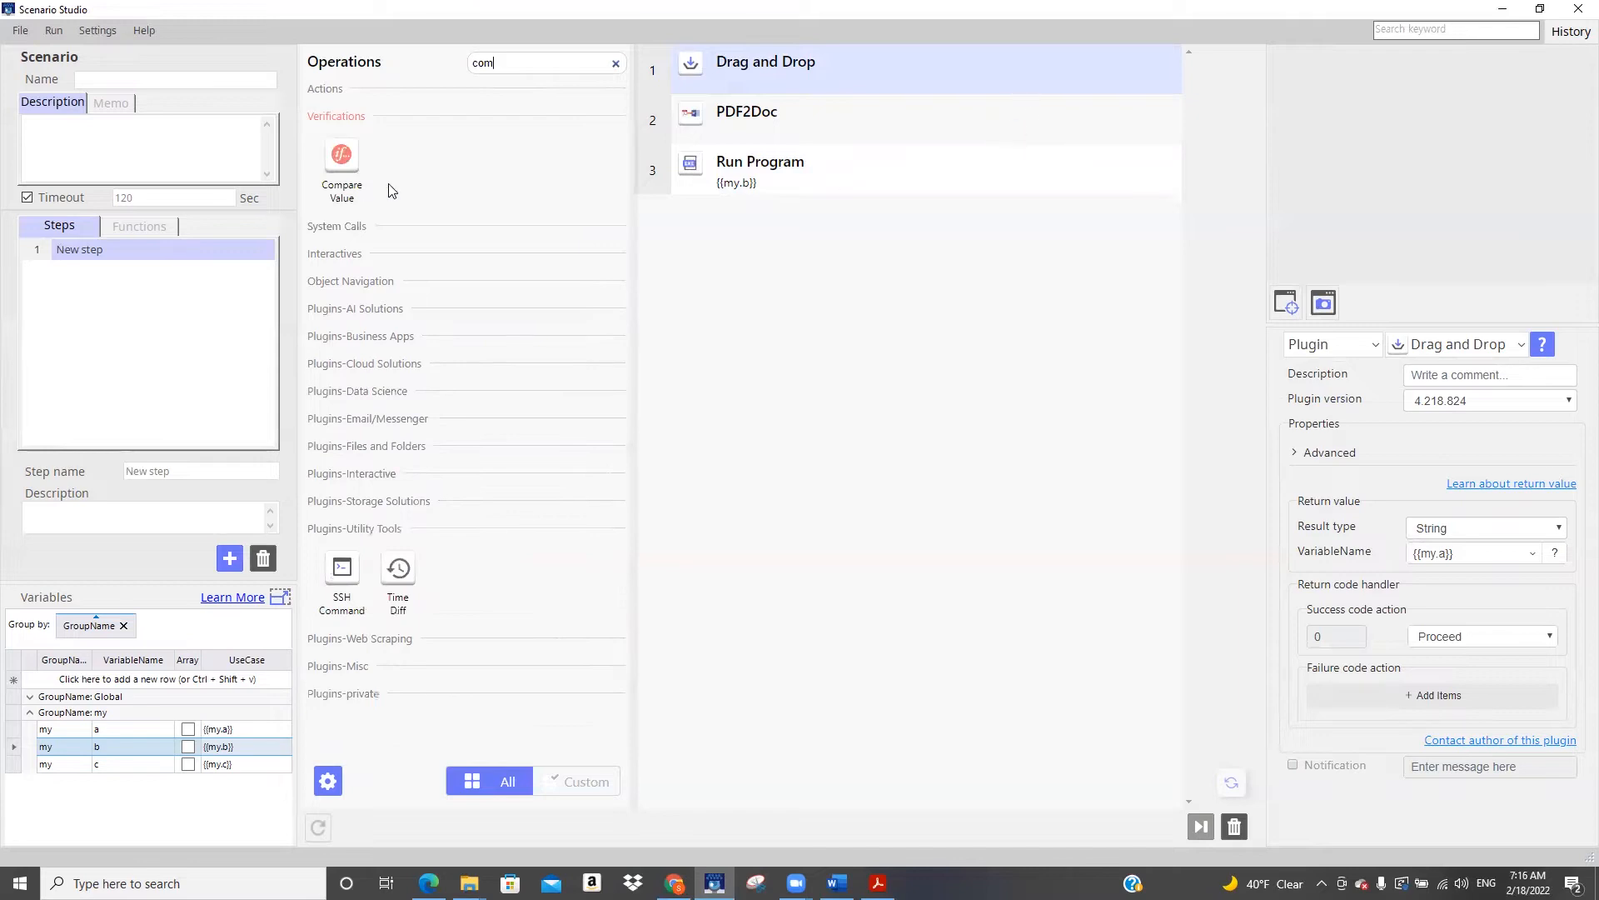
pyautogui.moveTo(344, 162); pyautogui.dragTo(728, 108)
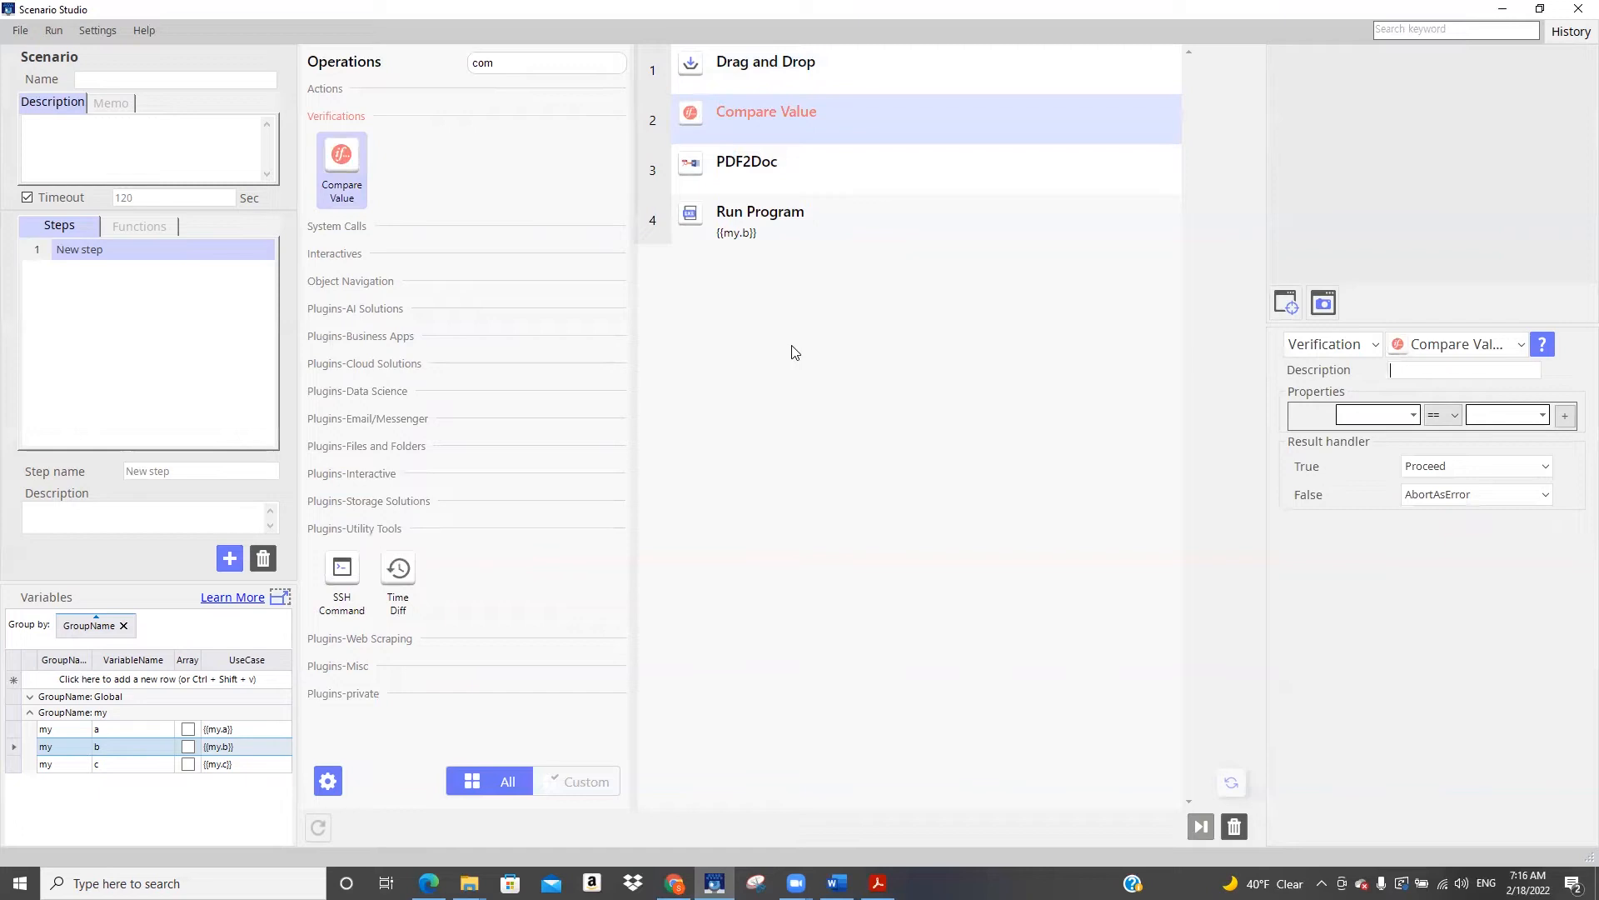
# Use Drag and Drop's return variable {{my.a}} as Compare Value's first operand with the *= operator
pyautogui.click(861, 74)
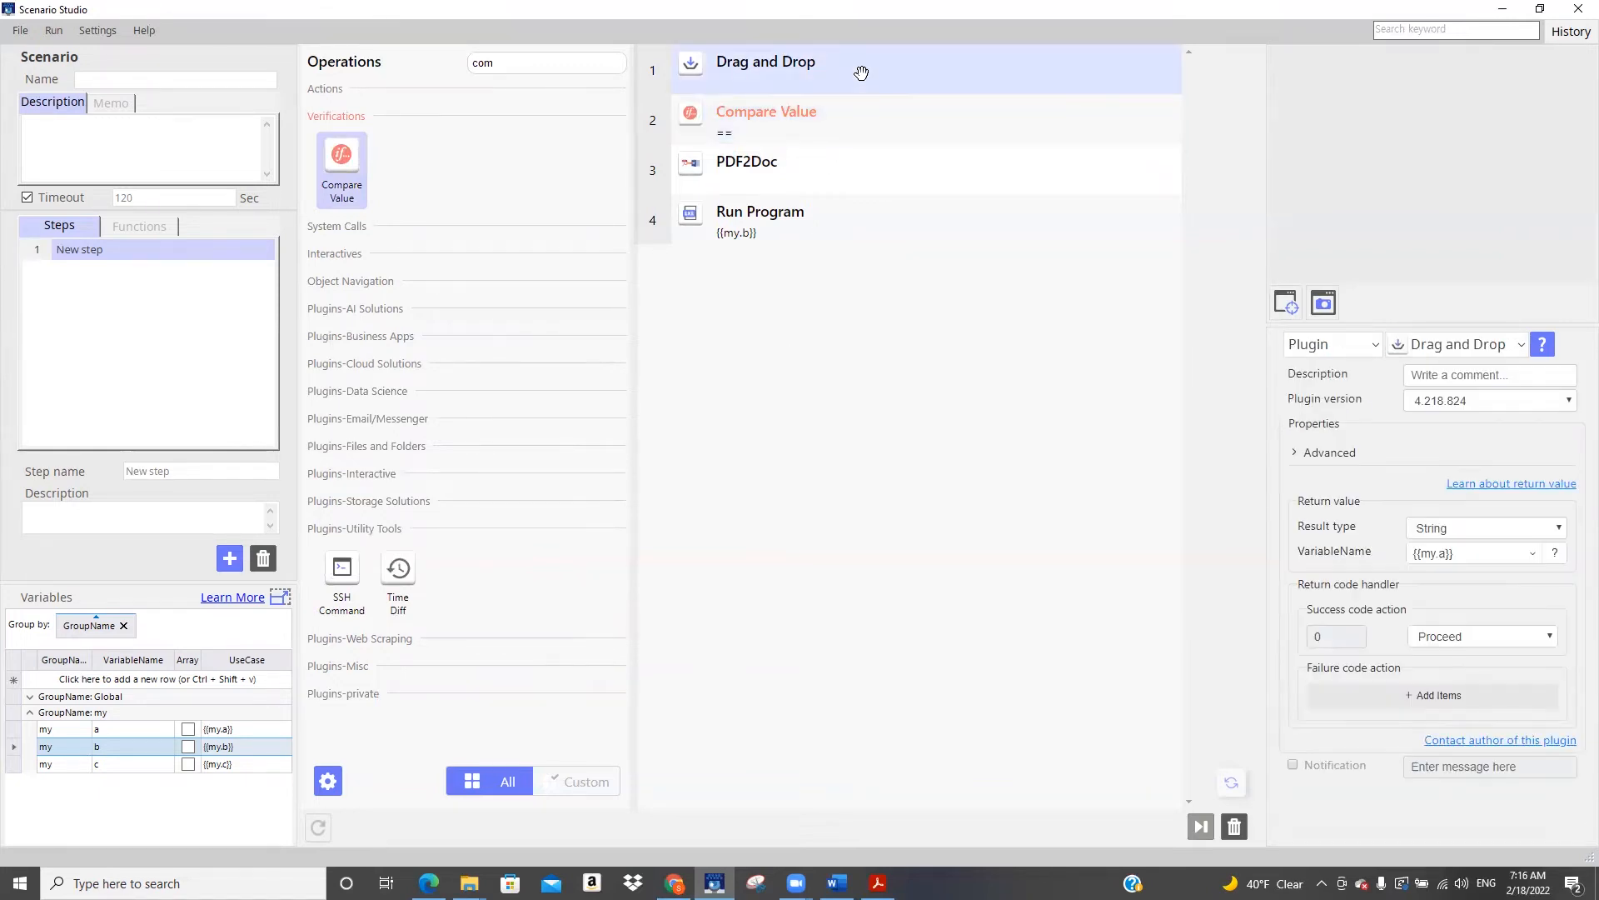
pyautogui.moveTo(1461, 553); pyautogui.dragTo(1316, 552)
pyautogui.hotkey('ctrl', 'c')
pyautogui.click(823, 122)
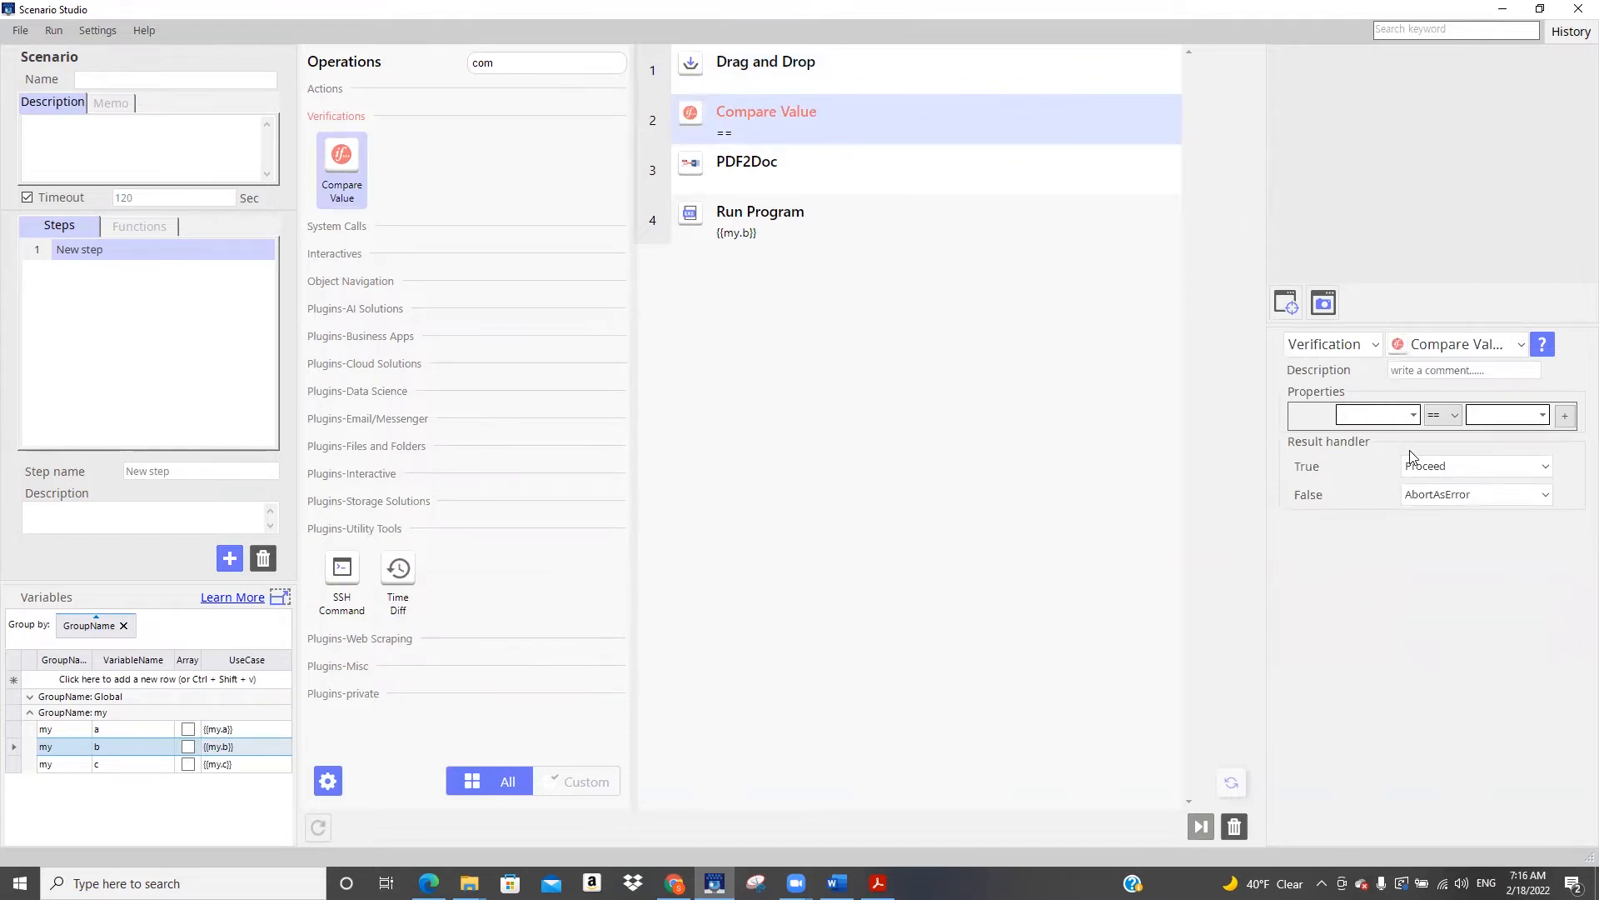
pyautogui.hotkey('ctrl', 'v')
pyautogui.click(1453, 419)
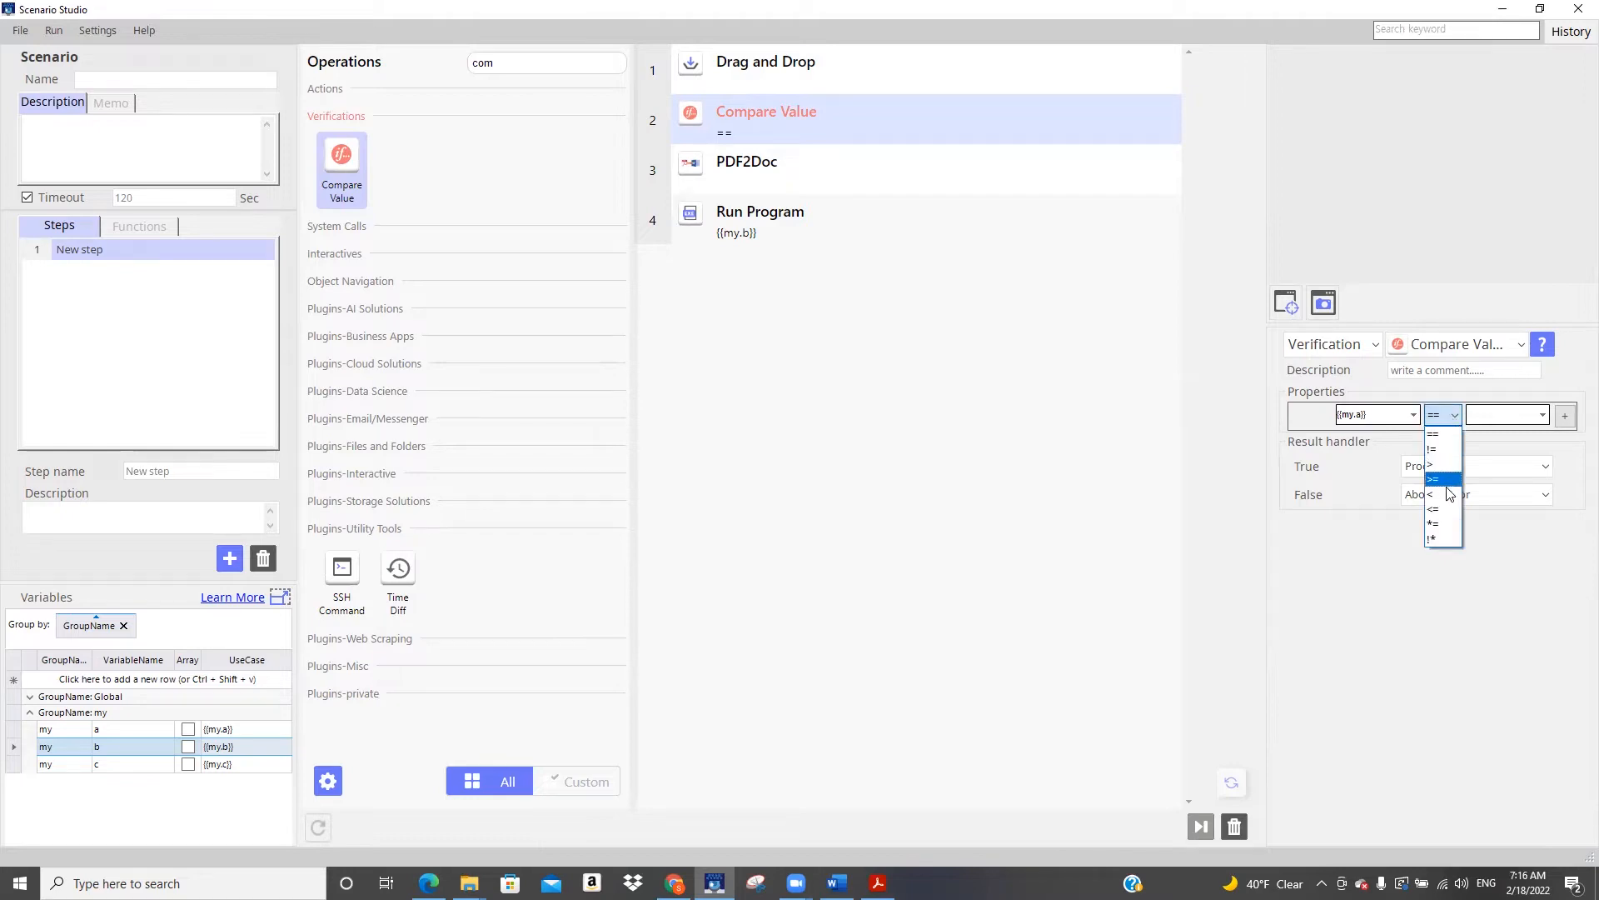
pyautogui.click(1453, 530)
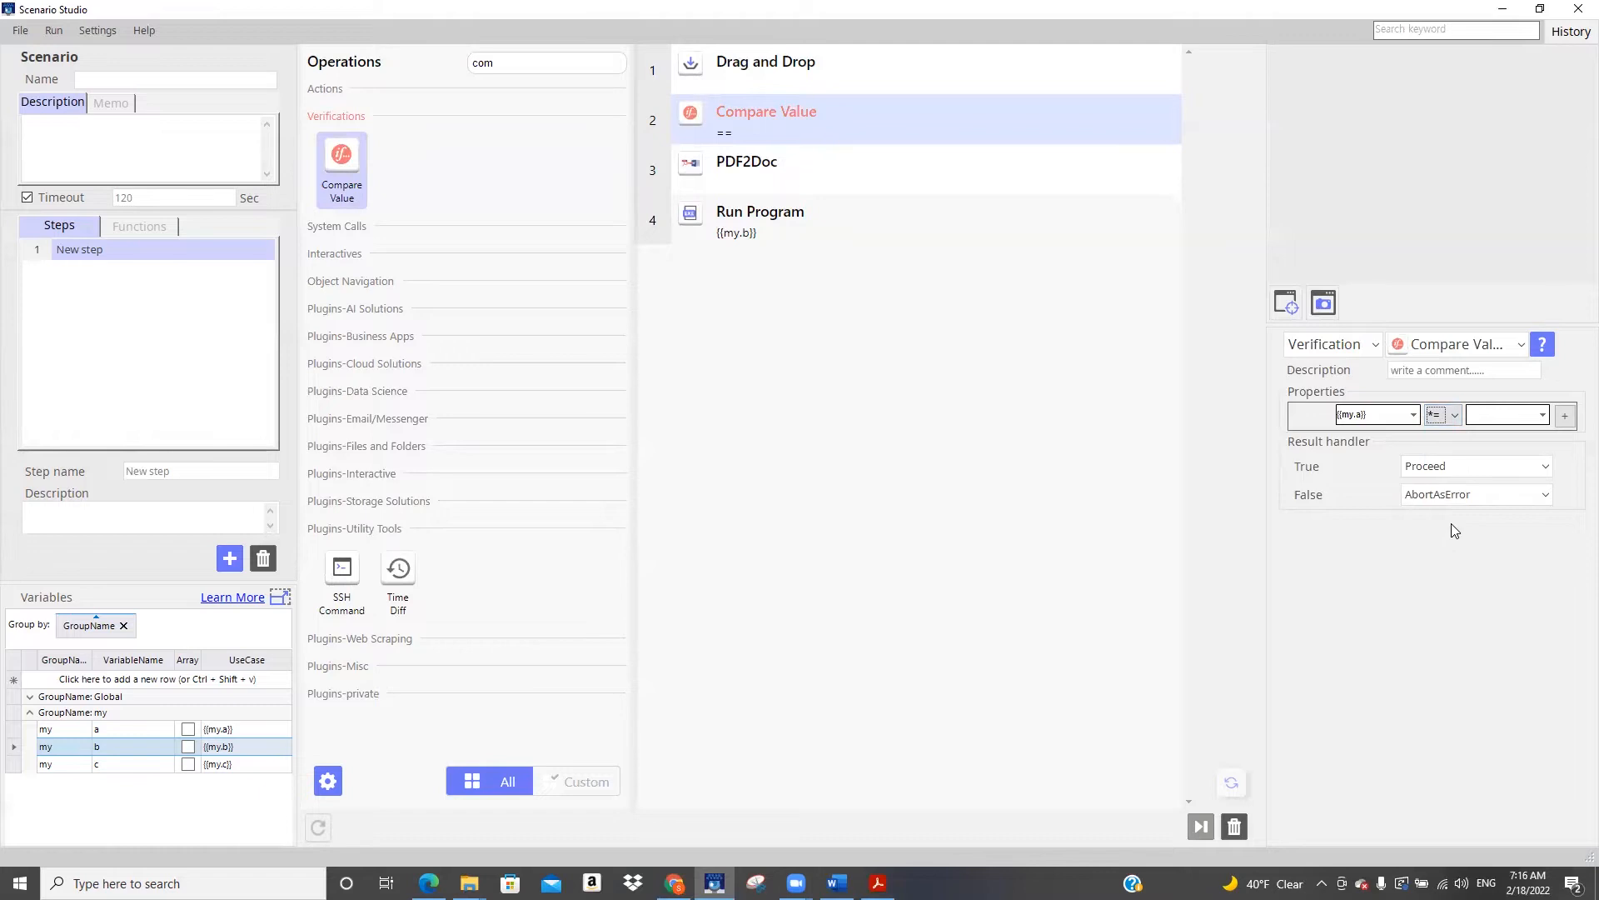
# Set the second operand of the Compare Value condition to *.pdf and keep that operation selected
pyautogui.click(1496, 414)
pyautogui.write('*.pdf')
pyautogui.doubleClick(1346, 416)
pyautogui.click(1506, 411)
pyautogui.moveTo(1506, 412); pyautogui.dragTo(1437, 420)
pyautogui.click(1471, 414)
pyautogui.click(951, 184)
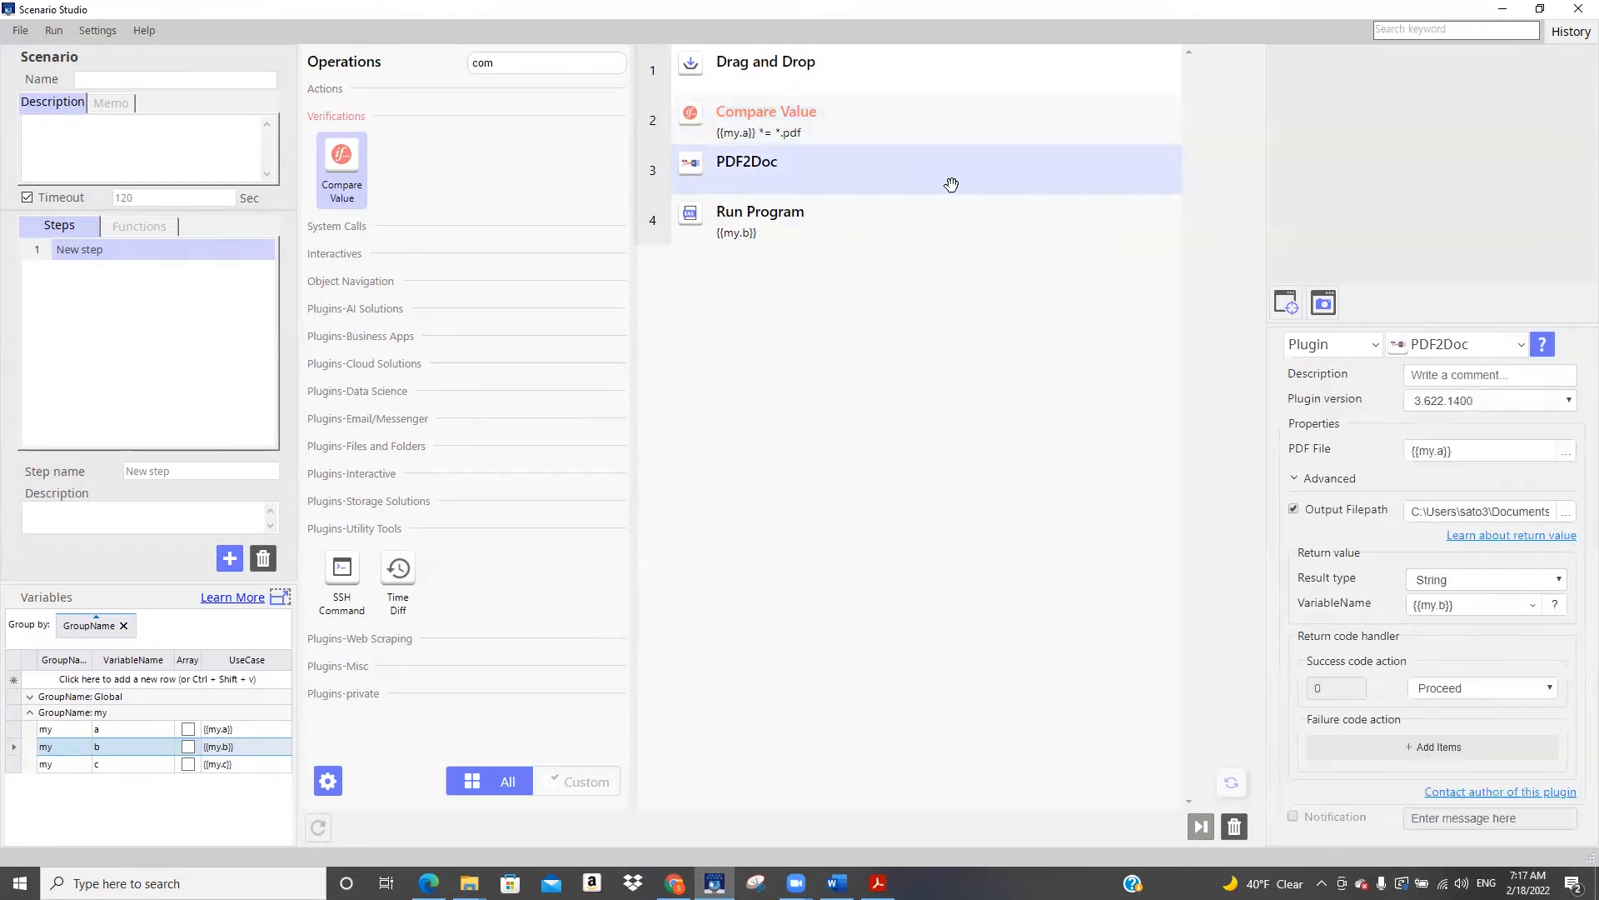
pyautogui.click(946, 121)
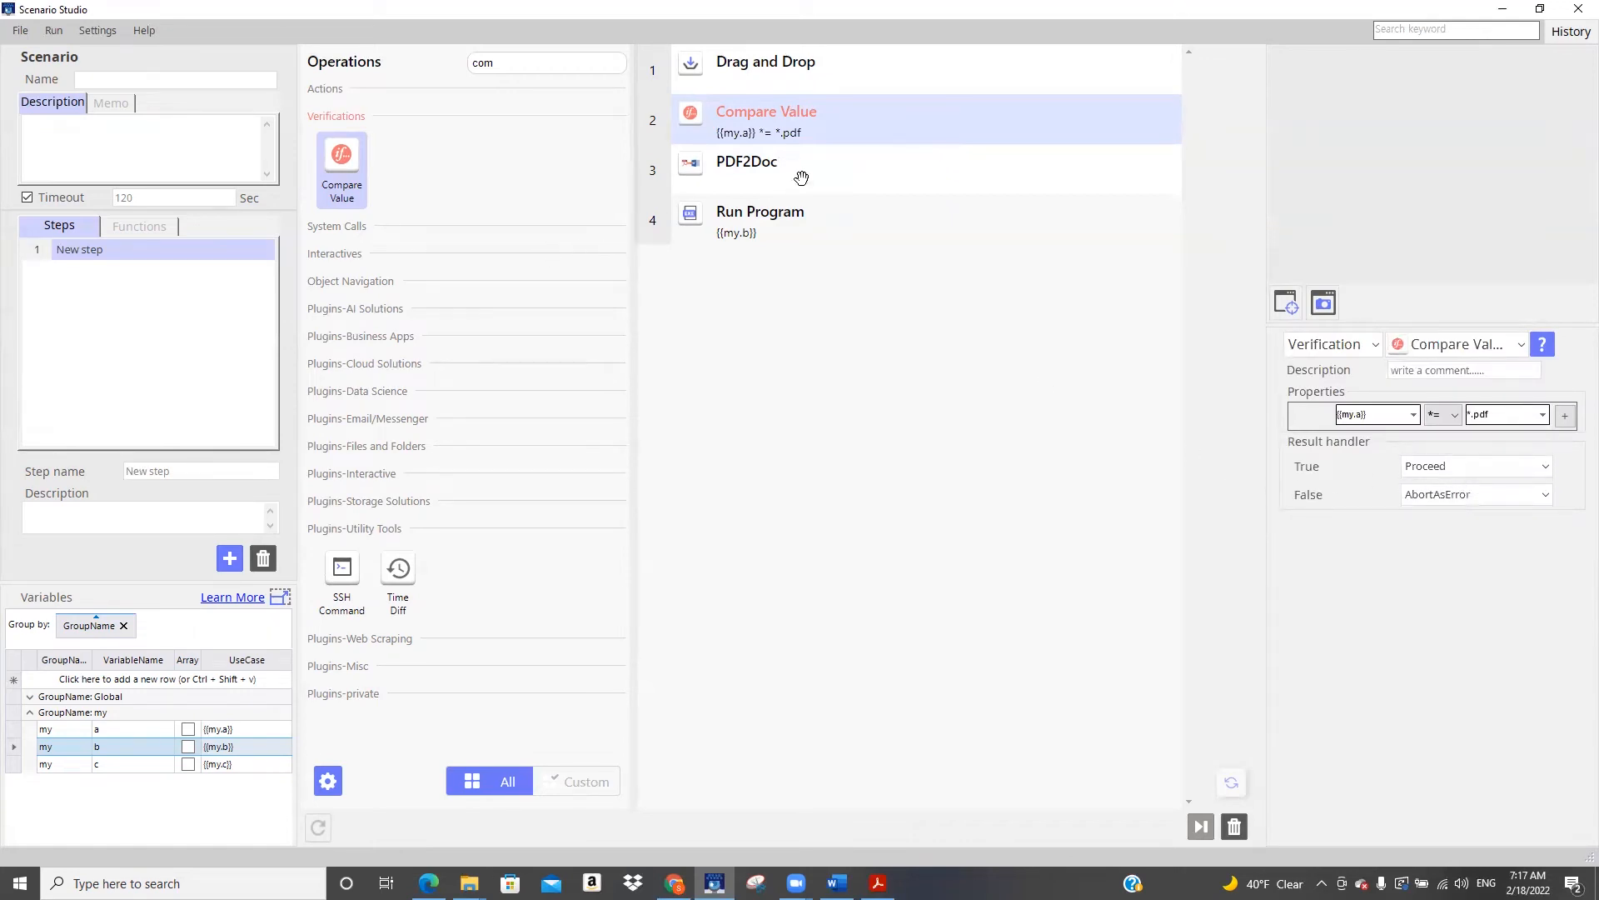
# Search the operations for "dia" and add a Dialogue operation to the scenario below Run Program
pyautogui.moveTo(533, 61); pyautogui.dragTo(408, 66)
pyautogui.write('dia')
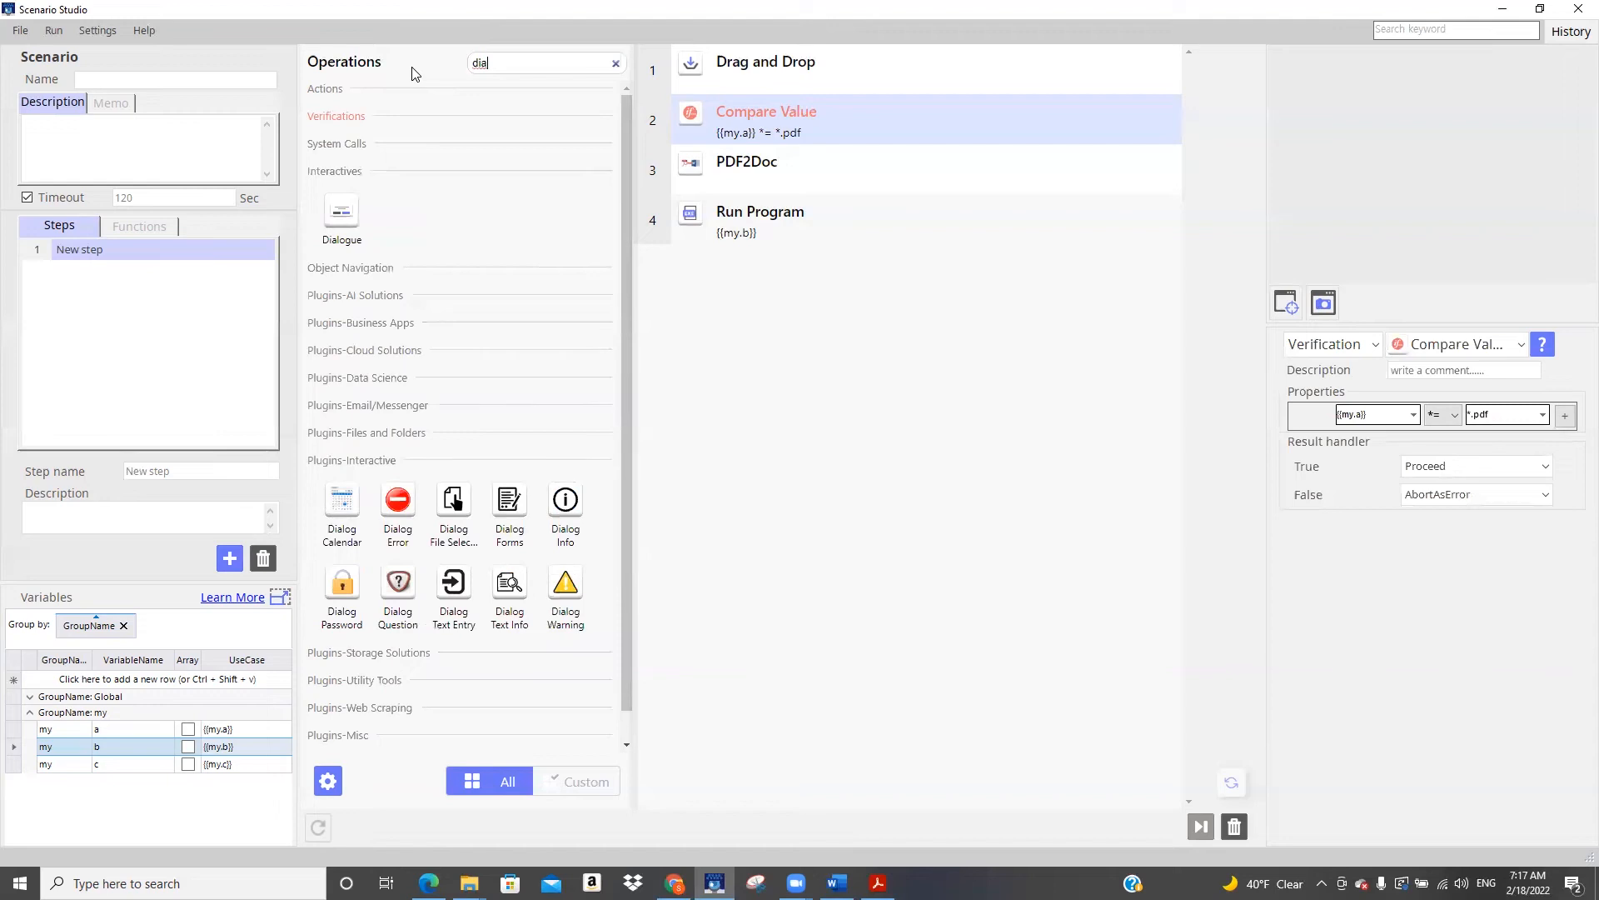
pyautogui.moveTo(342, 218); pyautogui.dragTo(804, 273)
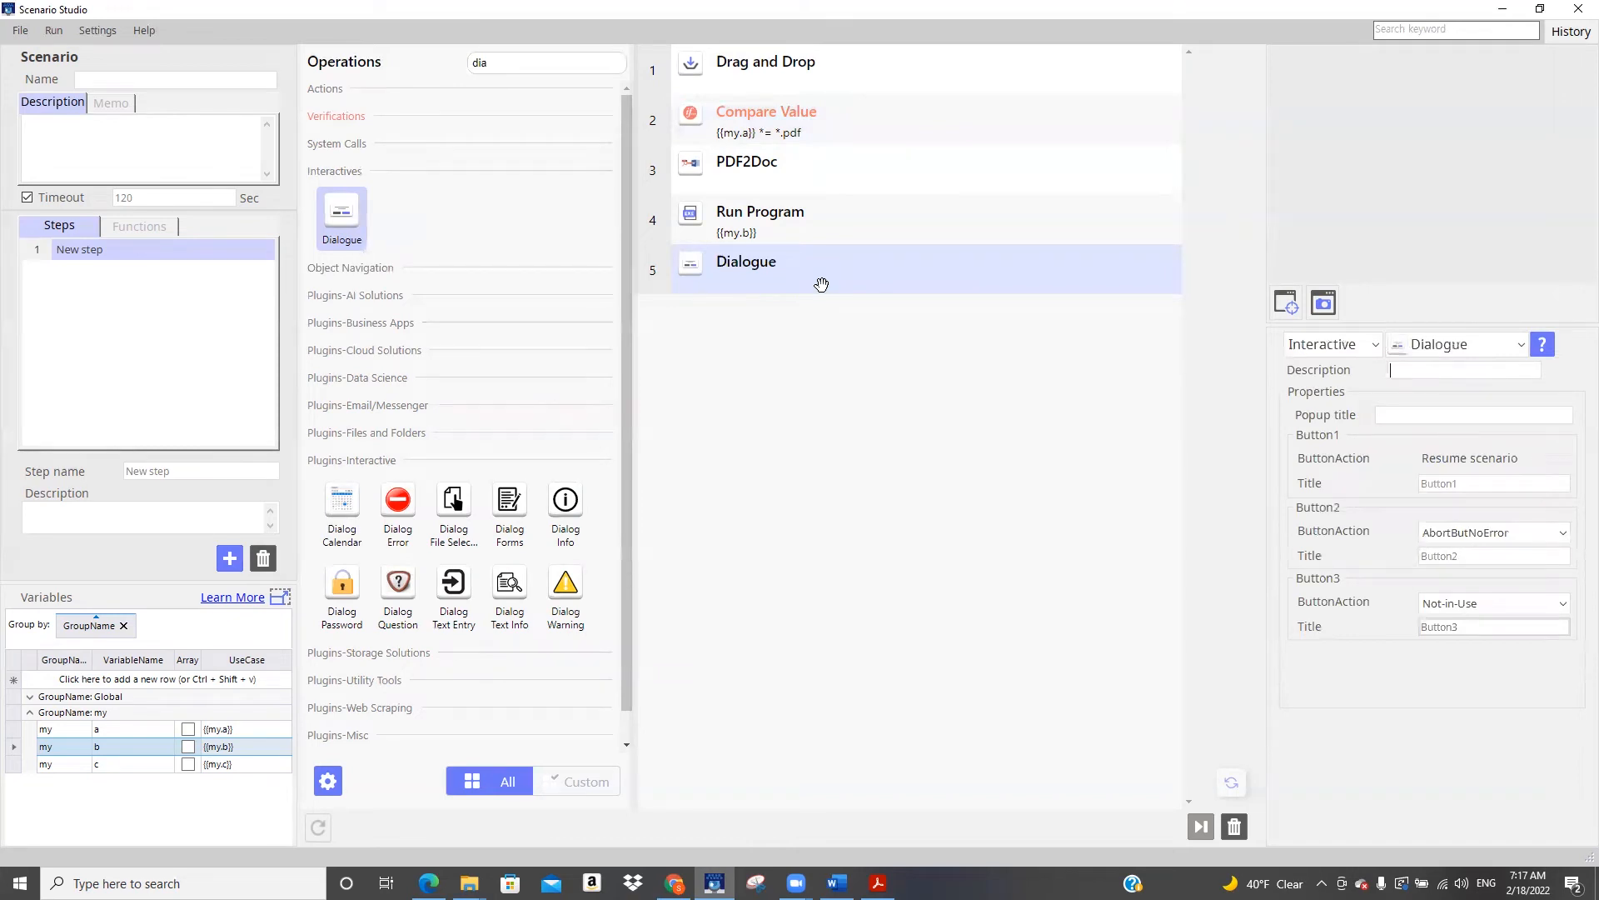
# Set Compare Value's False result to JumpToOperation with operation number 5
pyautogui.click(853, 116)
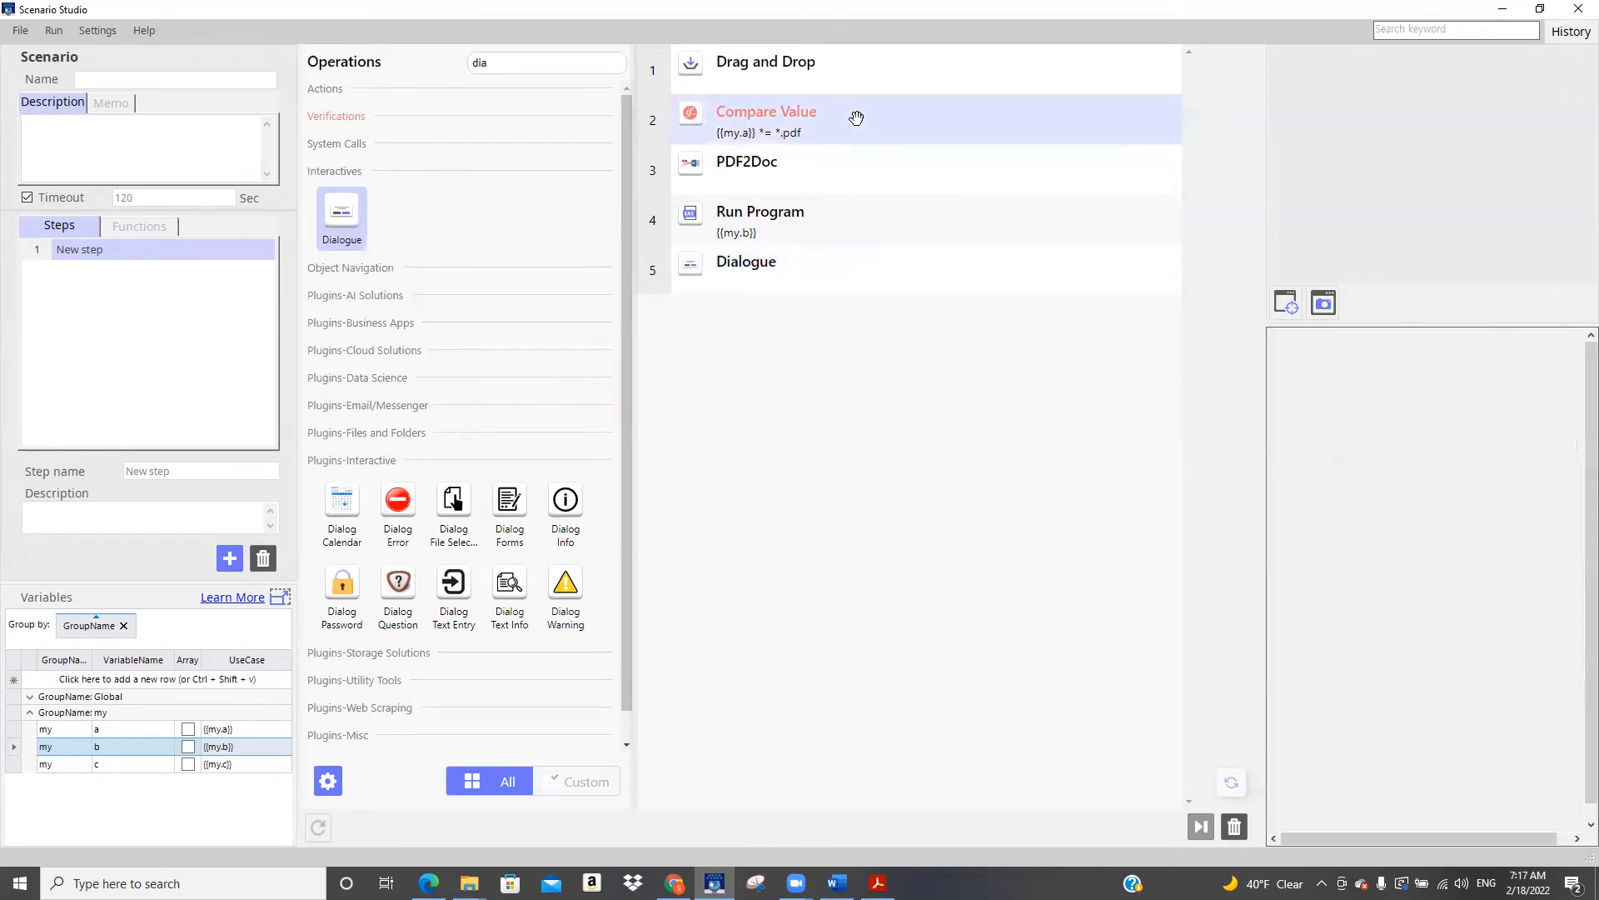
pyautogui.click(1449, 498)
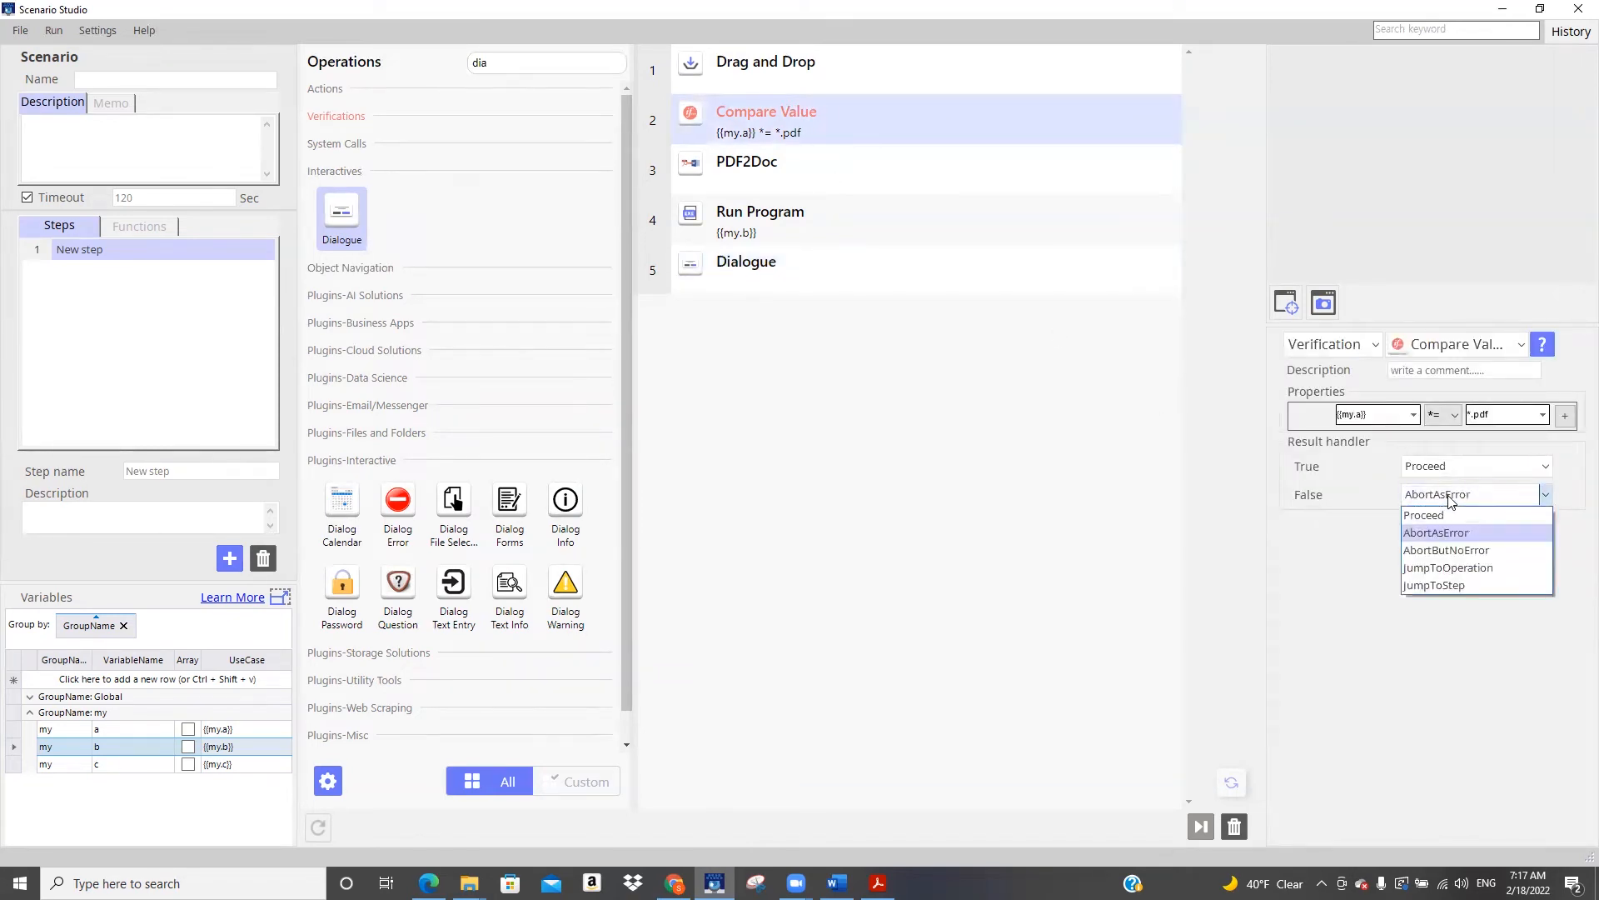
pyautogui.click(1460, 567)
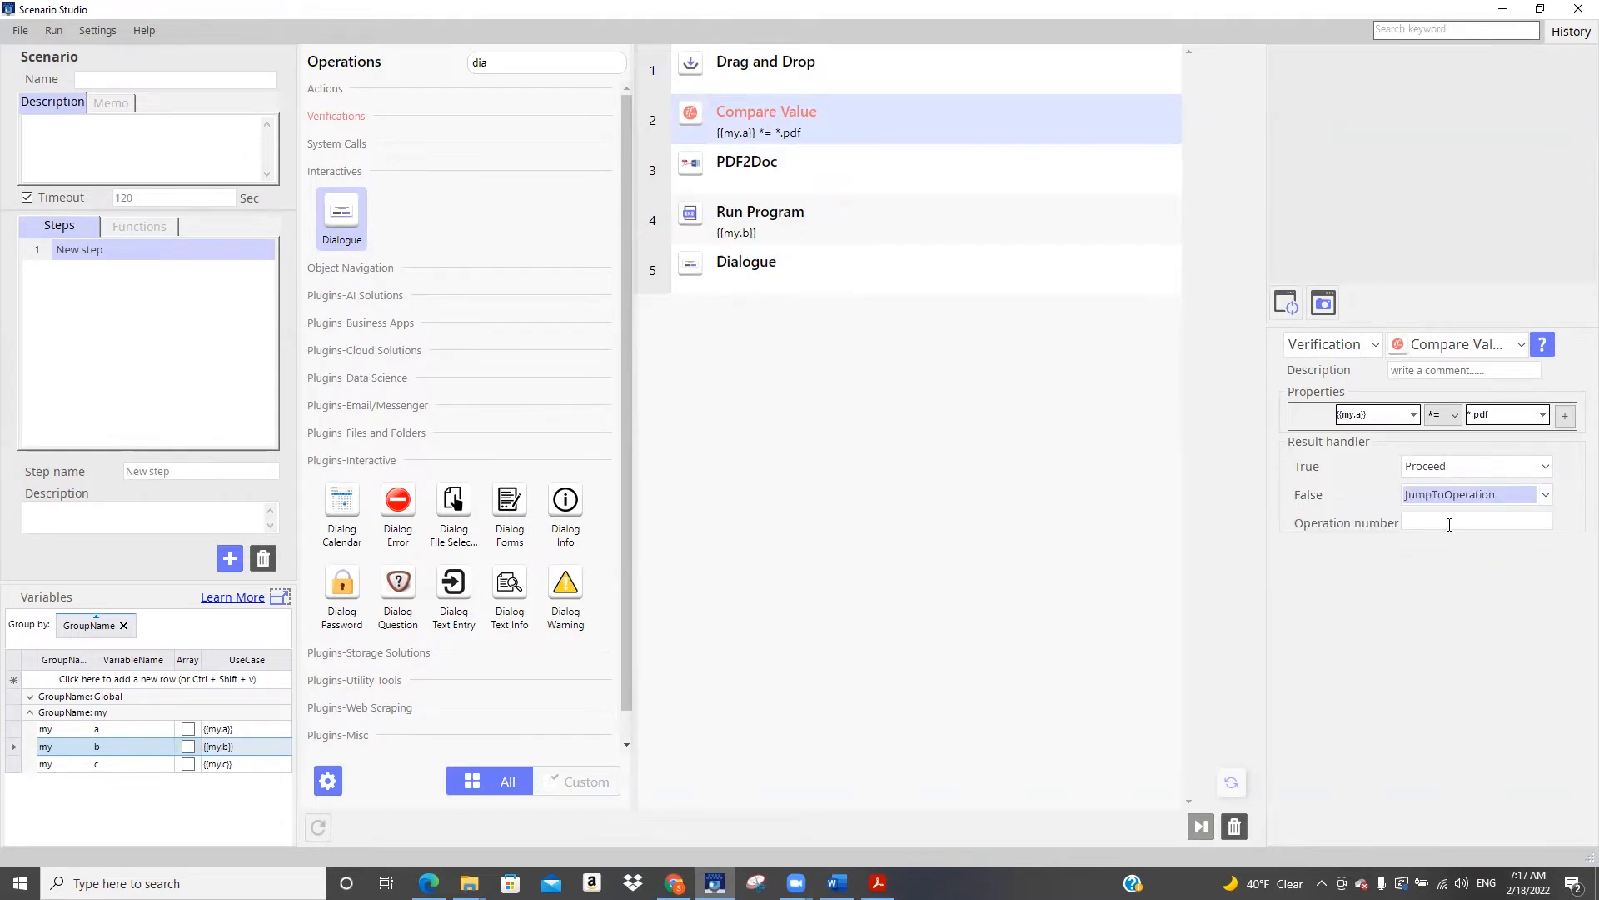
pyautogui.write('5')
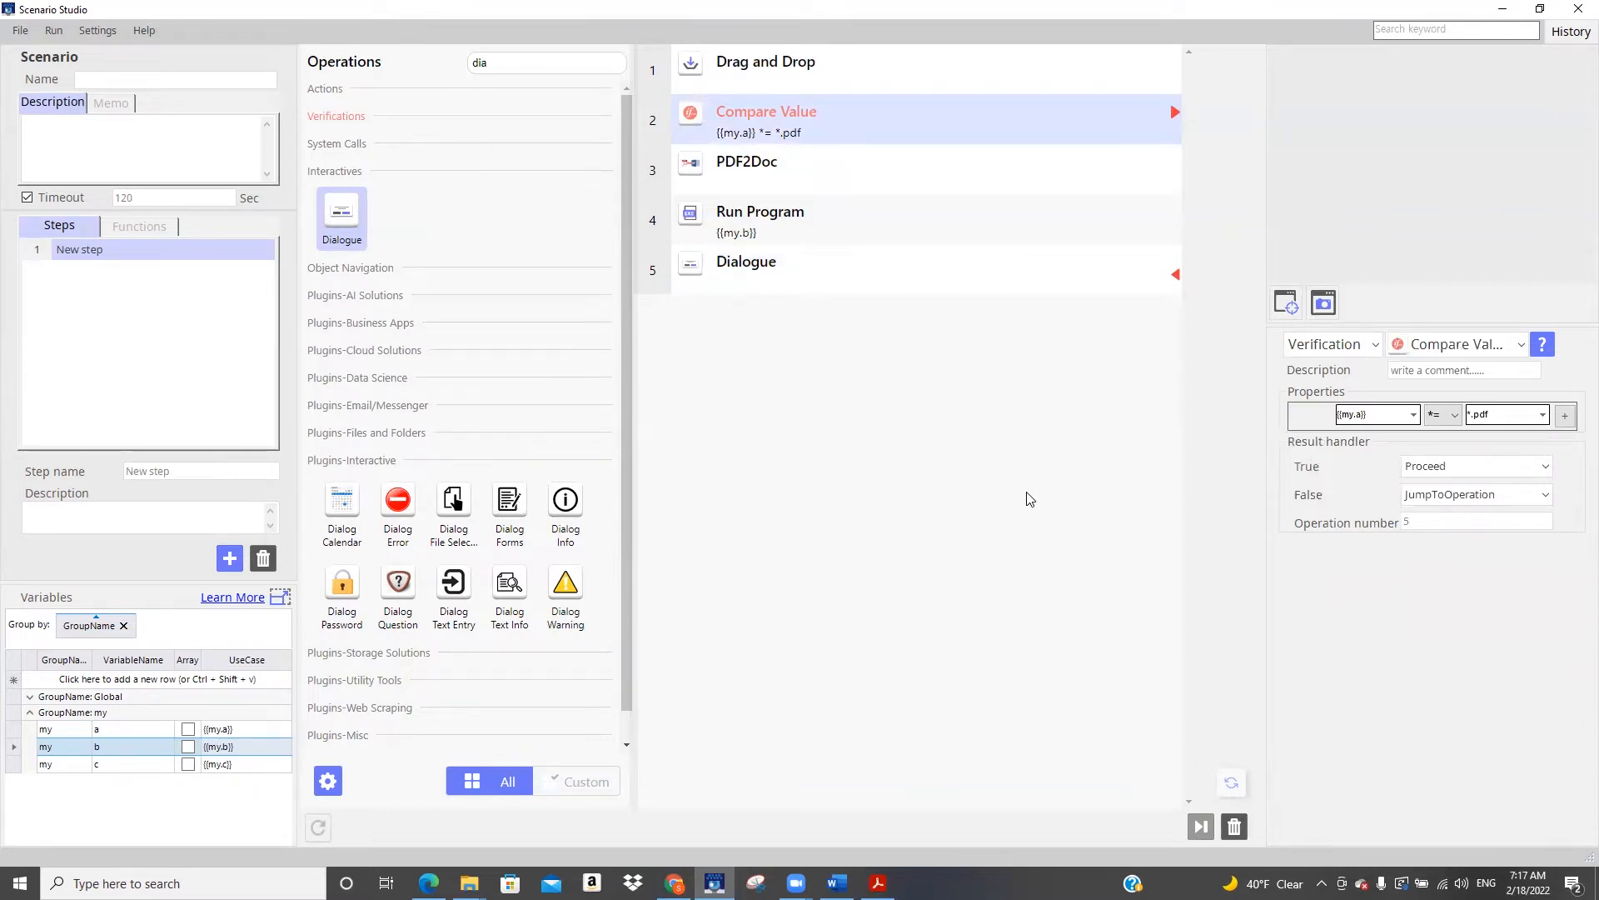
pyautogui.click(897, 72)
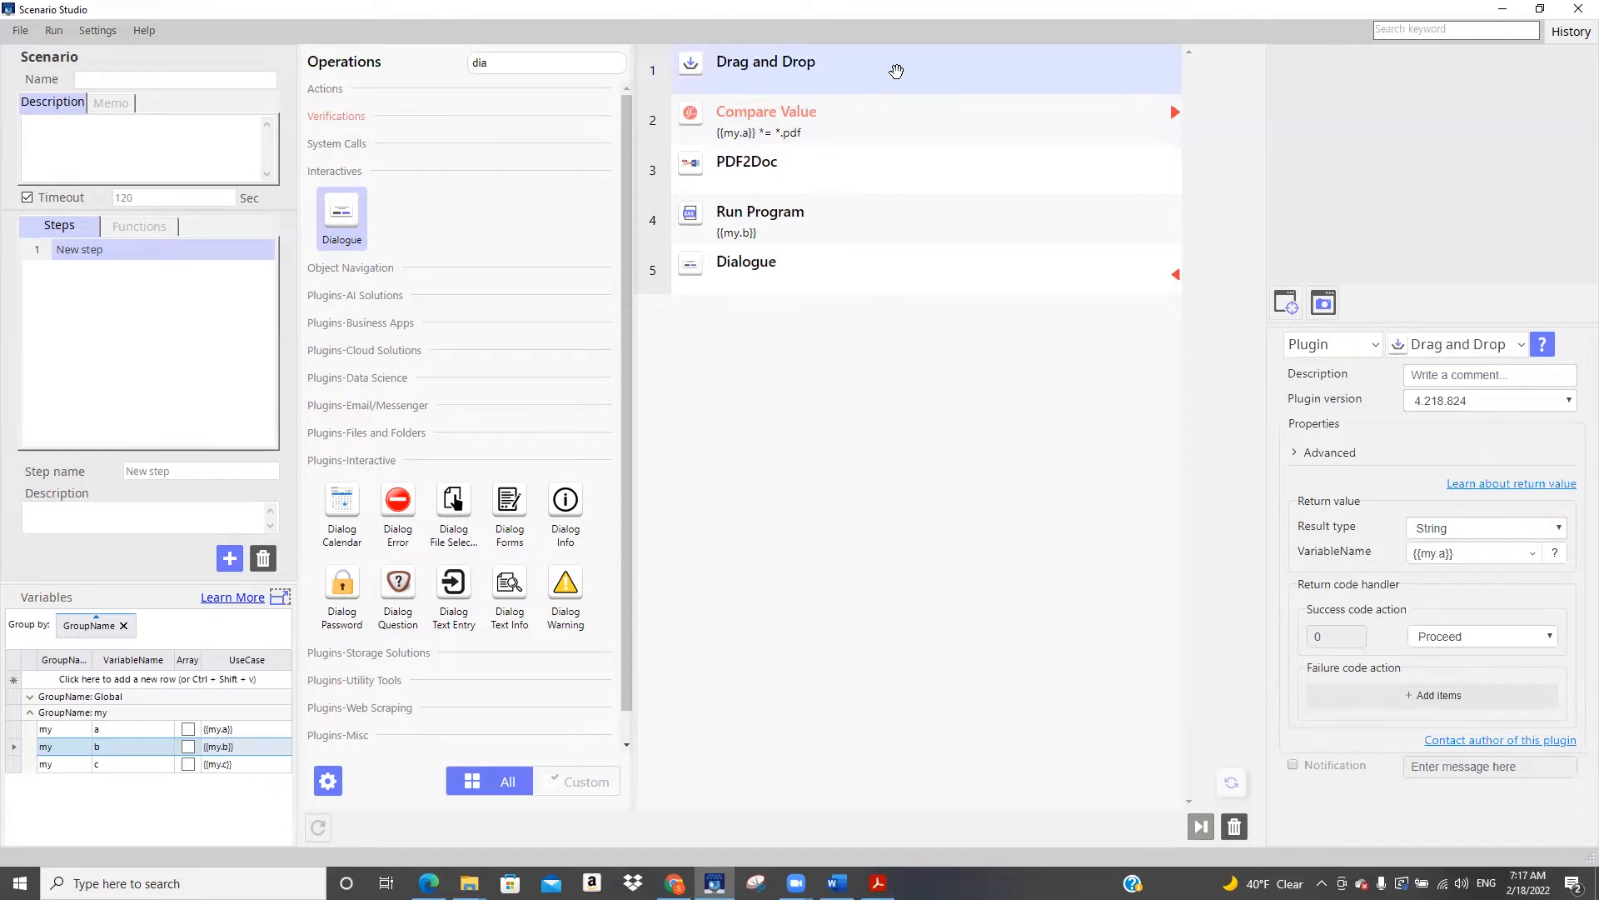
pyautogui.click(866, 117)
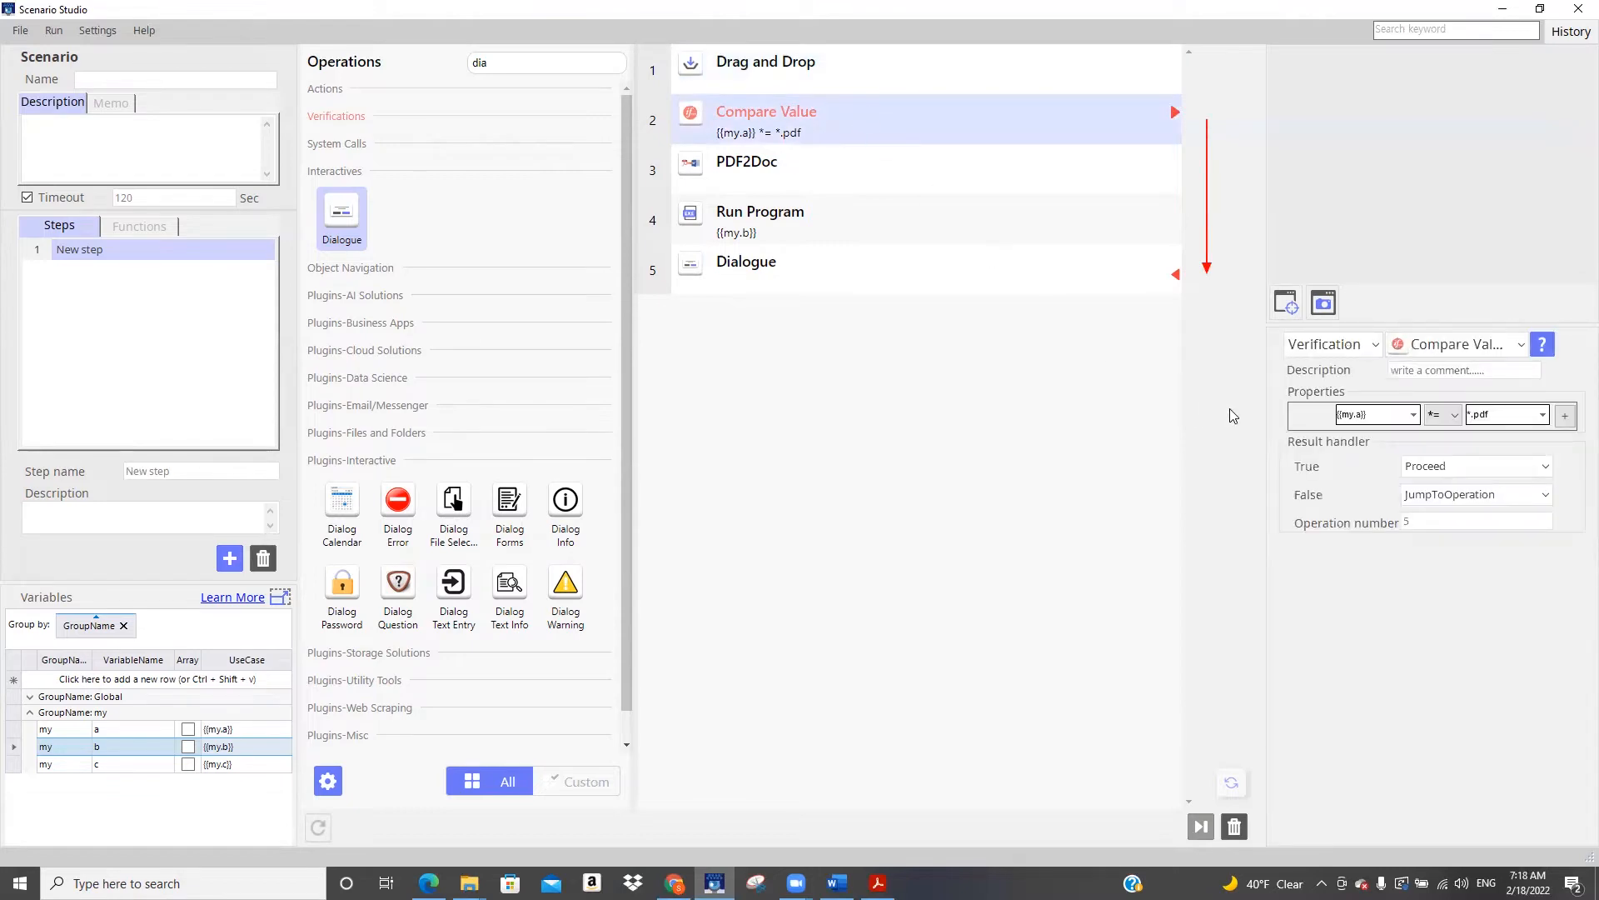
pyautogui.doubleClick(1374, 417)
# Set the Dialogue operation's popup title to "No PDF check your file"
pyautogui.click(901, 260)
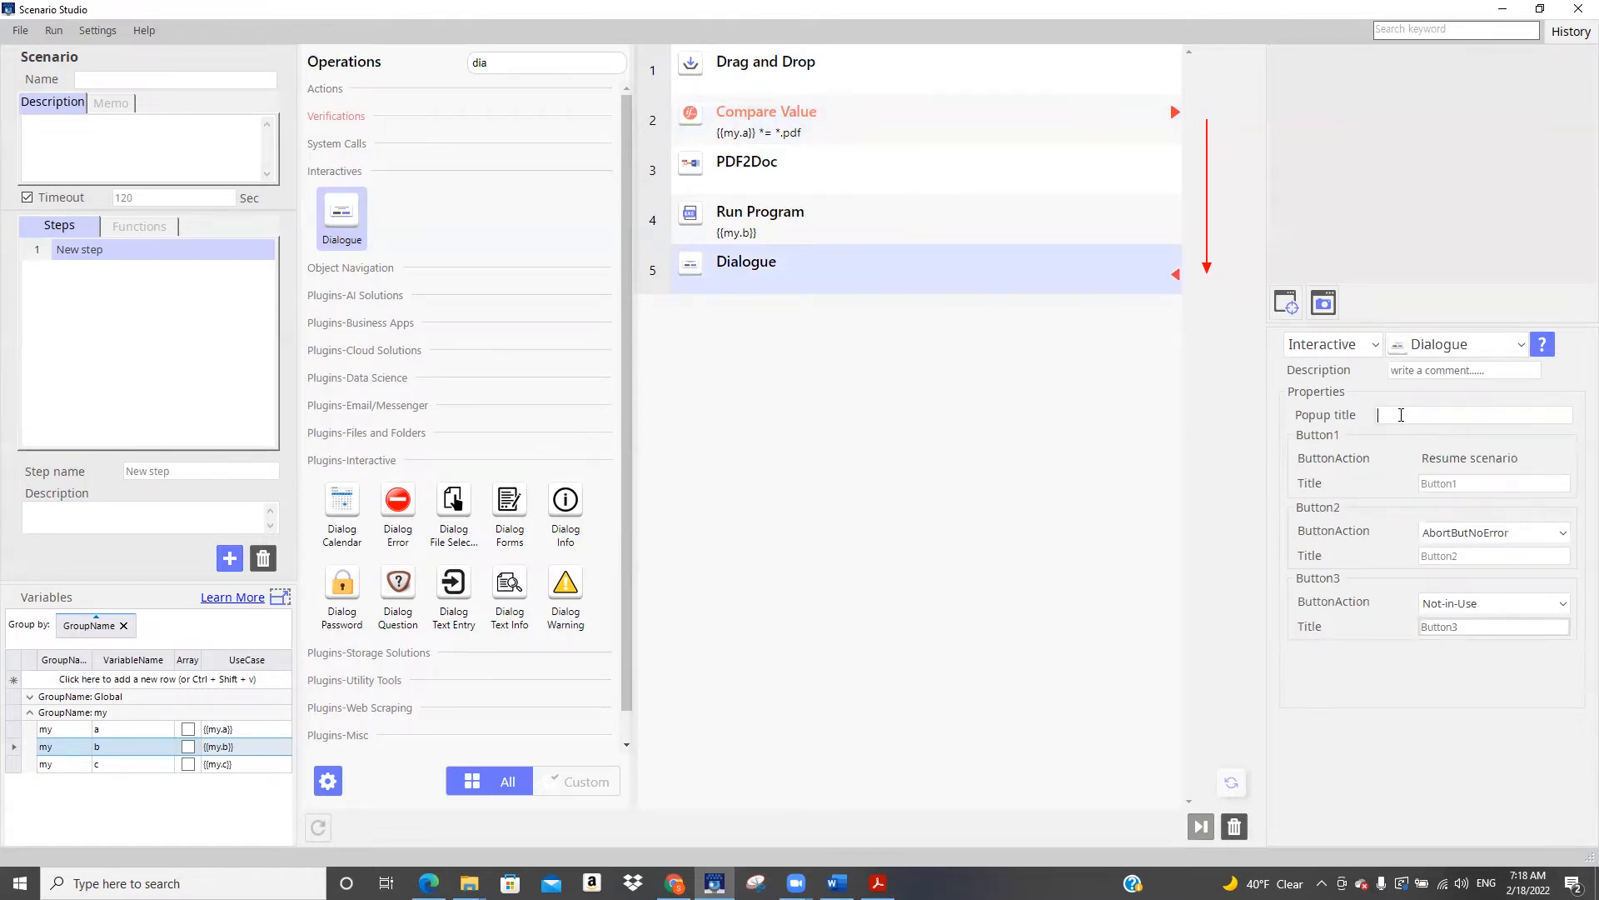
pyautogui.click(1402, 414)
pyautogui.write('Chec')
pyautogui.press('BackSpace')
pyautogui.press('BackSpace')
pyautogui.press('BackSpace')
pyautogui.press('BackSpace')
pyautogui.write('No PDF check your file')
# Title the Dialogue operation's Button1 "Stop the BOT"
pyautogui.moveTo(1484, 481); pyautogui.dragTo(1236, 486)
pyautogui.write('Stop the BOT')
# Set the Dialogue's Button2 to JumpToOperation, titled "Return to Drag and Drop", with operation number 1
pyautogui.click(1505, 533)
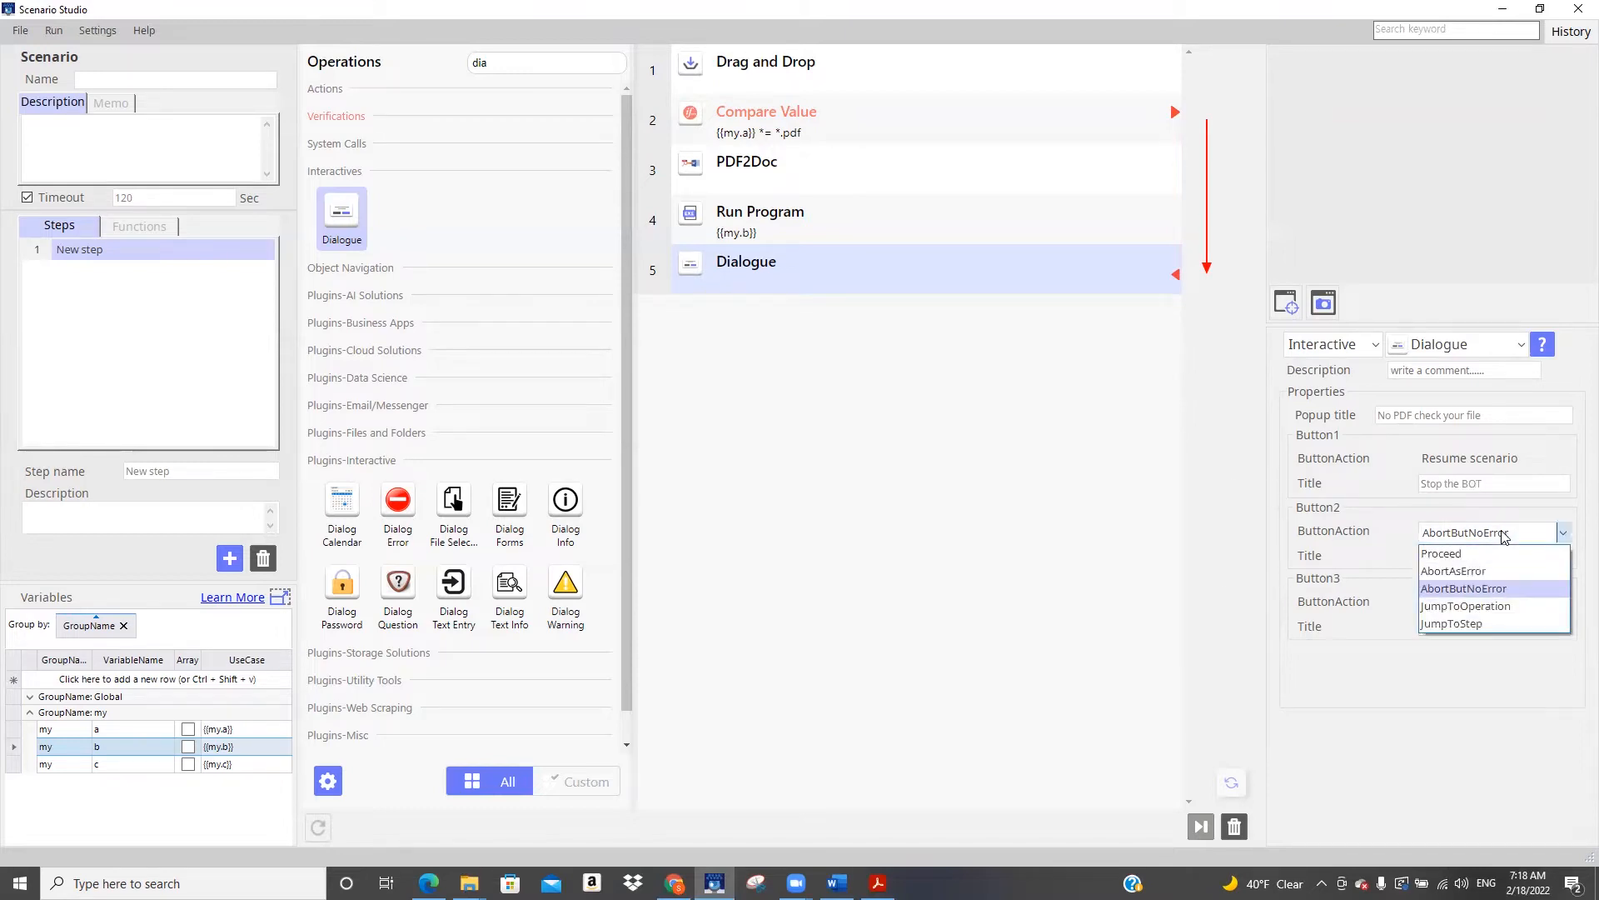
pyautogui.click(1491, 607)
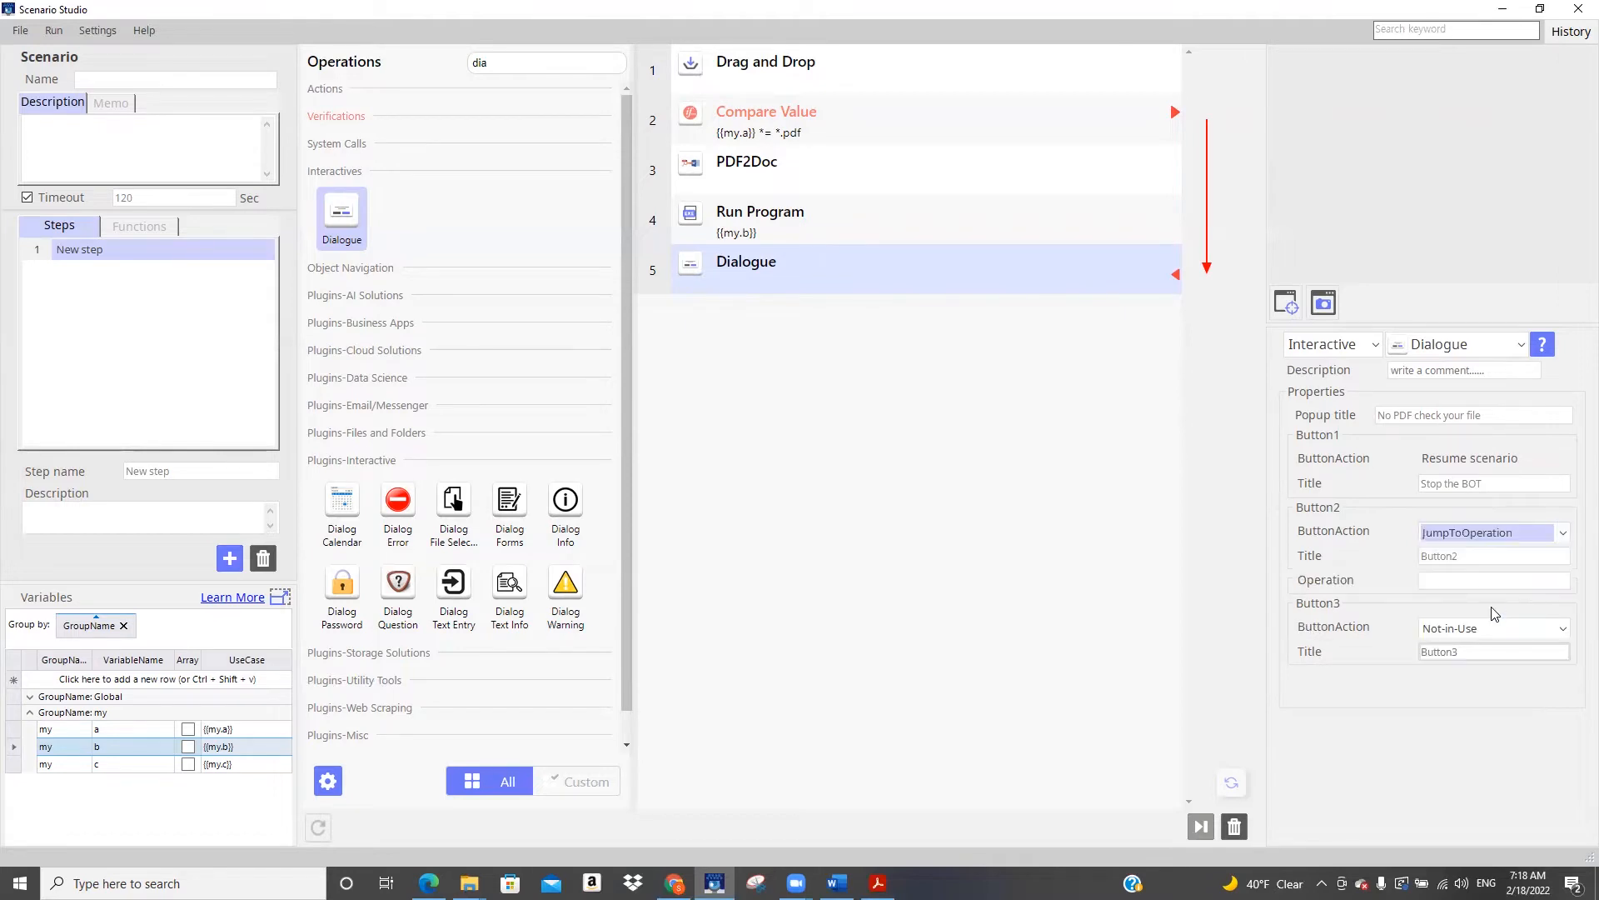
pyautogui.click(1486, 557)
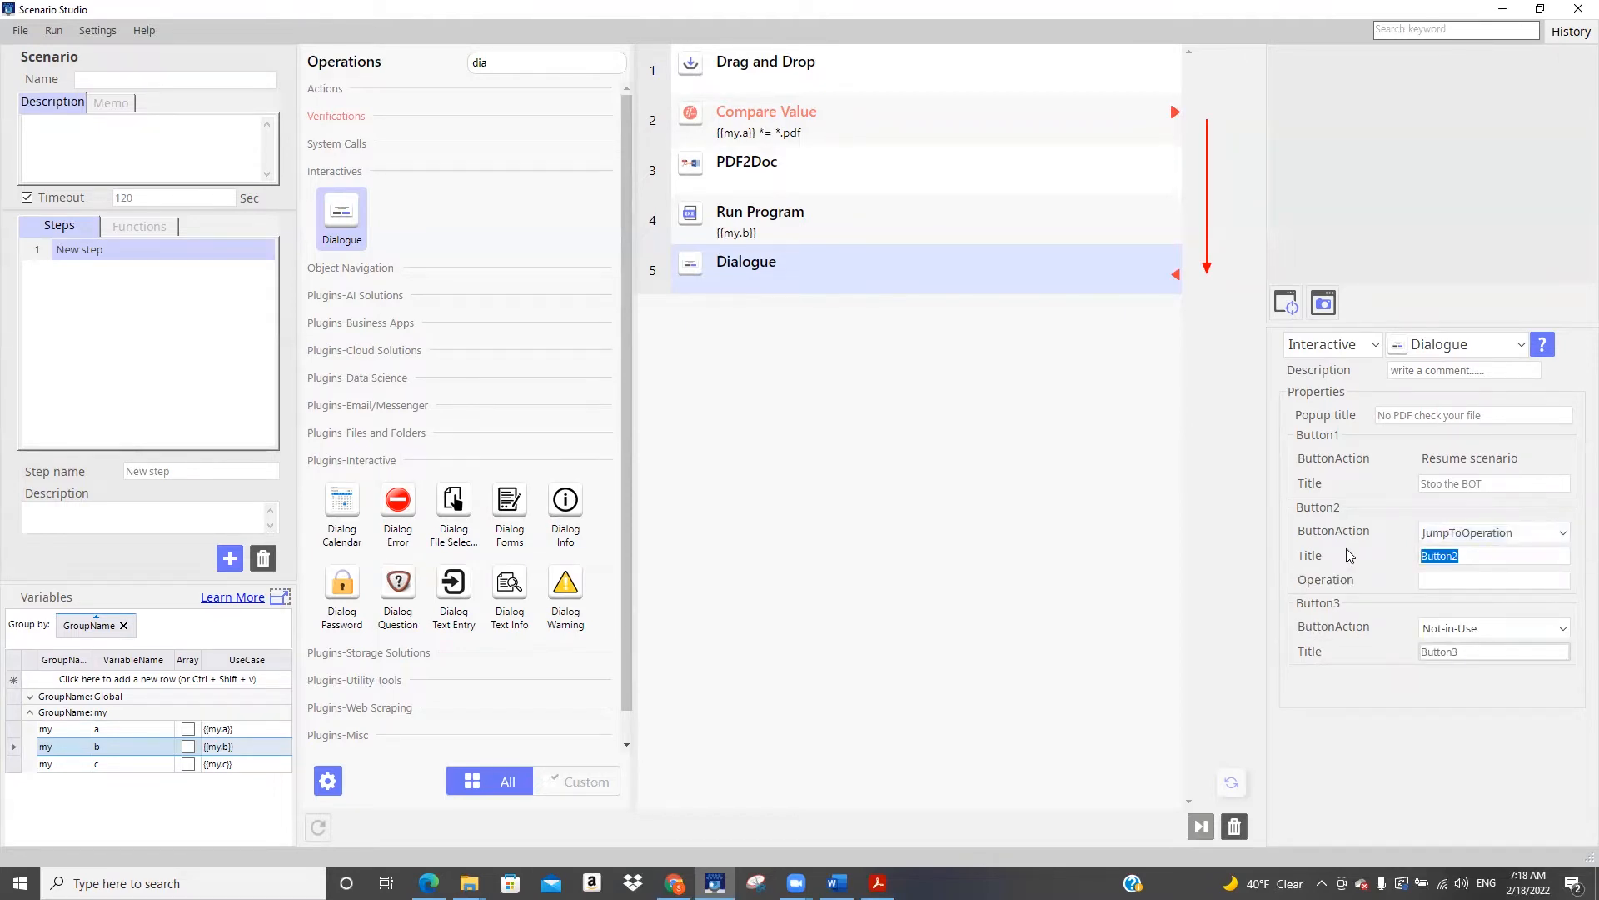
pyautogui.write('eturn to Drag and Drop')
pyautogui.click(1489, 585)
pyautogui.write('1')
pyautogui.click(983, 596)
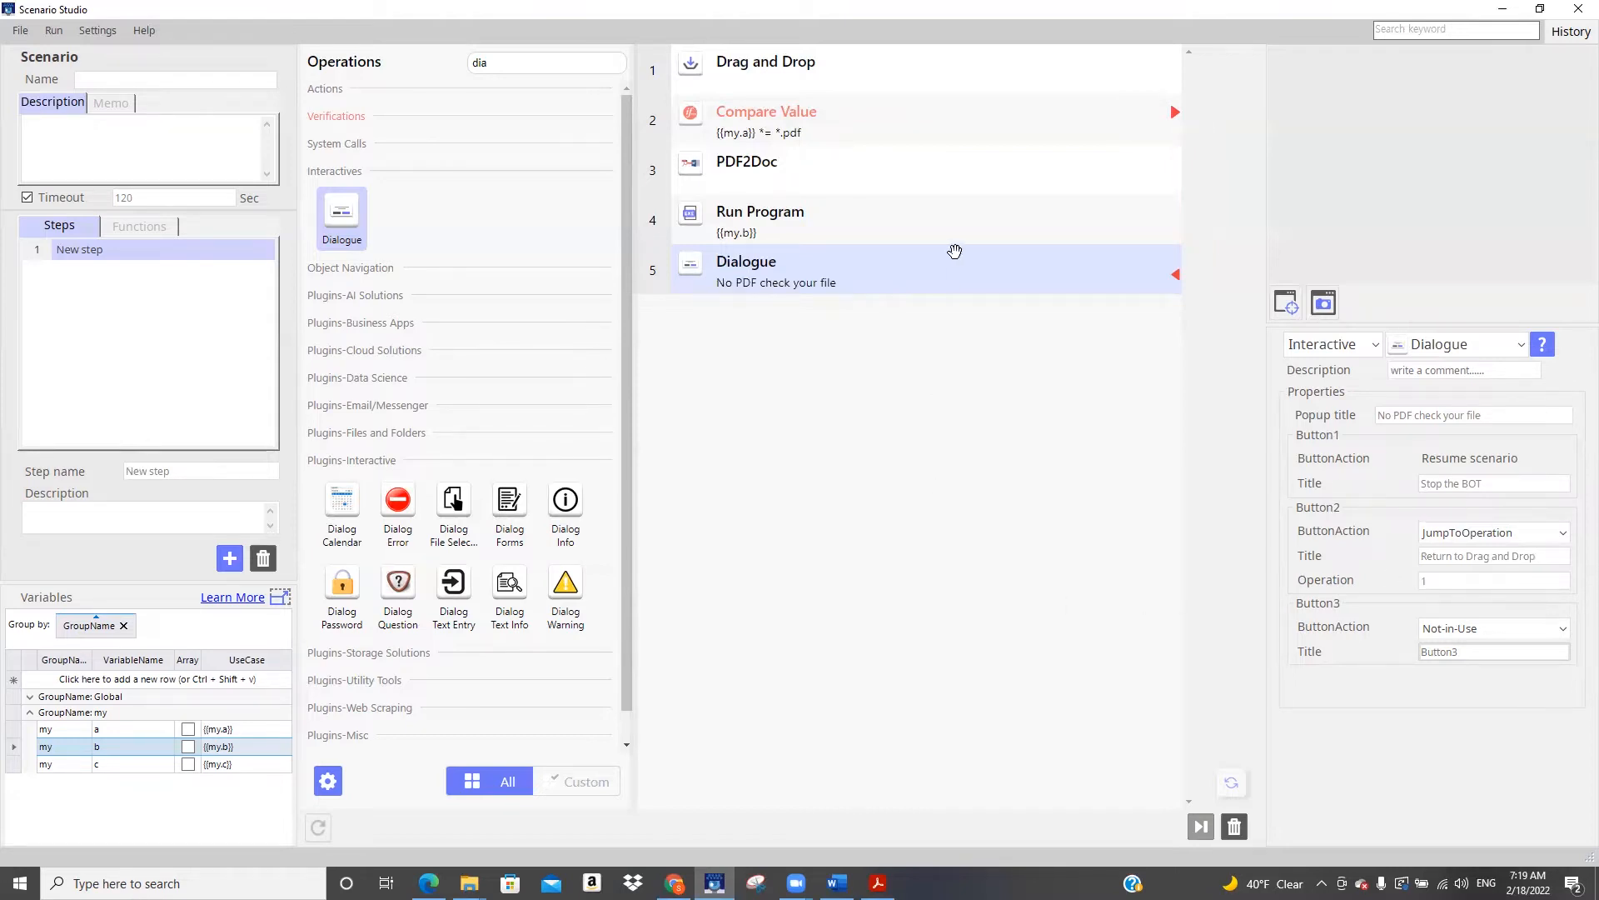
# Start a test run of the scenario and close the Word document and the Acrobat Reader window
pyautogui.click(801, 70)
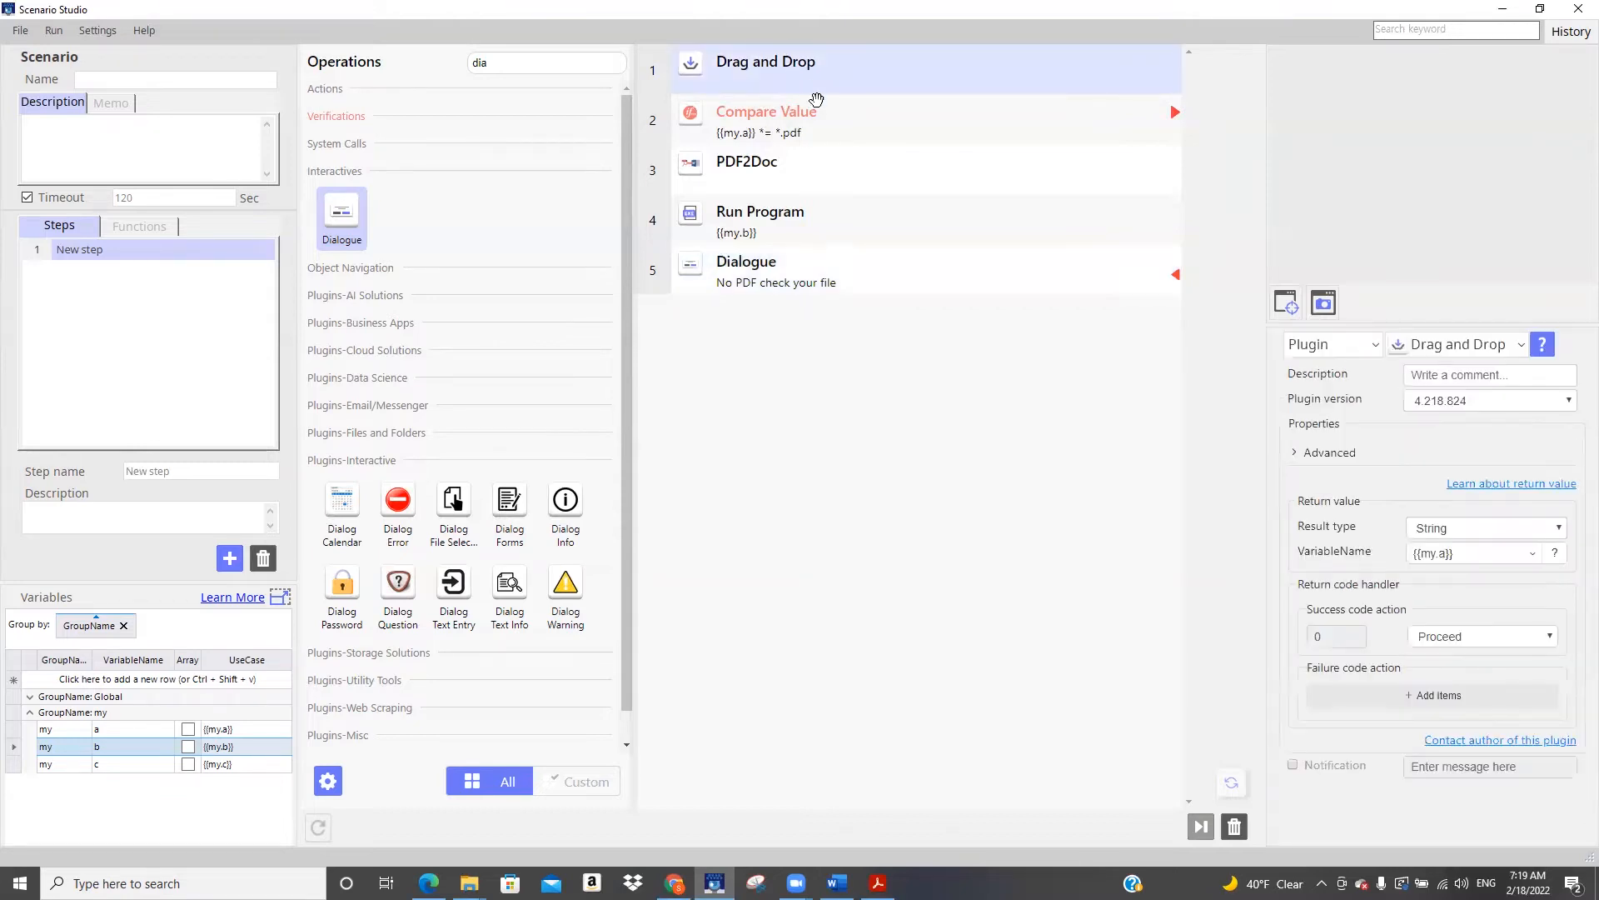
pyautogui.click(834, 115)
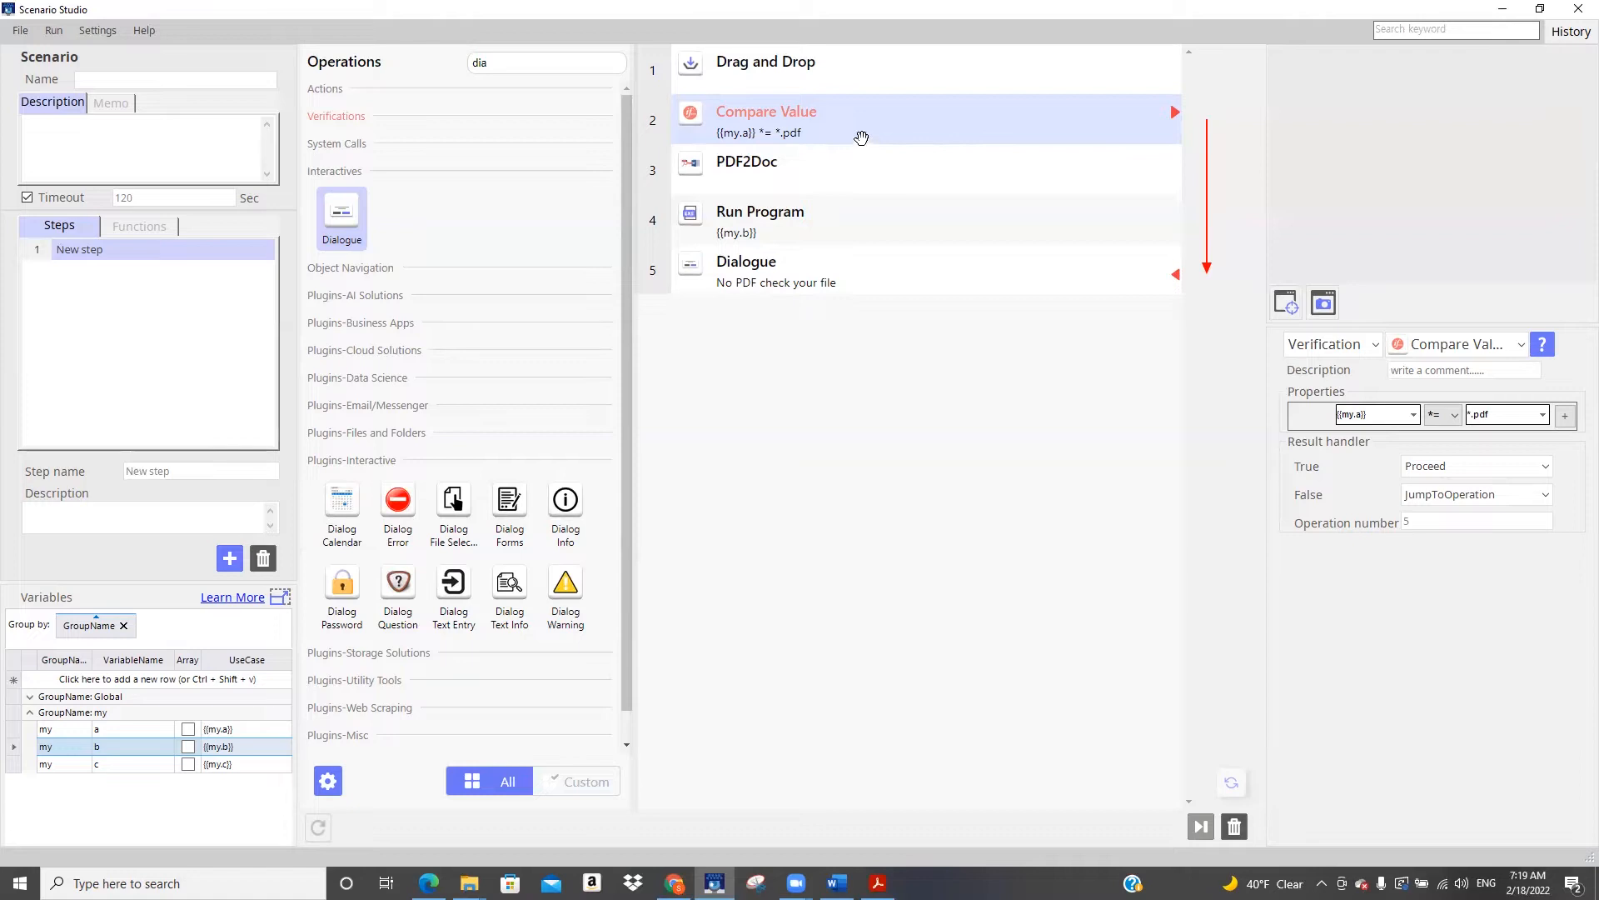
pyautogui.click(848, 276)
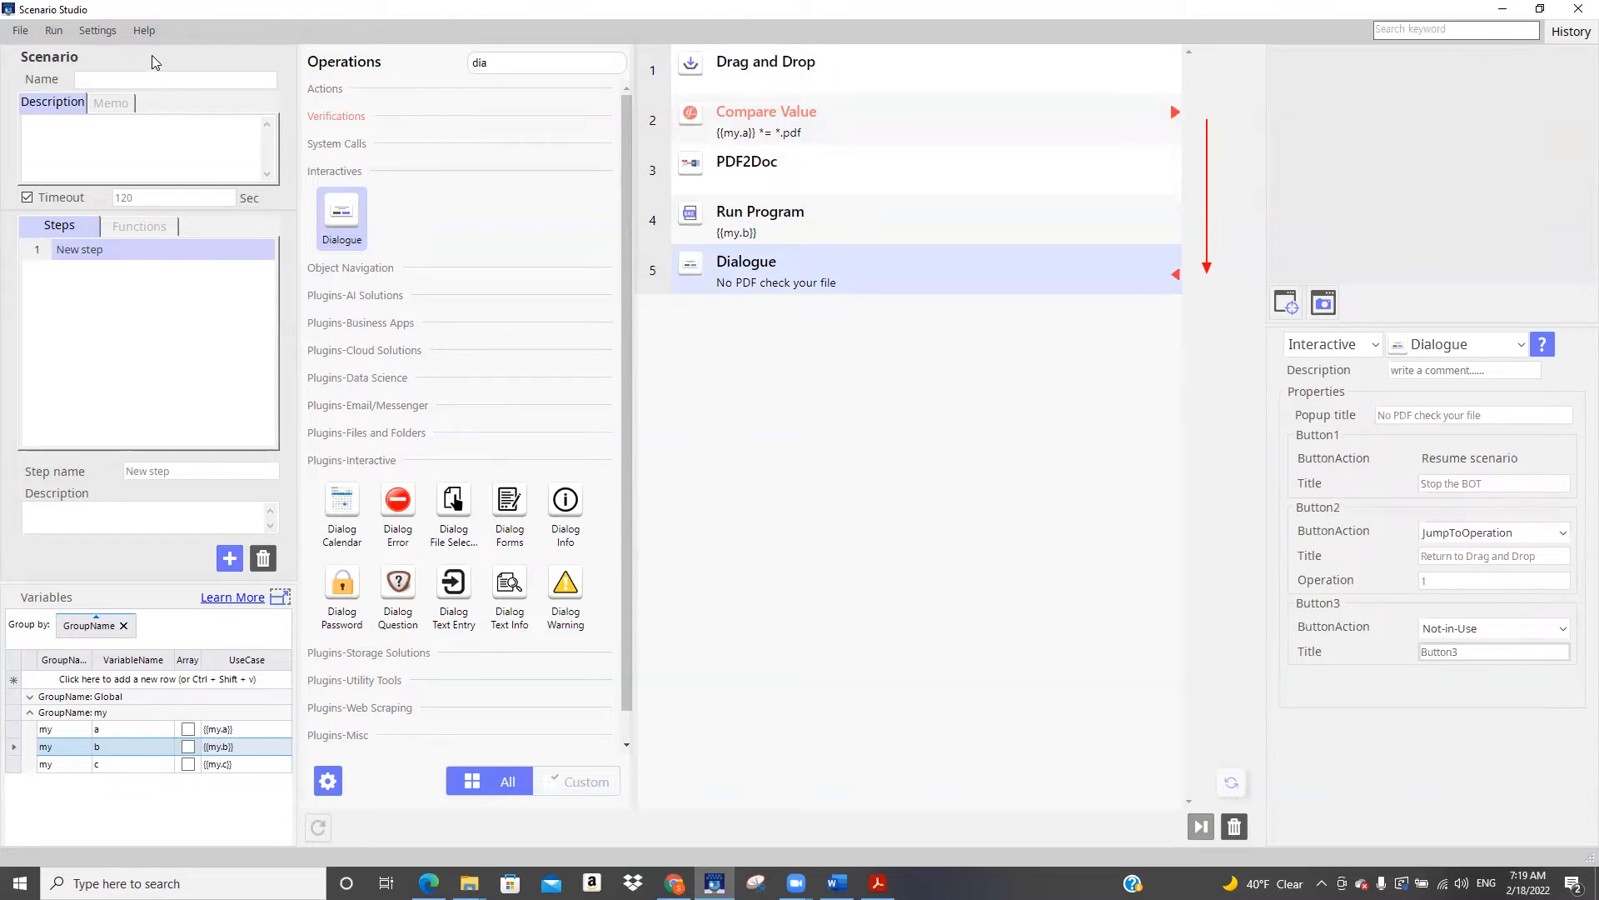
pyautogui.click(50, 34)
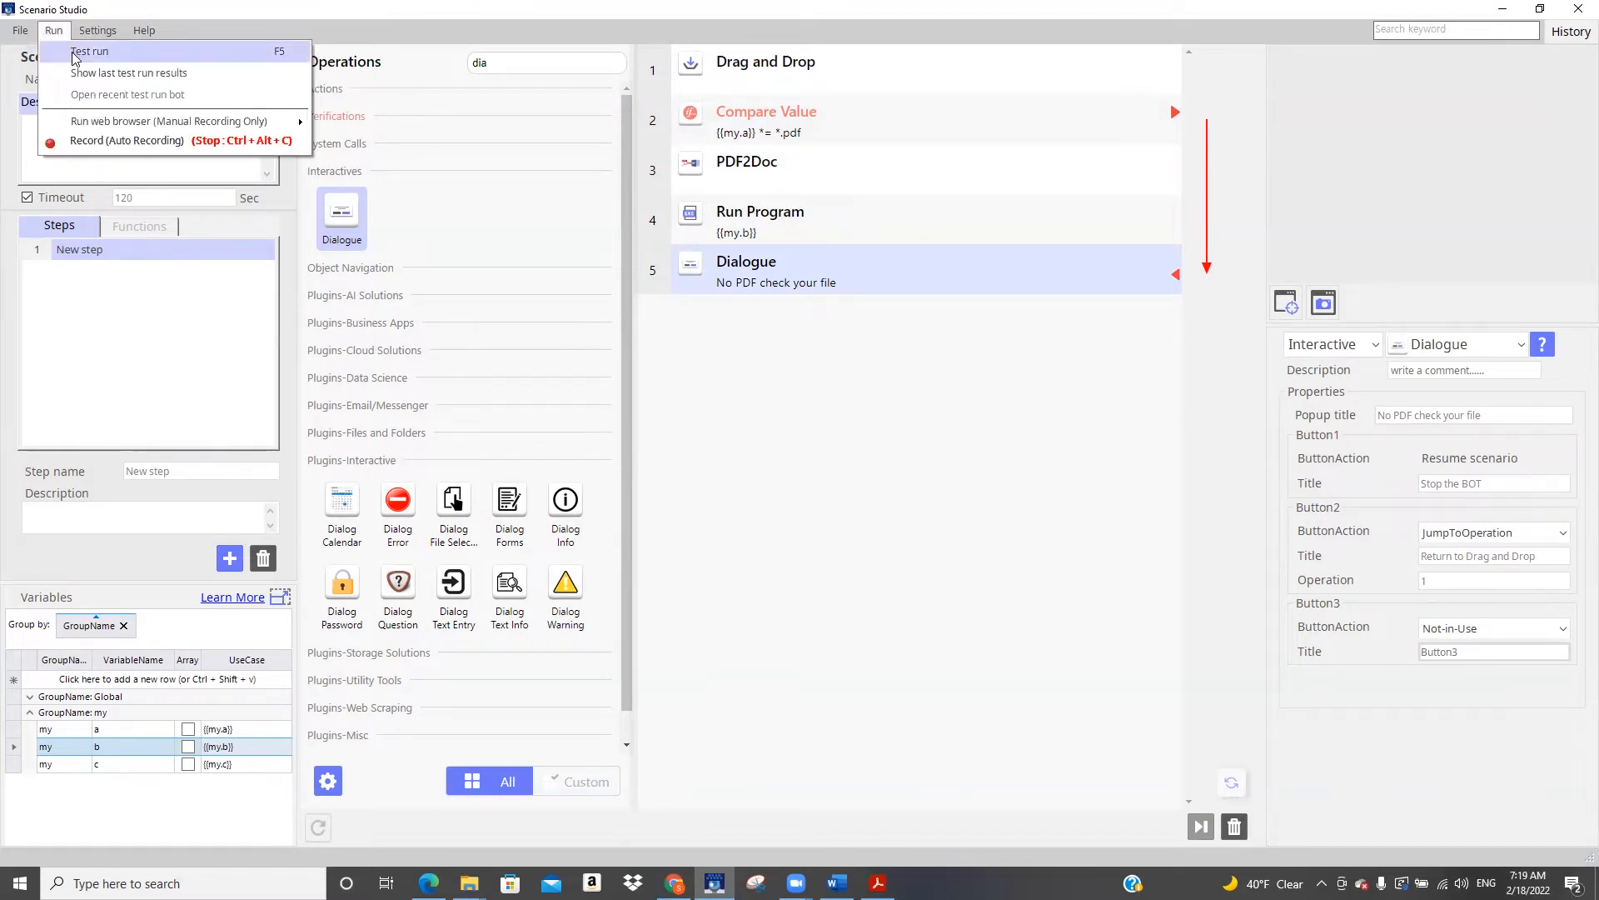
pyautogui.click(83, 51)
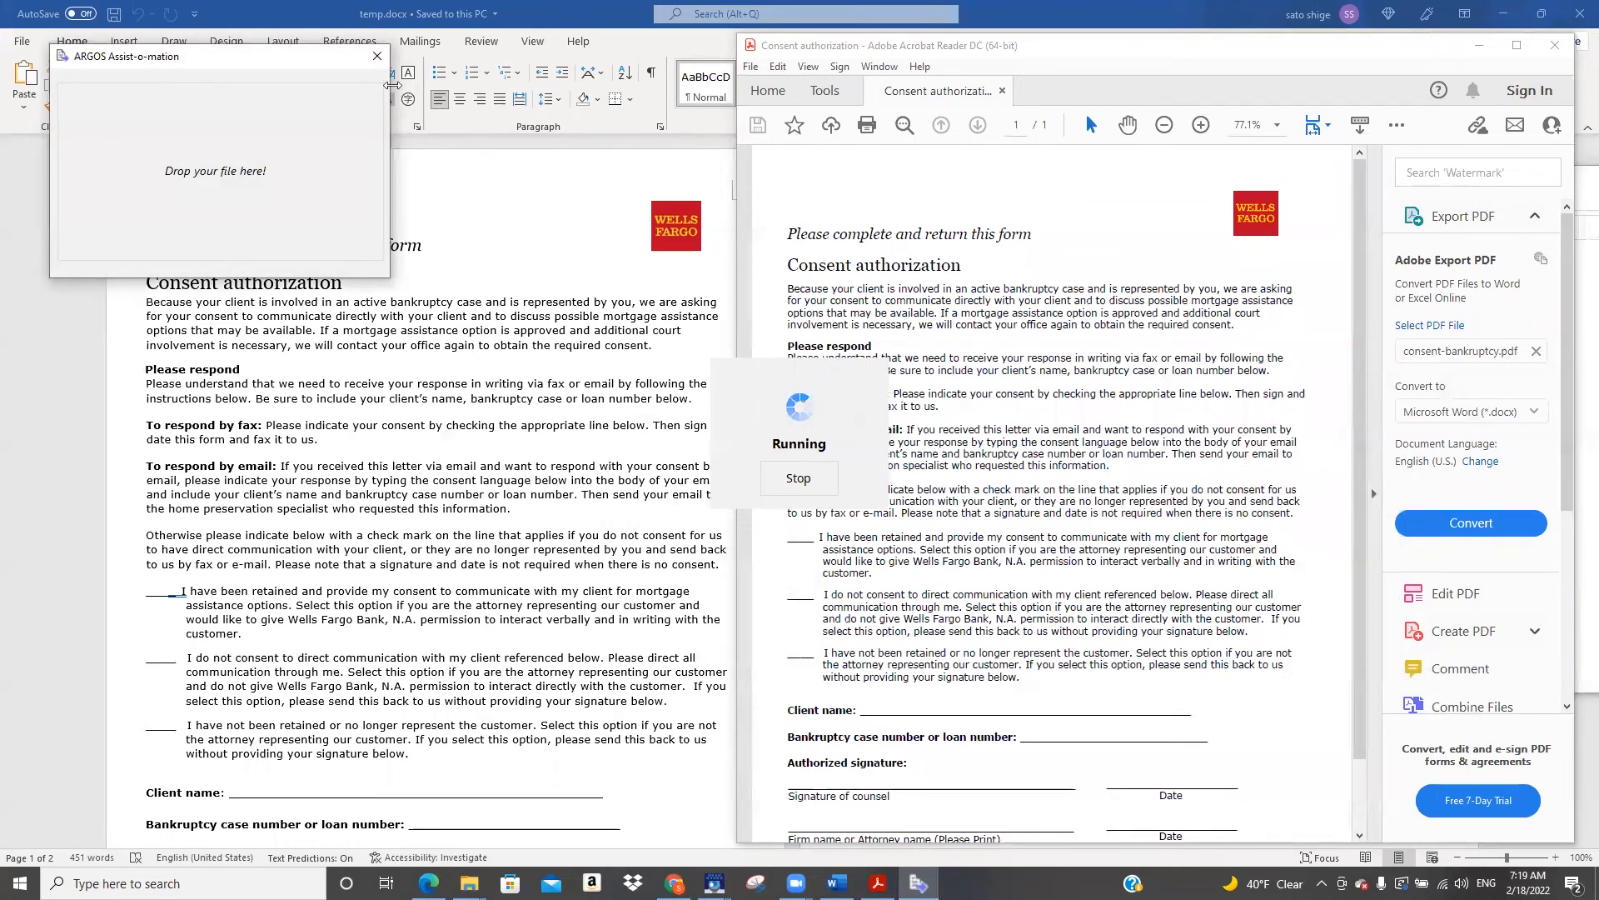
pyautogui.click(1577, 16)
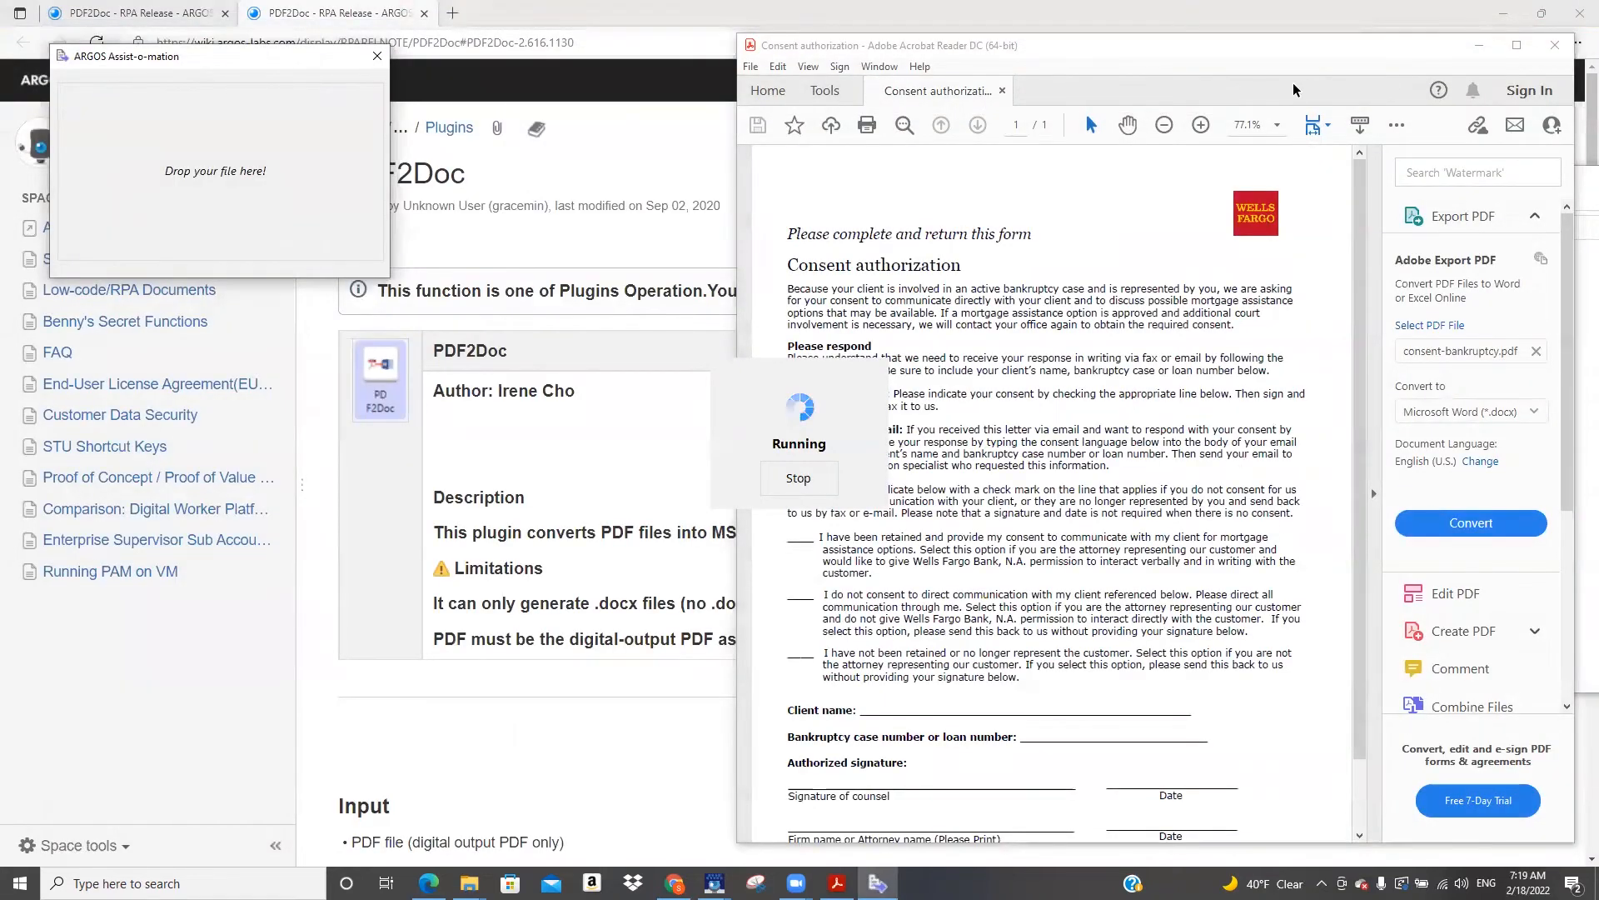
pyautogui.click(1570, 52)
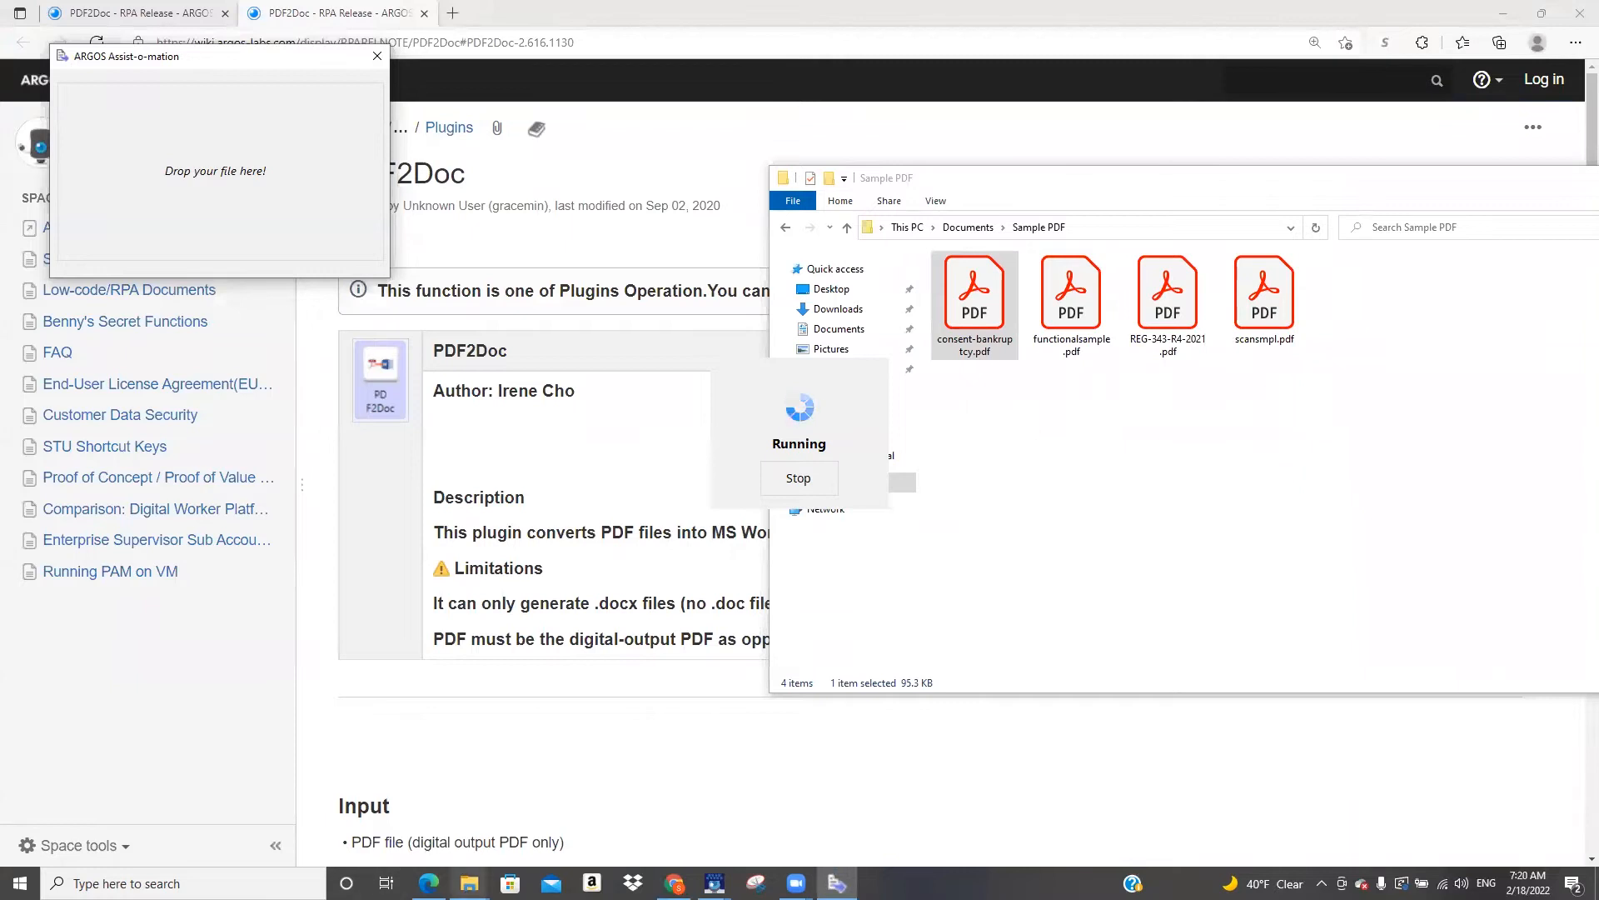
# Drop temp.docx from the DragAndDrop folder onto the bot's drop window, and choose Stop the BOT in the dialogue
pyautogui.moveTo(469, 883)
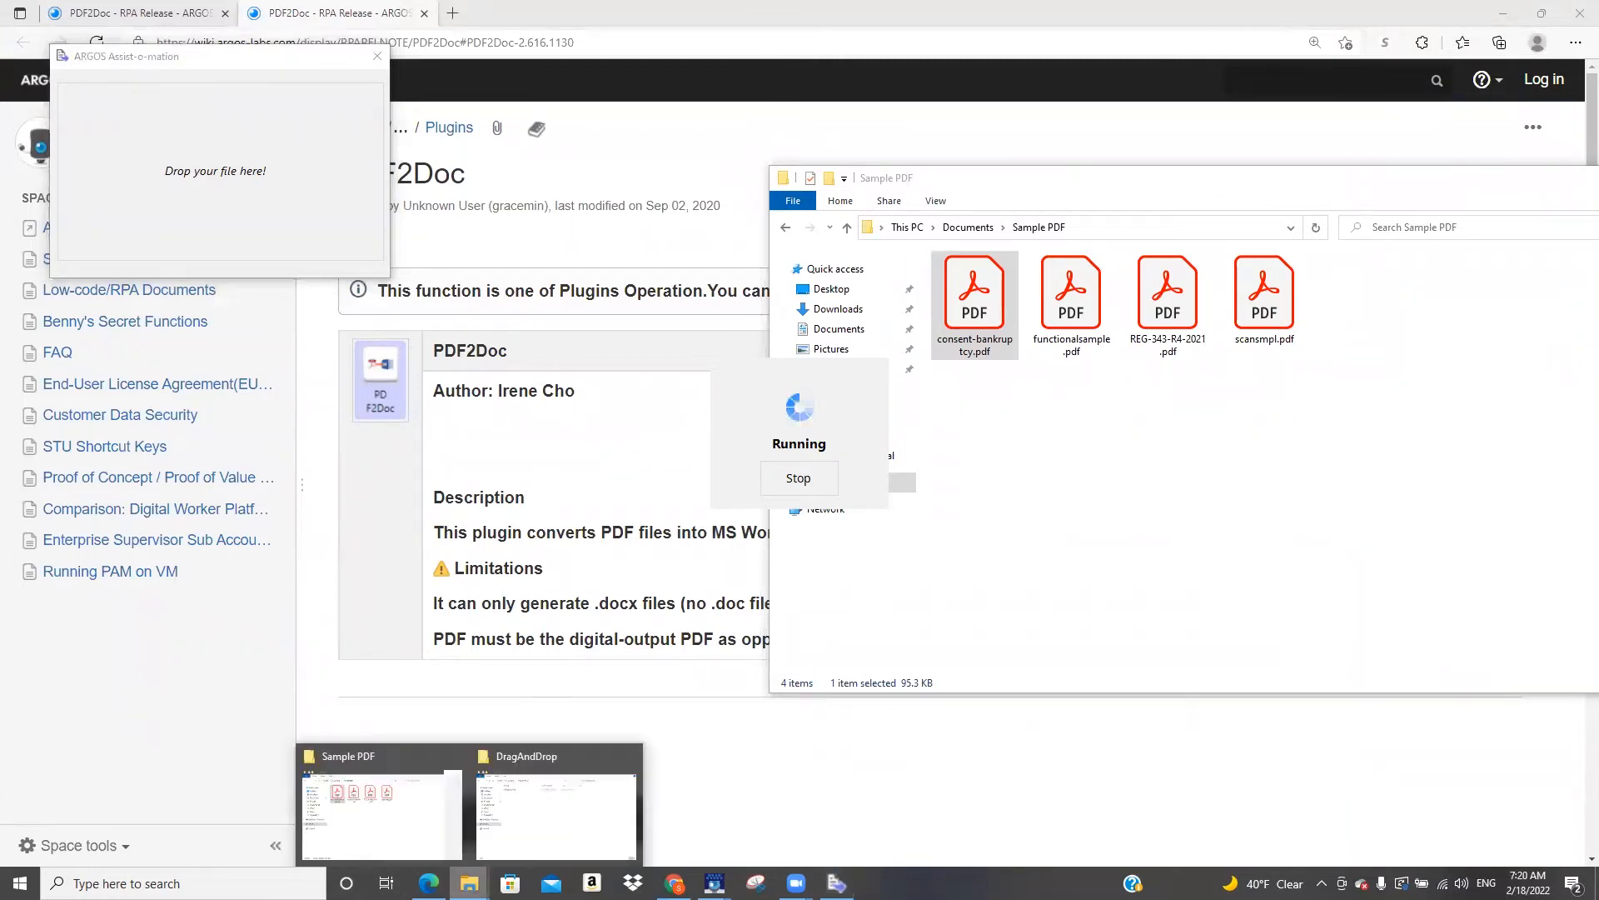
pyautogui.click(565, 808)
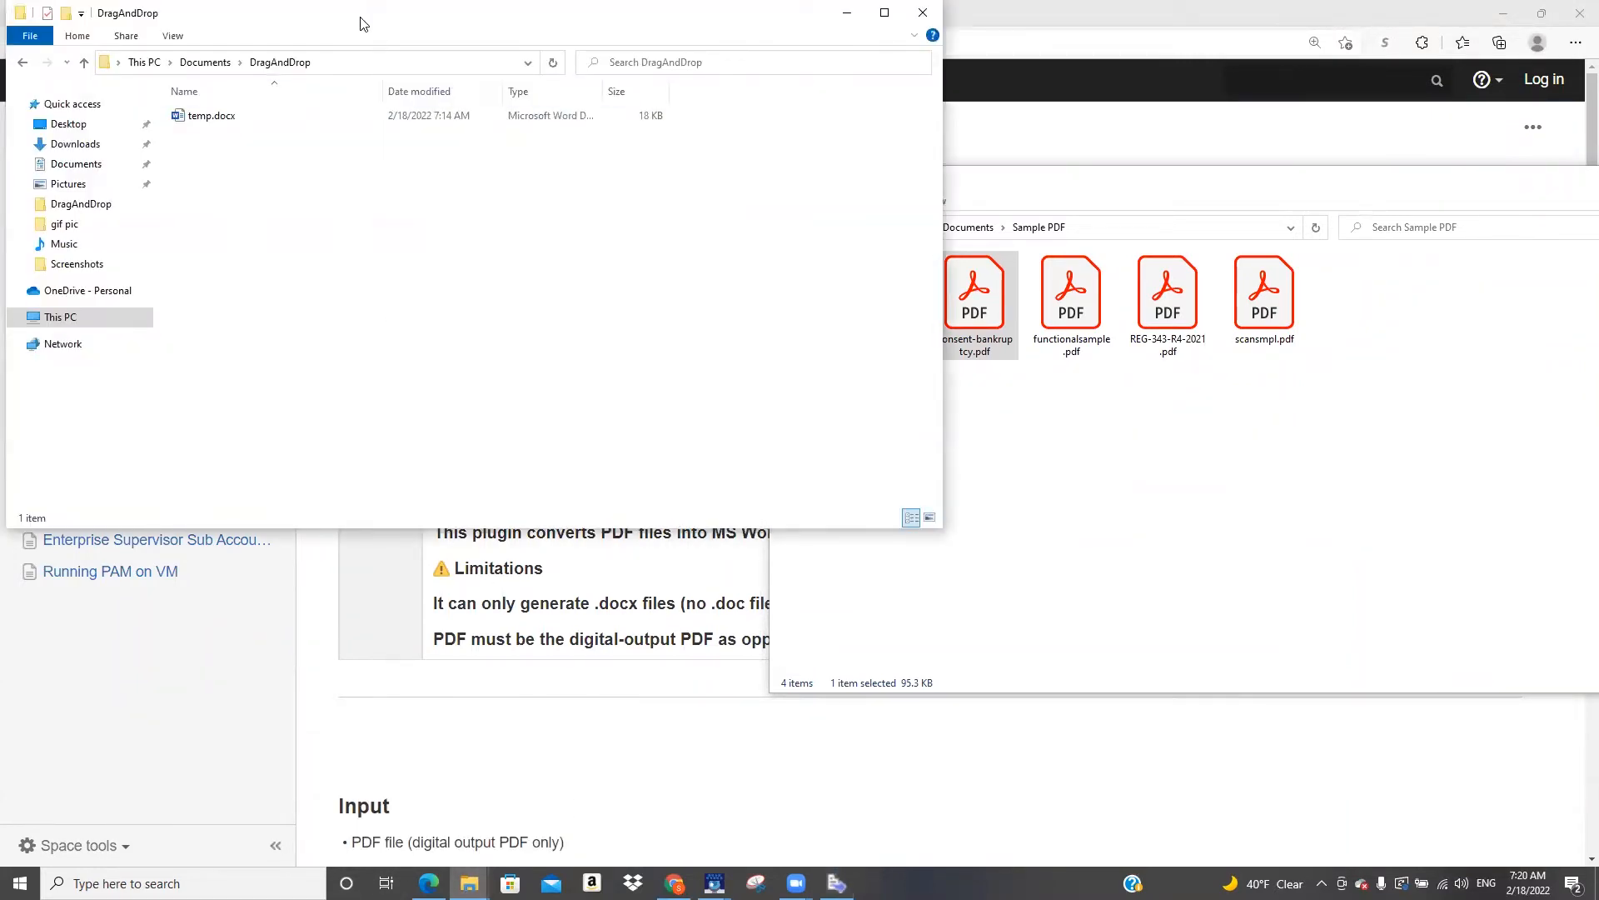
pyautogui.moveTo(360, 23); pyautogui.dragTo(462, 299)
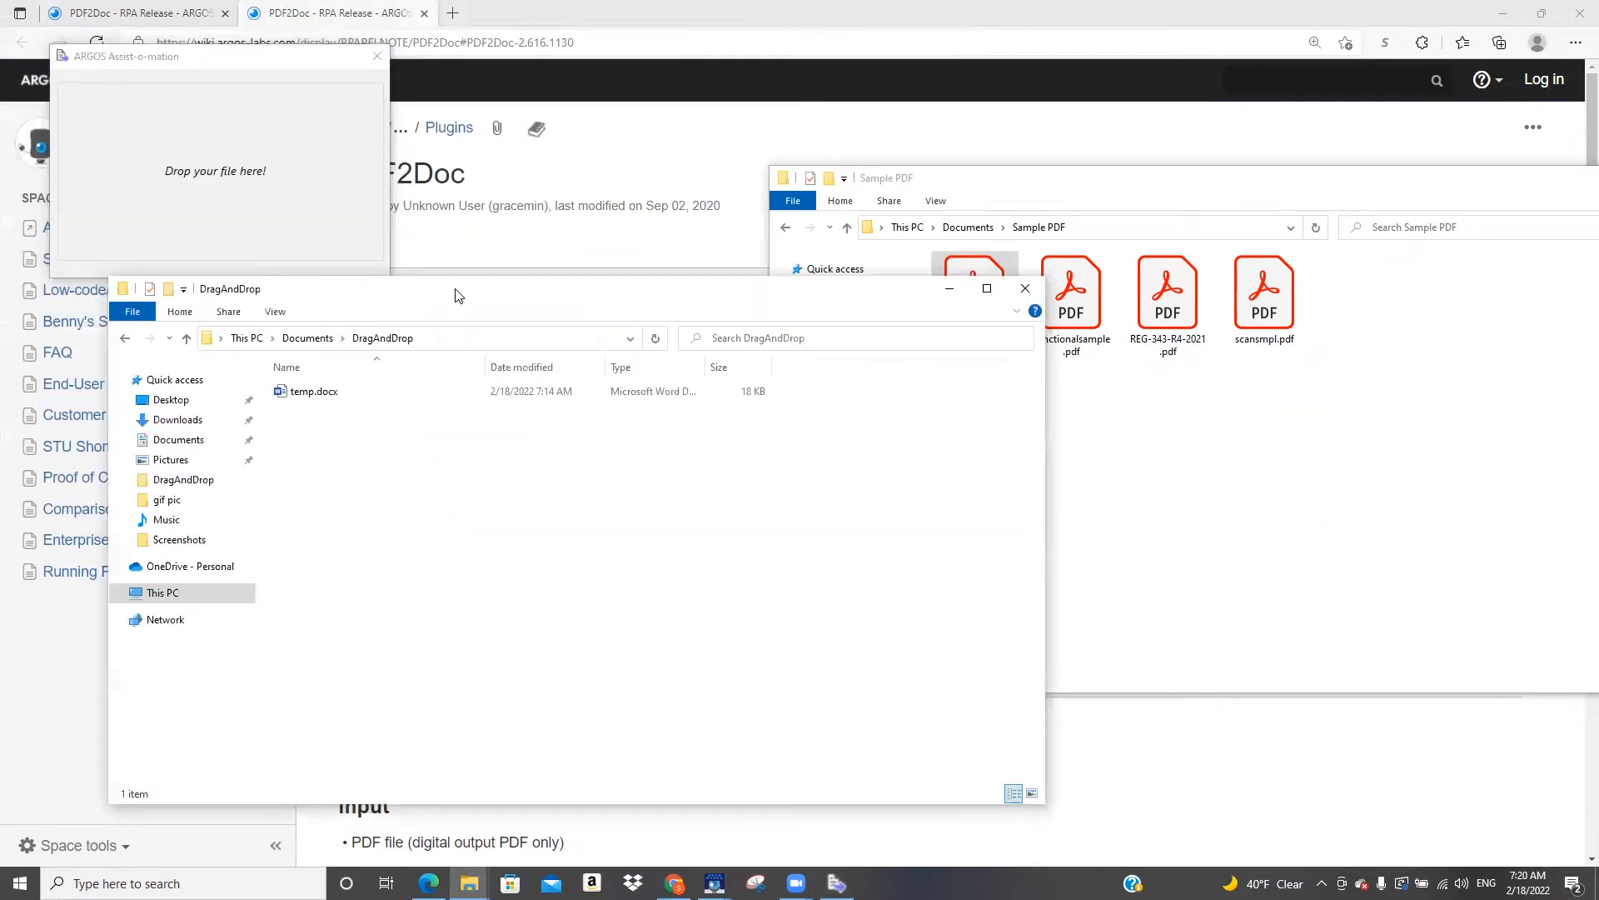
pyautogui.moveTo(314, 396); pyautogui.dragTo(224, 186)
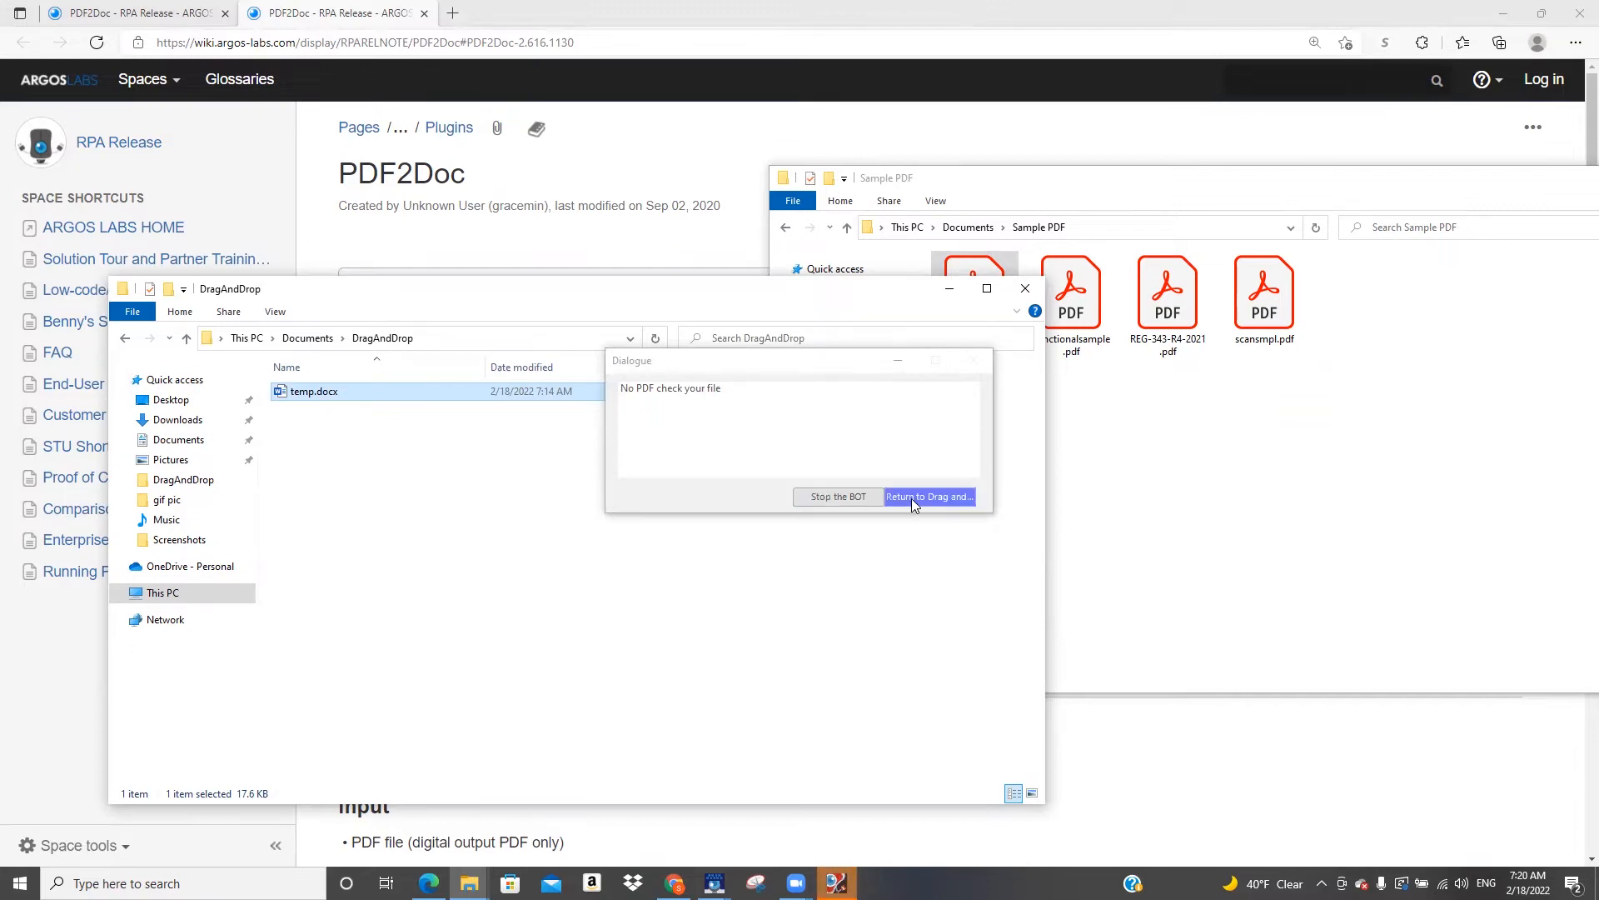
pyautogui.click(839, 497)
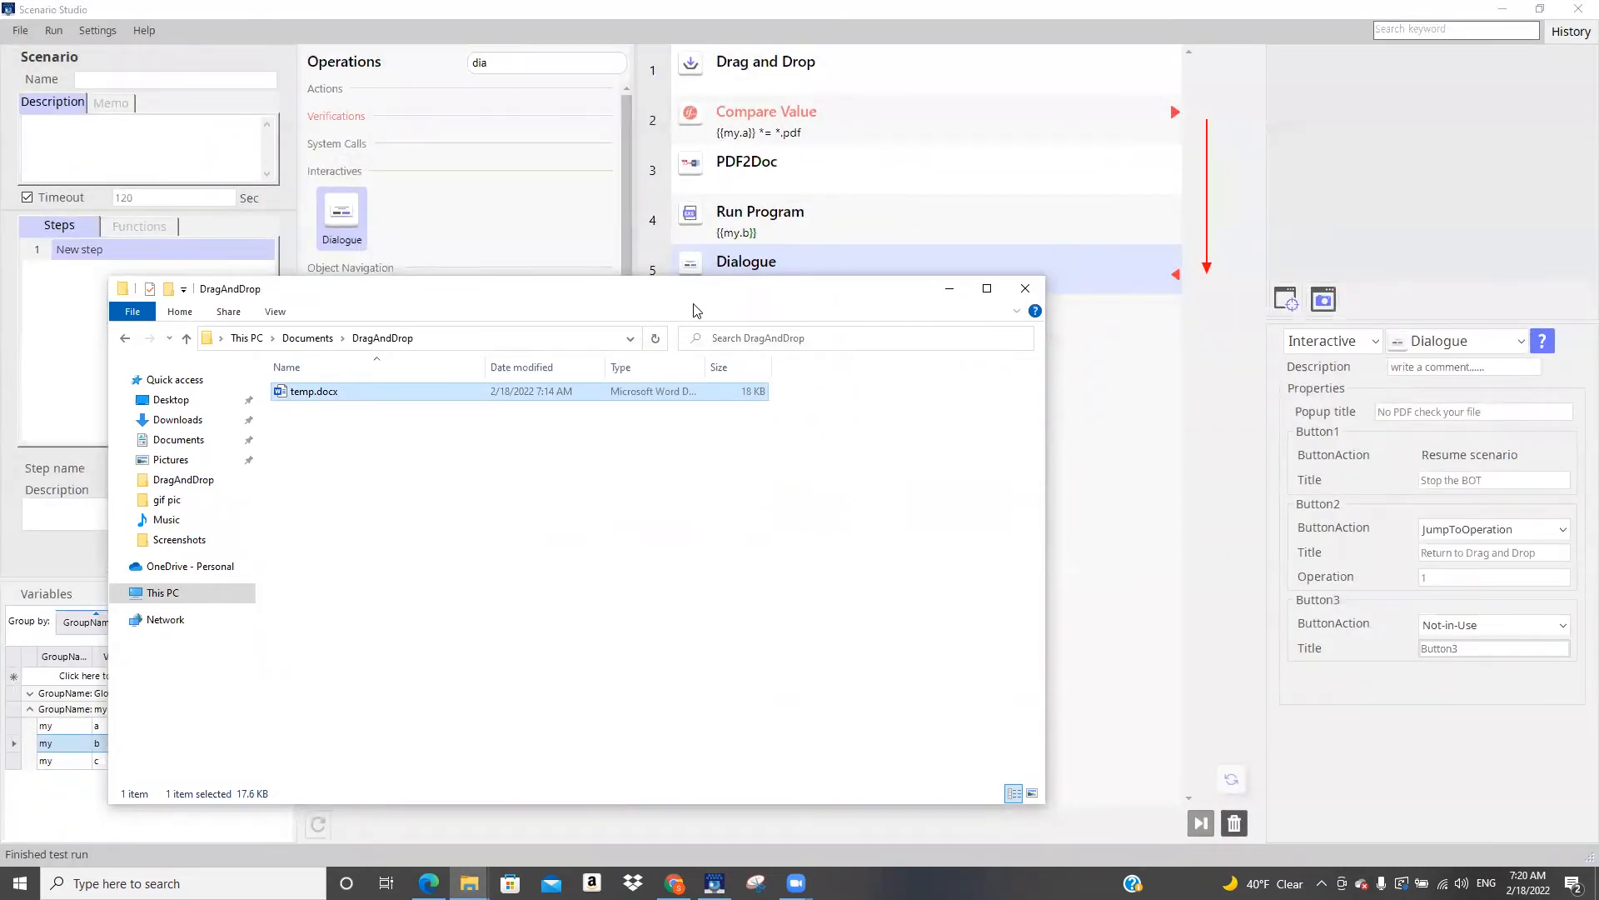
# Return to Scenario Studio and examine the output file path of the PDF2Doc operation
pyautogui.moveTo(697, 310); pyautogui.dragTo(652, 330)
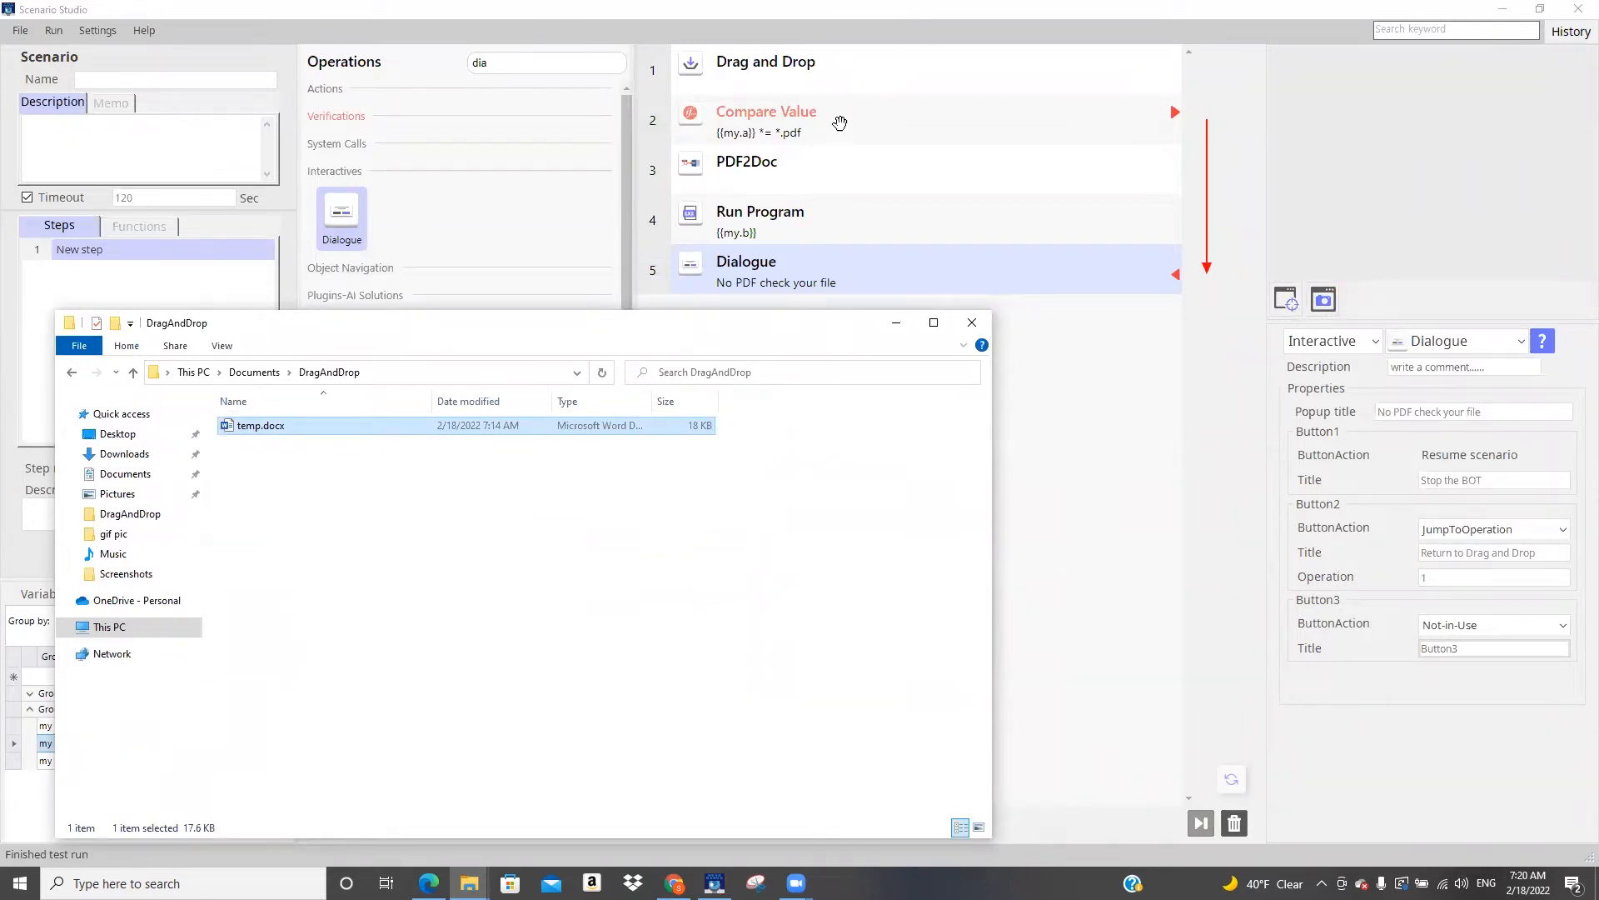
pyautogui.click(1095, 429)
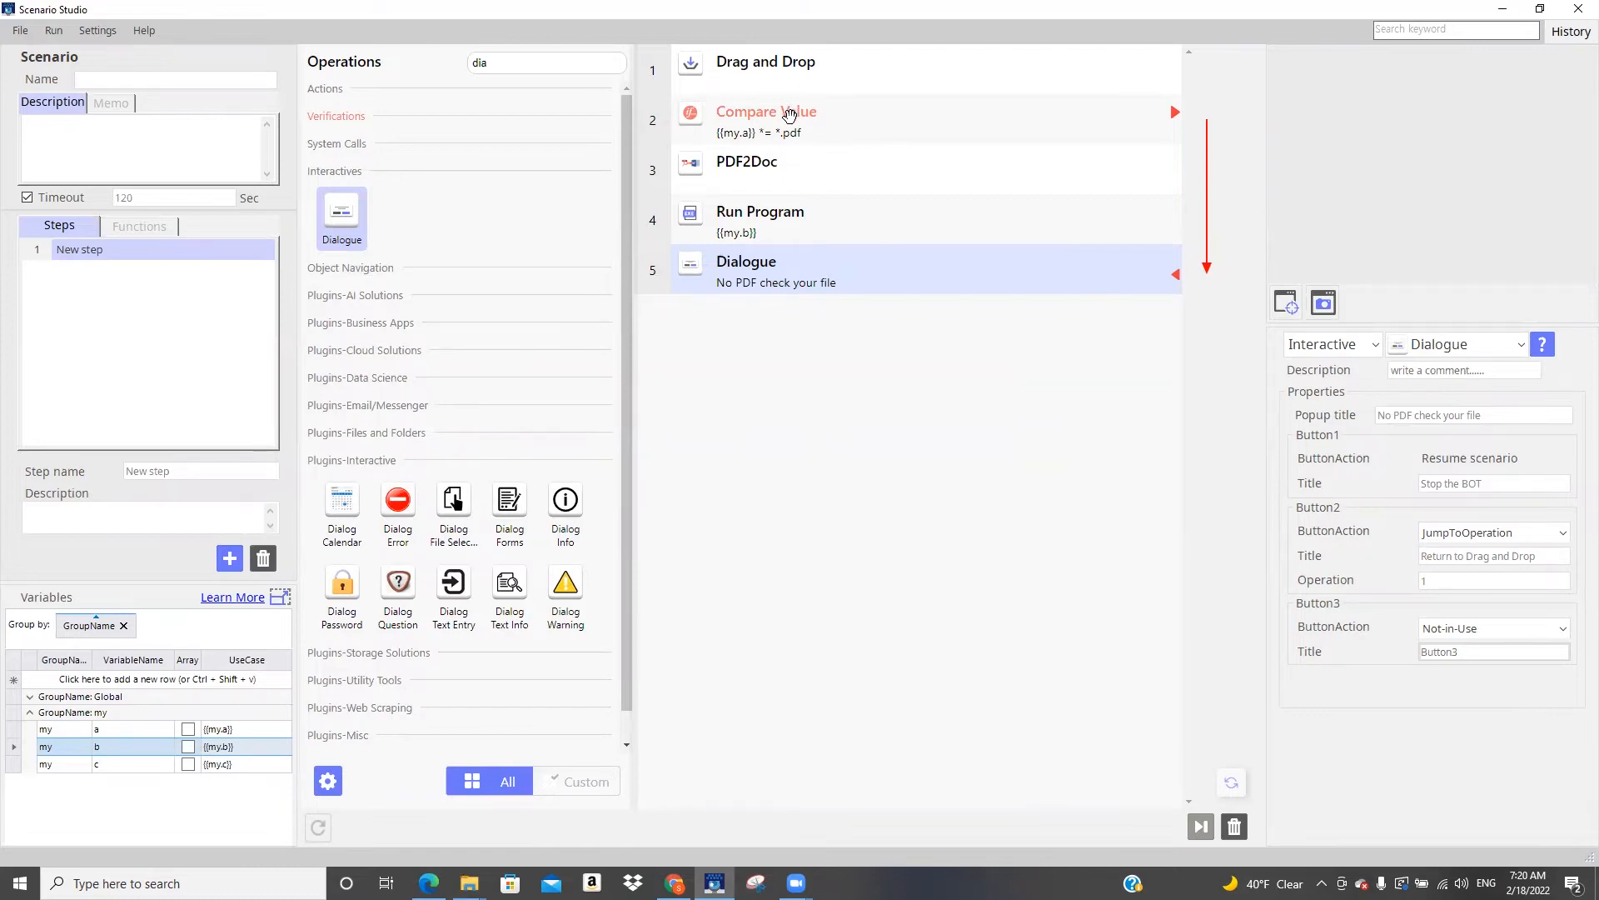
pyautogui.click(796, 179)
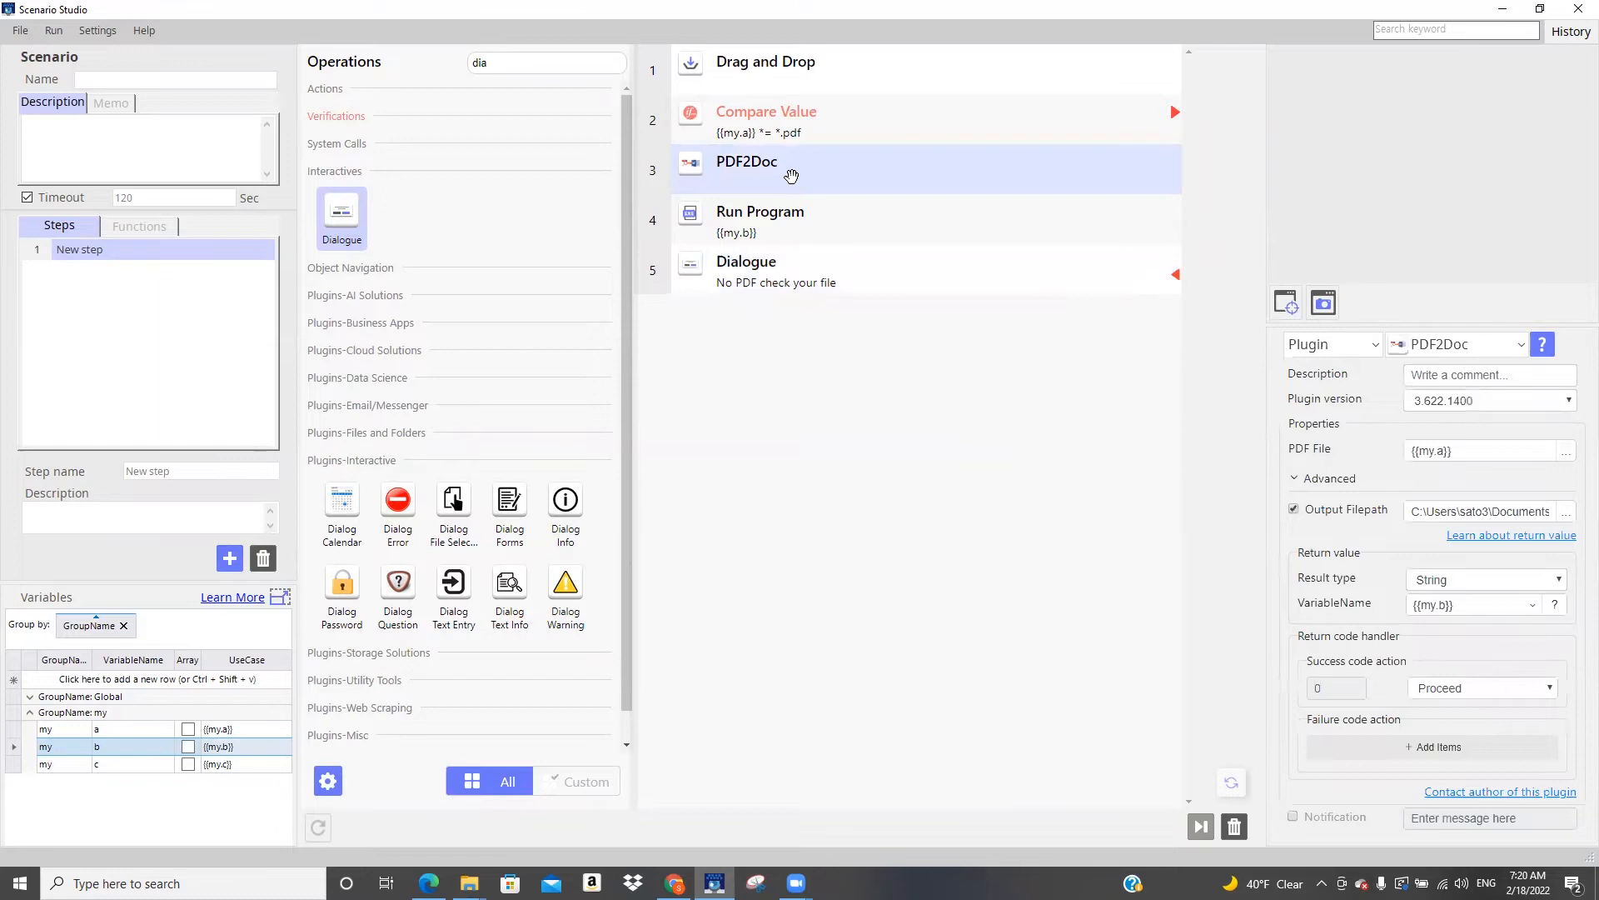
pyautogui.click(1448, 512)
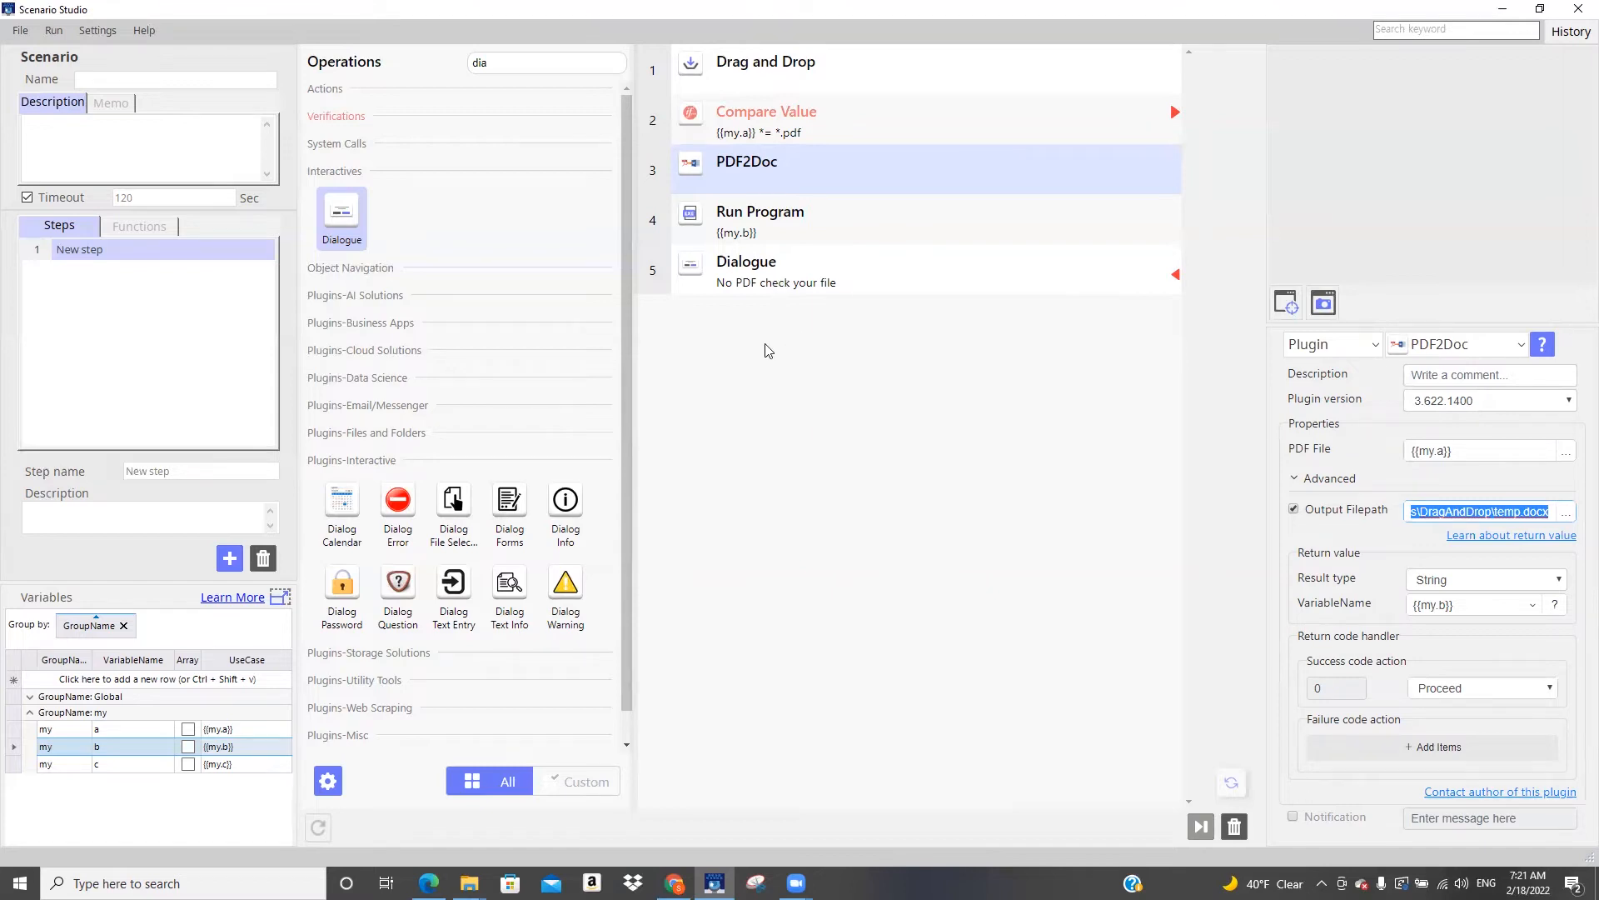
# Search the operations for "time" and insert a Time Stamp operation between Compare Value and PDF2Doc
pyautogui.click(512, 61)
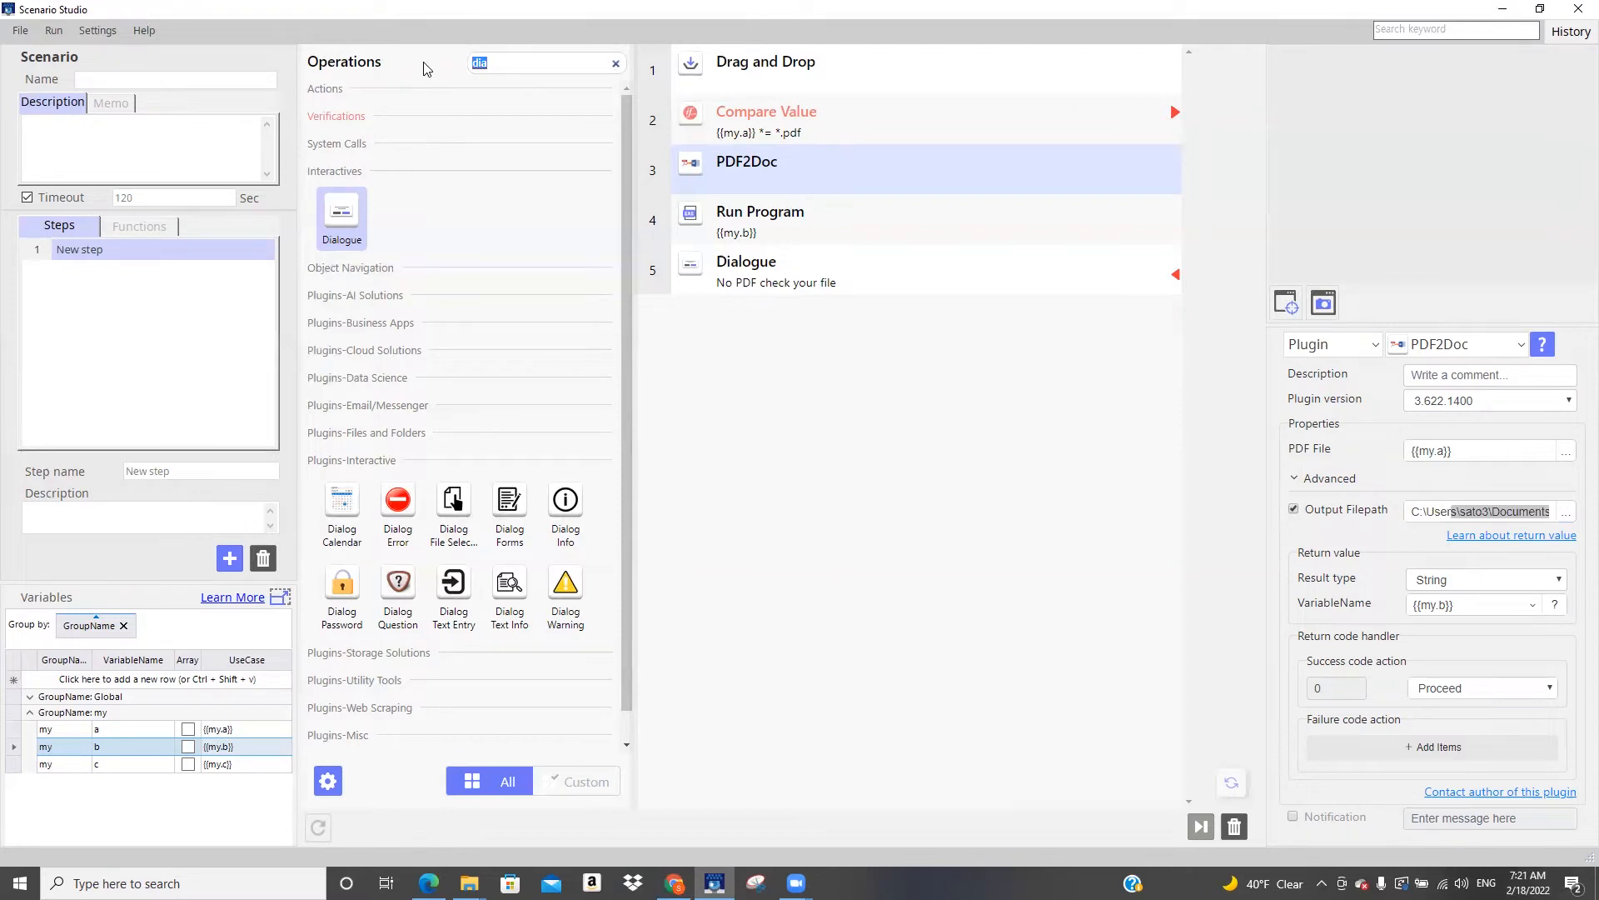
pyautogui.write('time')
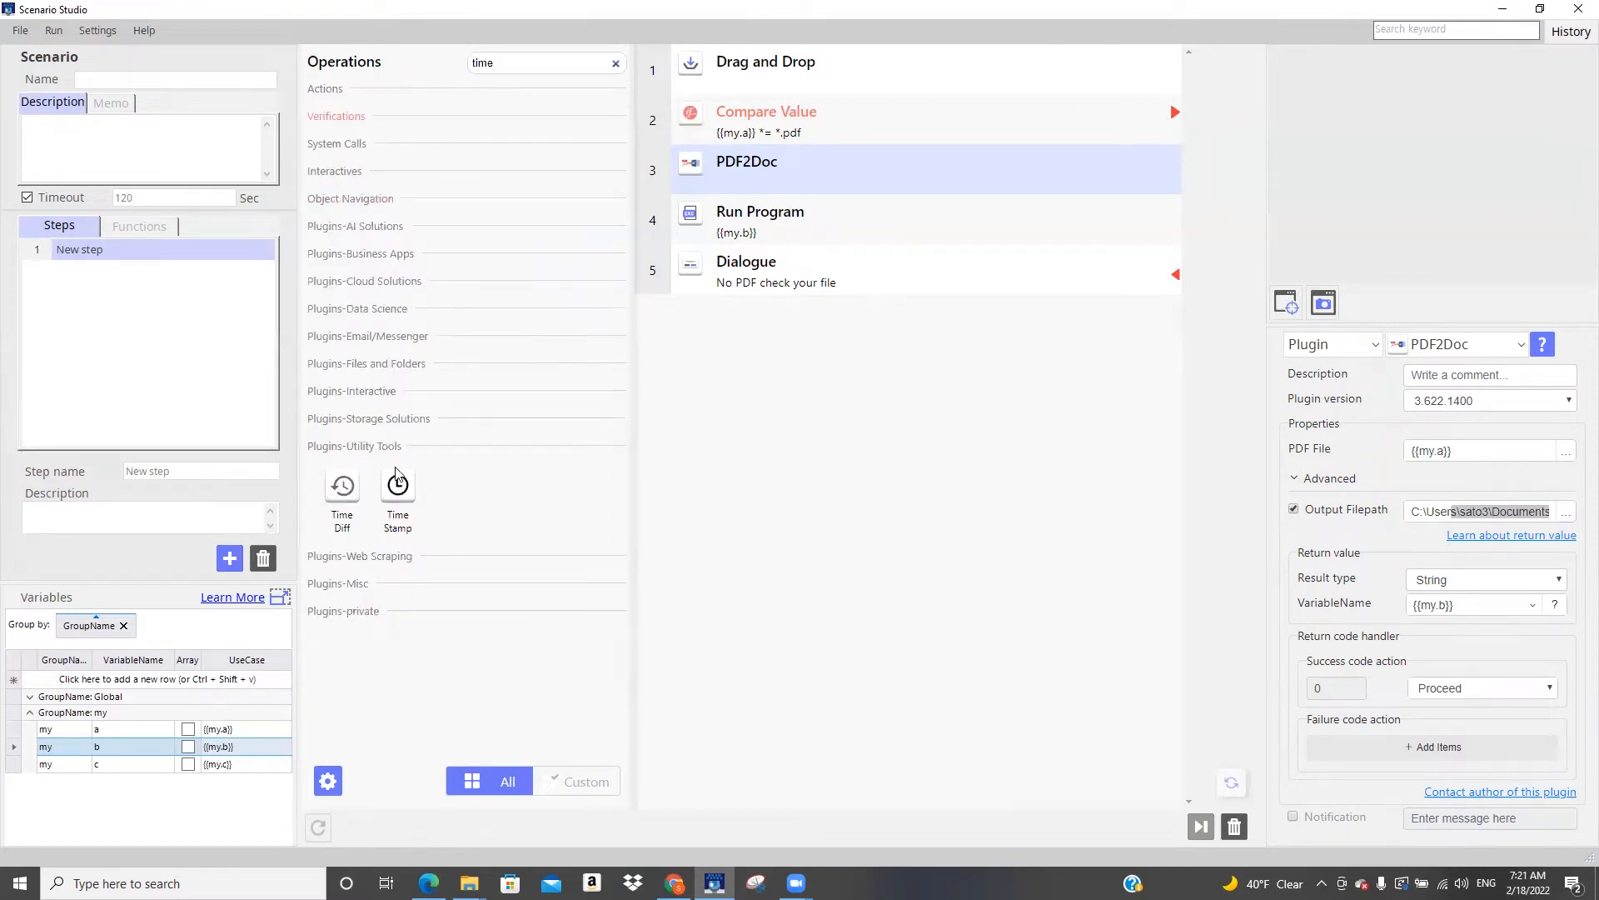
pyautogui.moveTo(406, 497); pyautogui.dragTo(839, 161)
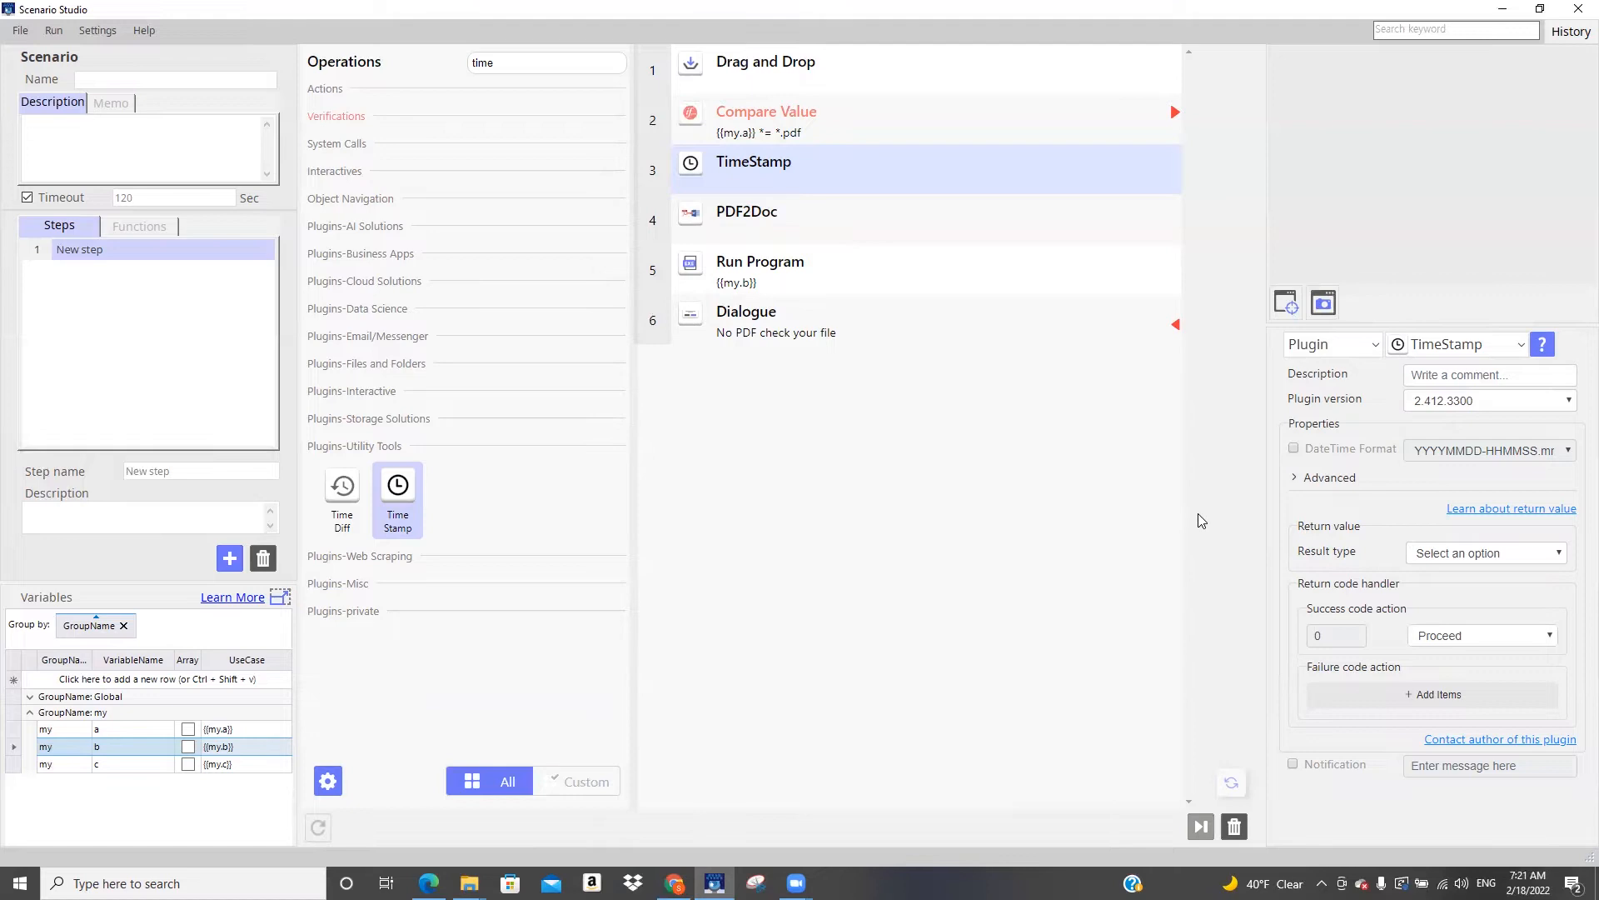
# Enable the DateTime Format of the TimeStamp operation and set it to MMDDYYYY-HHMMSS
pyautogui.click(1293, 452)
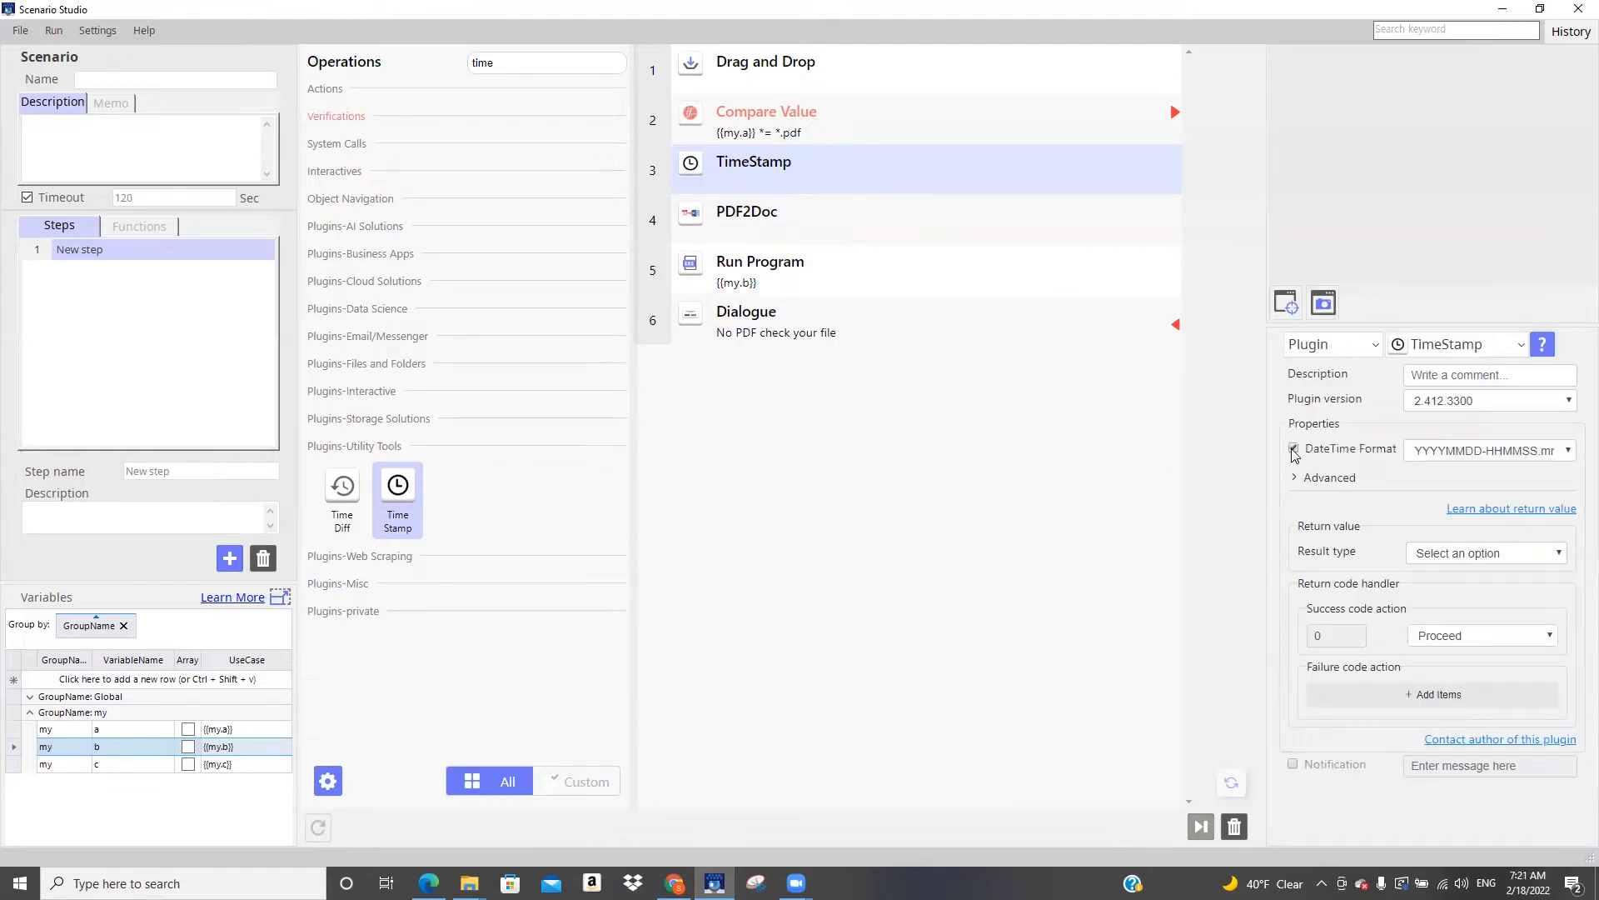
pyautogui.click(1569, 453)
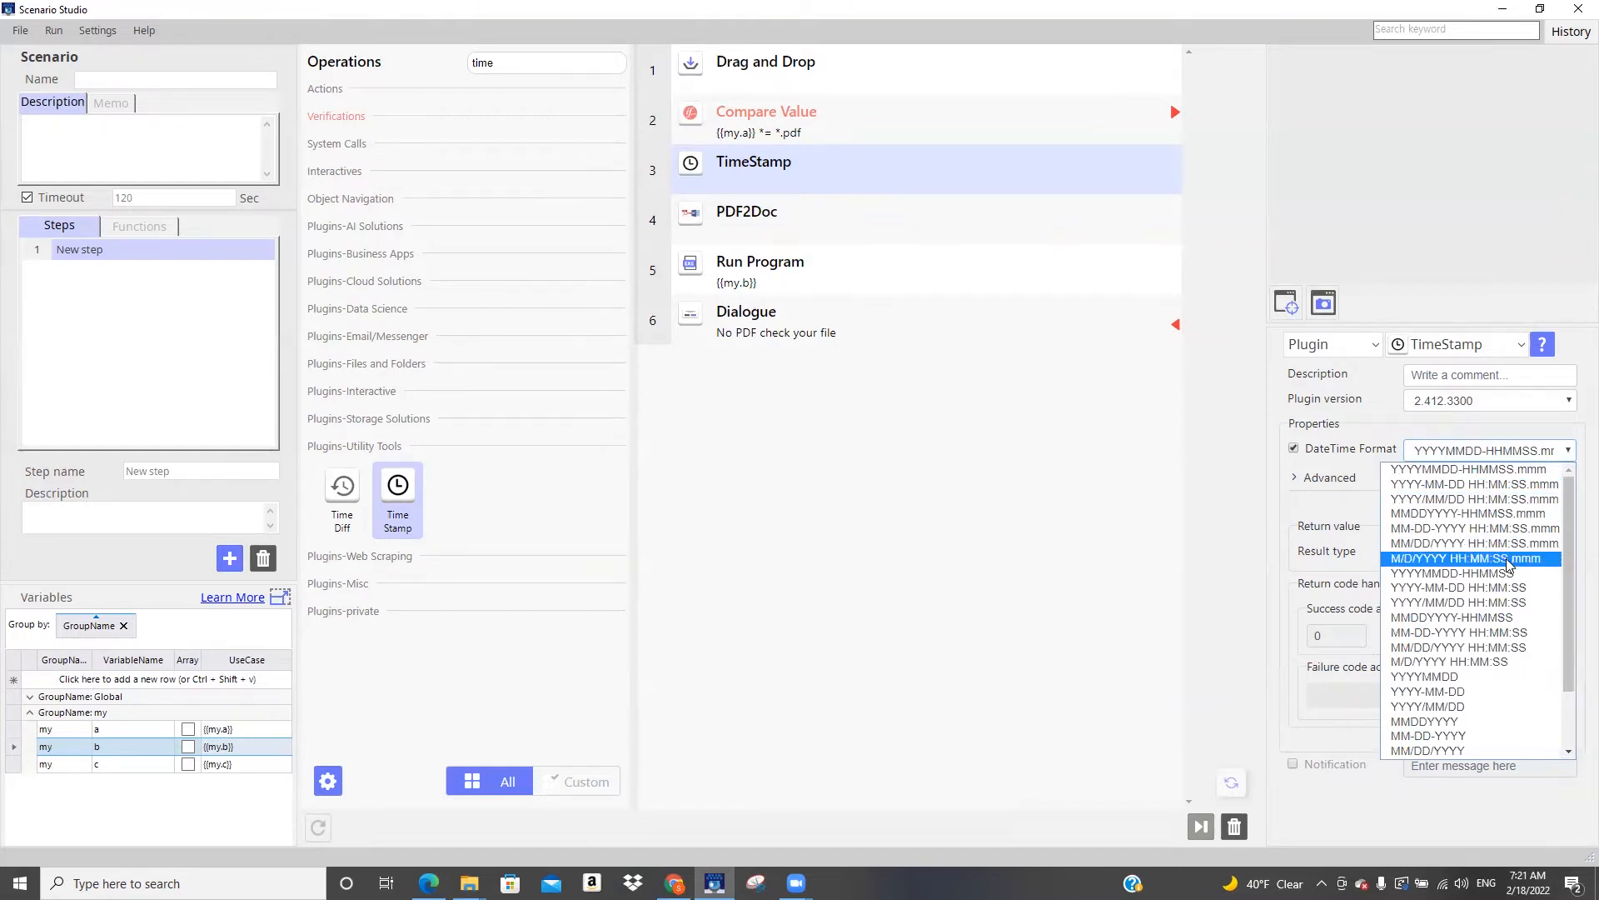
pyautogui.click(1512, 618)
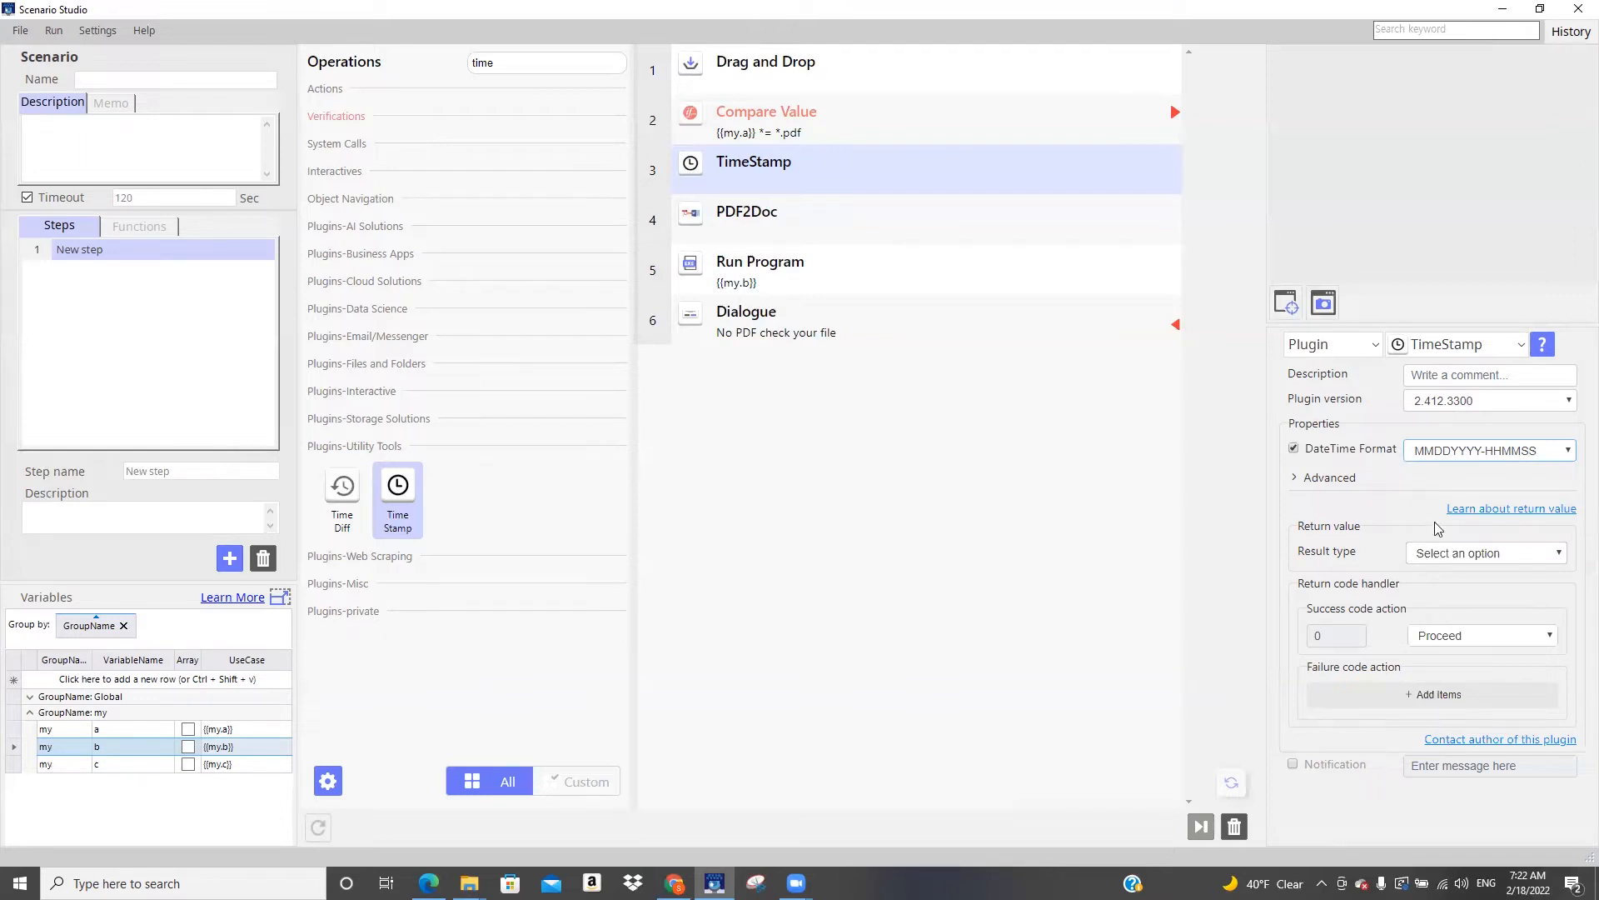
# Set the TimeStamp operation's result type to String and add a variable named timestamp to the my group
pyautogui.click(1506, 553)
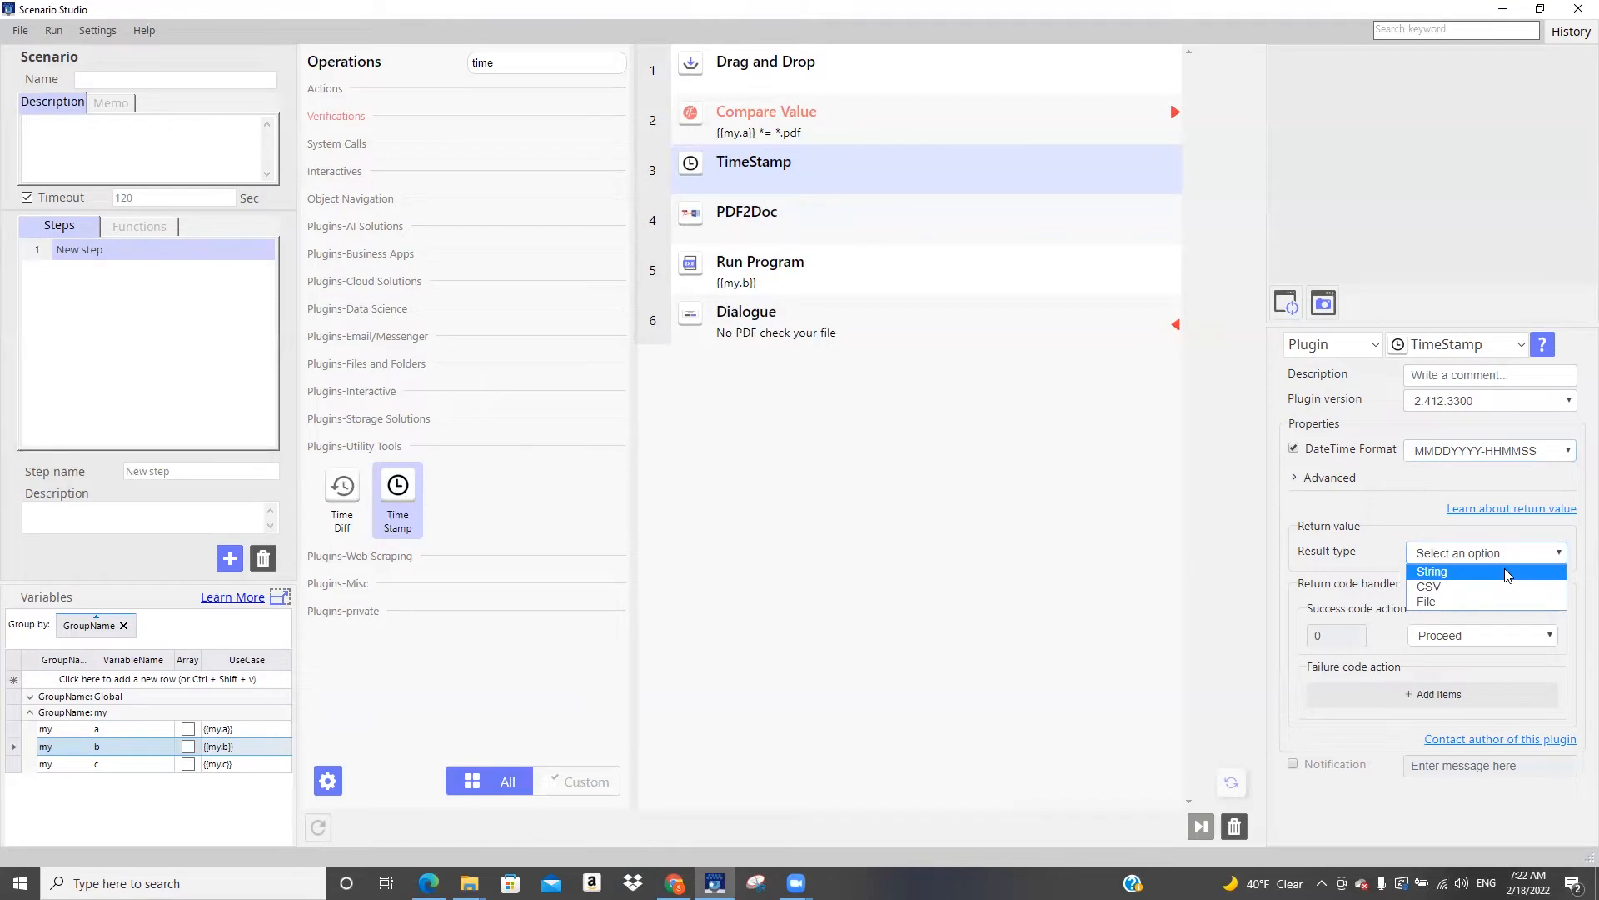
pyautogui.click(1505, 573)
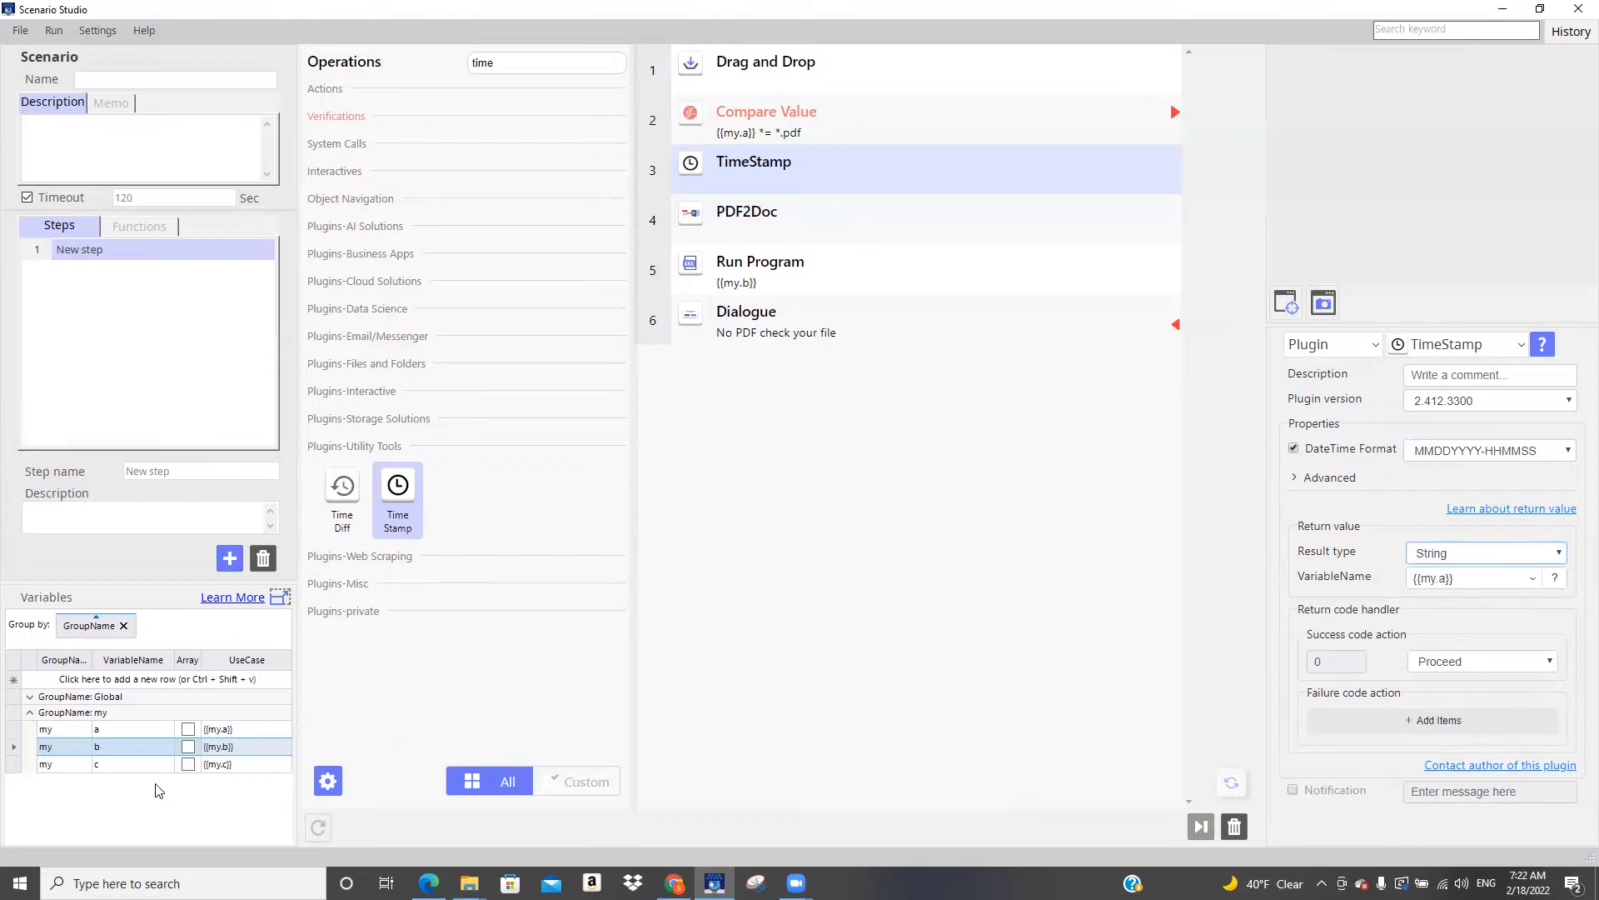
pyautogui.click(125, 680)
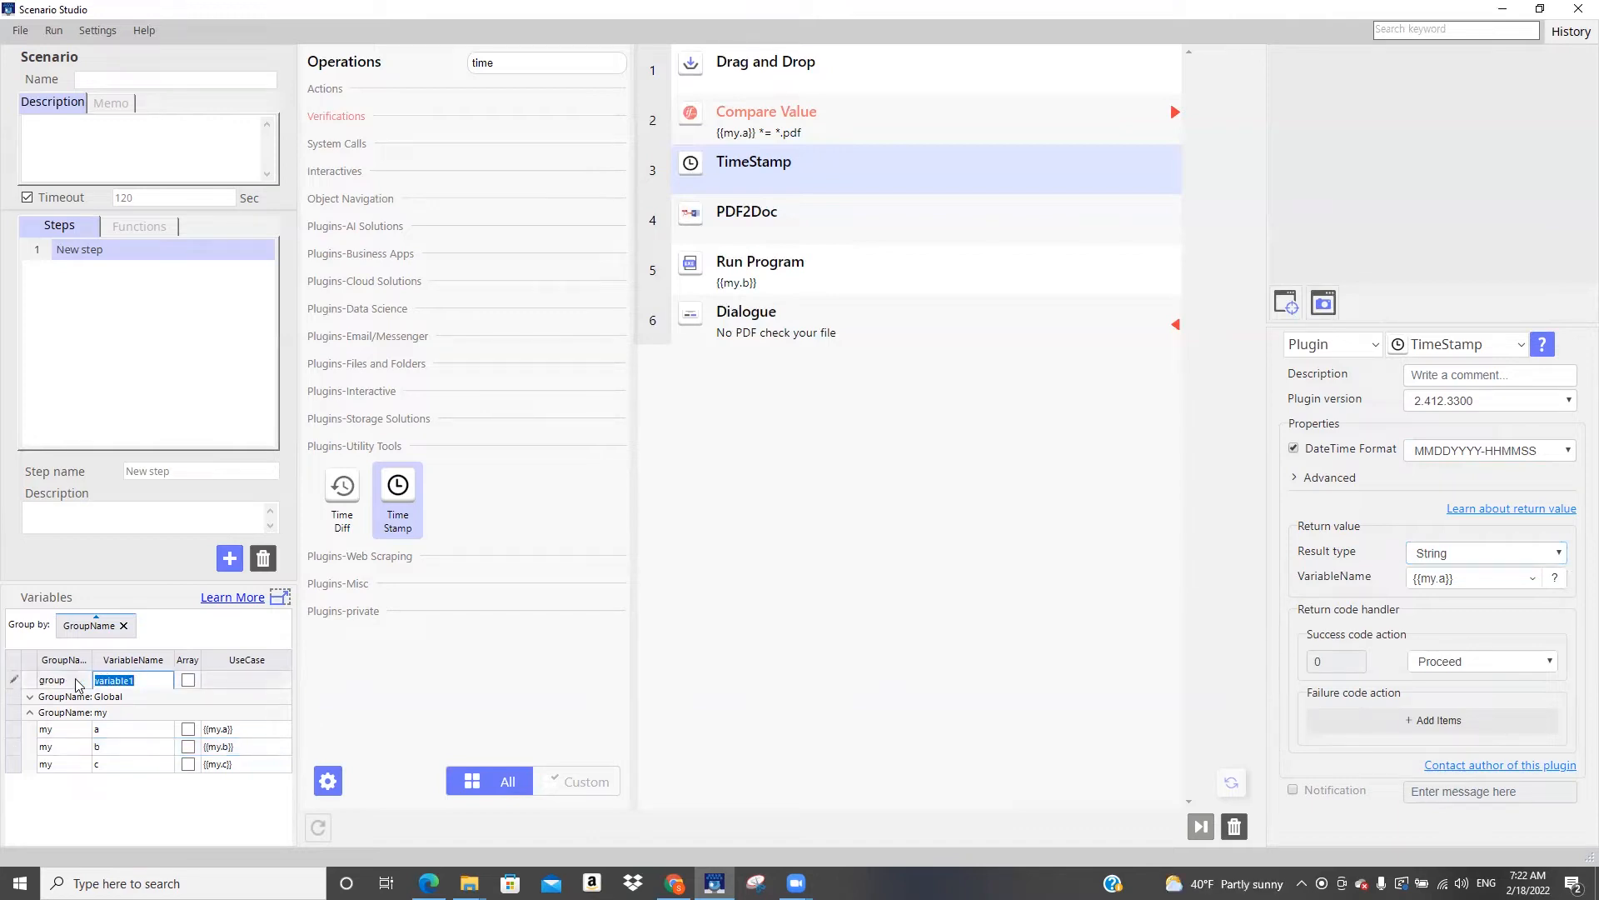
pyautogui.click(77, 684)
pyautogui.click(83, 681)
pyautogui.click(71, 702)
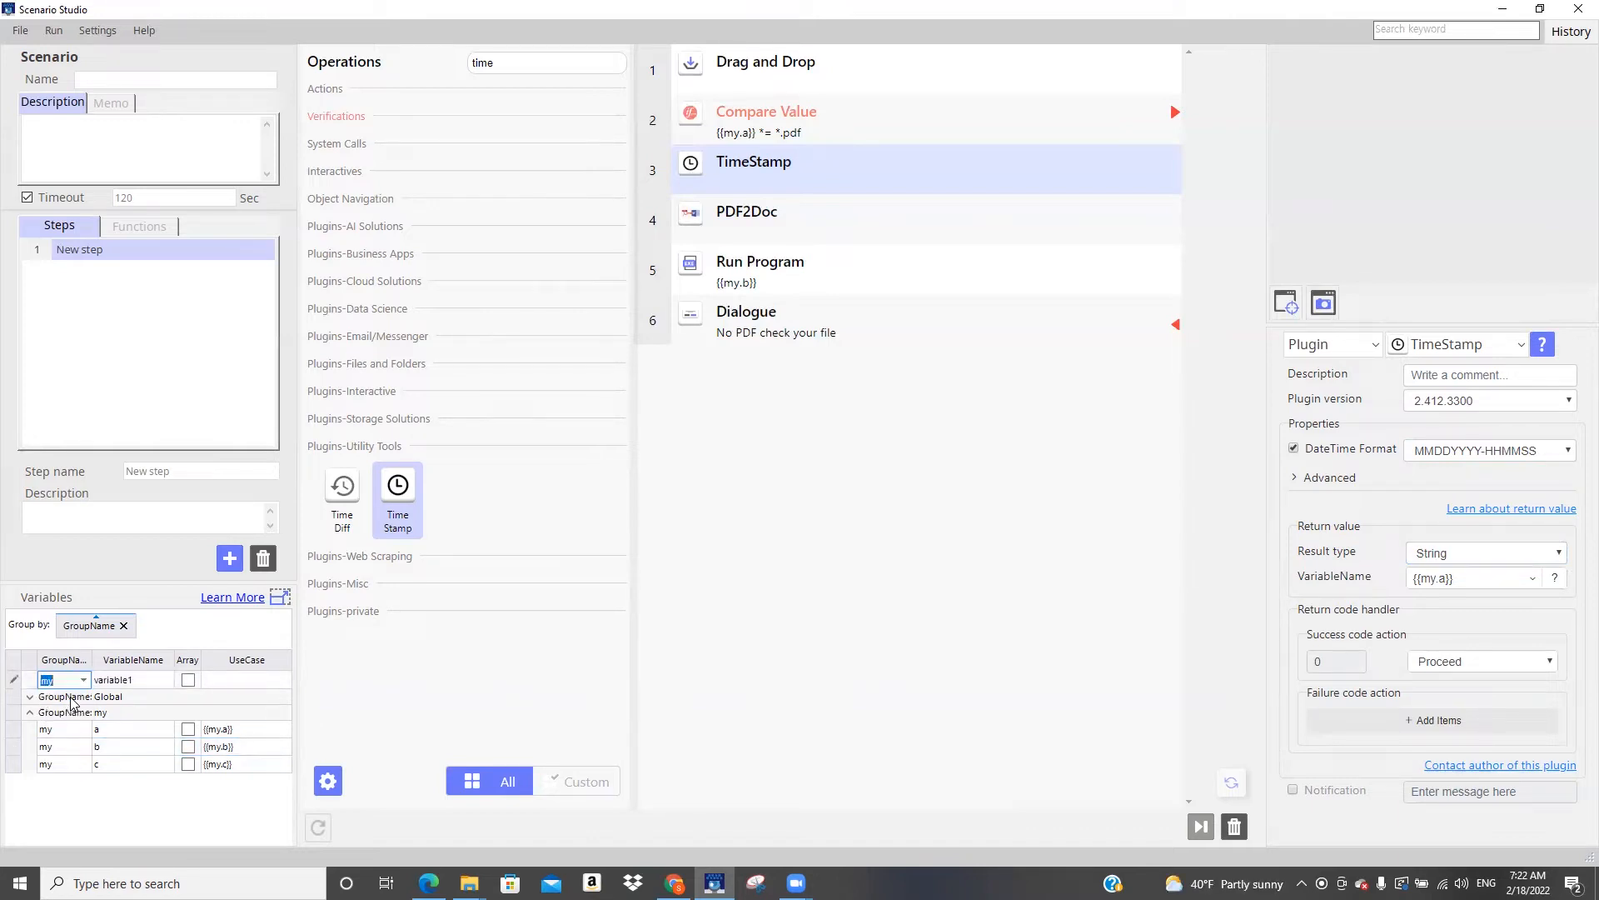
pyautogui.click(137, 678)
pyautogui.write('t')
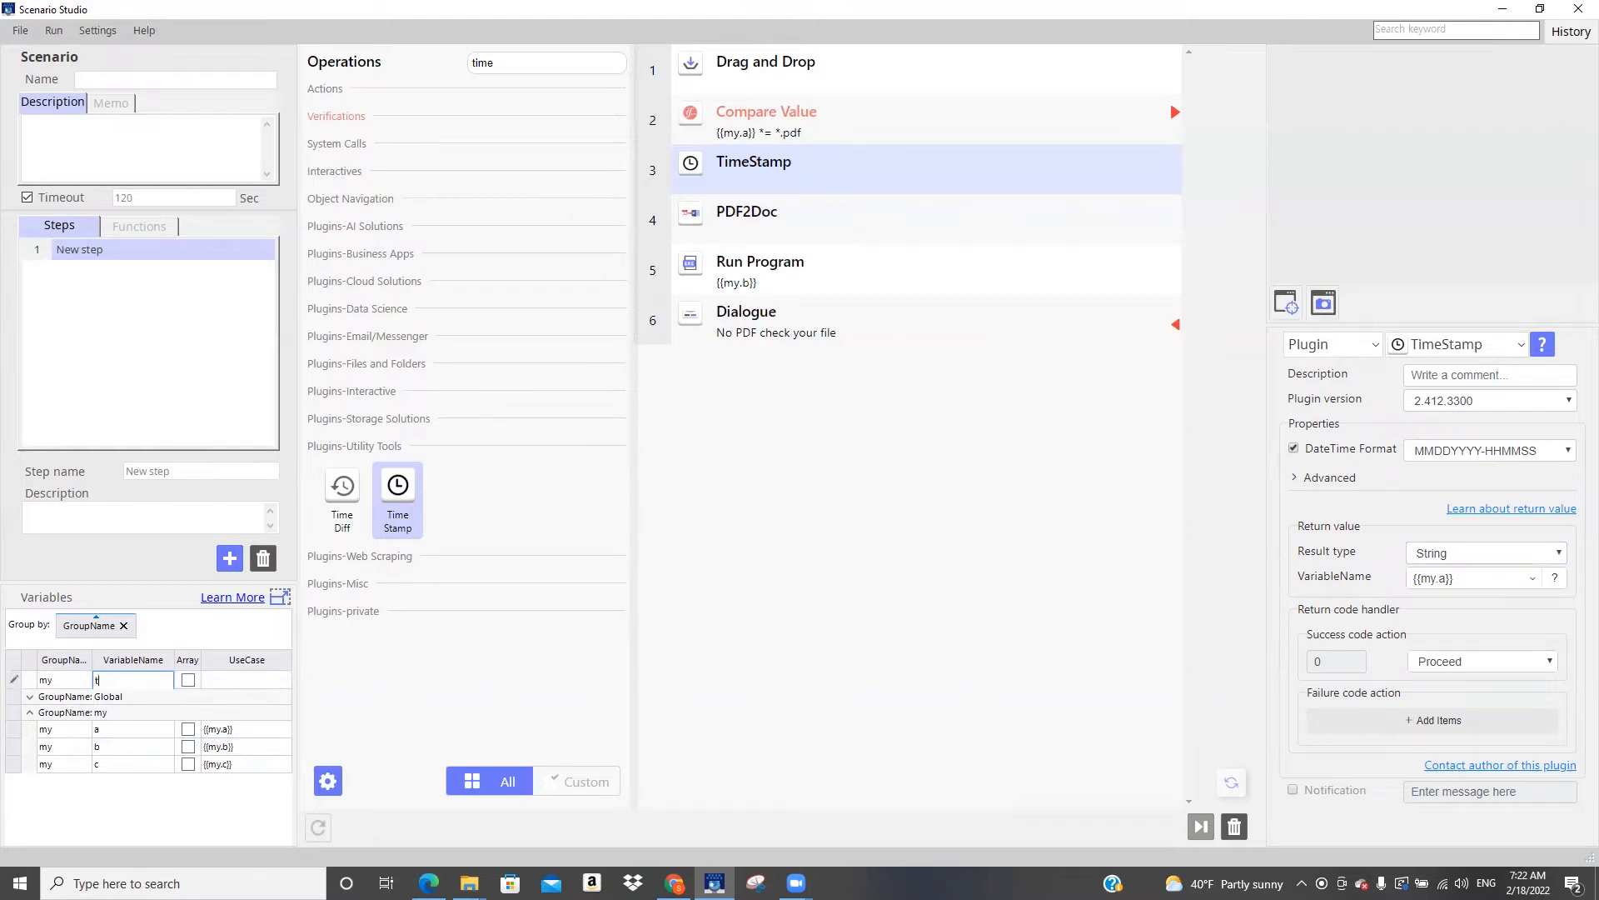
pyautogui.write('imestamp')
pyautogui.press('Return')
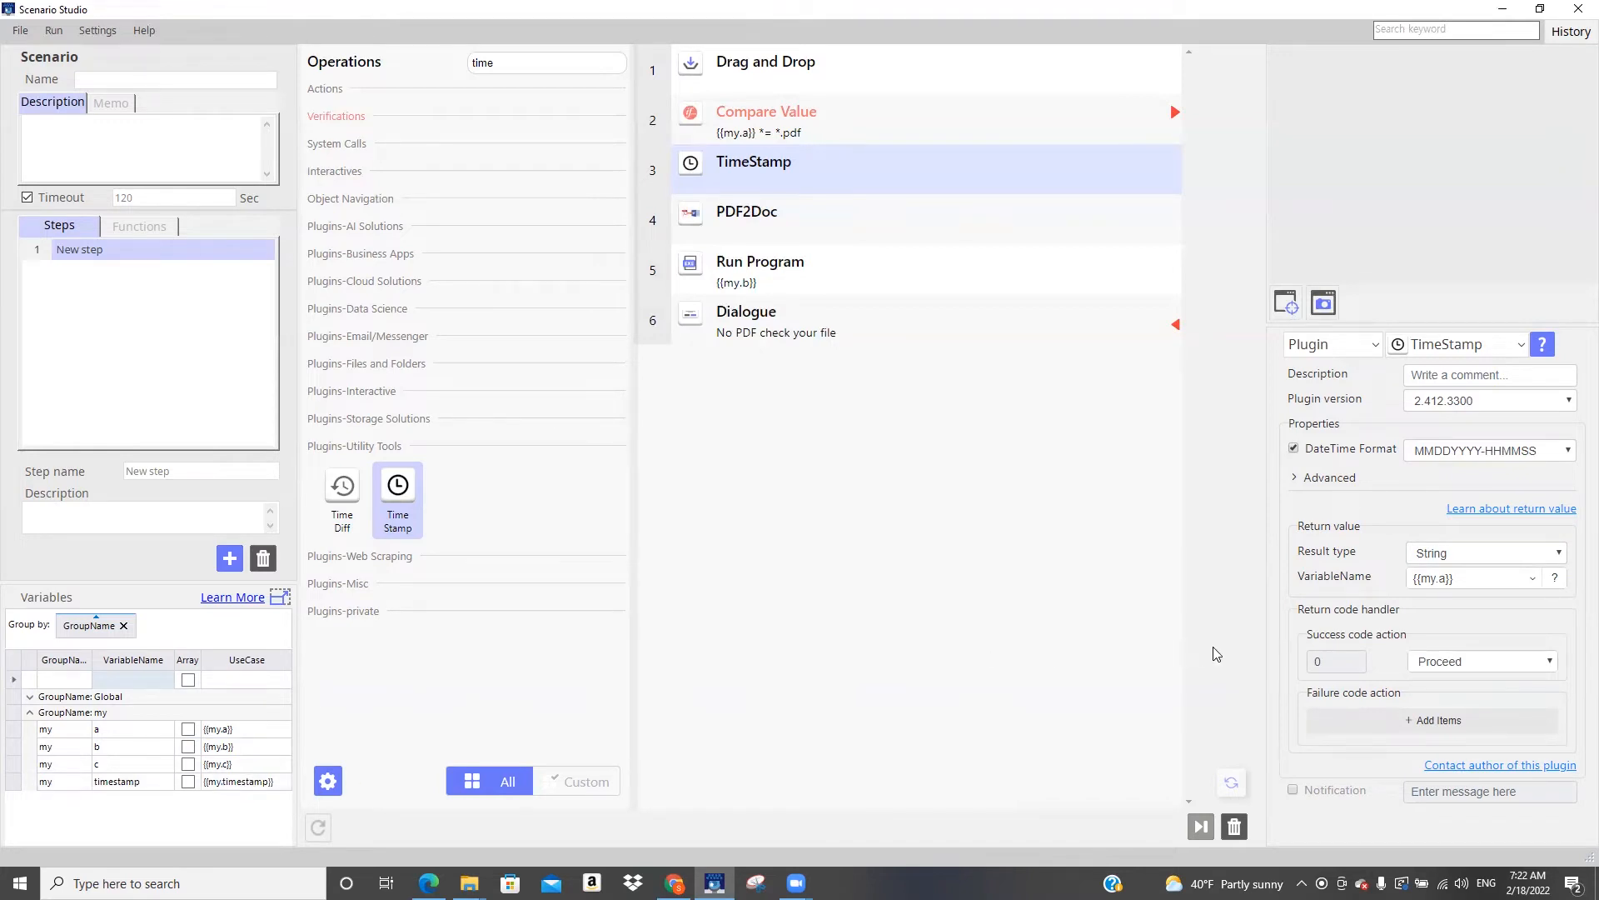
# Store the TimeStamp result in {{my.timestamp}} and copy that variable reference
pyautogui.click(1533, 581)
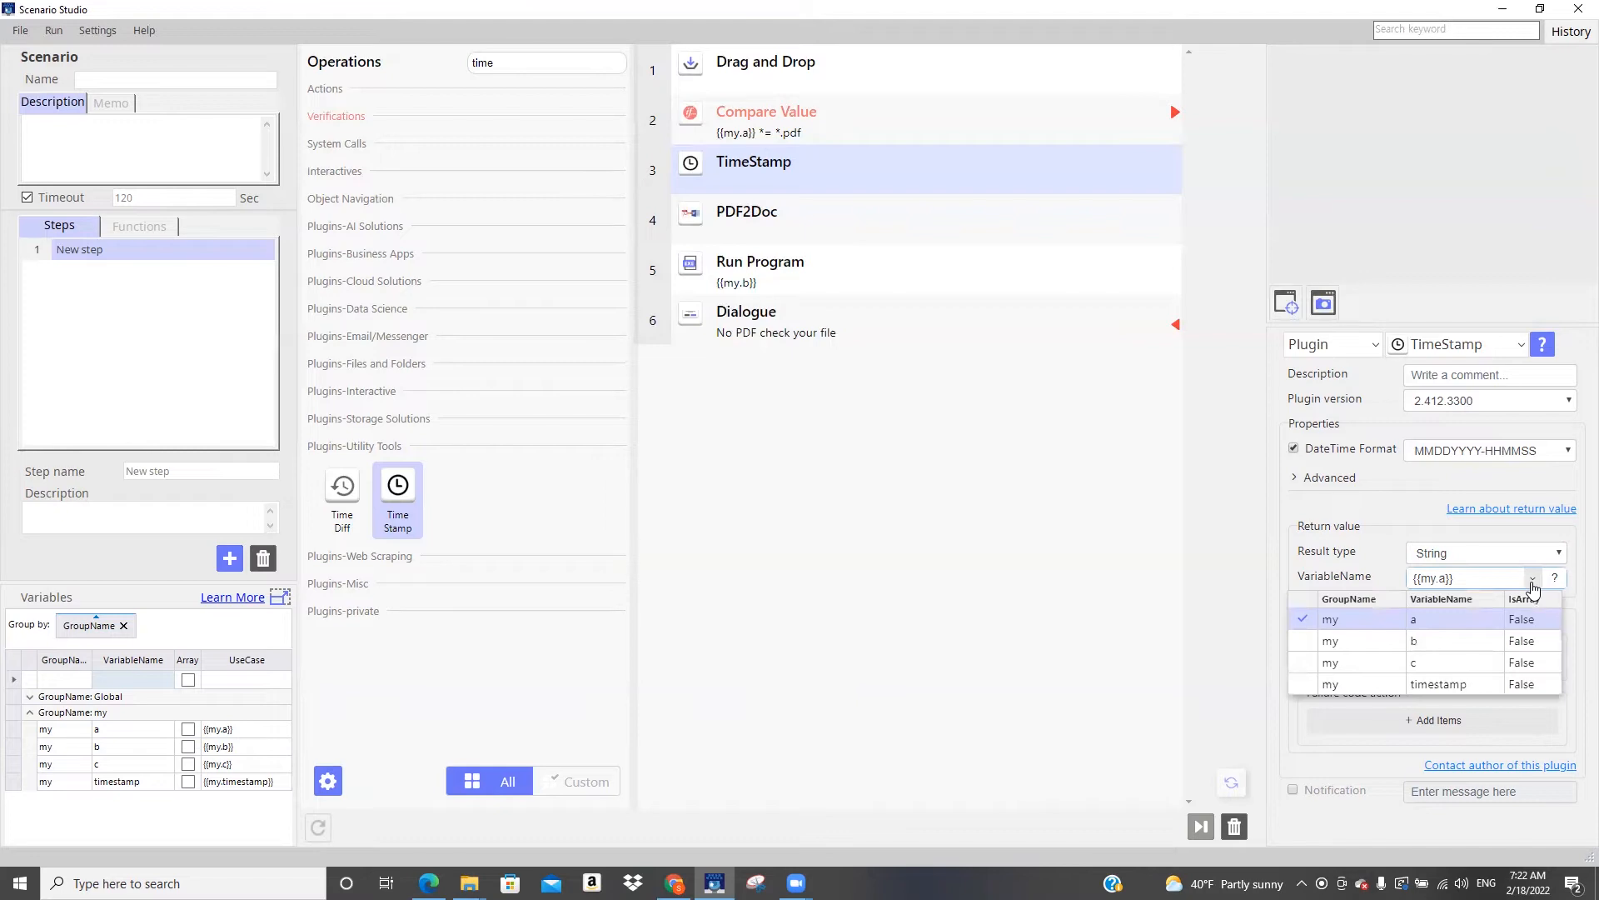
pyautogui.click(1464, 685)
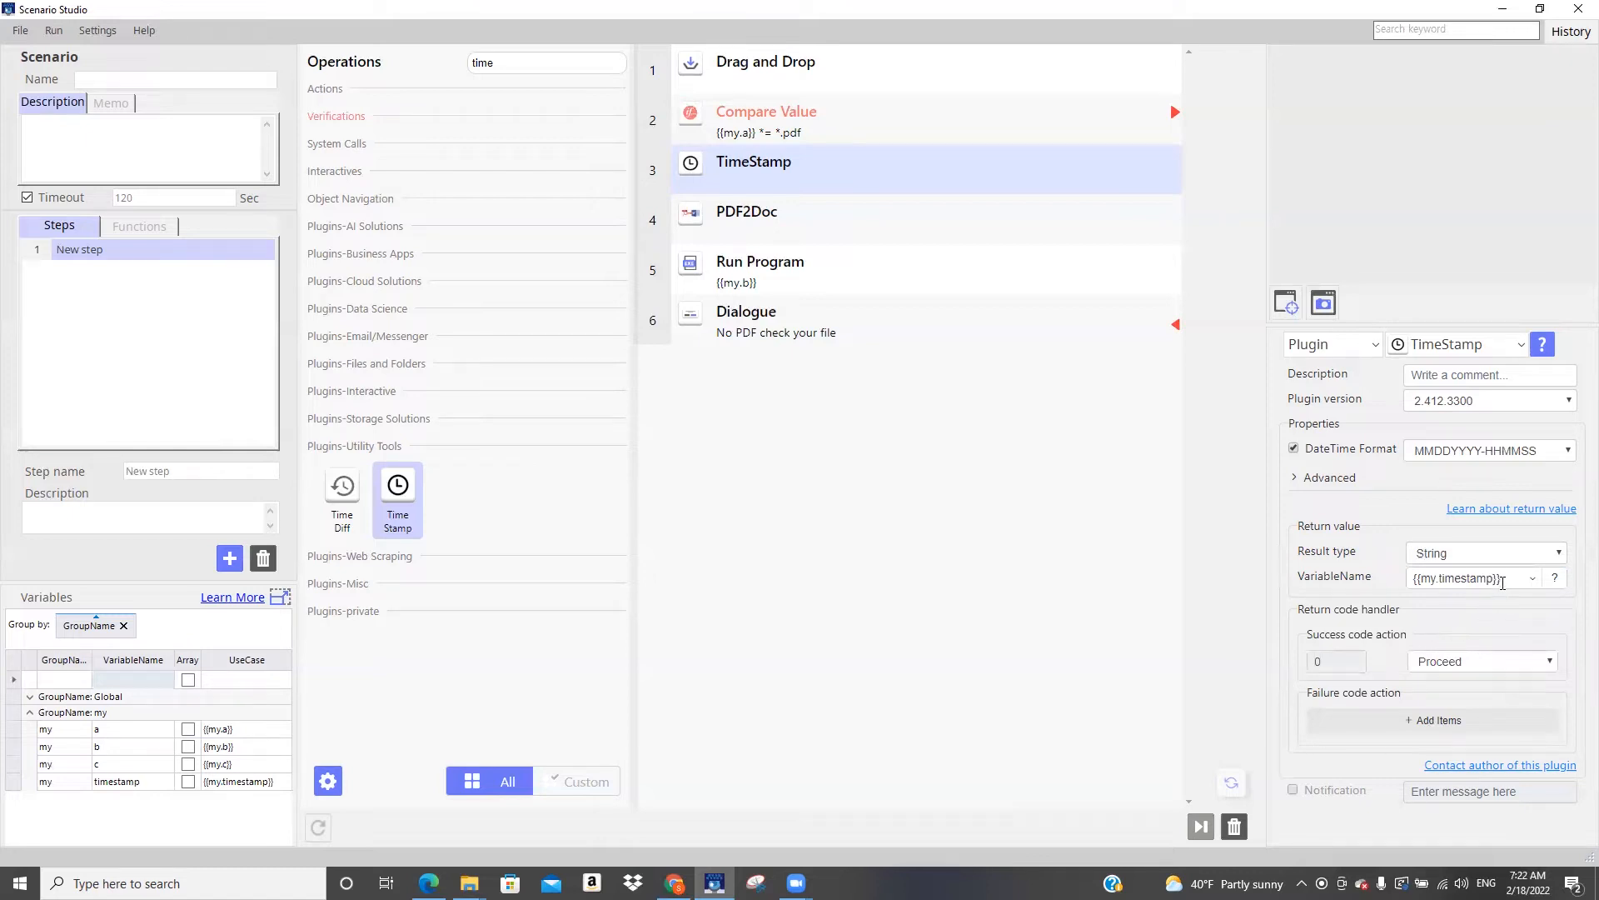
pyautogui.moveTo(1503, 582); pyautogui.dragTo(1330, 578)
pyautogui.hotkey('ctrl', 'c')
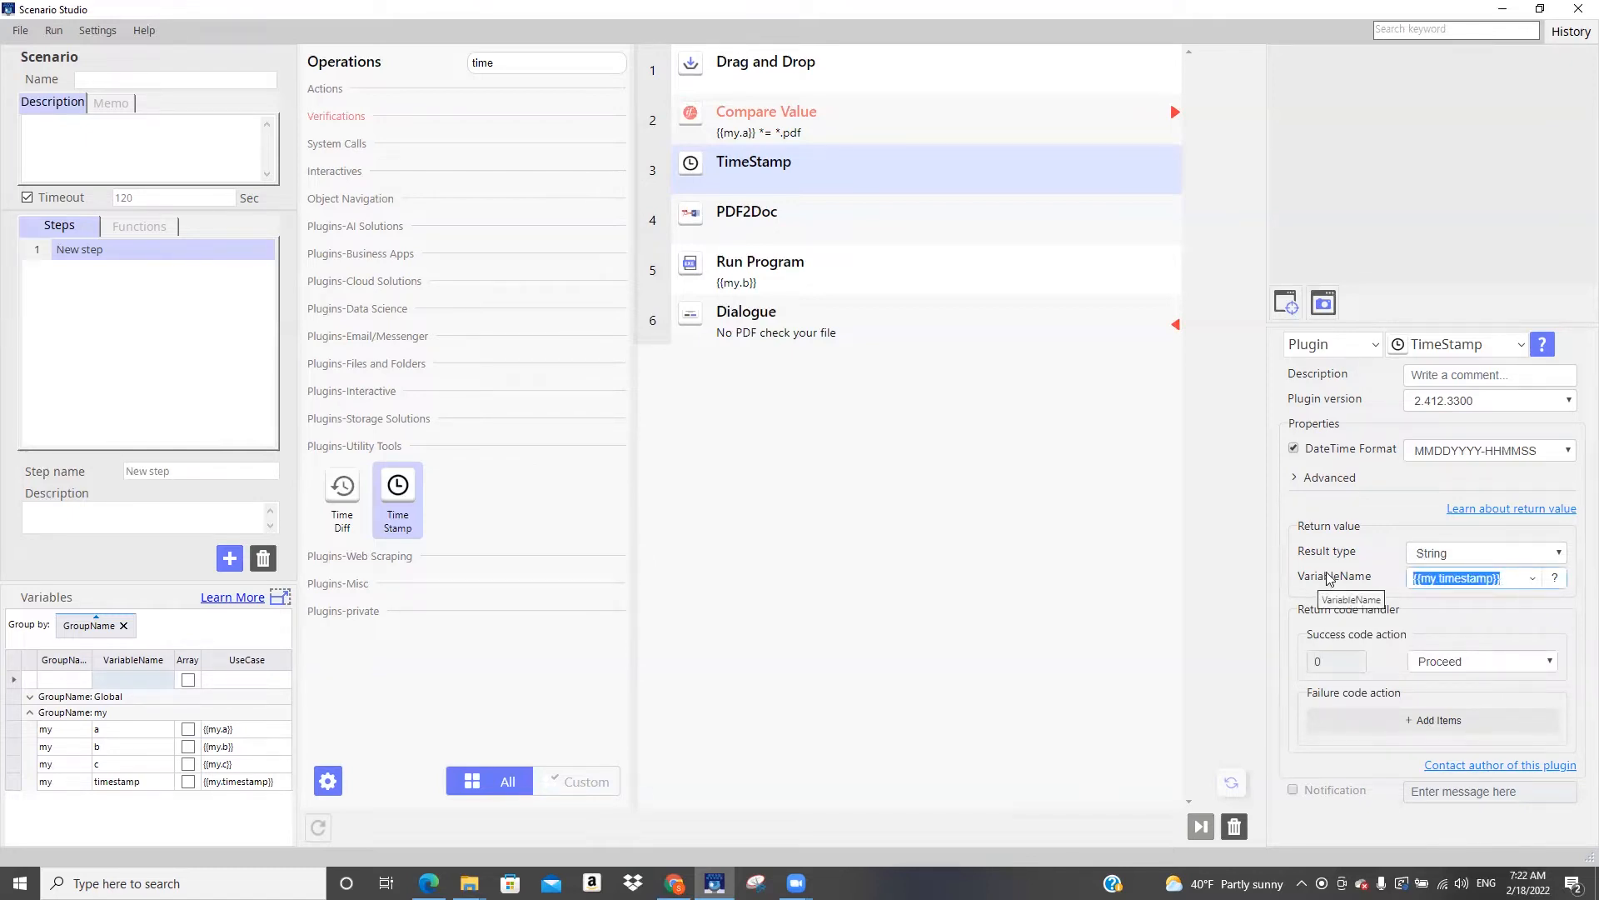
# Replace temp with {{my.timestamp}} in the PDF2Doc output file path, keeping the .docx extension
pyautogui.click(759, 220)
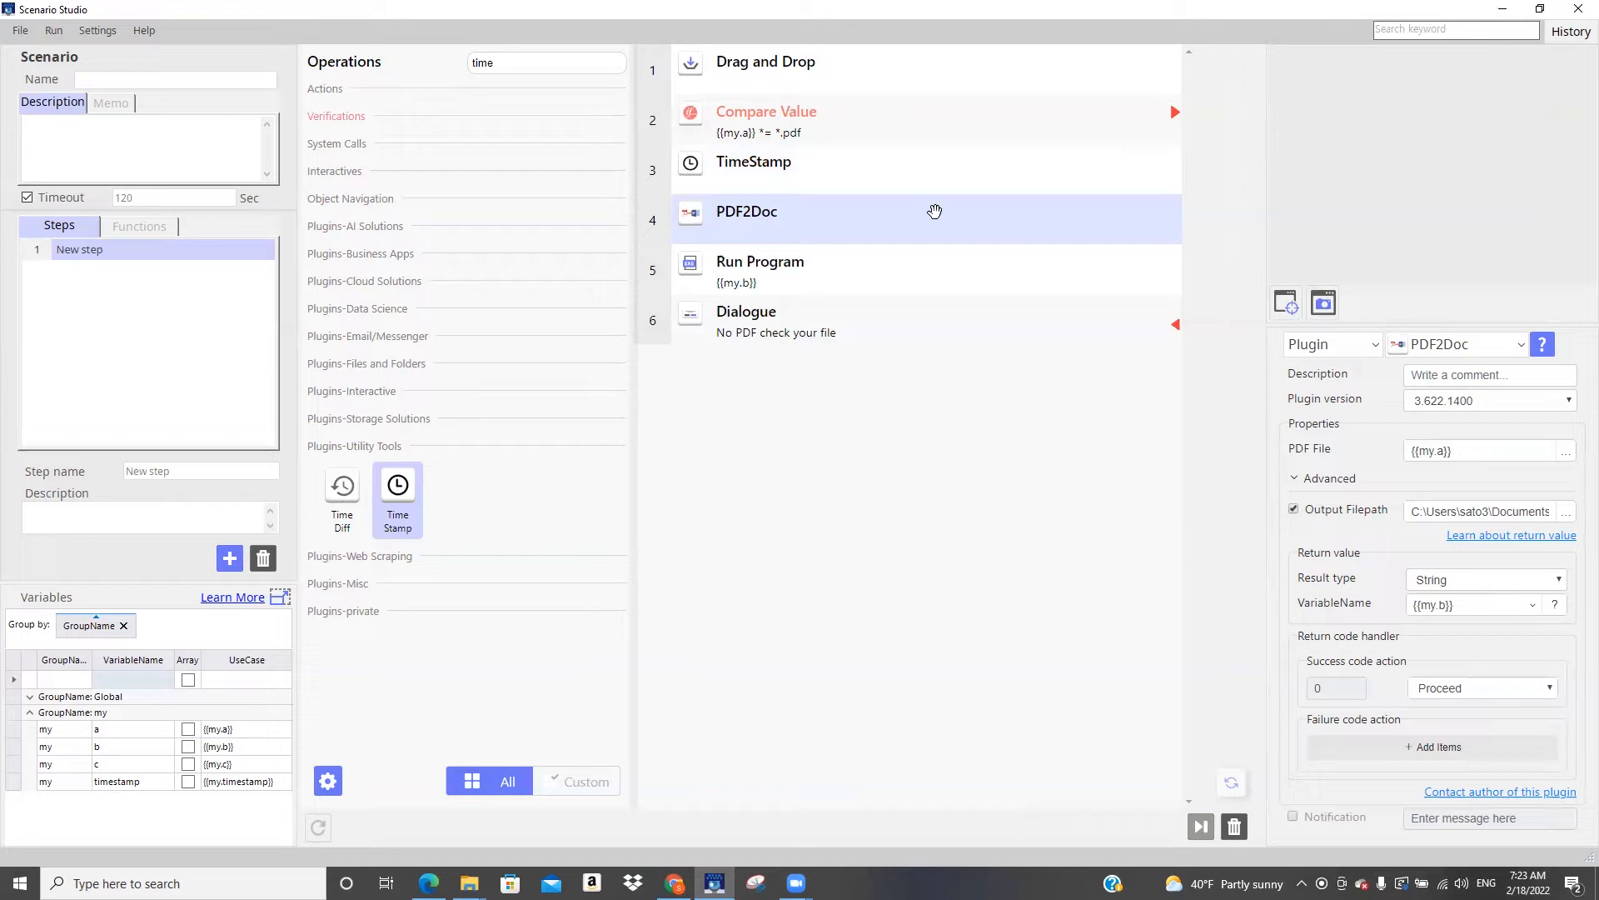
pyautogui.moveTo(1532, 513); pyautogui.dragTo(1578, 534)
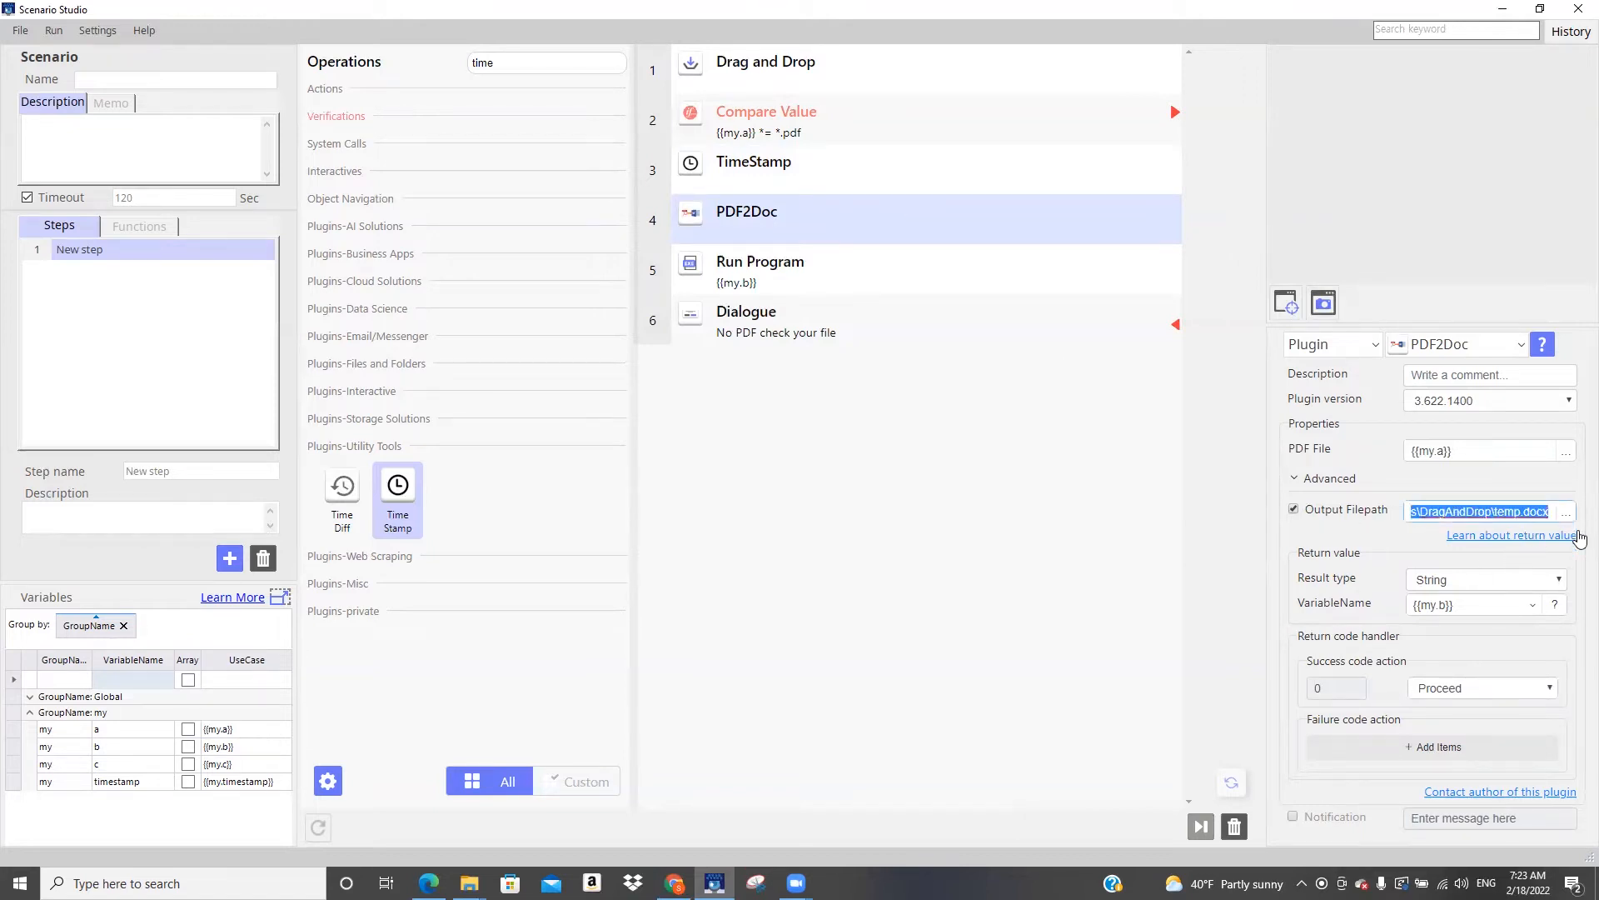
pyautogui.click(1524, 512)
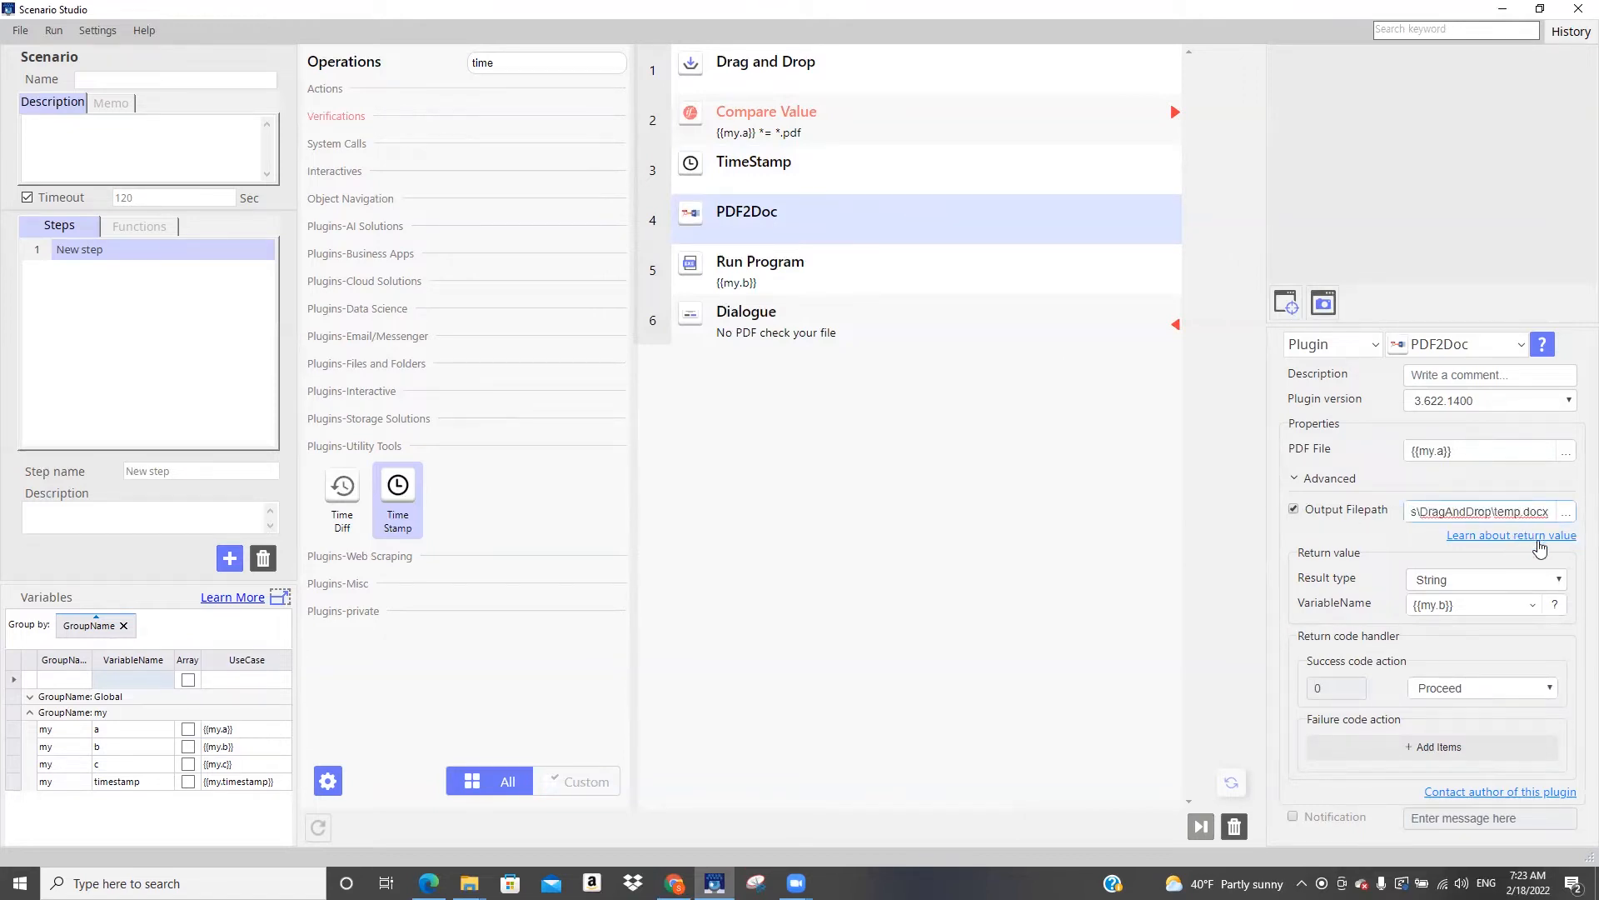
pyautogui.press('BackSpace')
pyautogui.press('BackSpace')
pyautogui.press('BackSpace')
pyautogui.press('BackSpace')
pyautogui.hotkey('ctrl', 'v')
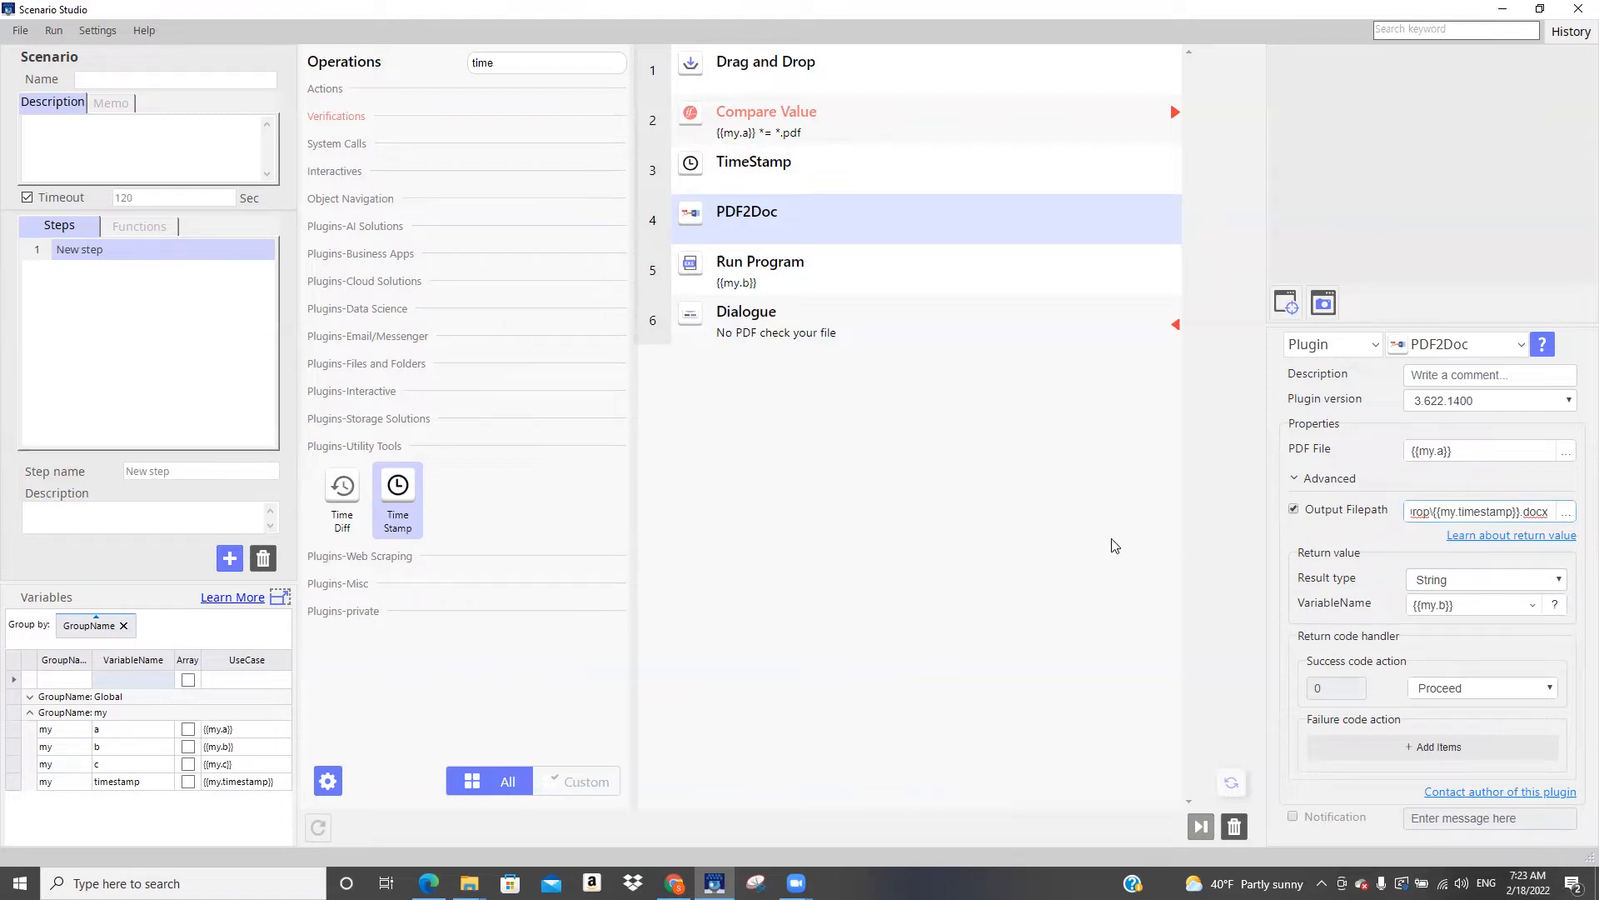
pyautogui.click(929, 532)
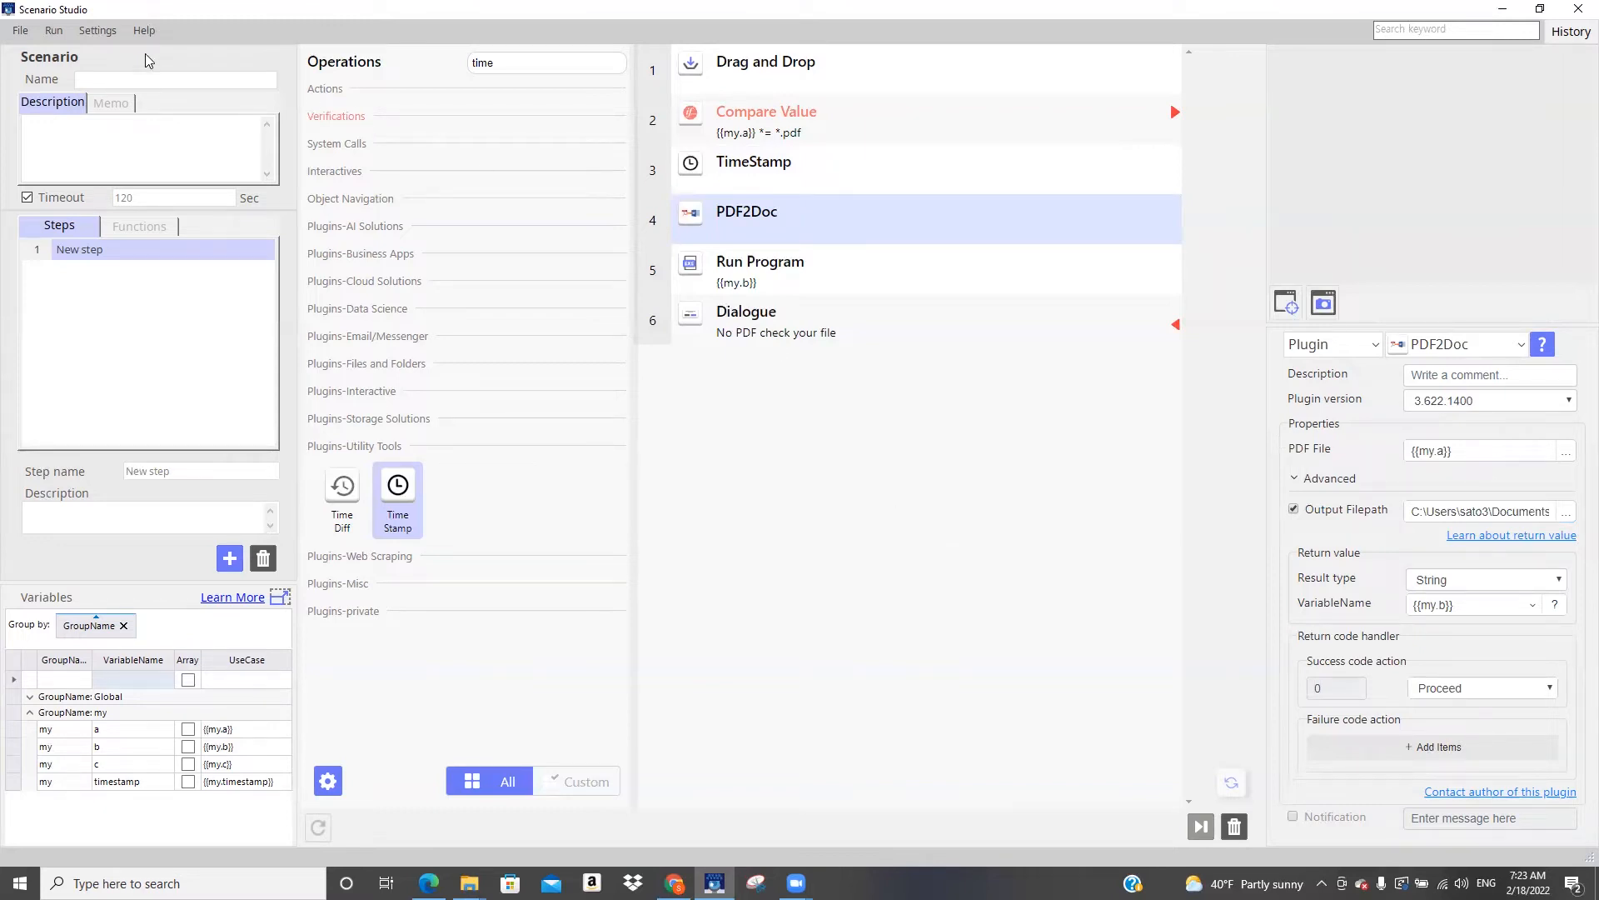
# Start a test run of the bot and preview functionalsample.pdf from the Sample PDF folder, closing it again
pyautogui.click(55, 34)
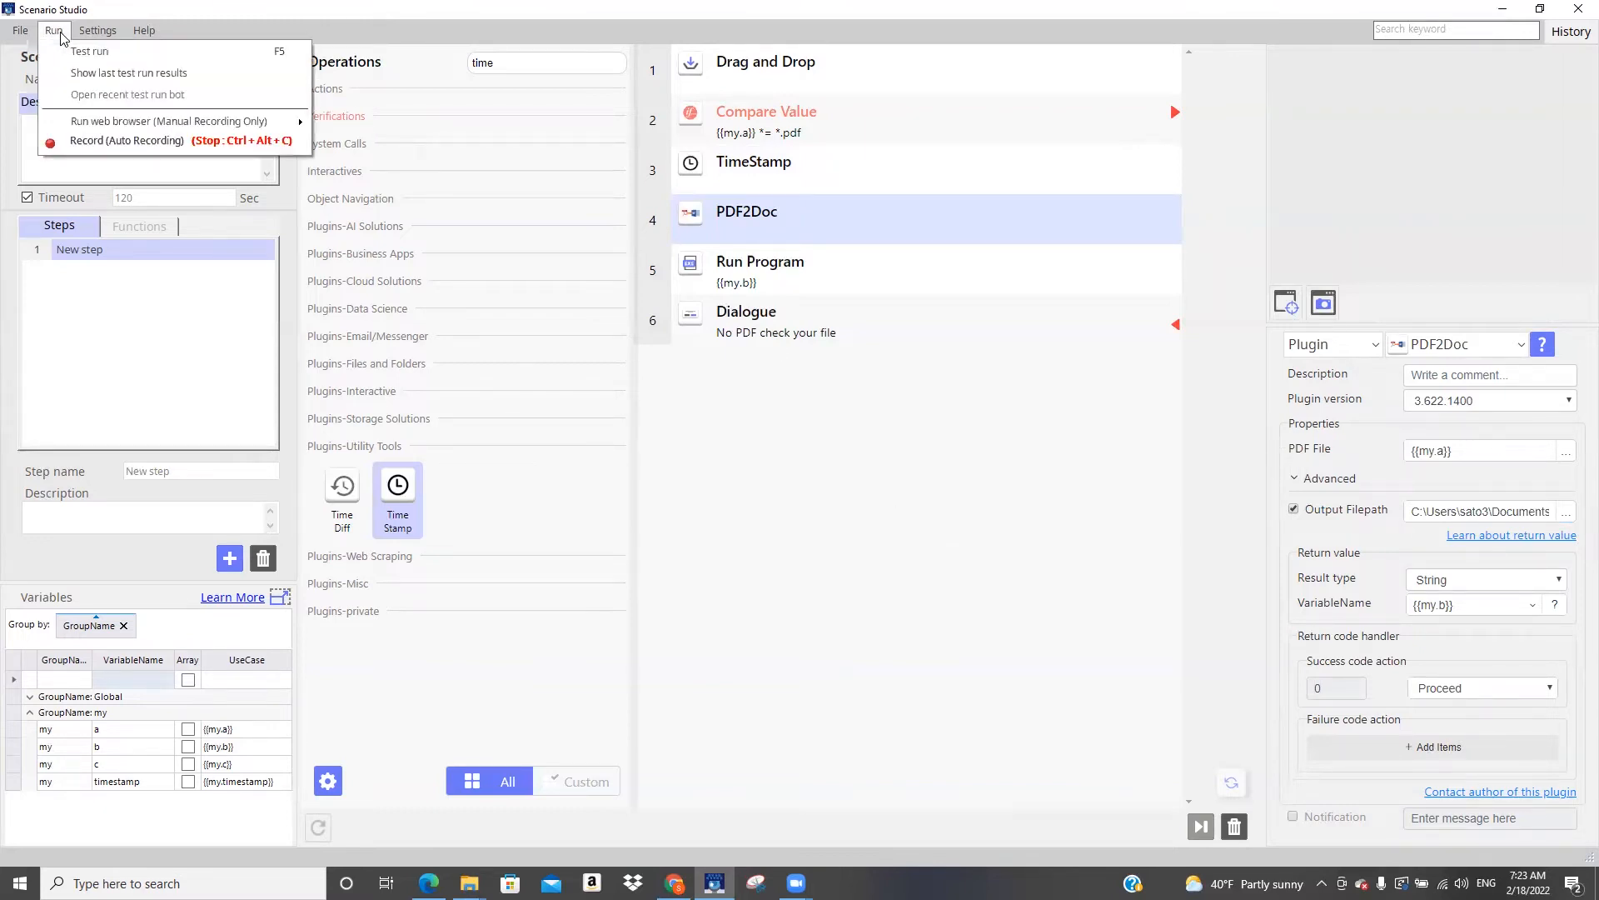
pyautogui.click(73, 54)
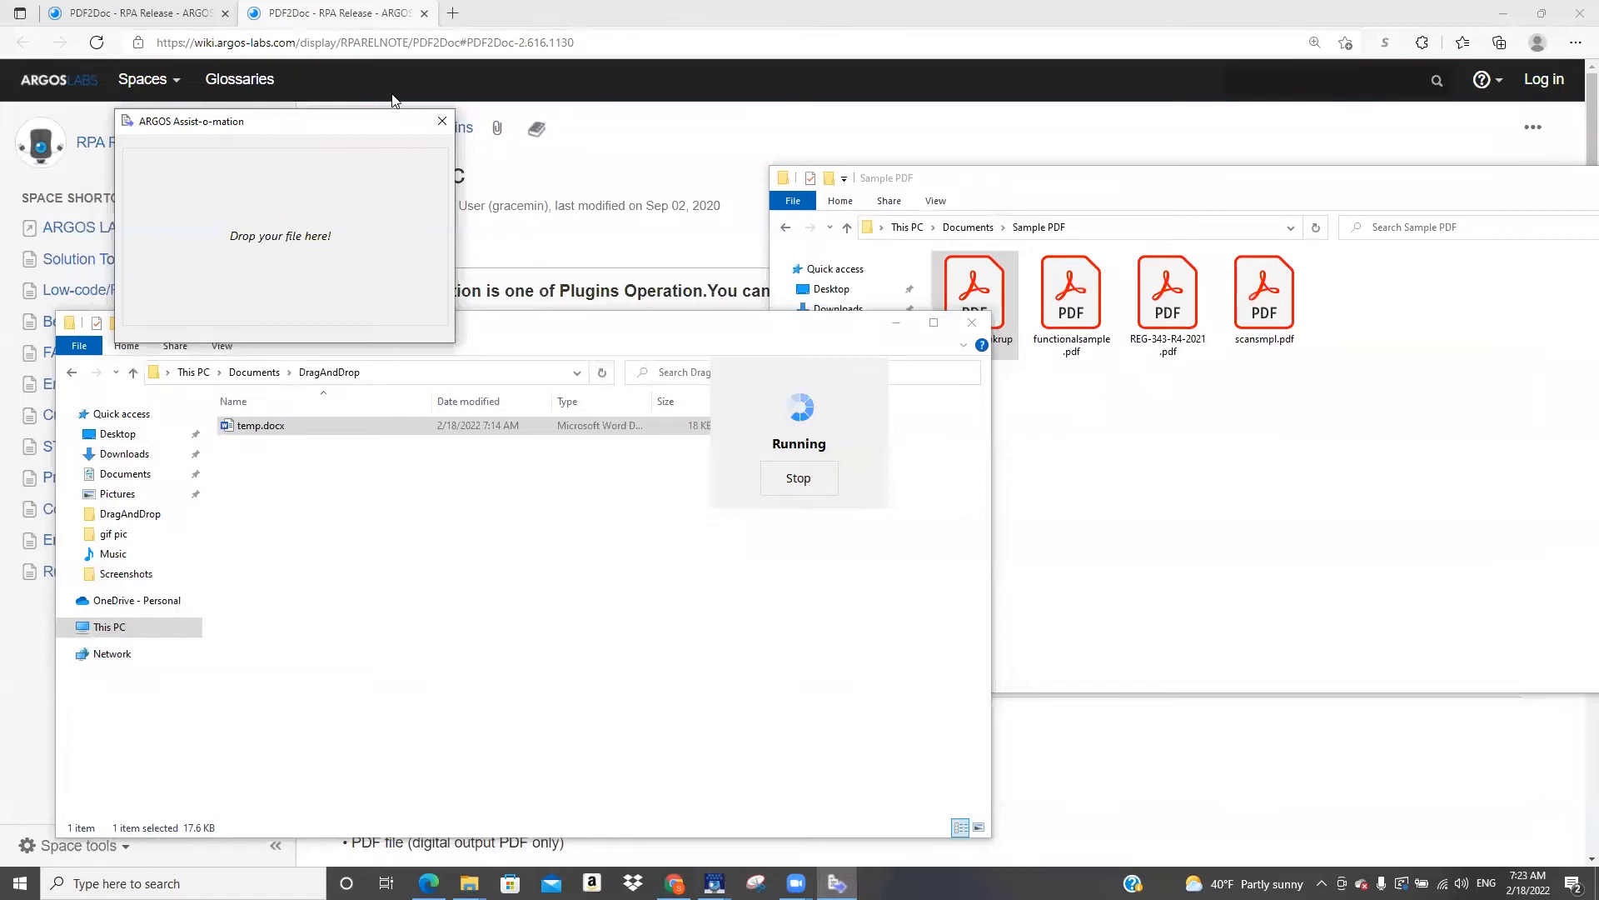
pyautogui.doubleClick(1071, 301)
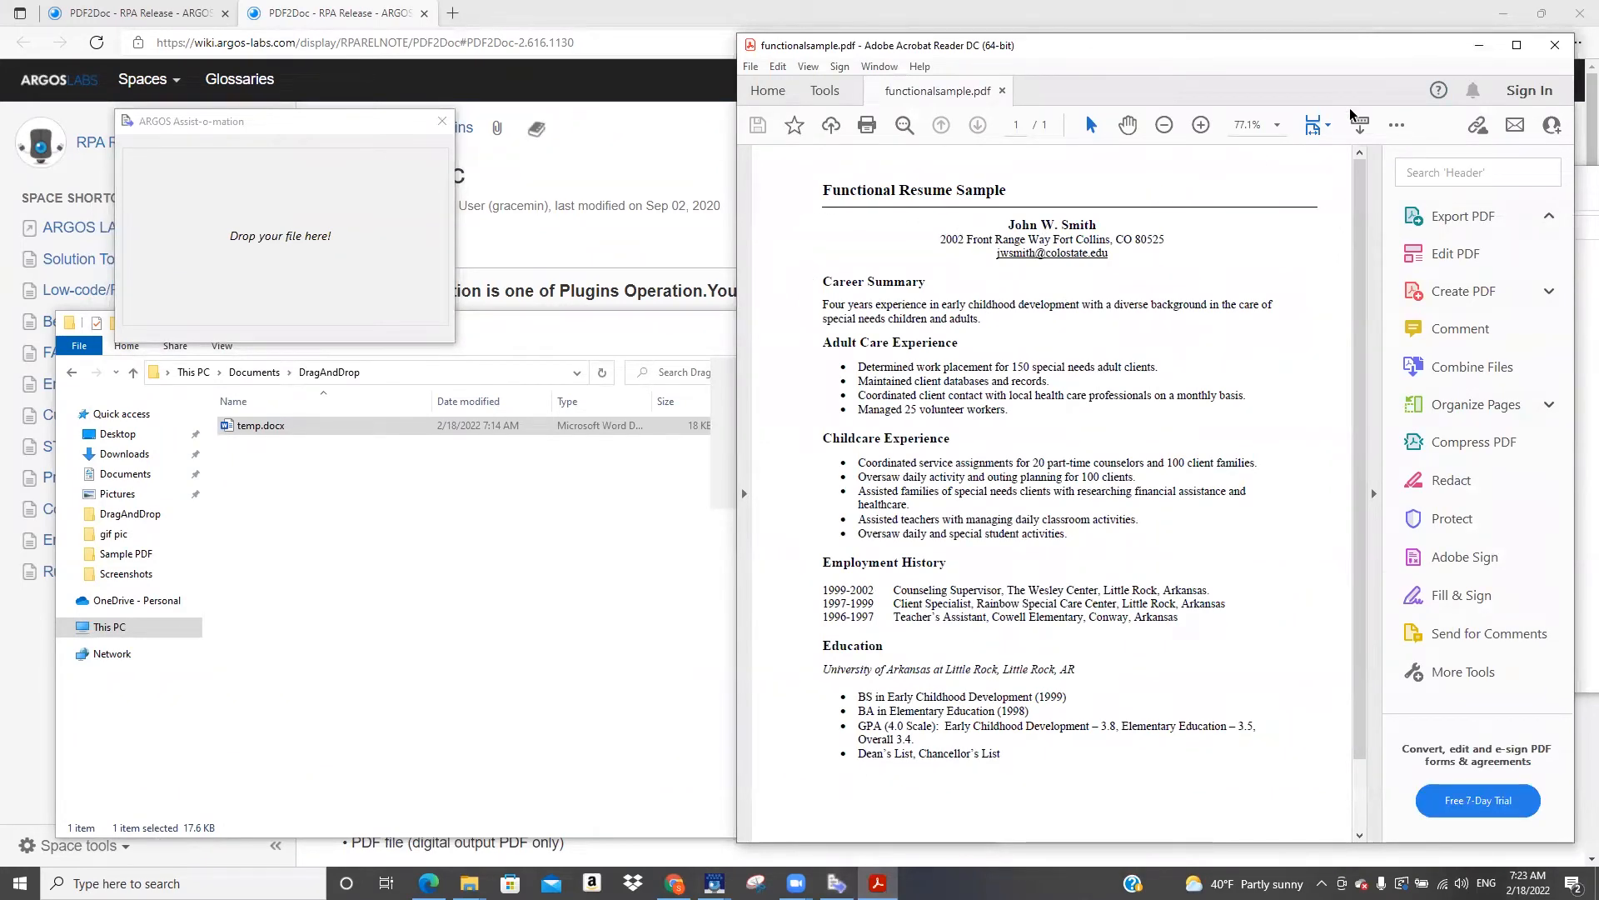
pyautogui.click(1556, 51)
# Drop functionalsample.pdf onto the bot's drop window and accept Word's PDF conversion message
pyautogui.moveTo(1087, 293); pyautogui.dragTo(373, 249)
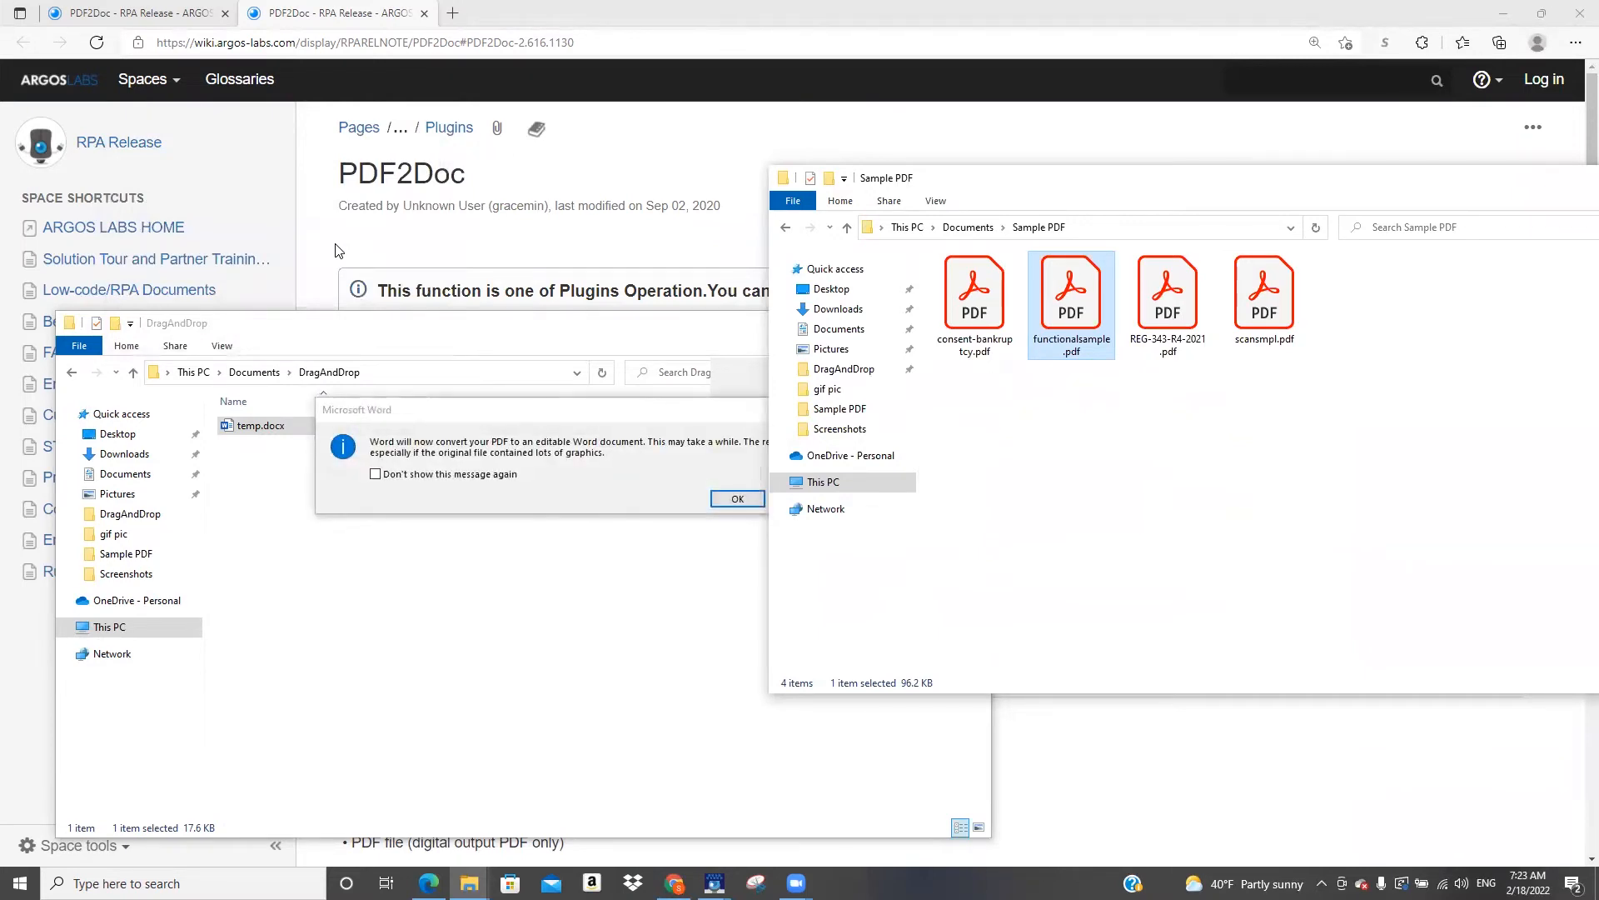
pyautogui.click(727, 503)
pyautogui.click(727, 503)
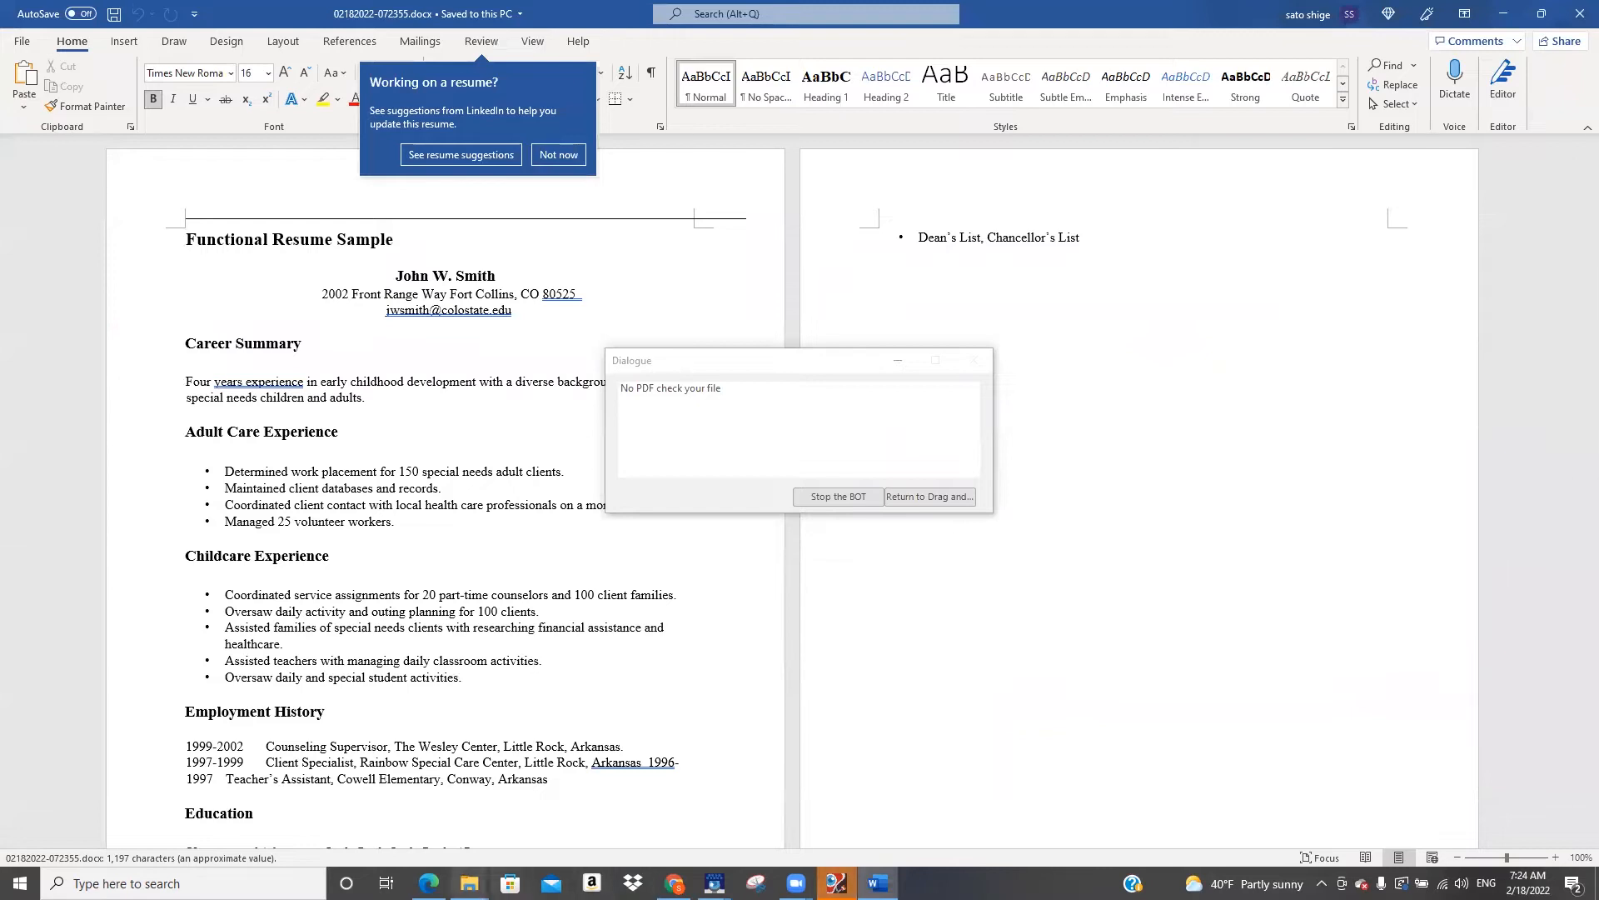
# Check the DragAndDrop folder for the converted document and choose Stop the BOT in the dialogue
pyautogui.moveTo(469, 883)
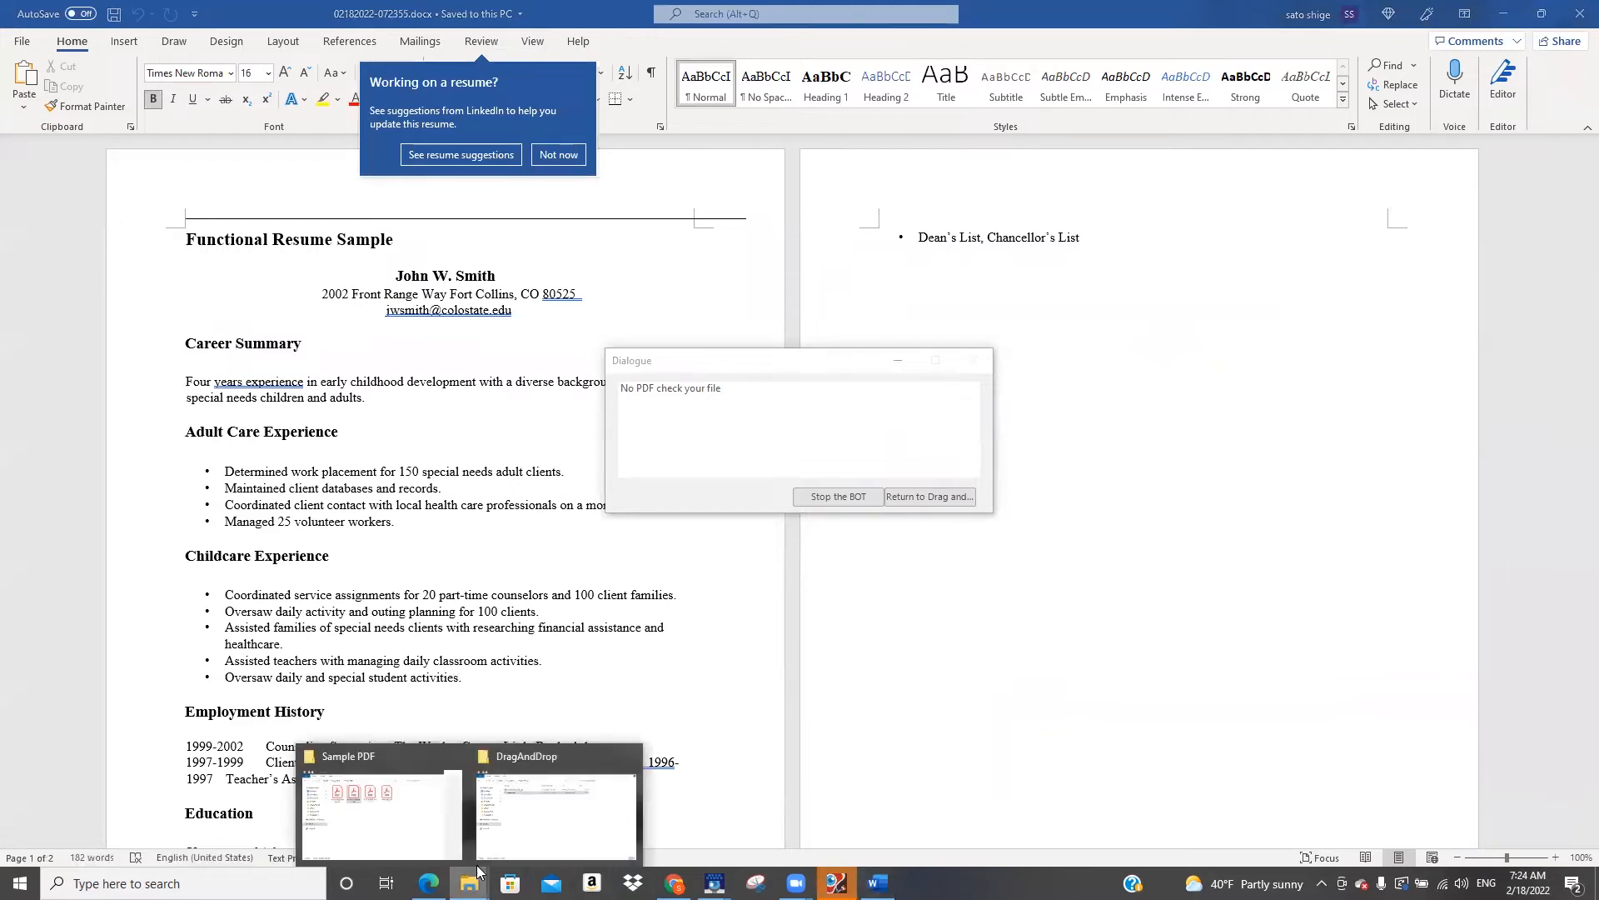
pyautogui.click(538, 829)
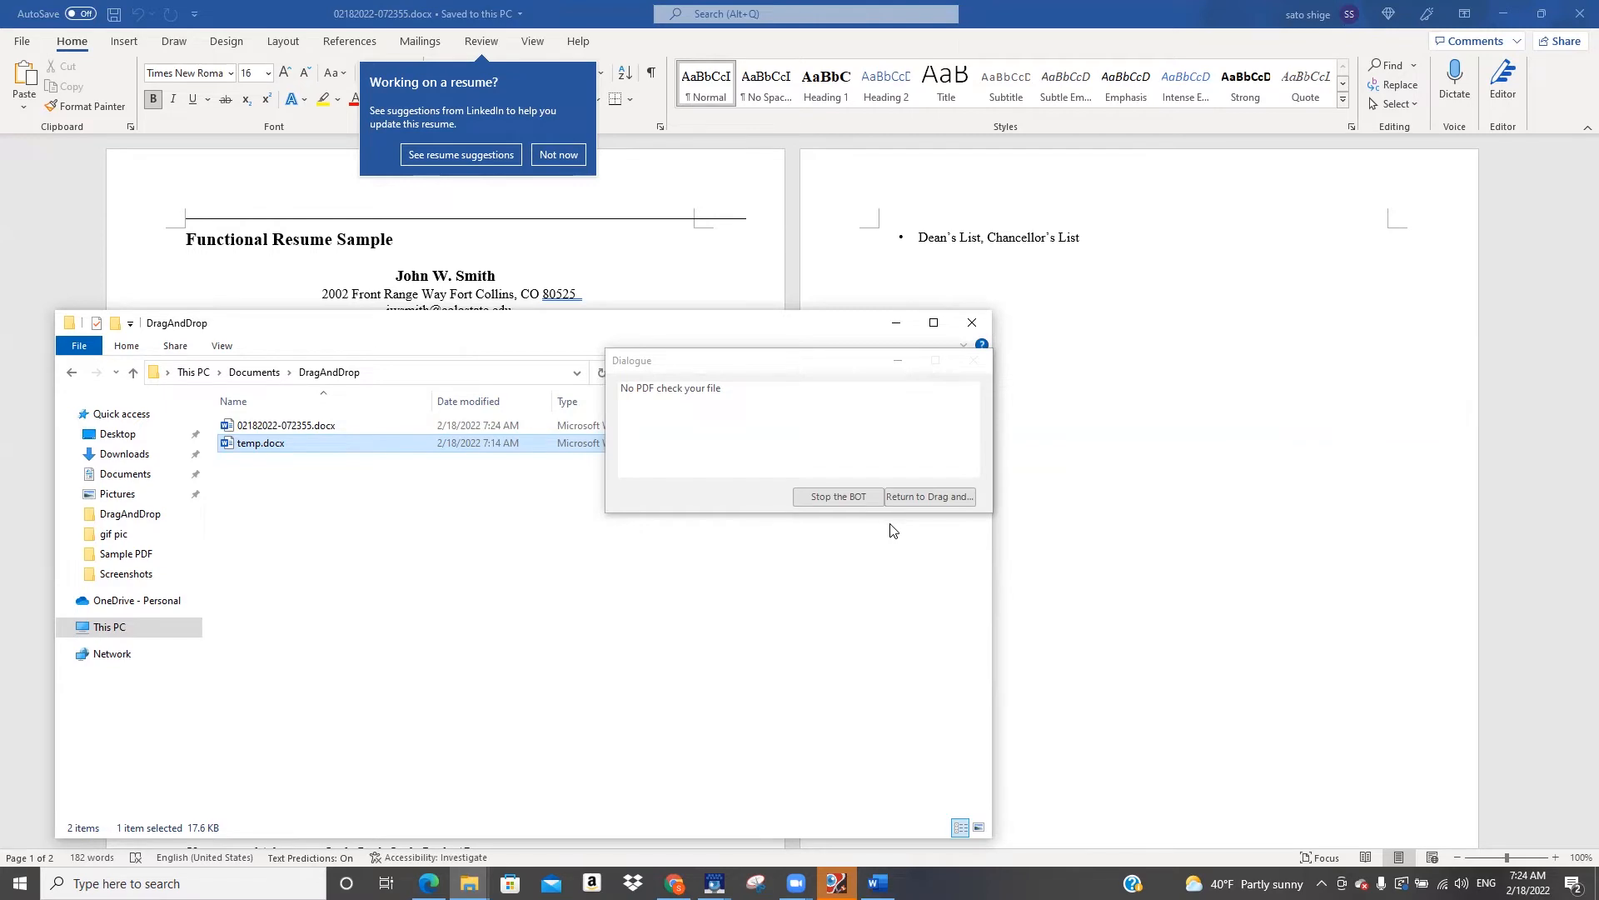
pyautogui.click(838, 496)
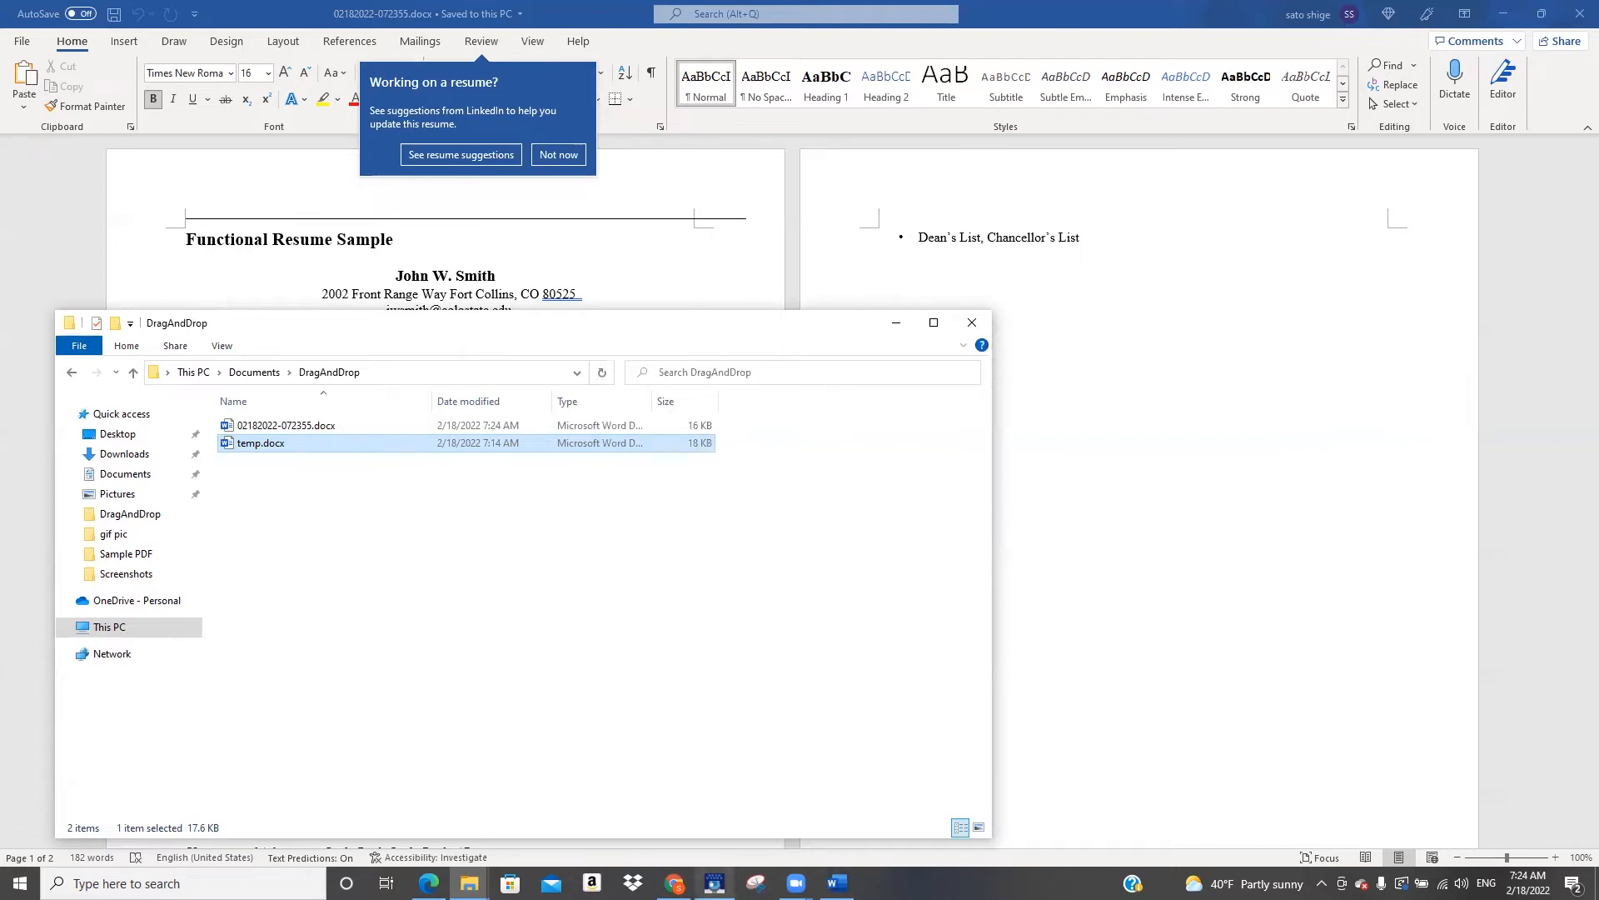
# Switch back to Scenario Studio and turn off the scenario's Timeout
pyautogui.moveTo(714, 883)
pyautogui.click(724, 836)
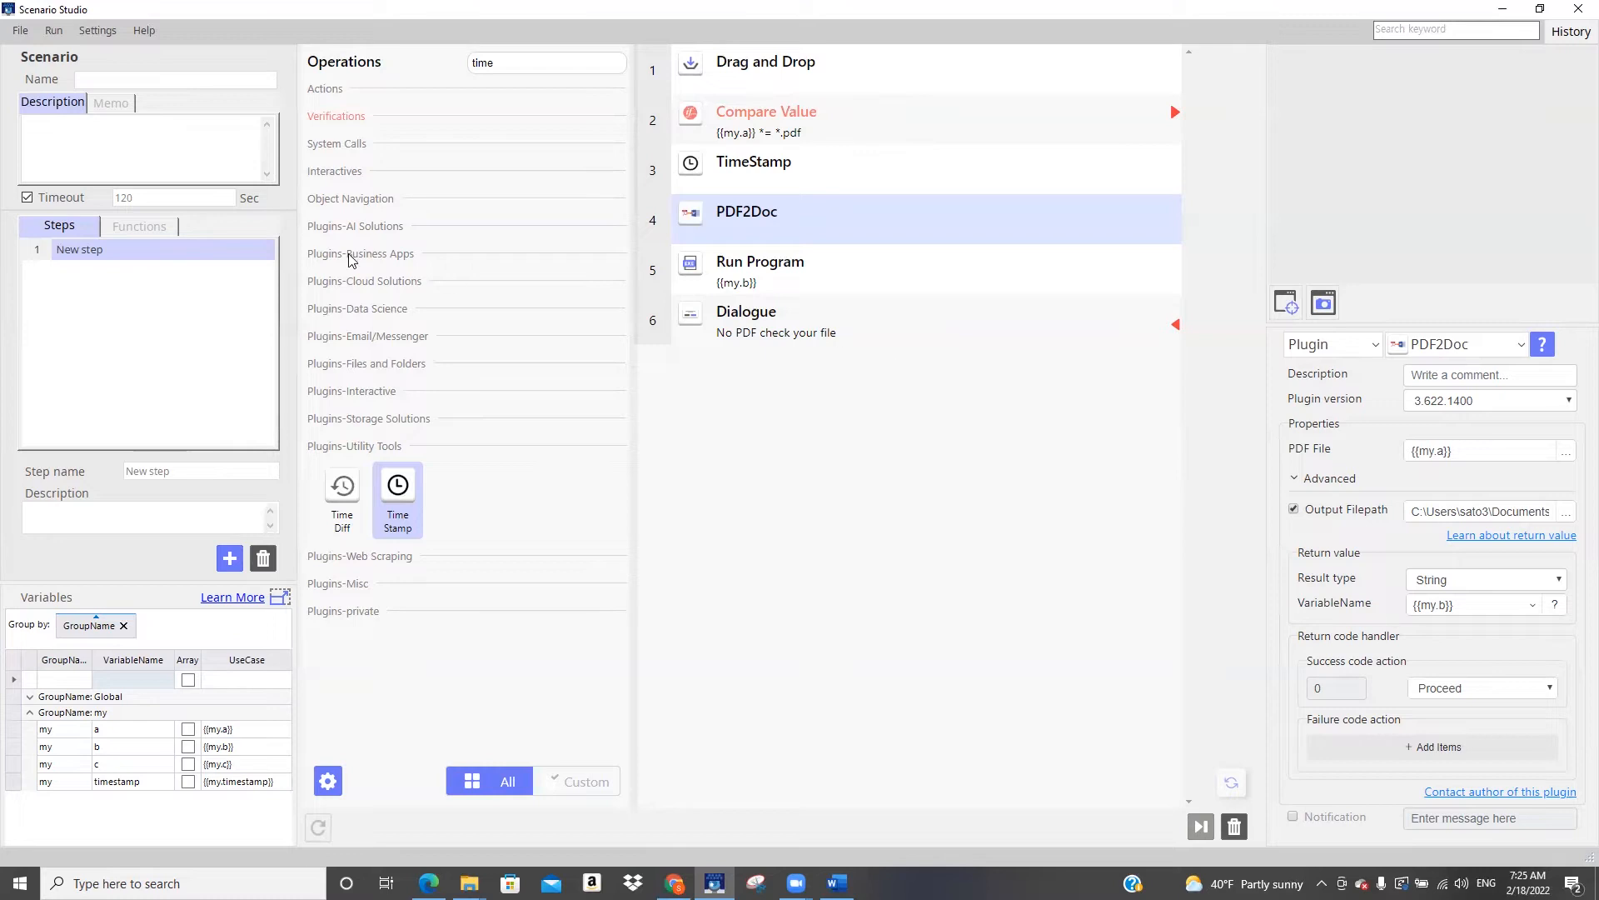
pyautogui.click(28, 198)
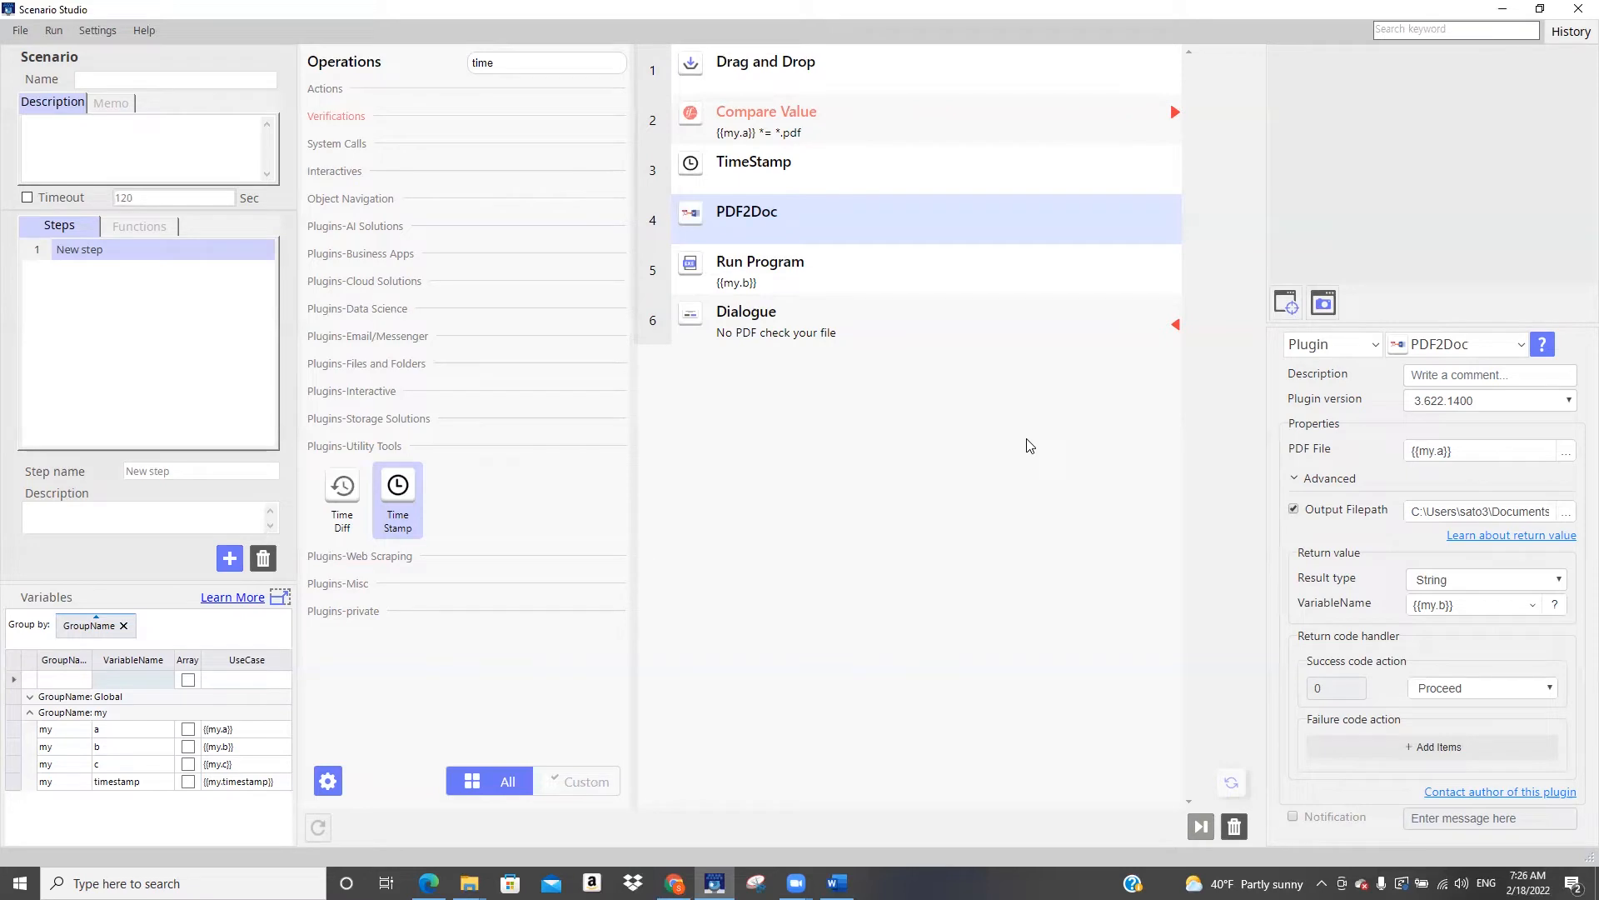
# Open the PDF2Doc help page, close the duplicate tabs, and review its limitations, input, output, parameter settings and return codes
pyautogui.click(1543, 346)
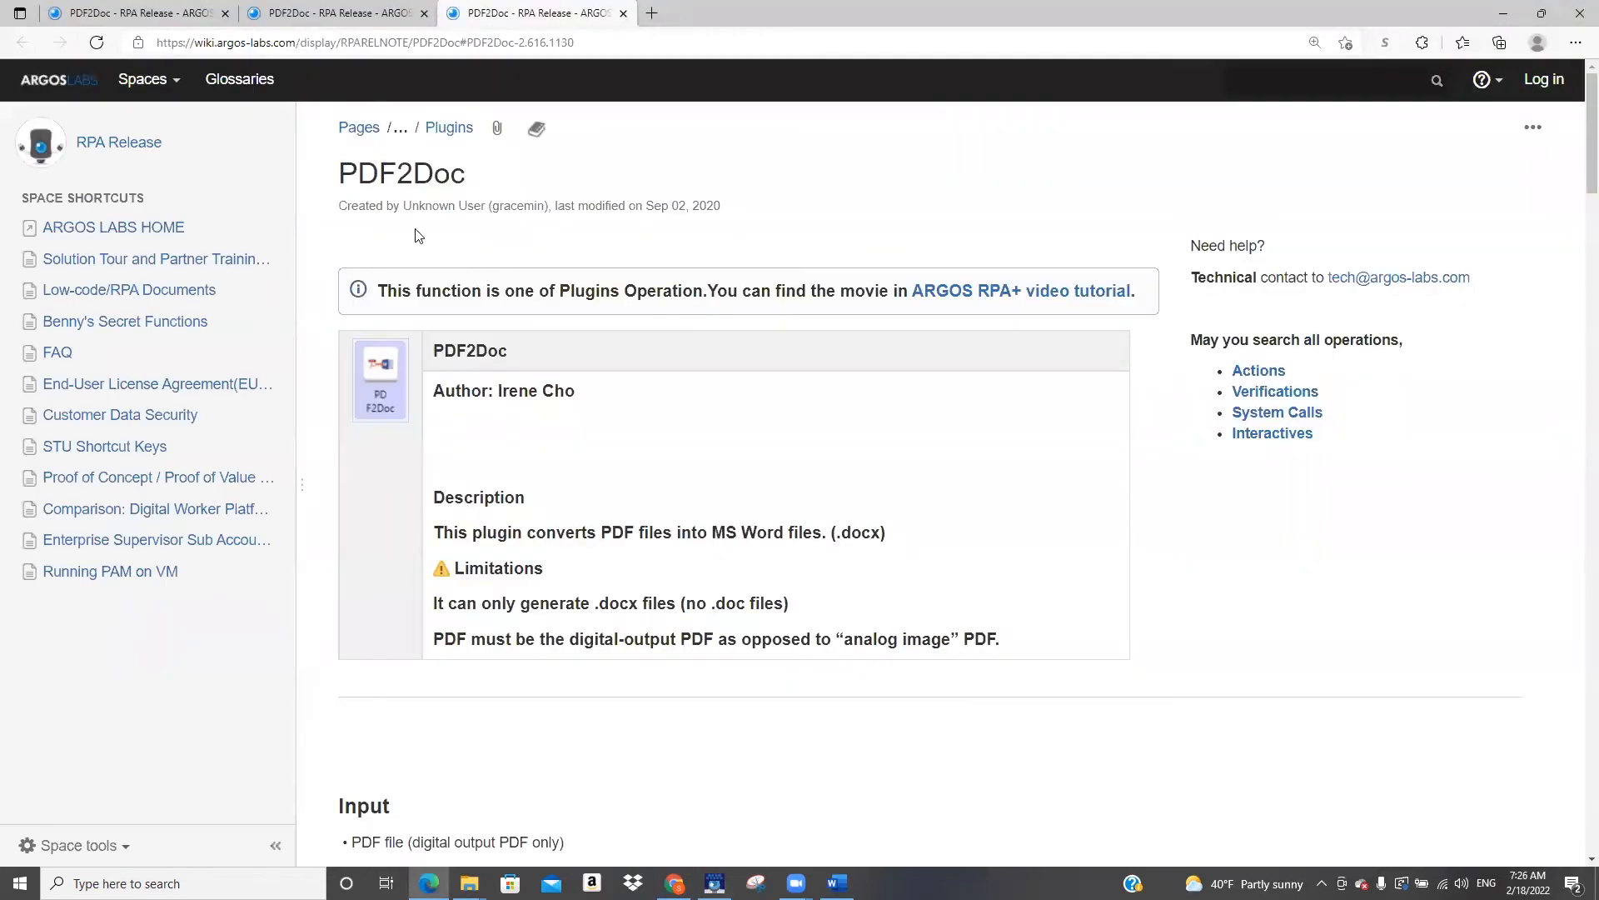
pyautogui.click(225, 13)
pyautogui.click(225, 14)
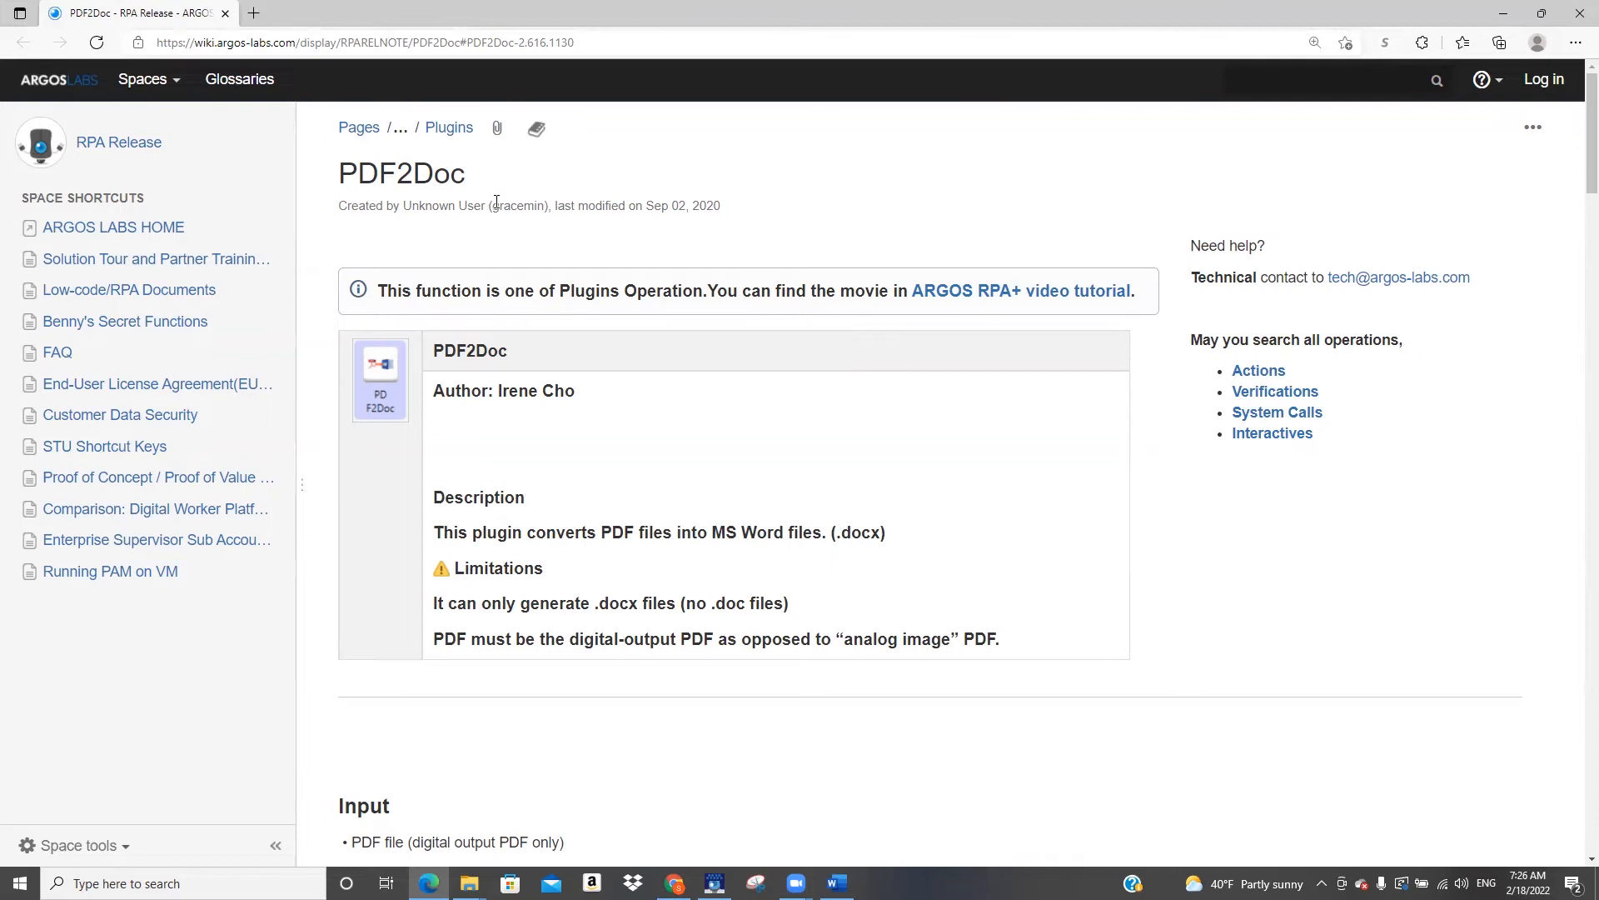
pyautogui.scroll(-6, 512, 315)
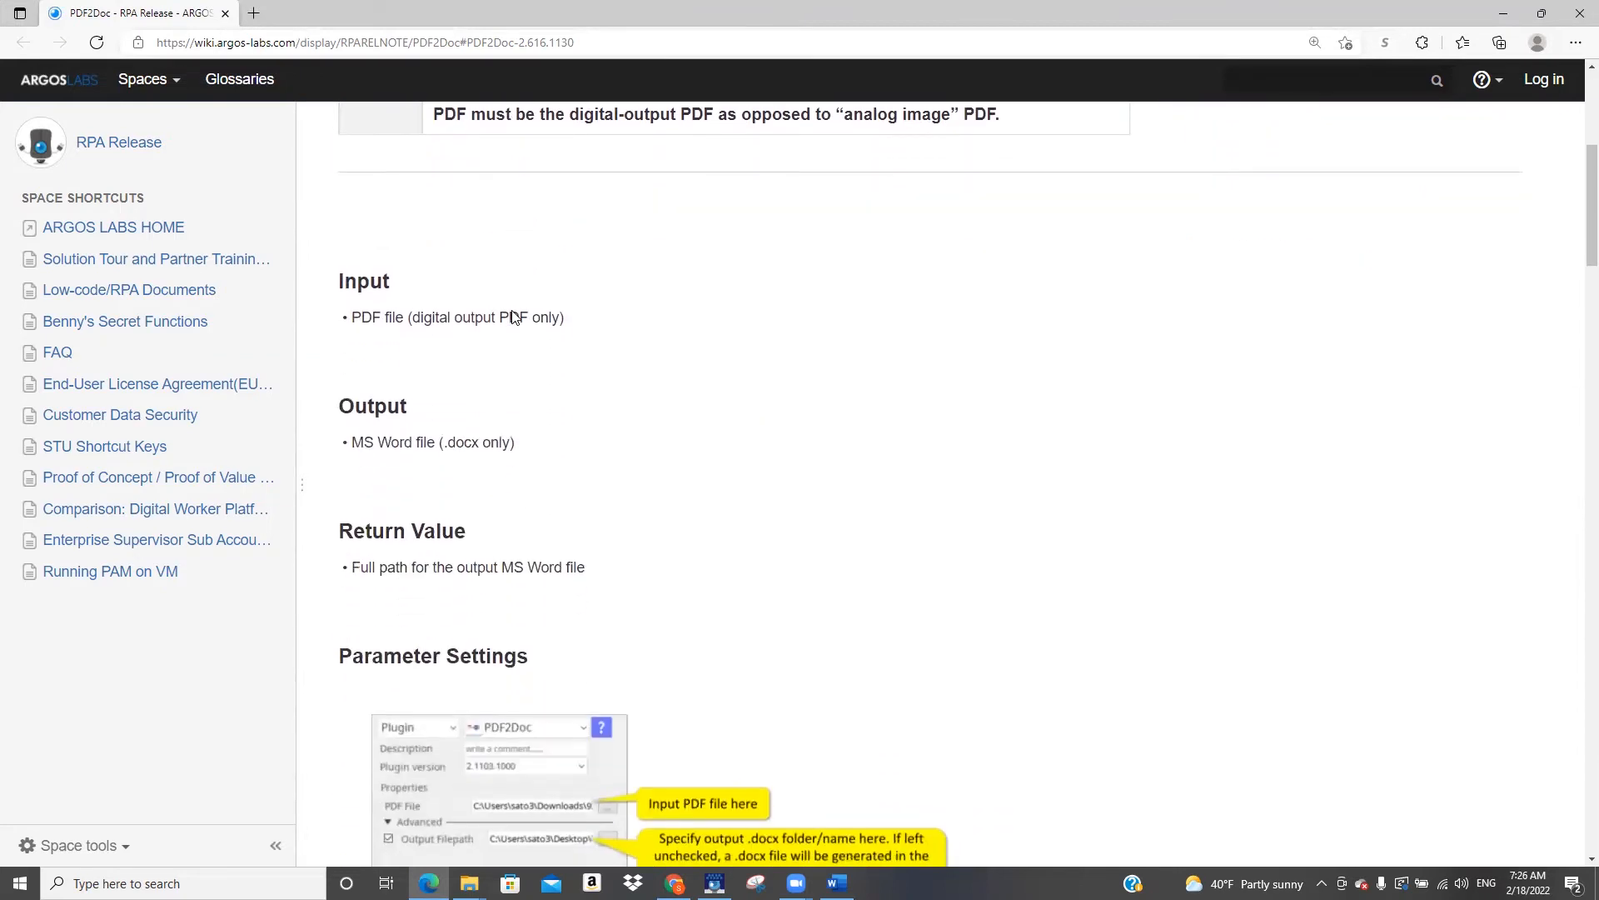
pyautogui.scroll(-4, 512, 316)
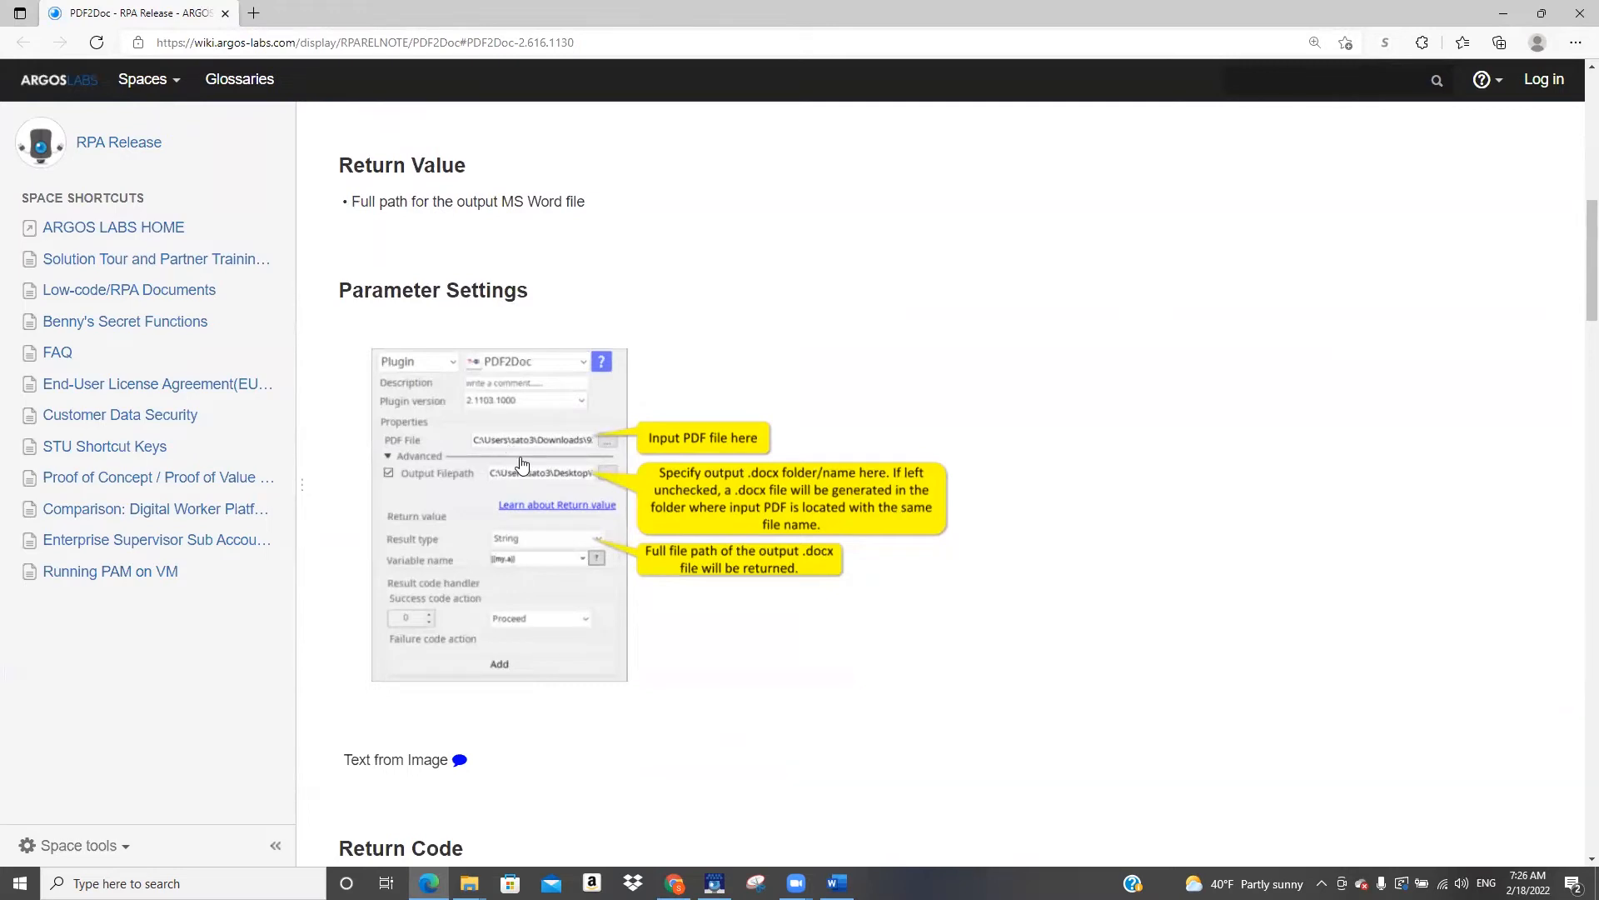
pyautogui.scroll(-3, 519, 463)
pyautogui.scroll(-3, 521, 461)
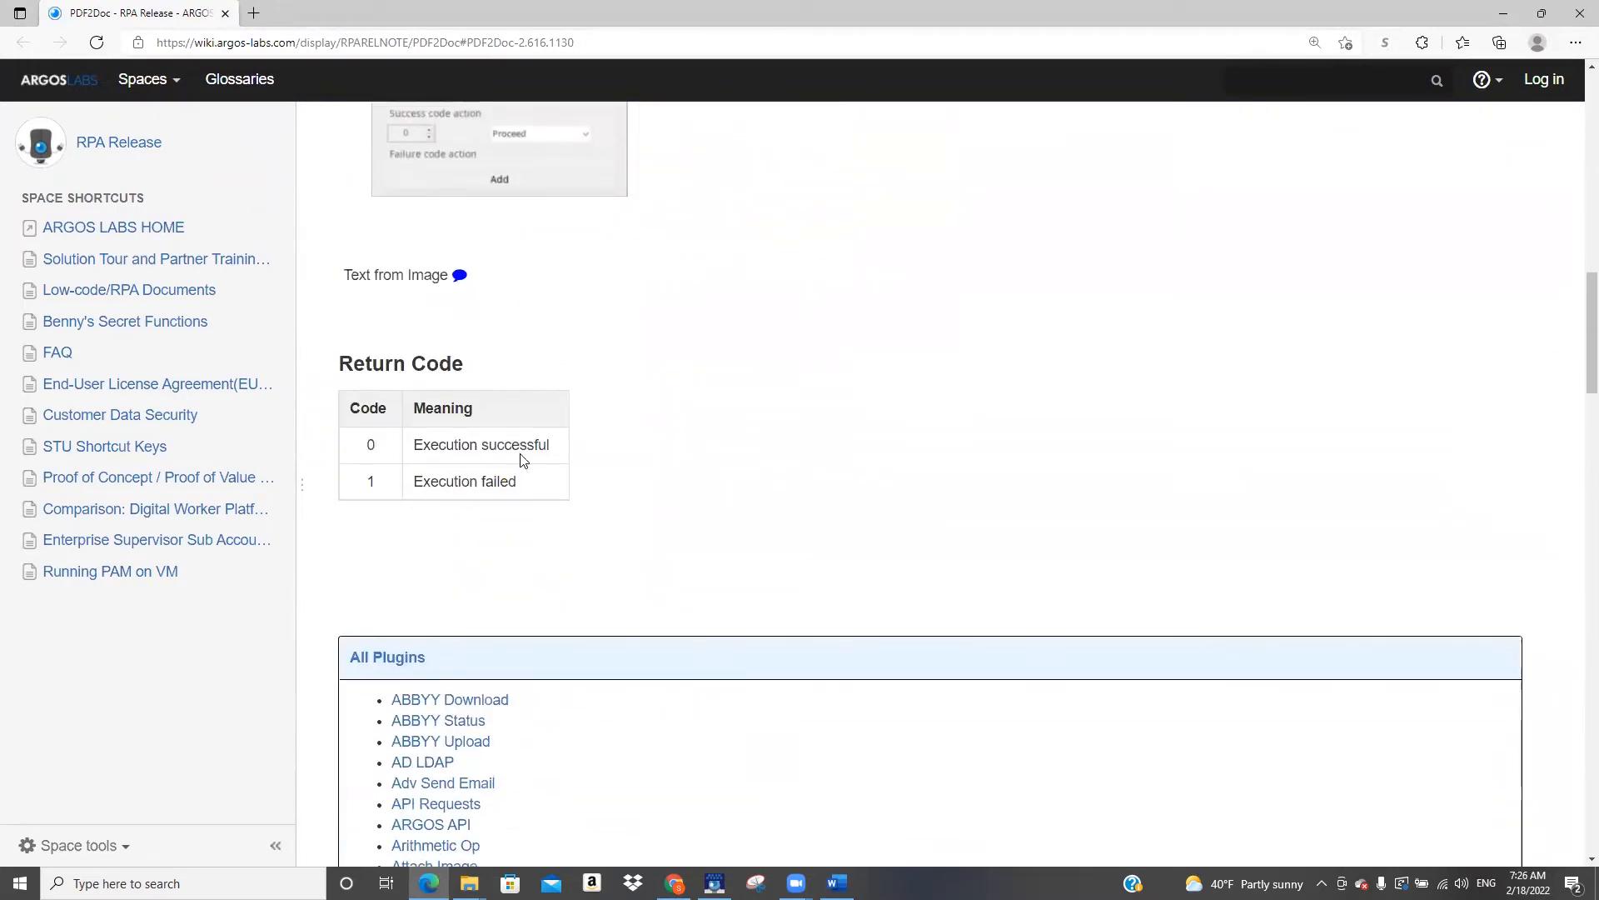
pyautogui.scroll(4, 484, 450)
pyautogui.scroll(2, 484, 447)
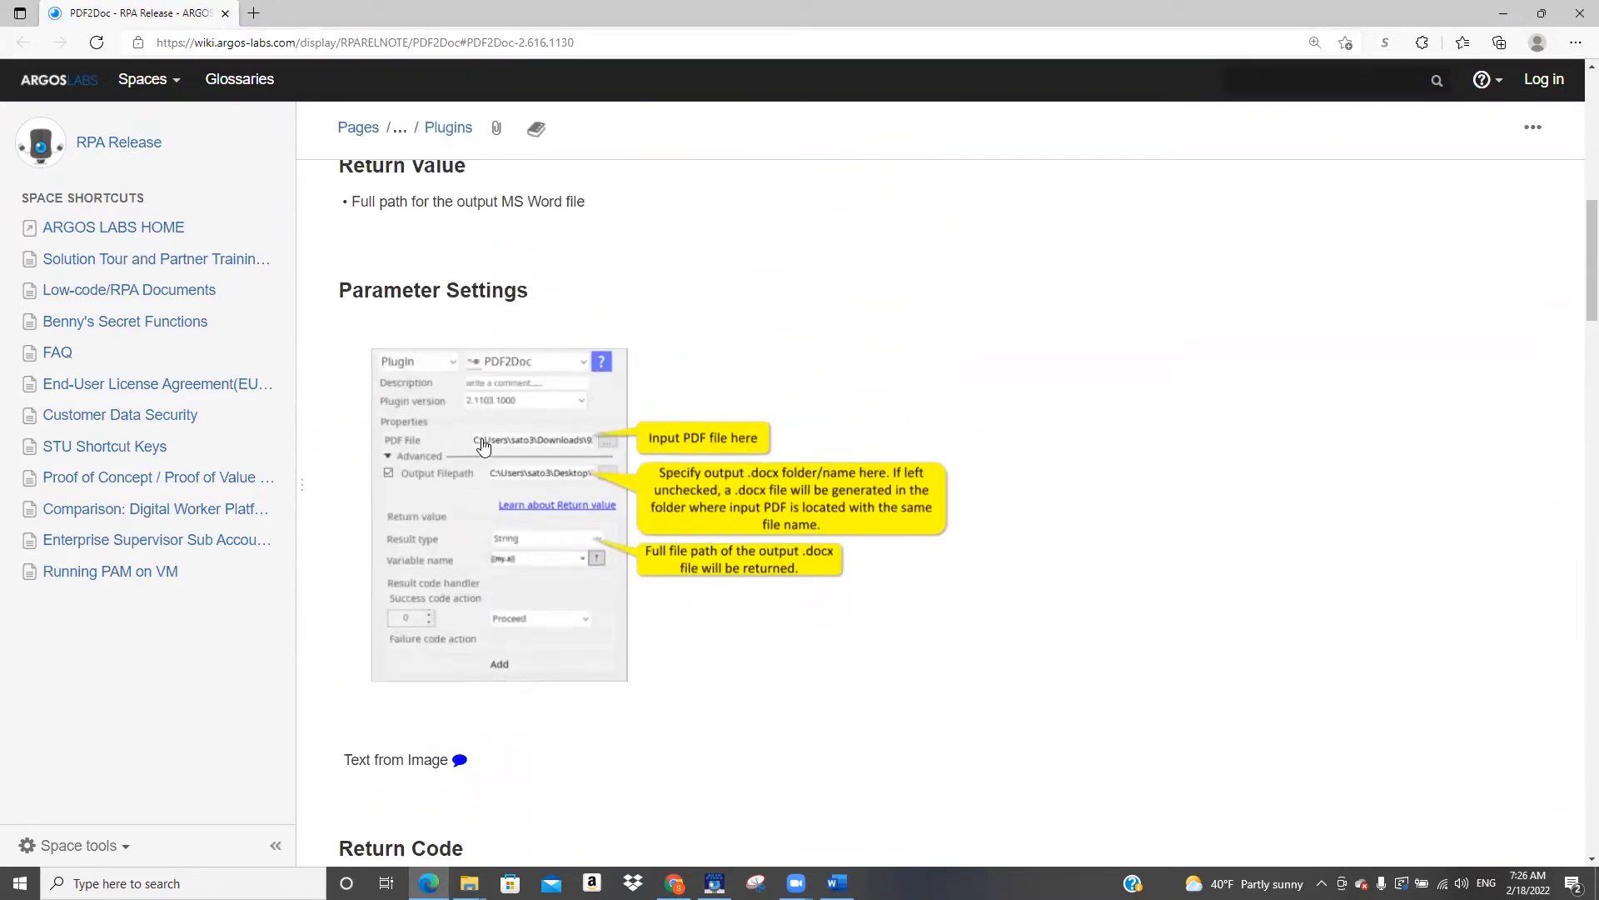
pyautogui.scroll(9, 484, 447)
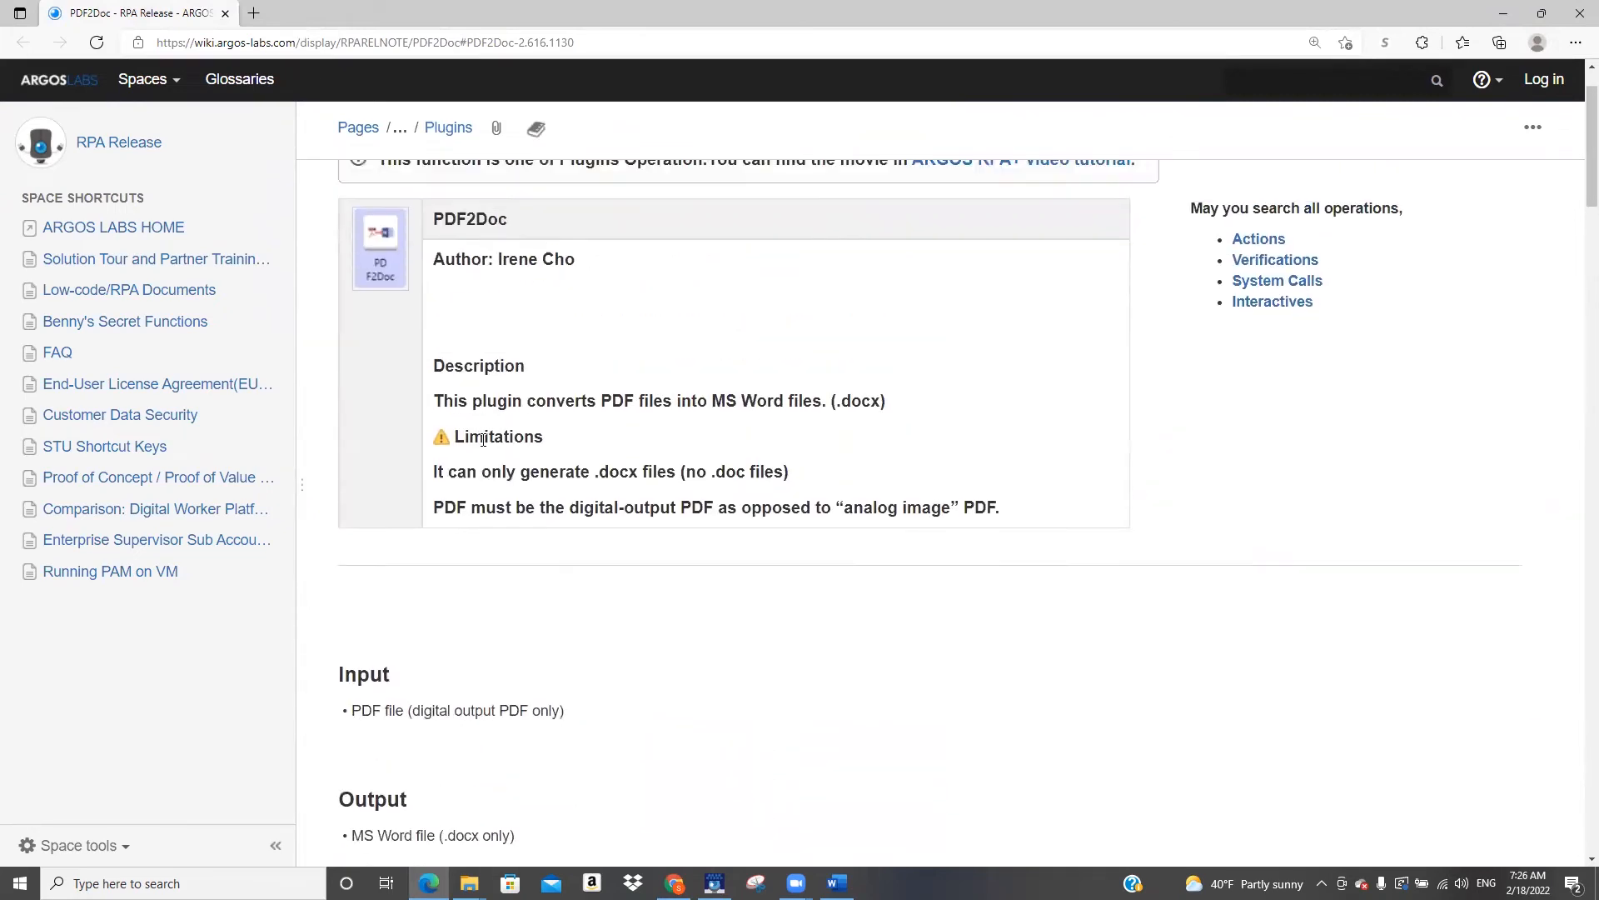
pyautogui.scroll(2, 483, 439)
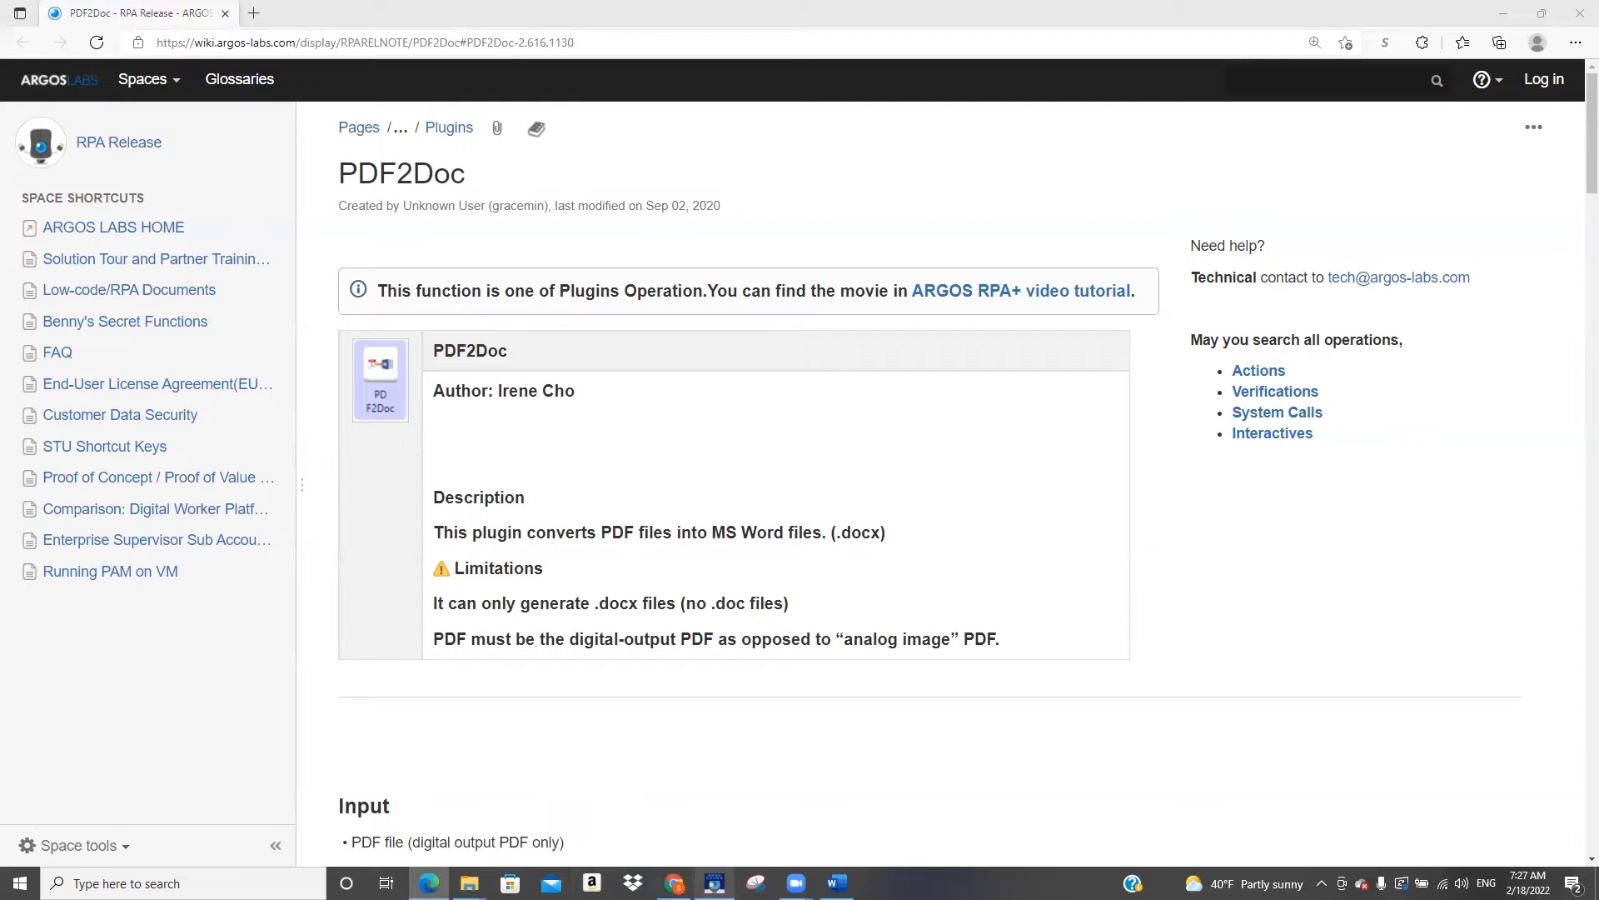
# Return to Scenario Studio and add a second step to the scenario
pyautogui.moveTo(714, 883)
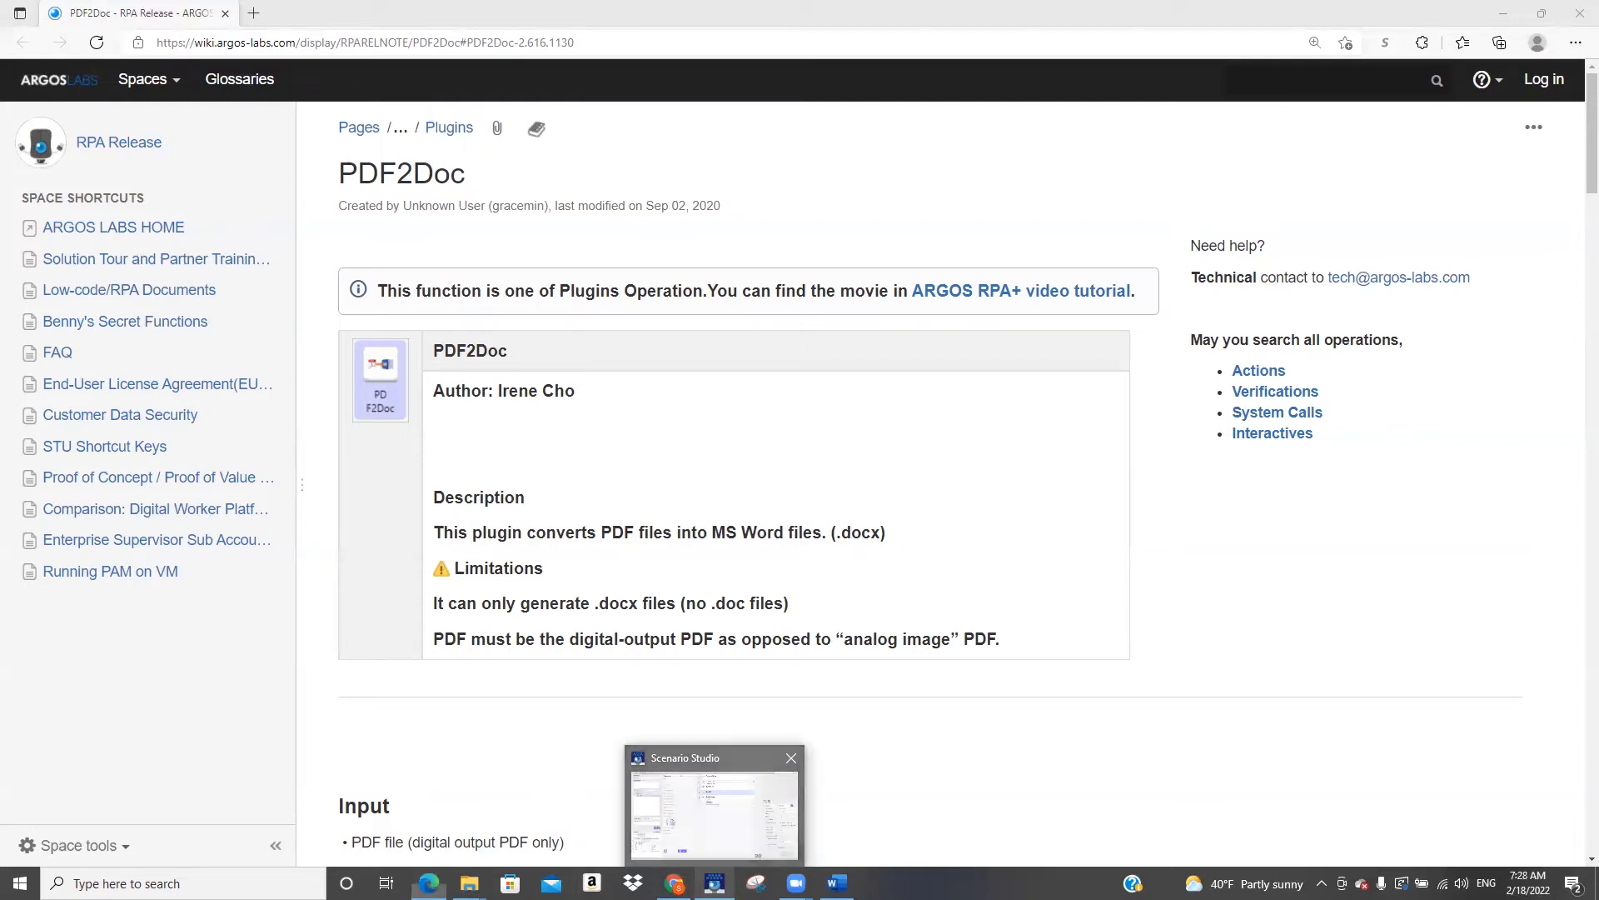
pyautogui.click(714, 812)
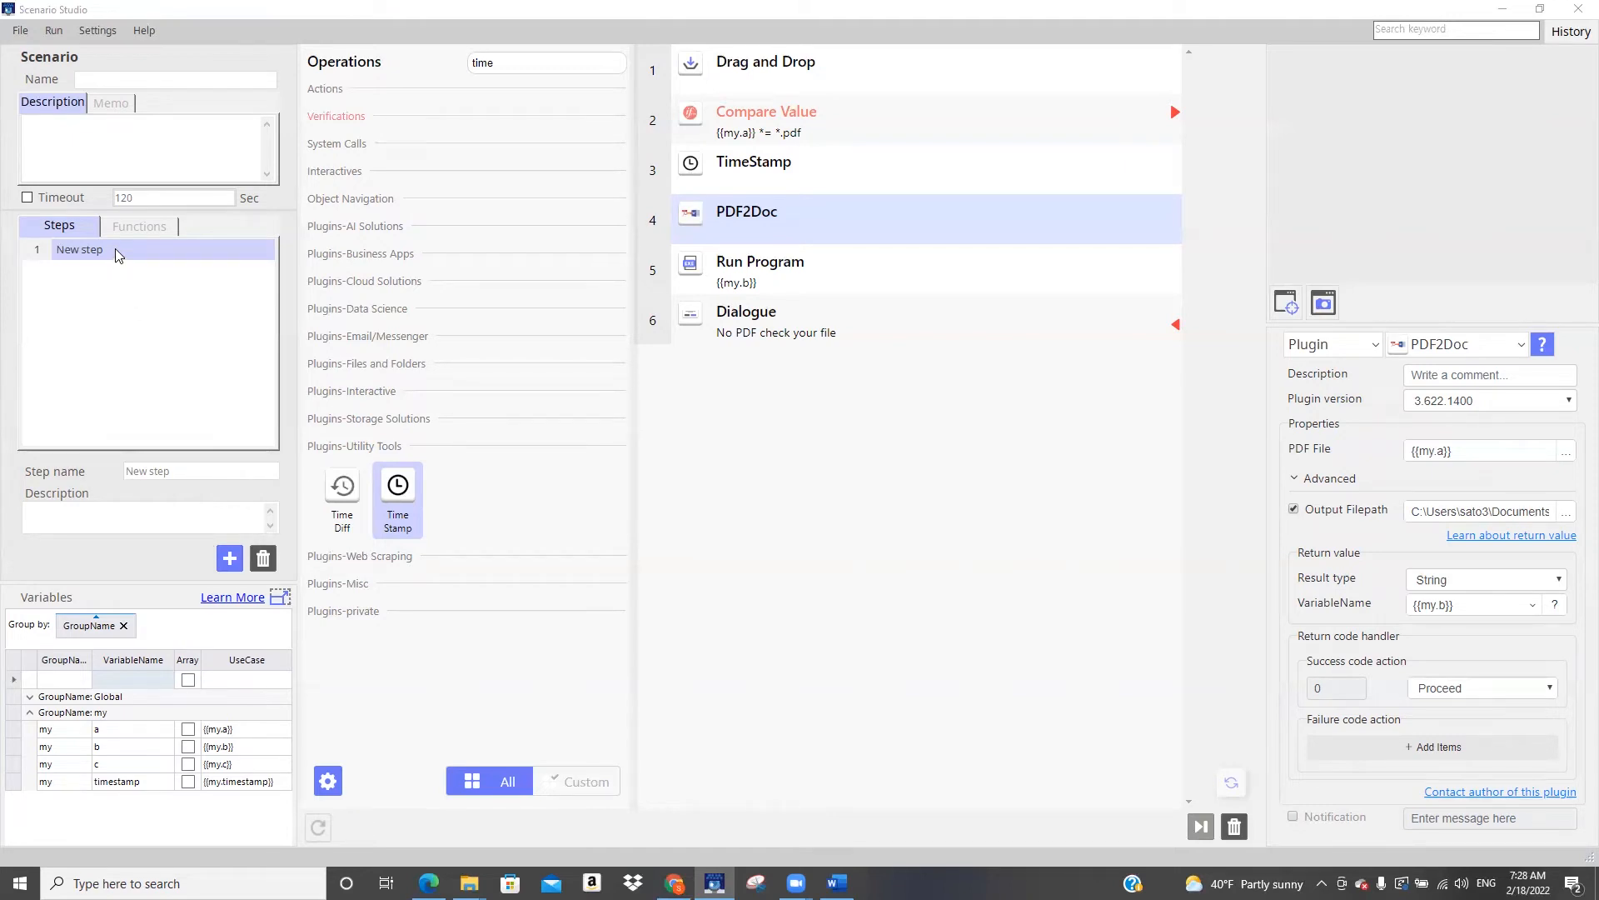
pyautogui.click(231, 559)
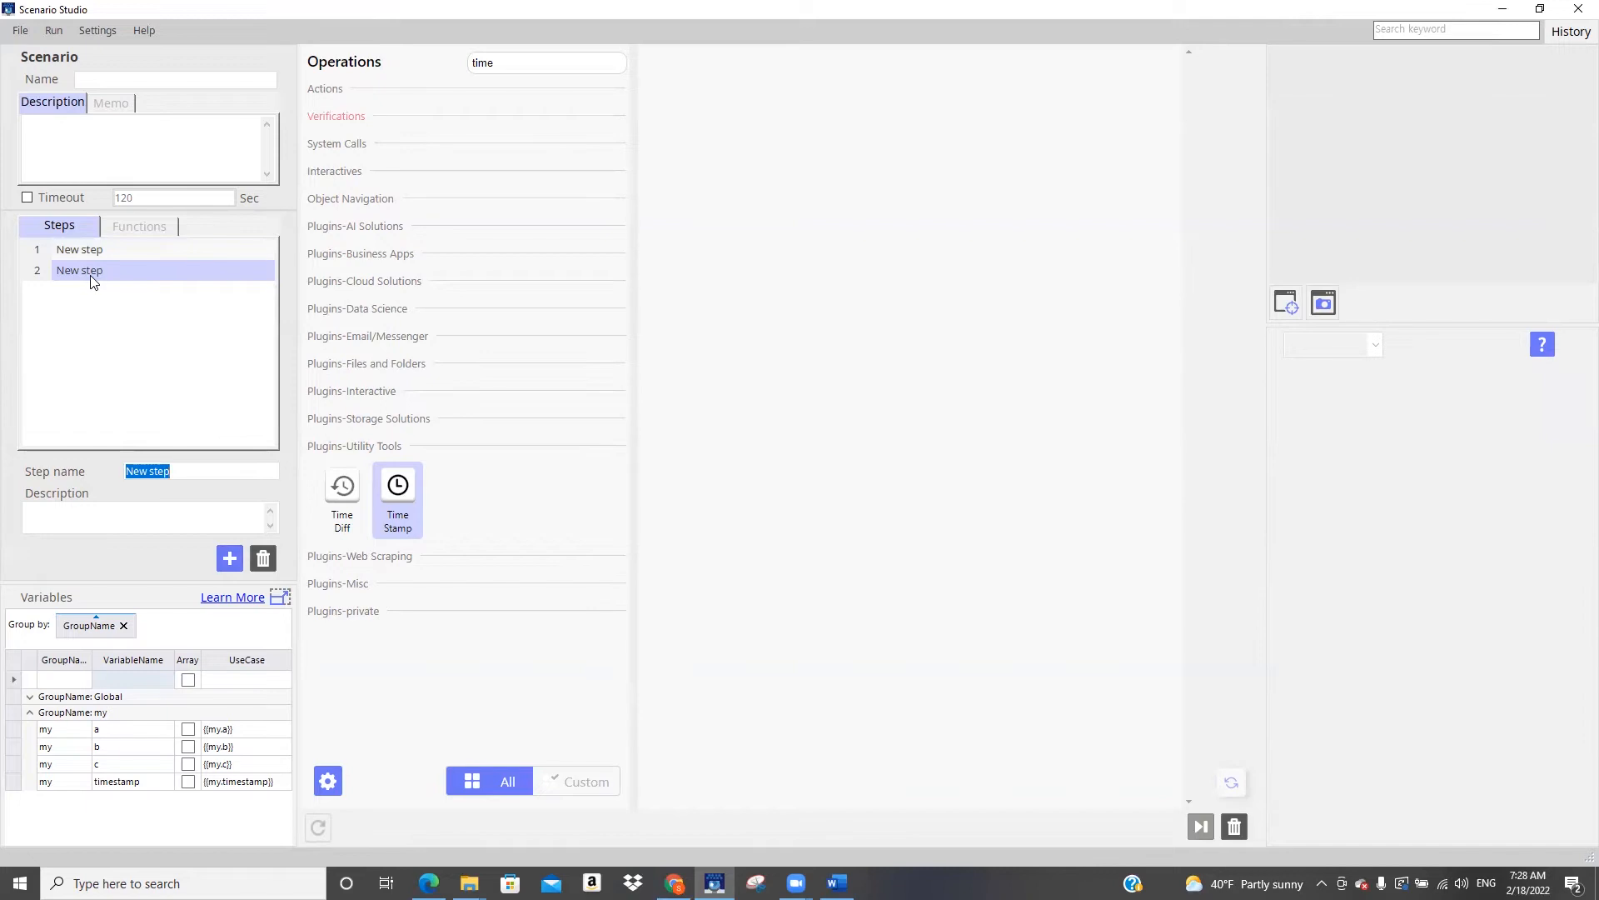
# Copy all six operations, from Drag and Drop through Dialogue, from the first step into the second step
pyautogui.click(108, 250)
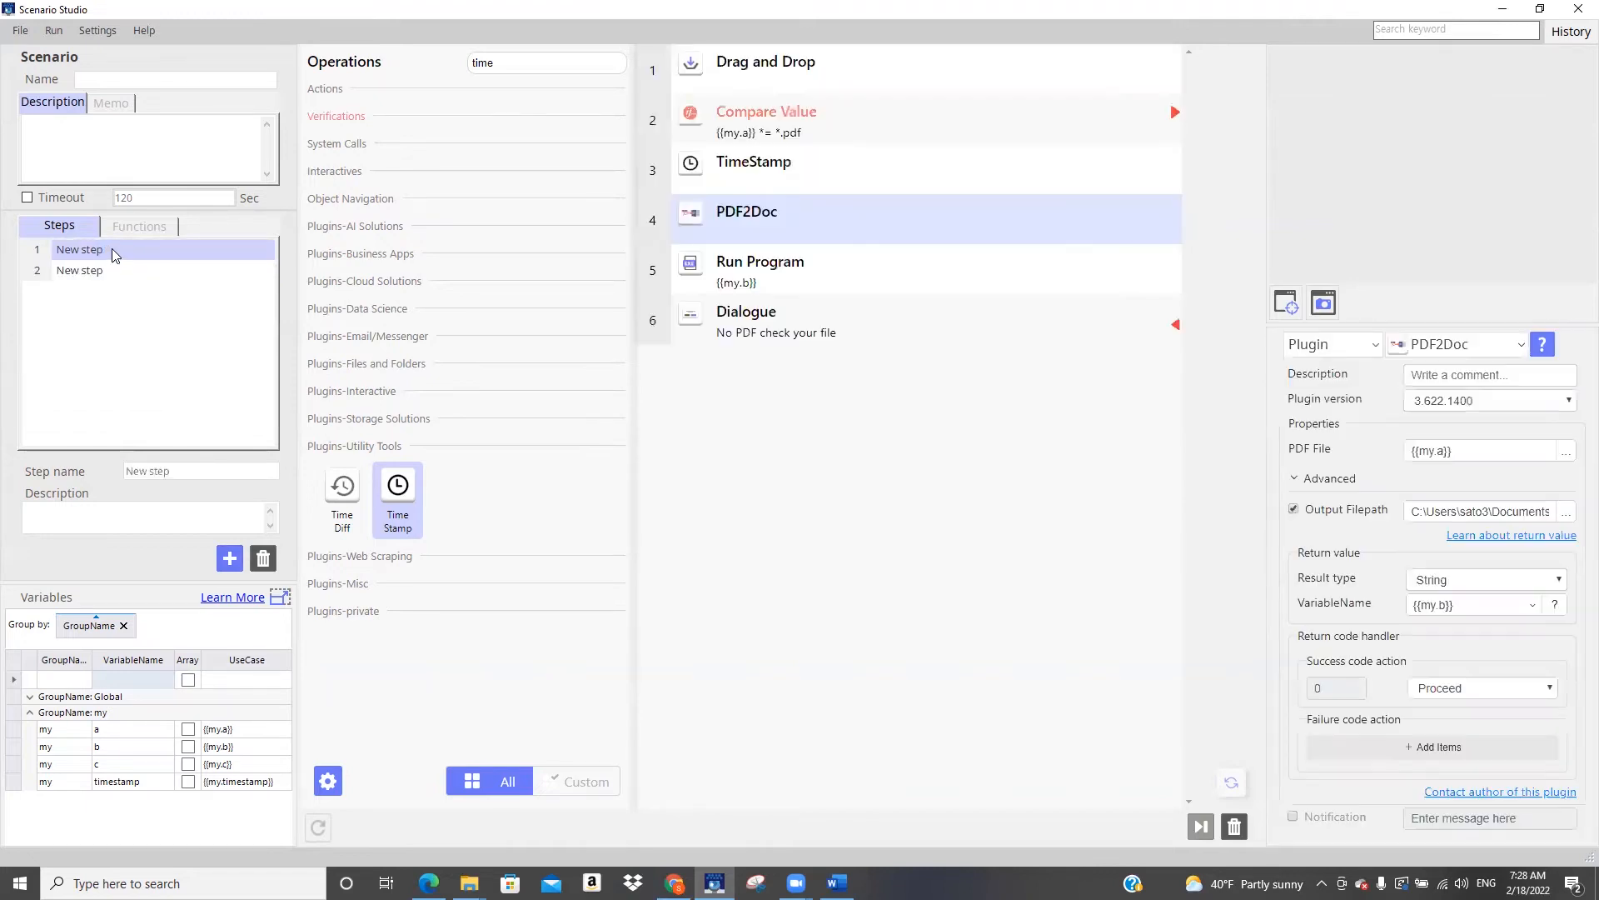
pyautogui.click(765, 72)
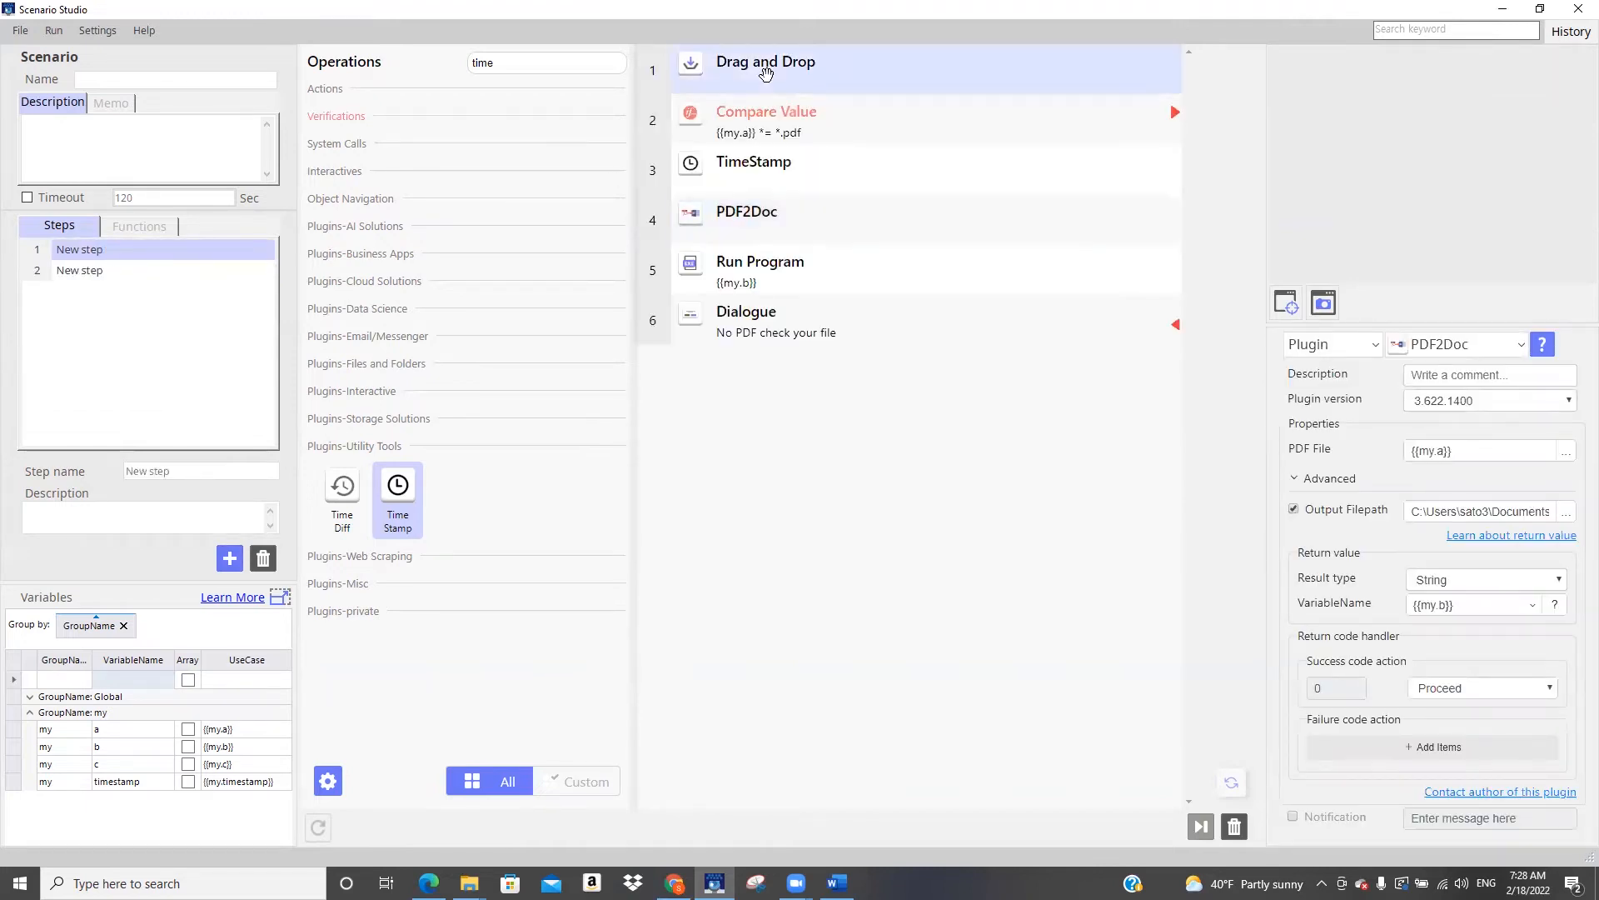
pyautogui.keyDown('shift'); pyautogui.click(733, 321); pyautogui.keyUp('shift')
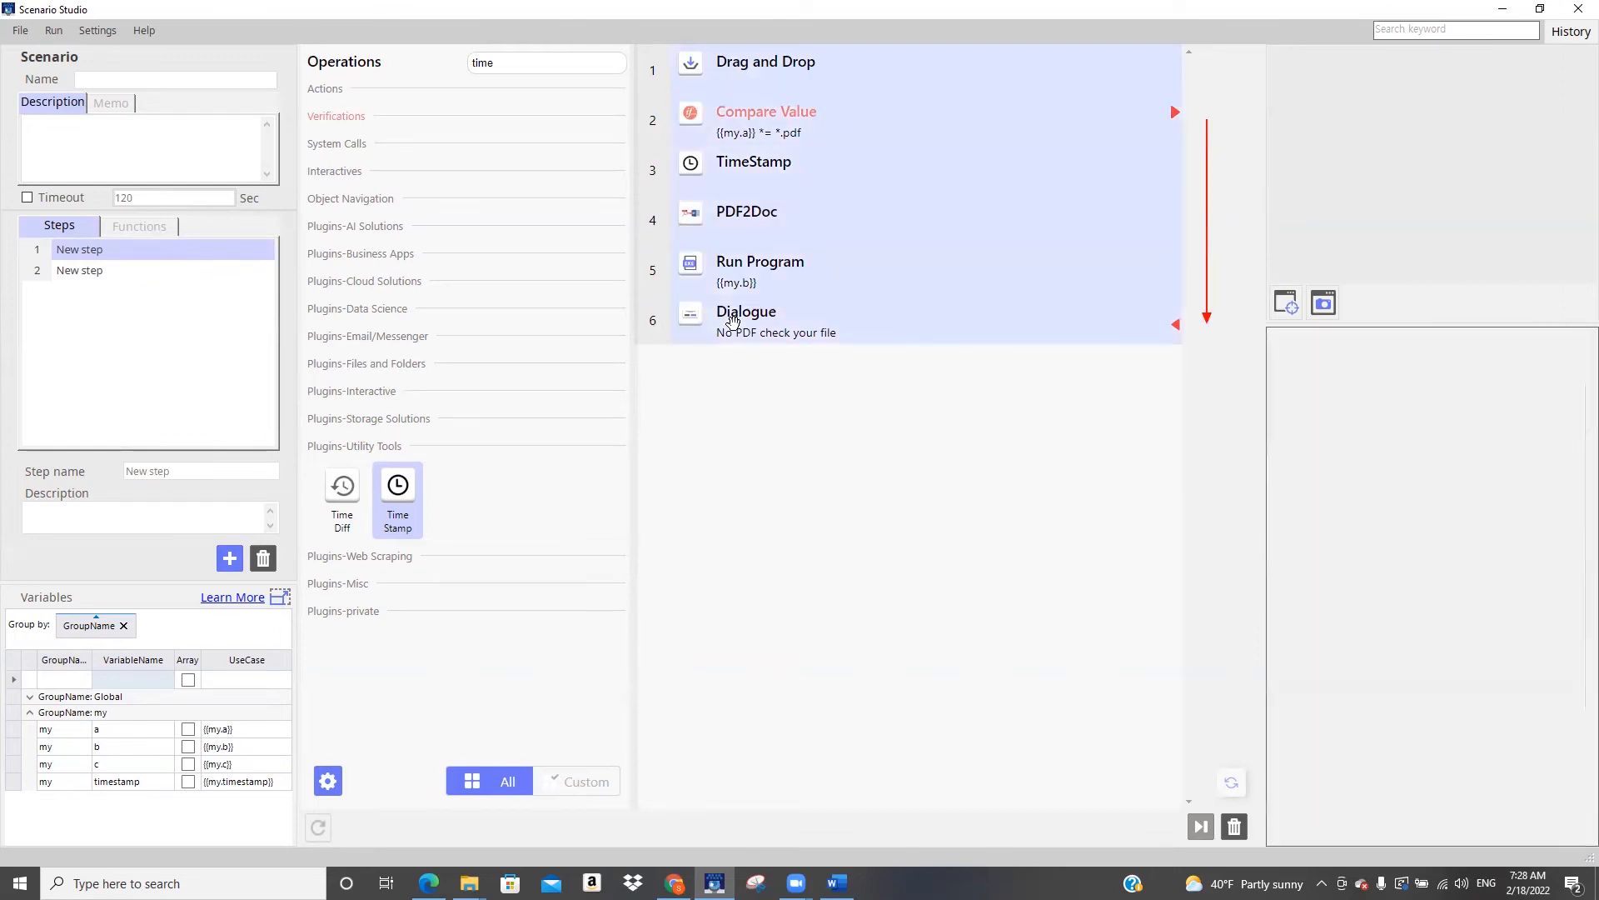
pyautogui.rightClick(811, 146)
pyautogui.moveTo(858, 225)
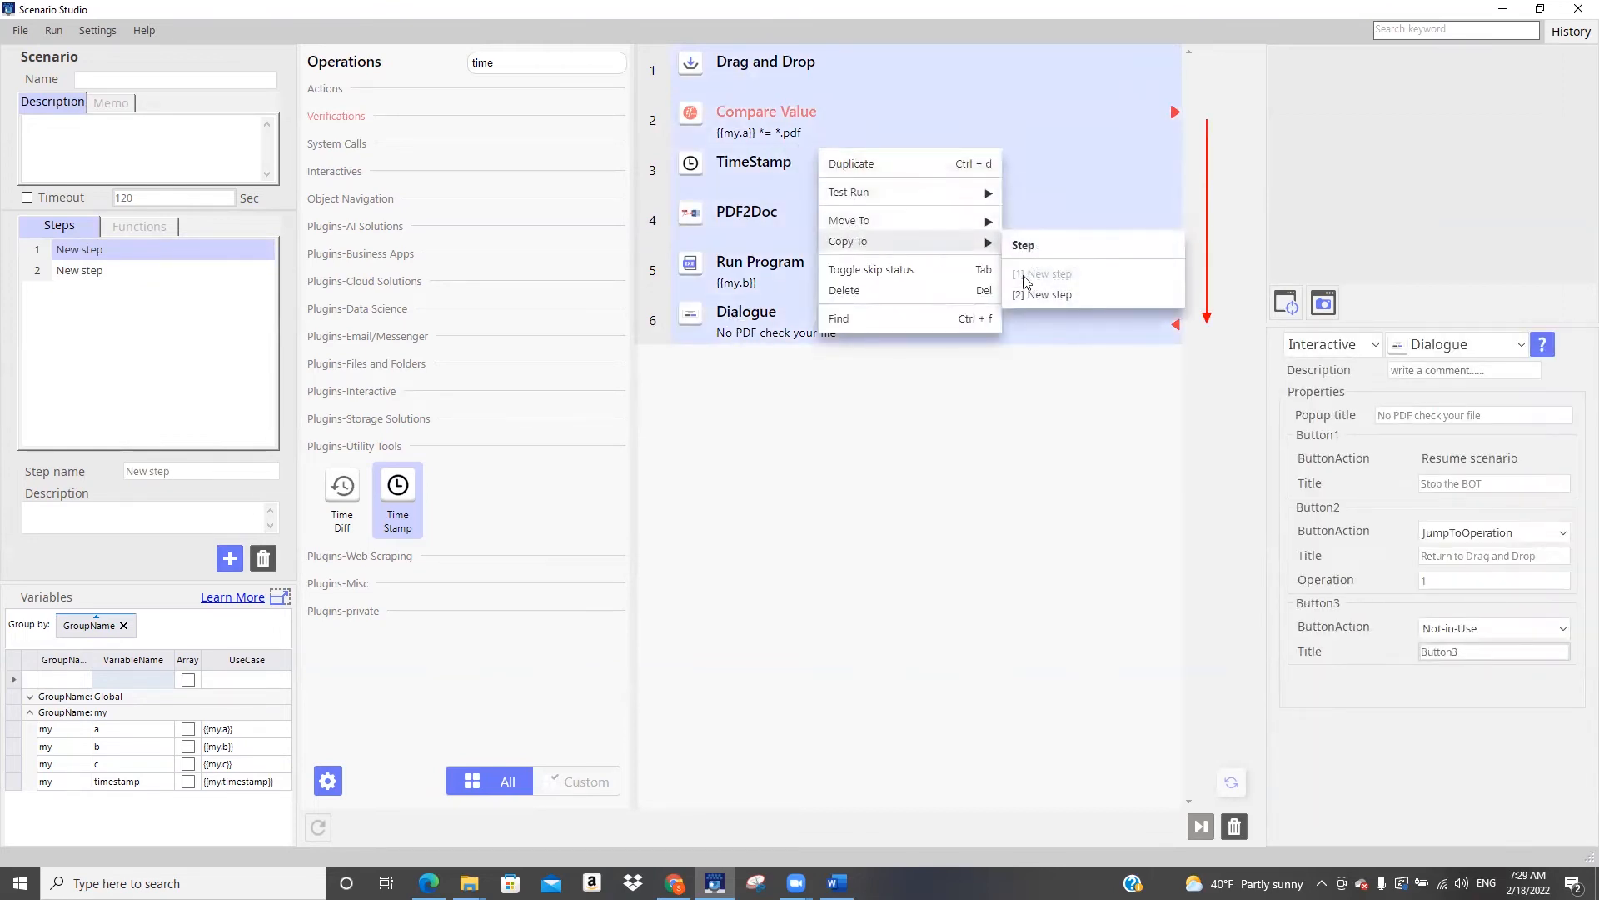
pyautogui.click(1029, 296)
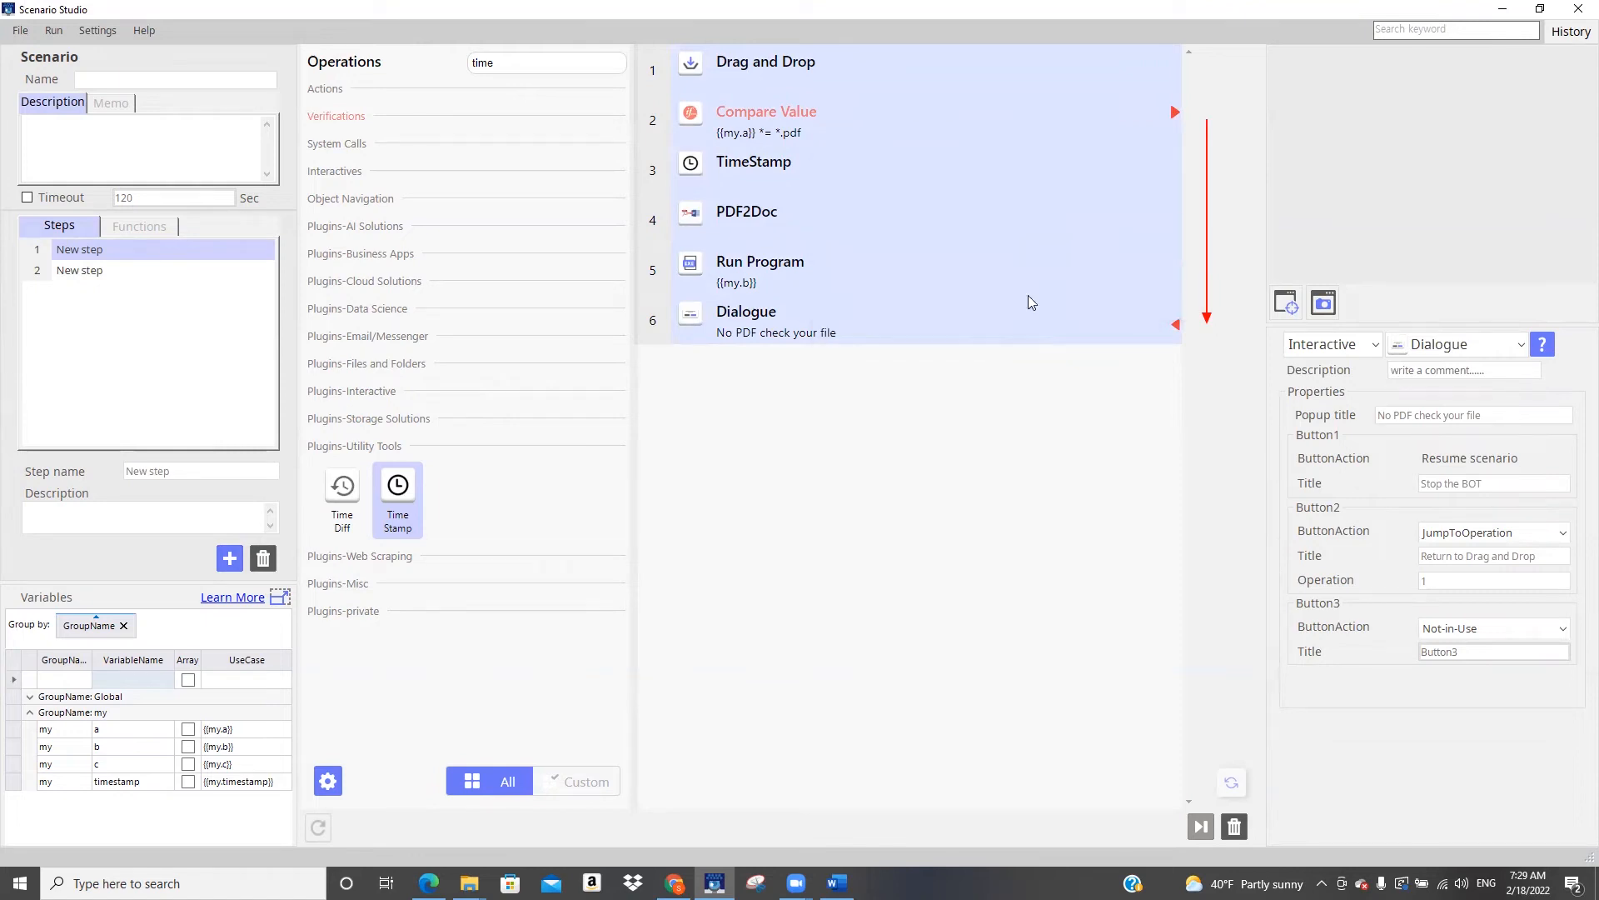
# Rename the second step as example
pyautogui.click(98, 272)
pyautogui.moveTo(175, 472); pyautogui.dragTo(101, 473)
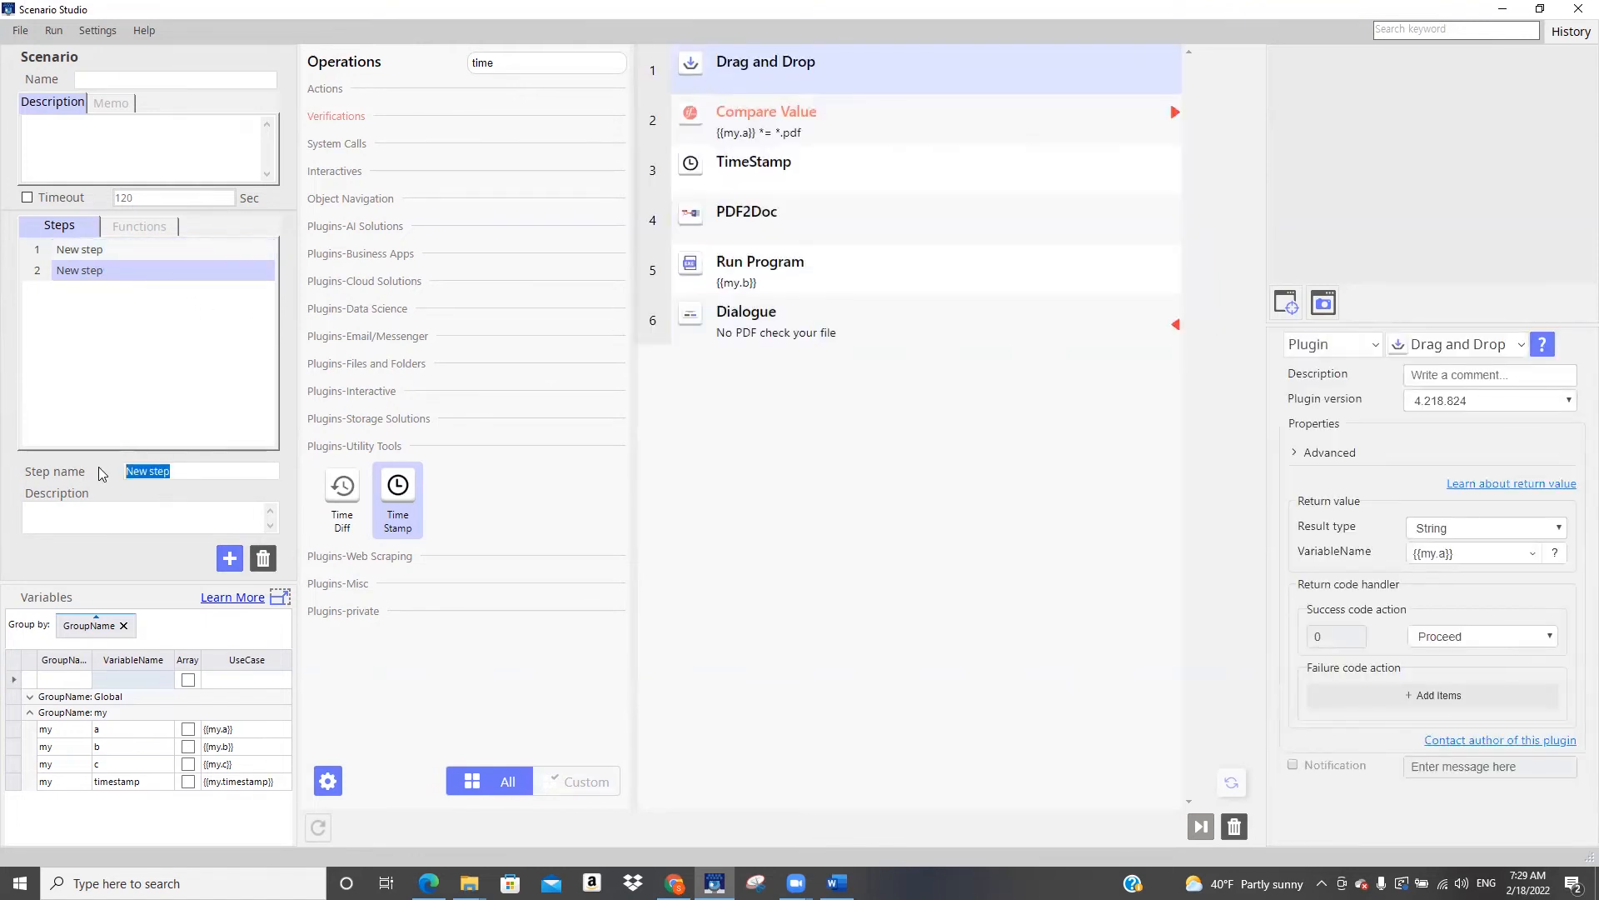
pyautogui.write('example')
pyautogui.click(173, 350)
# Replace the example step's Drag and Drop operation with a Folder Monitor operation
pyautogui.moveTo(621, 62); pyautogui.dragTo(398, 68)
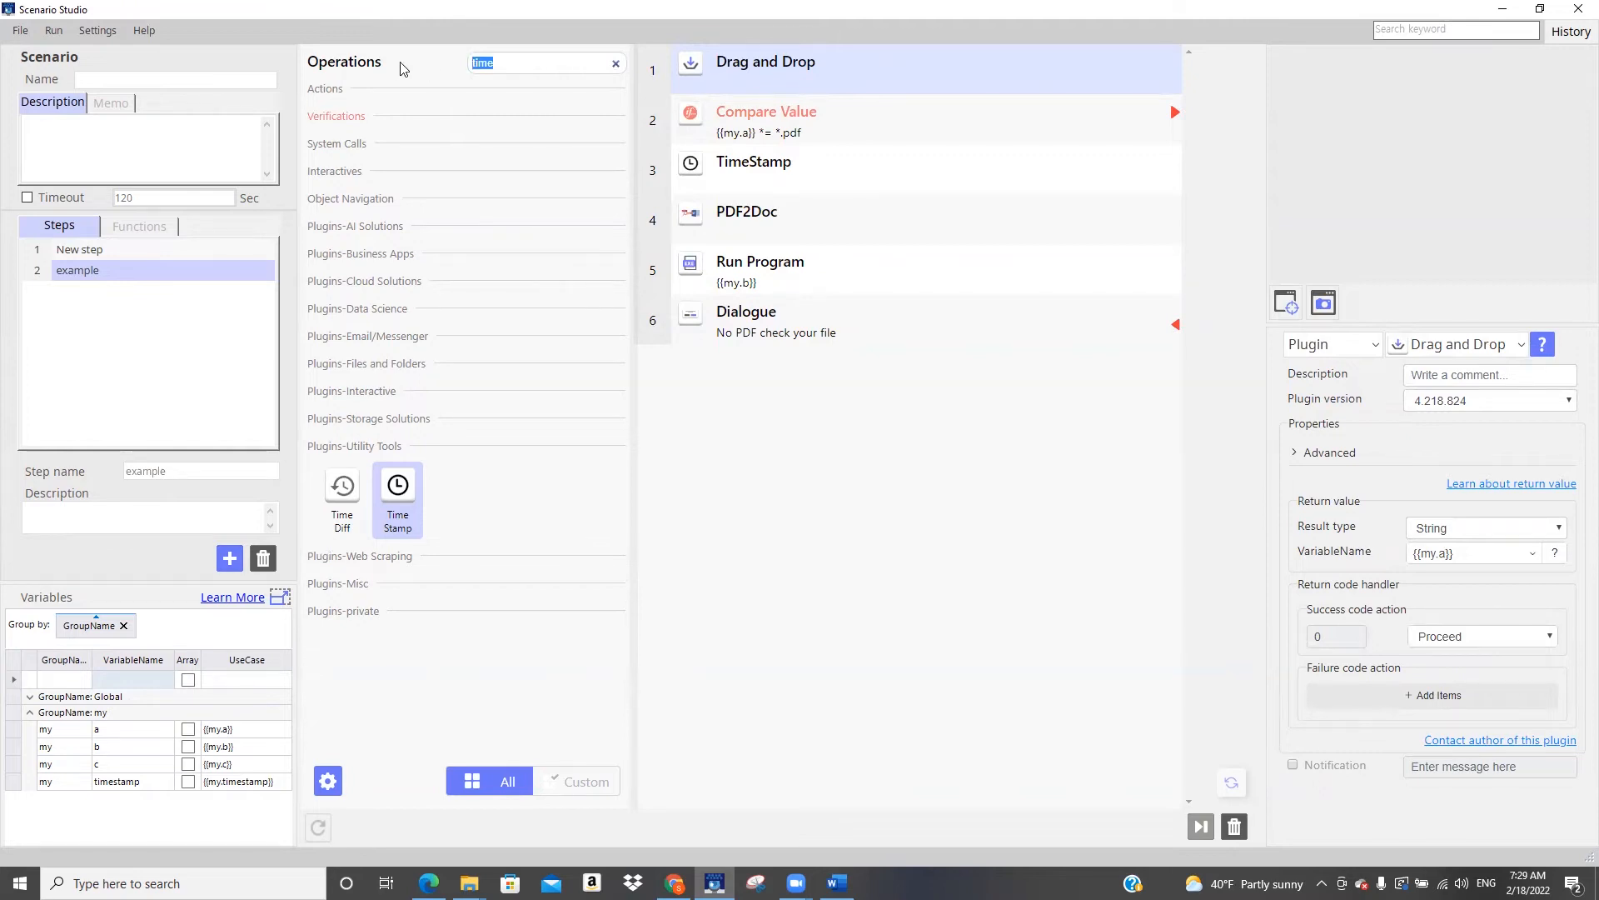
pyautogui.write('fold')
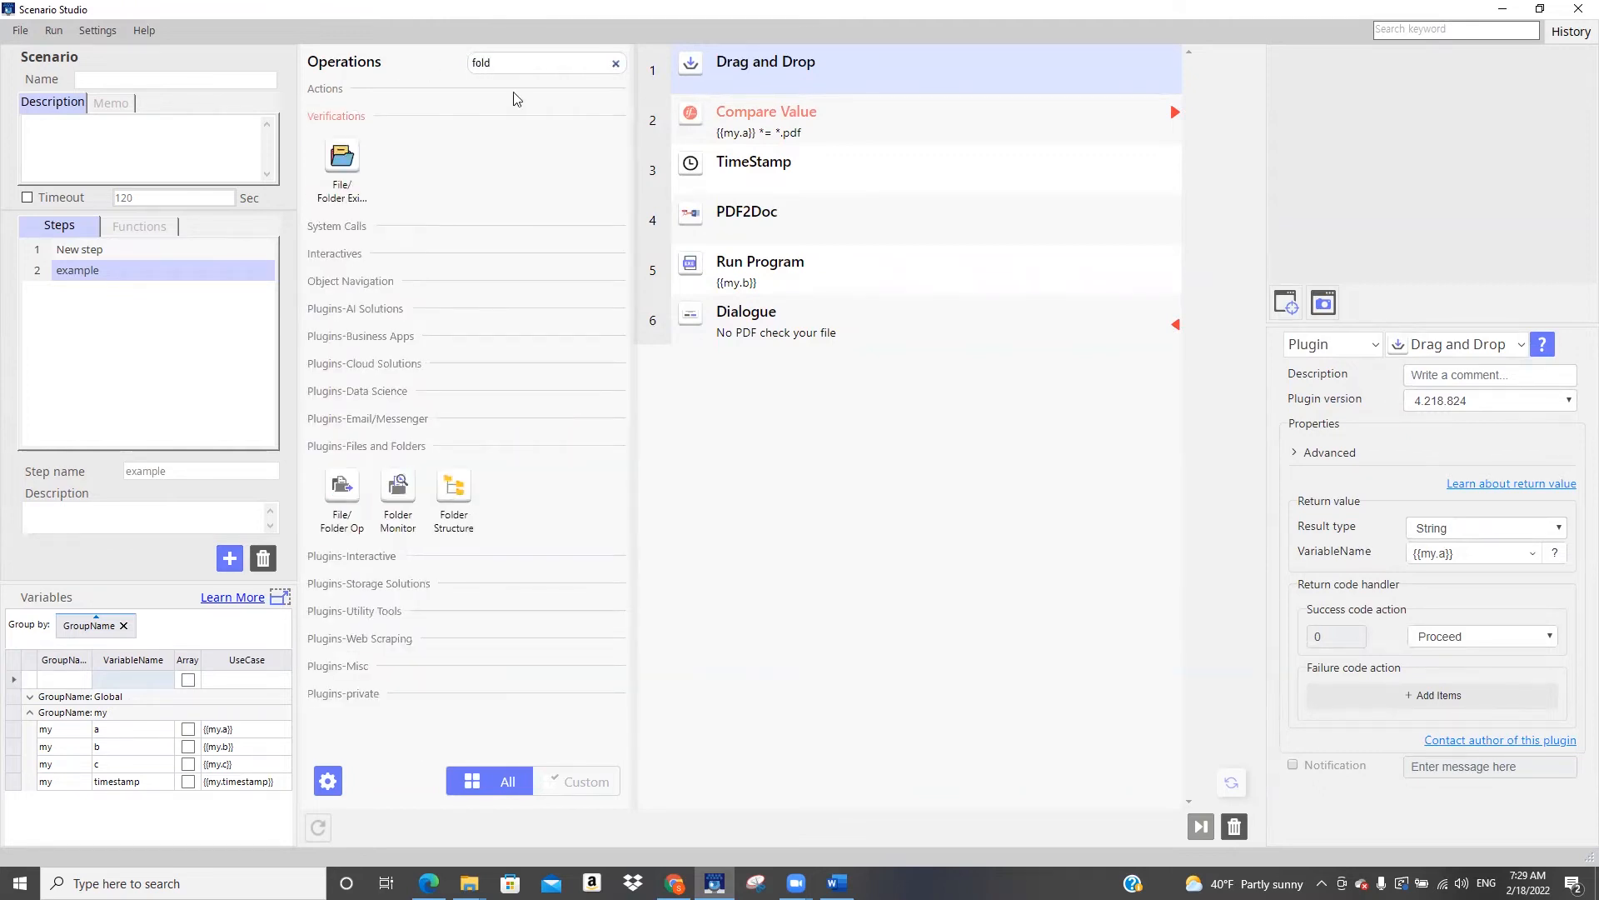
pyautogui.moveTo(398, 487); pyautogui.dragTo(725, 111)
pyautogui.click(767, 67)
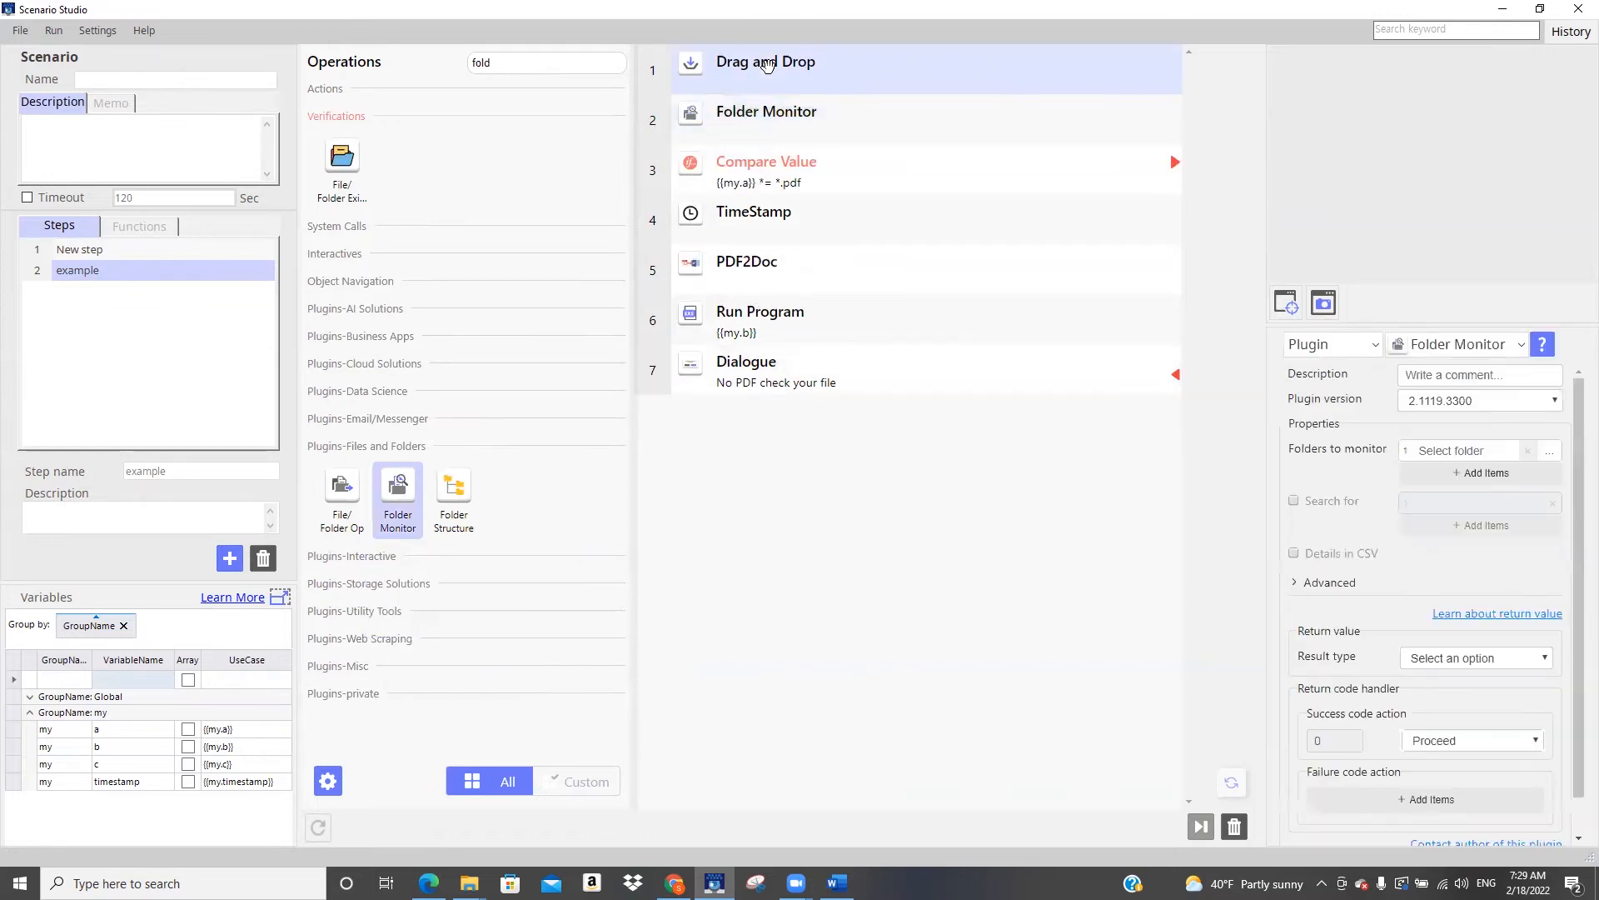
pyautogui.click(1235, 826)
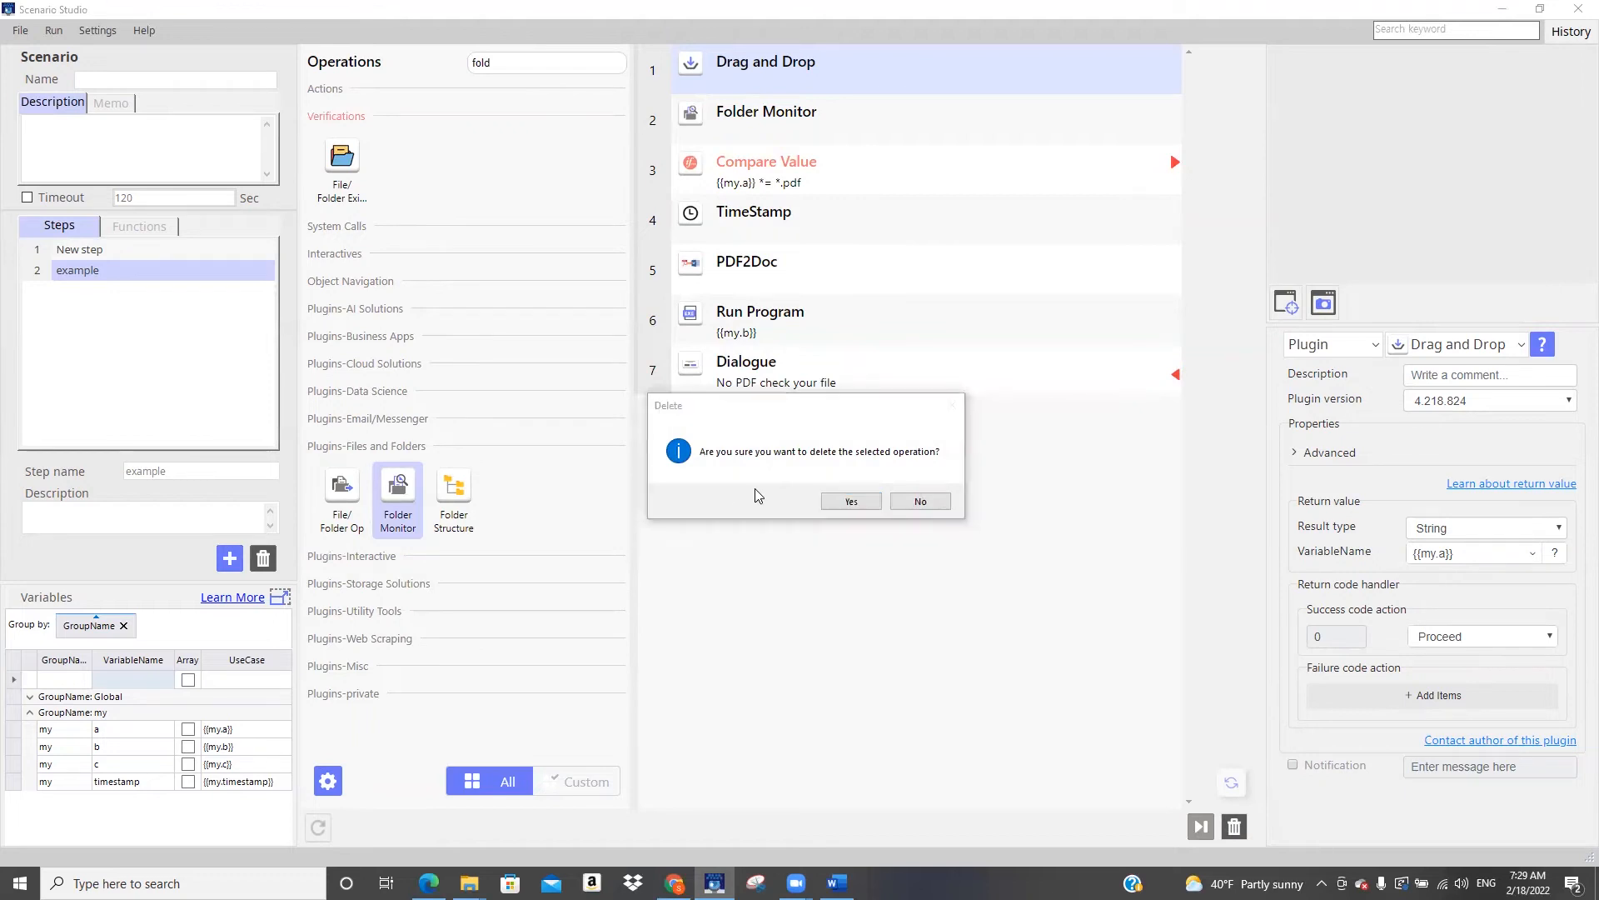
pyautogui.click(851, 500)
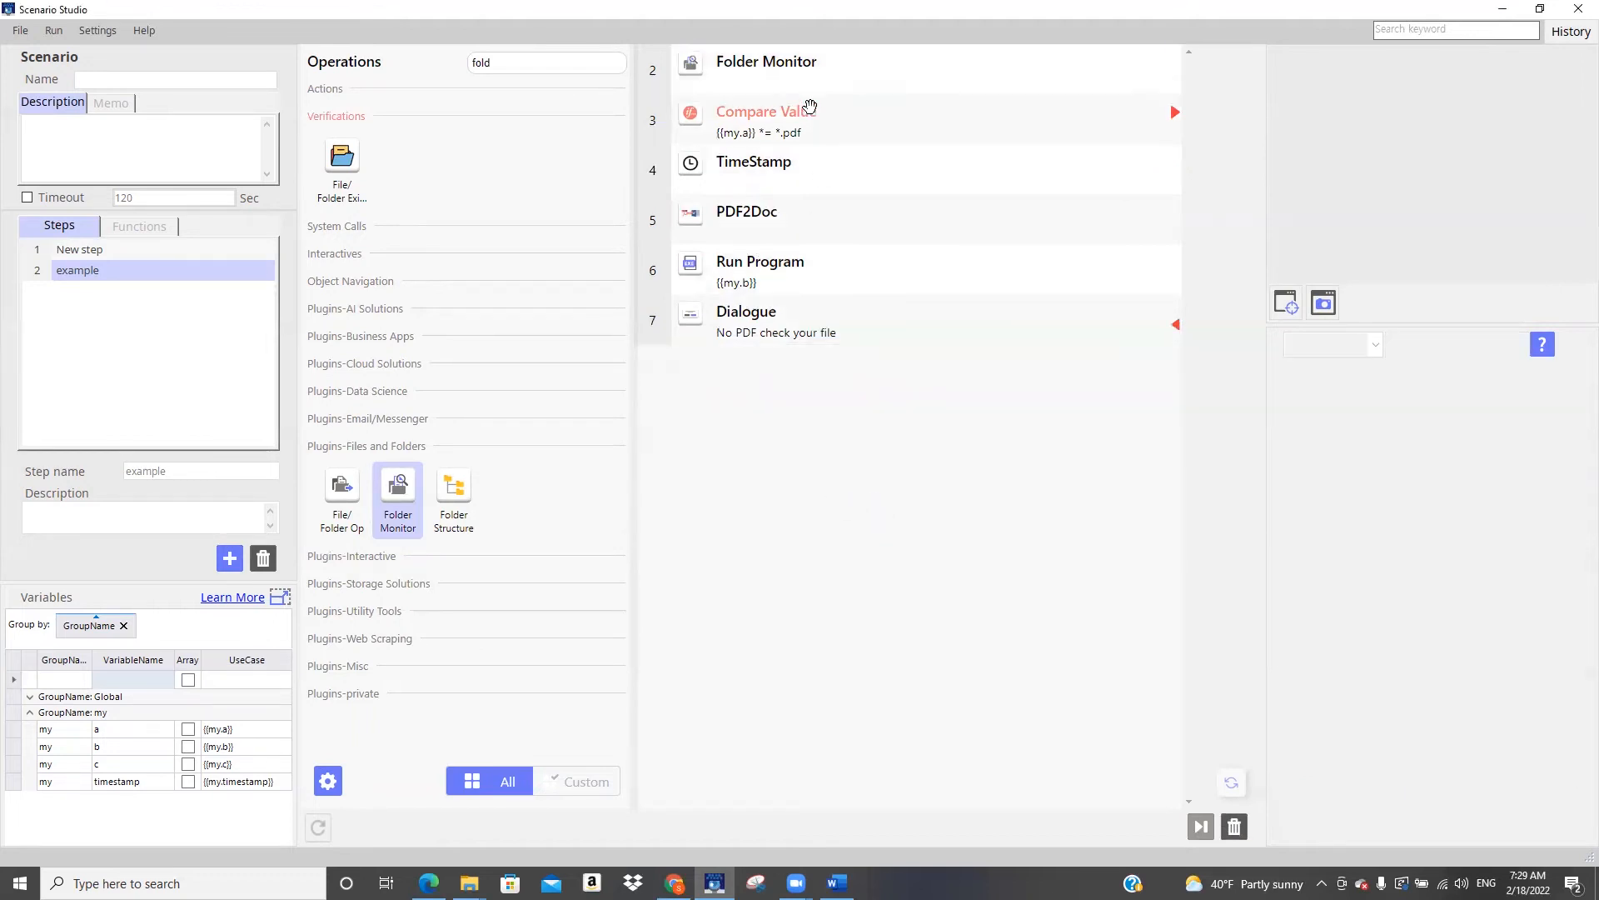
pyautogui.click(828, 81)
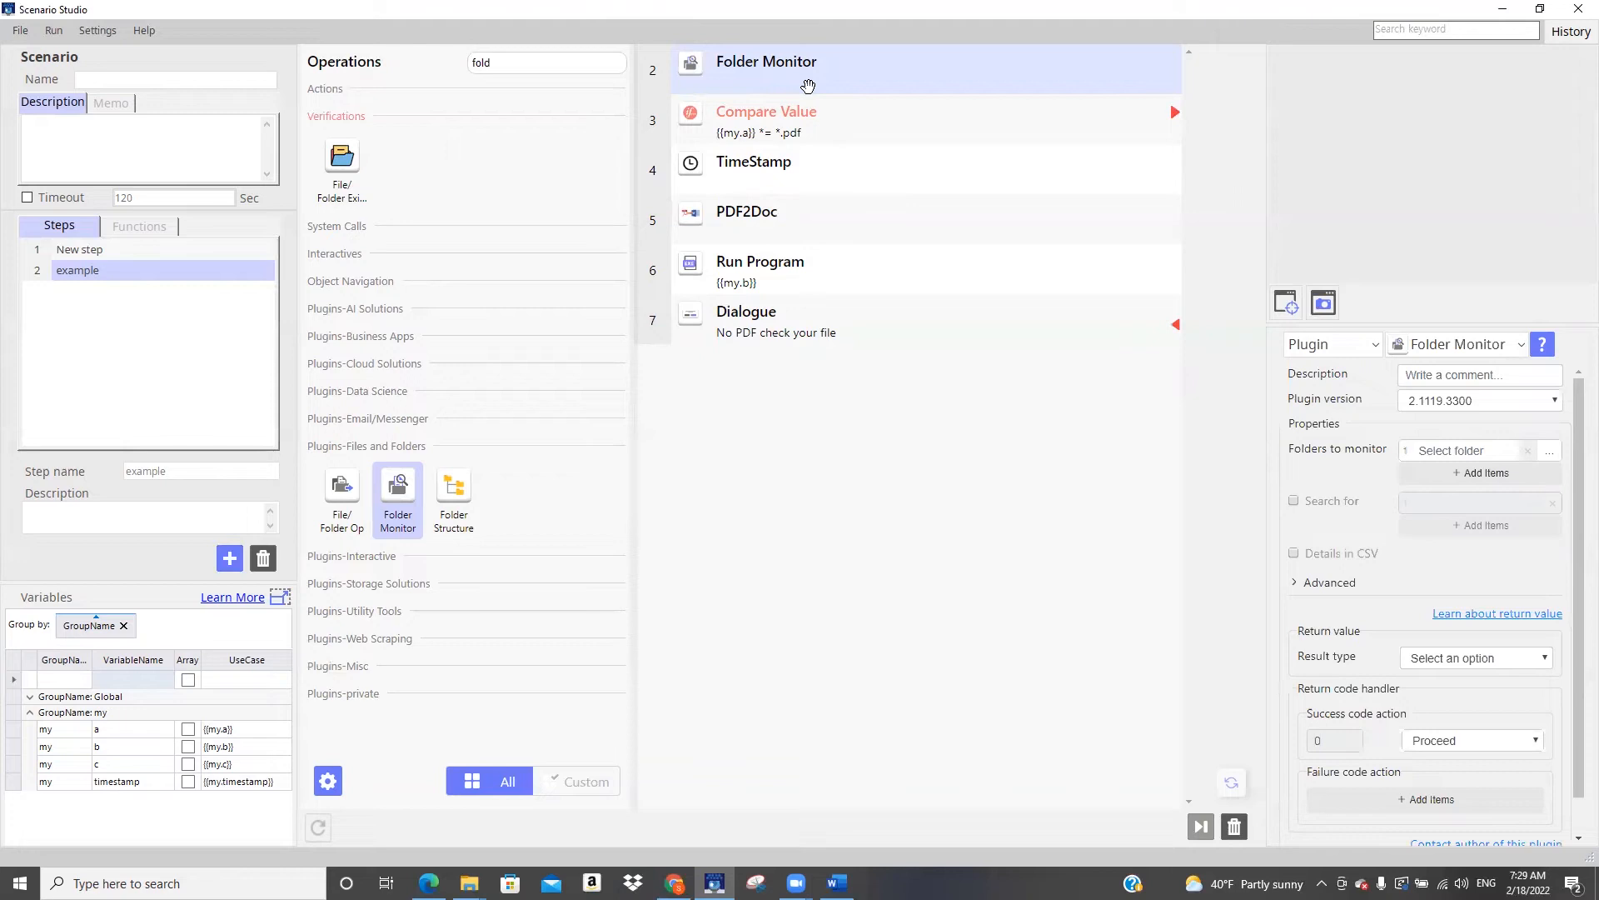
# Insert a Repeat operation after Folder Monitor and set its last operation to [5], the PDF2Doc operation
pyautogui.click(471, 64)
pyautogui.write('rep')
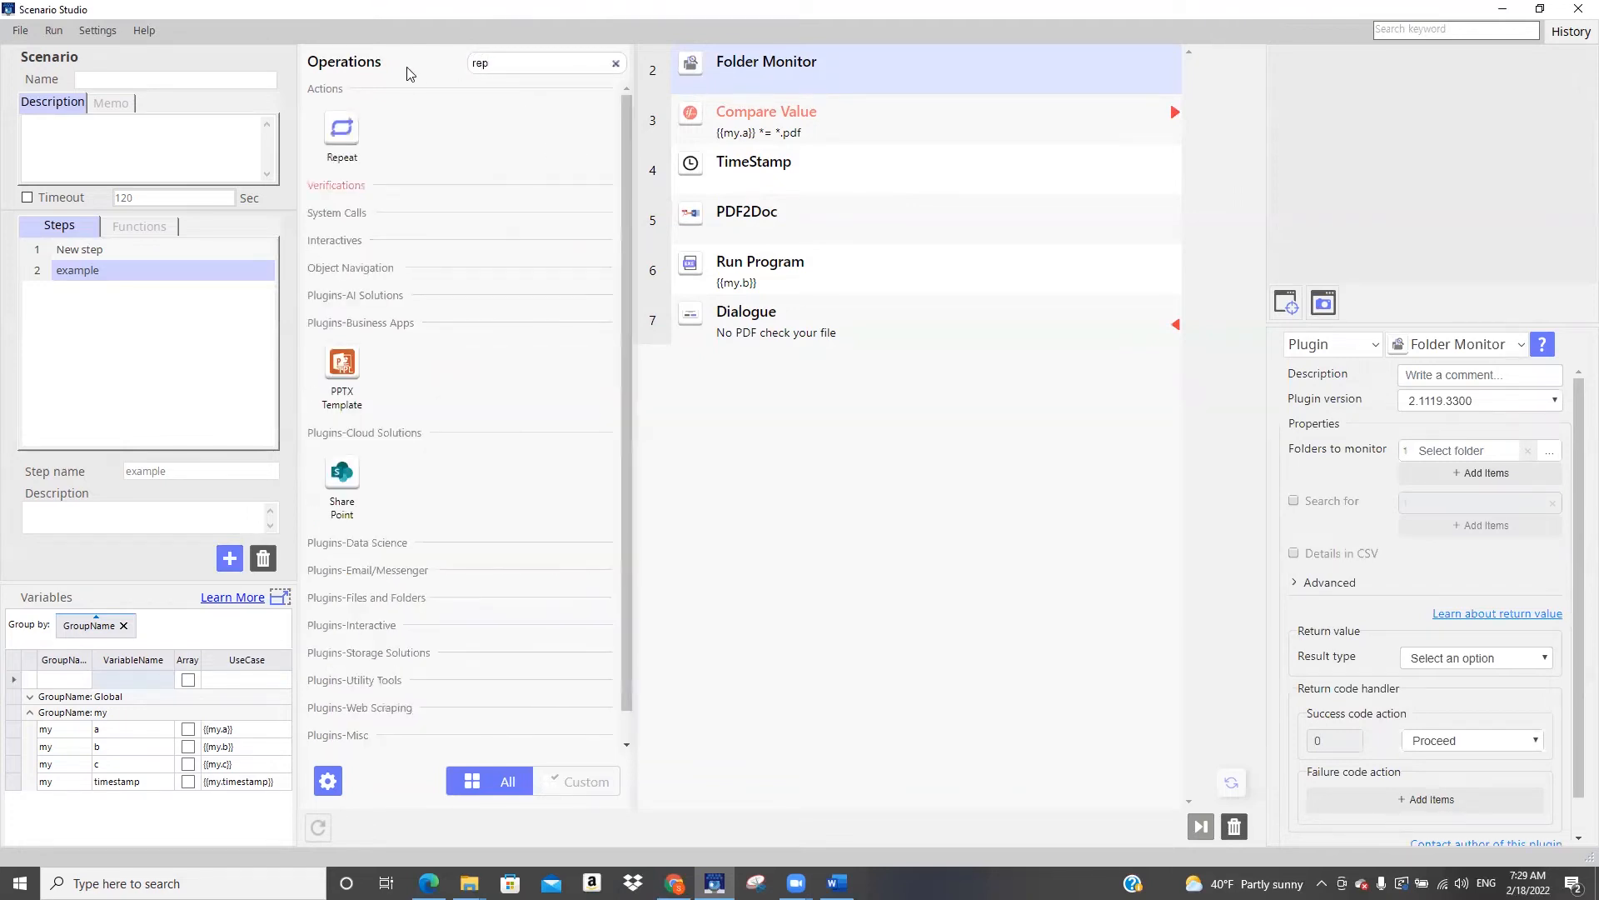
pyautogui.moveTo(336, 135); pyautogui.dragTo(692, 110)
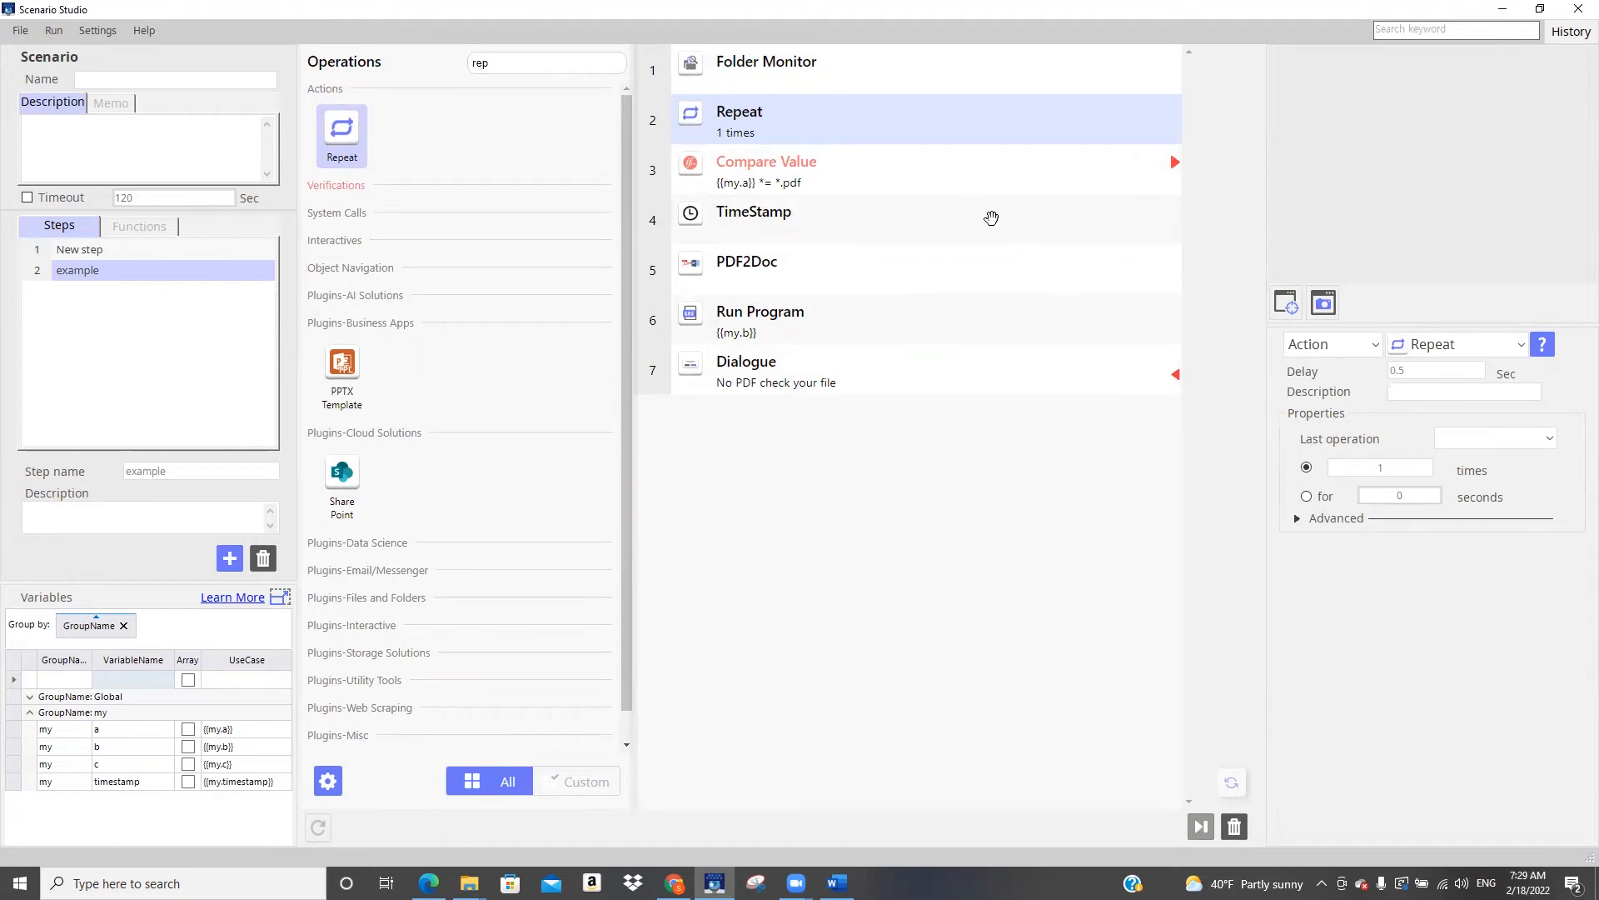
pyautogui.click(1497, 440)
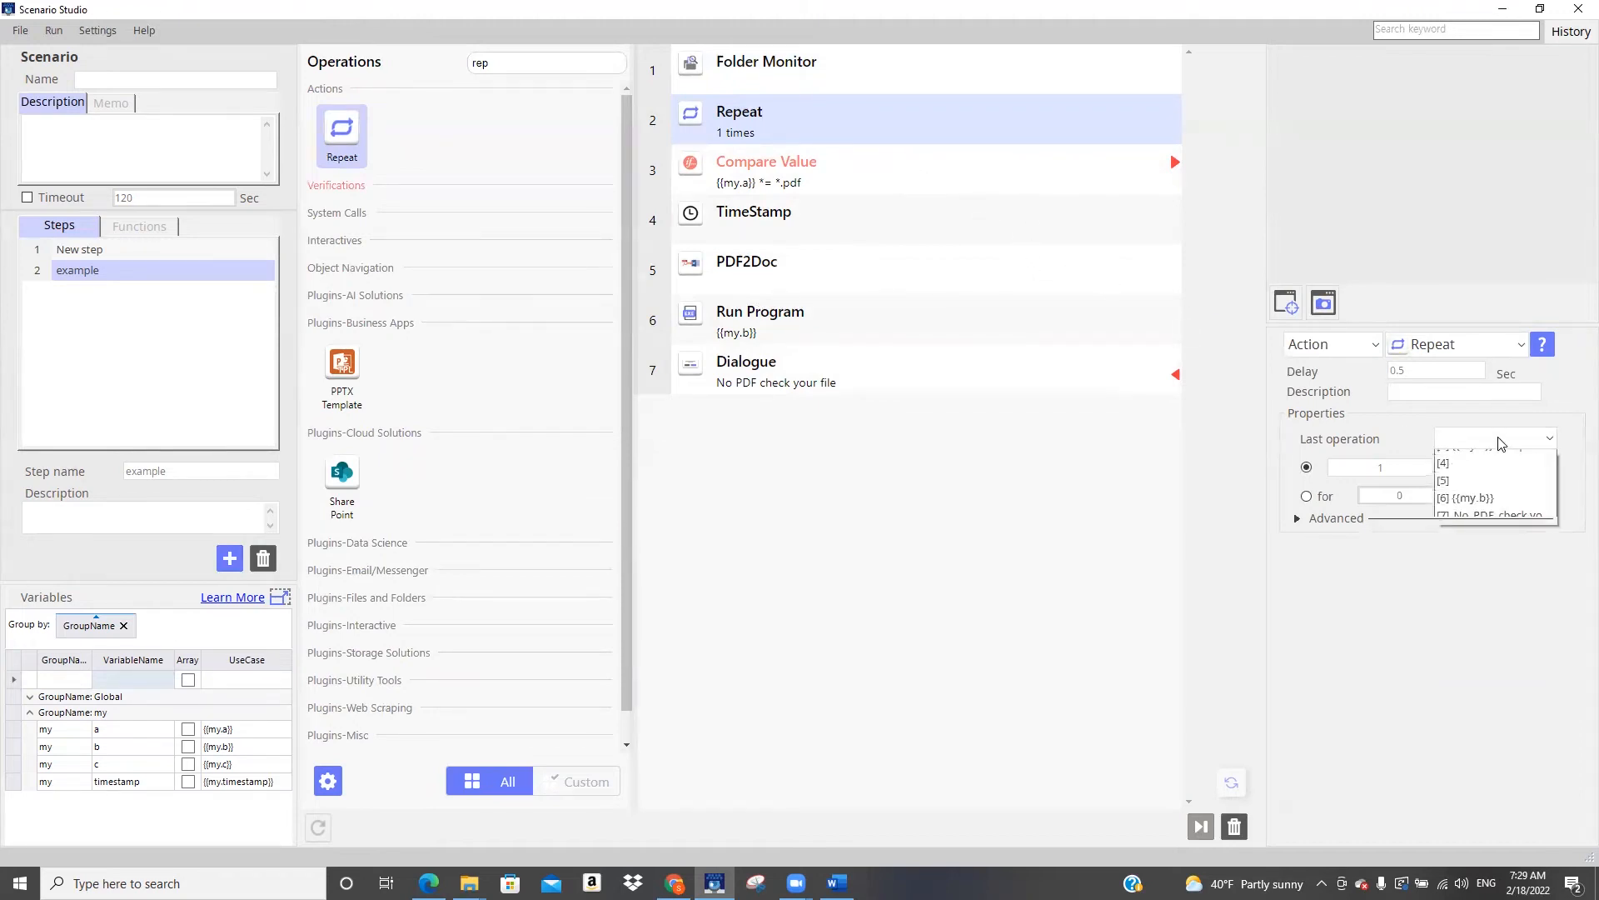
pyautogui.click(1504, 510)
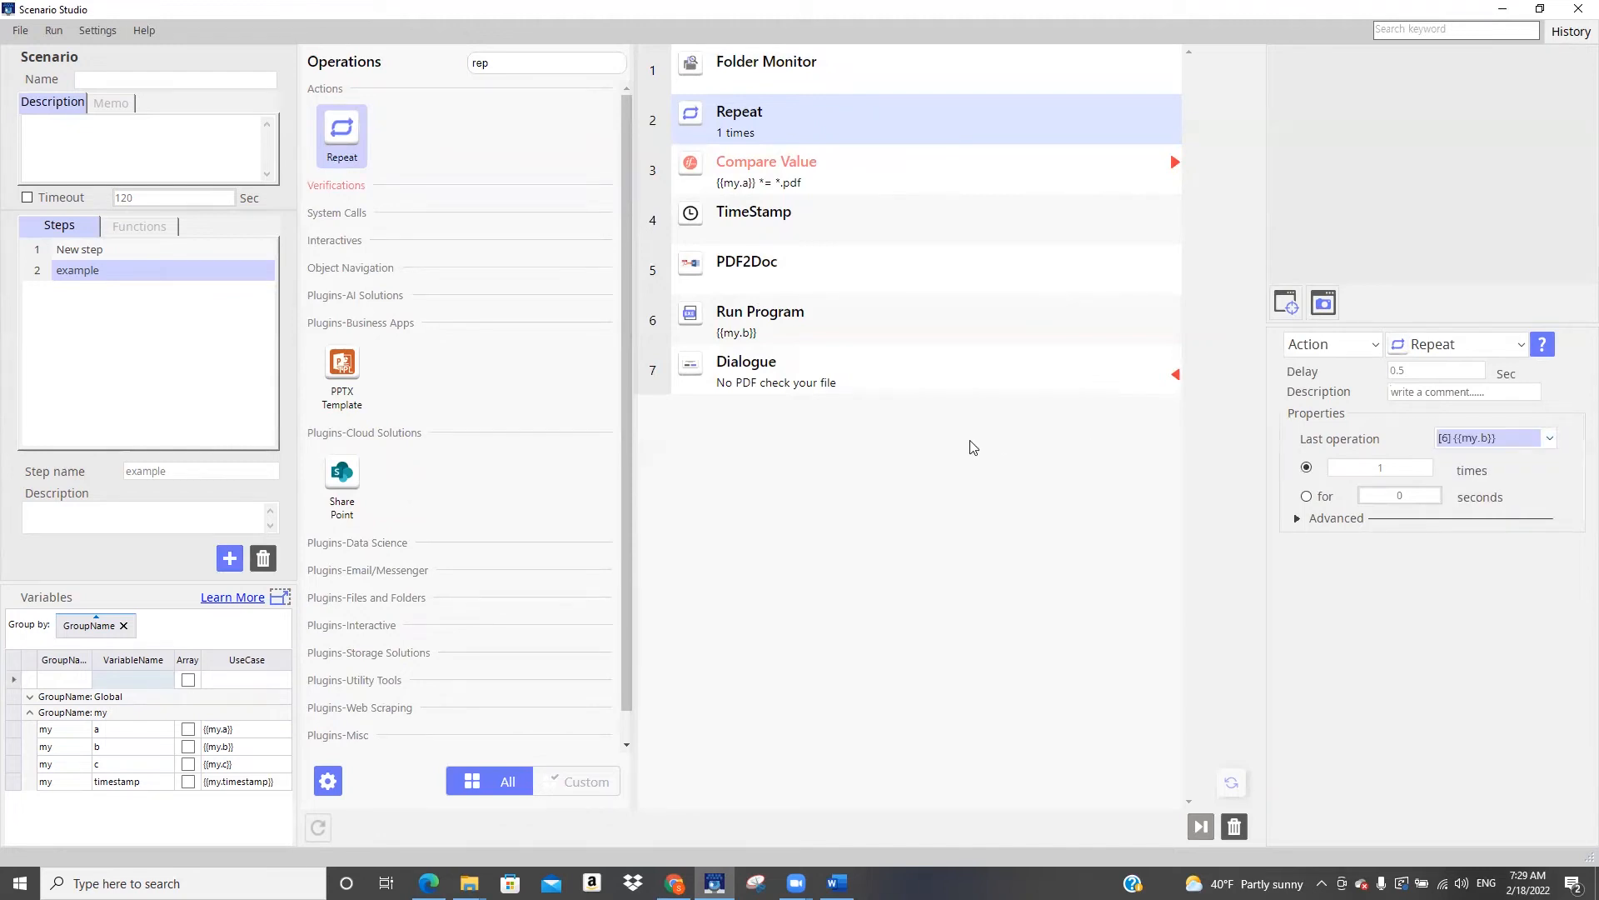
pyautogui.click(1540, 442)
pyautogui.click(1523, 496)
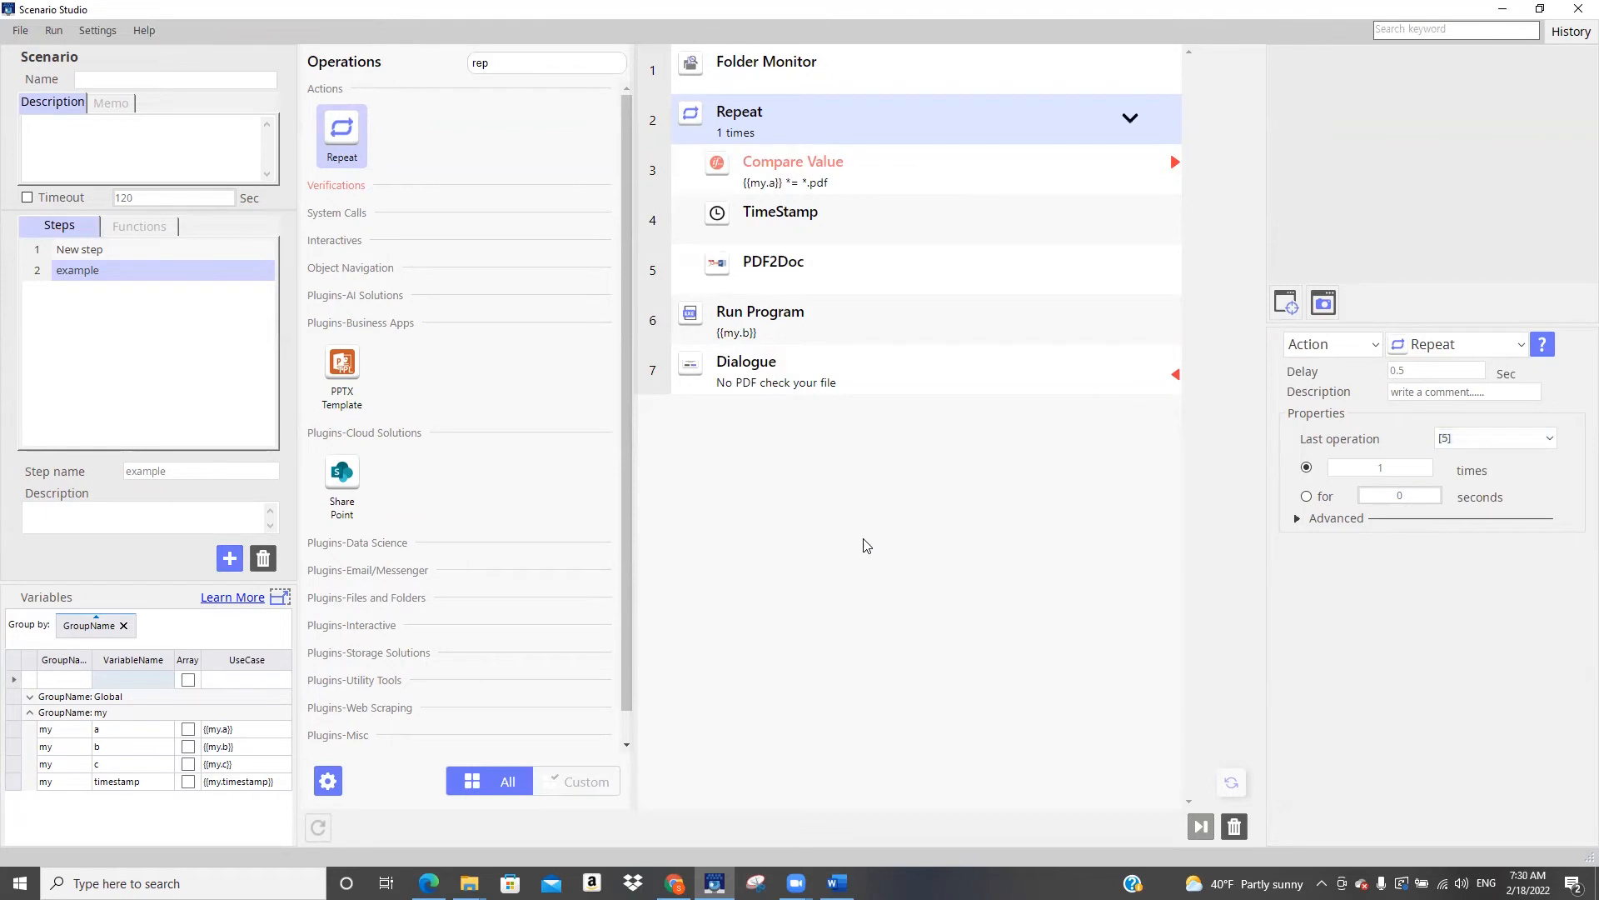
# Delete the Run Program operation from the example step
pyautogui.click(776, 317)
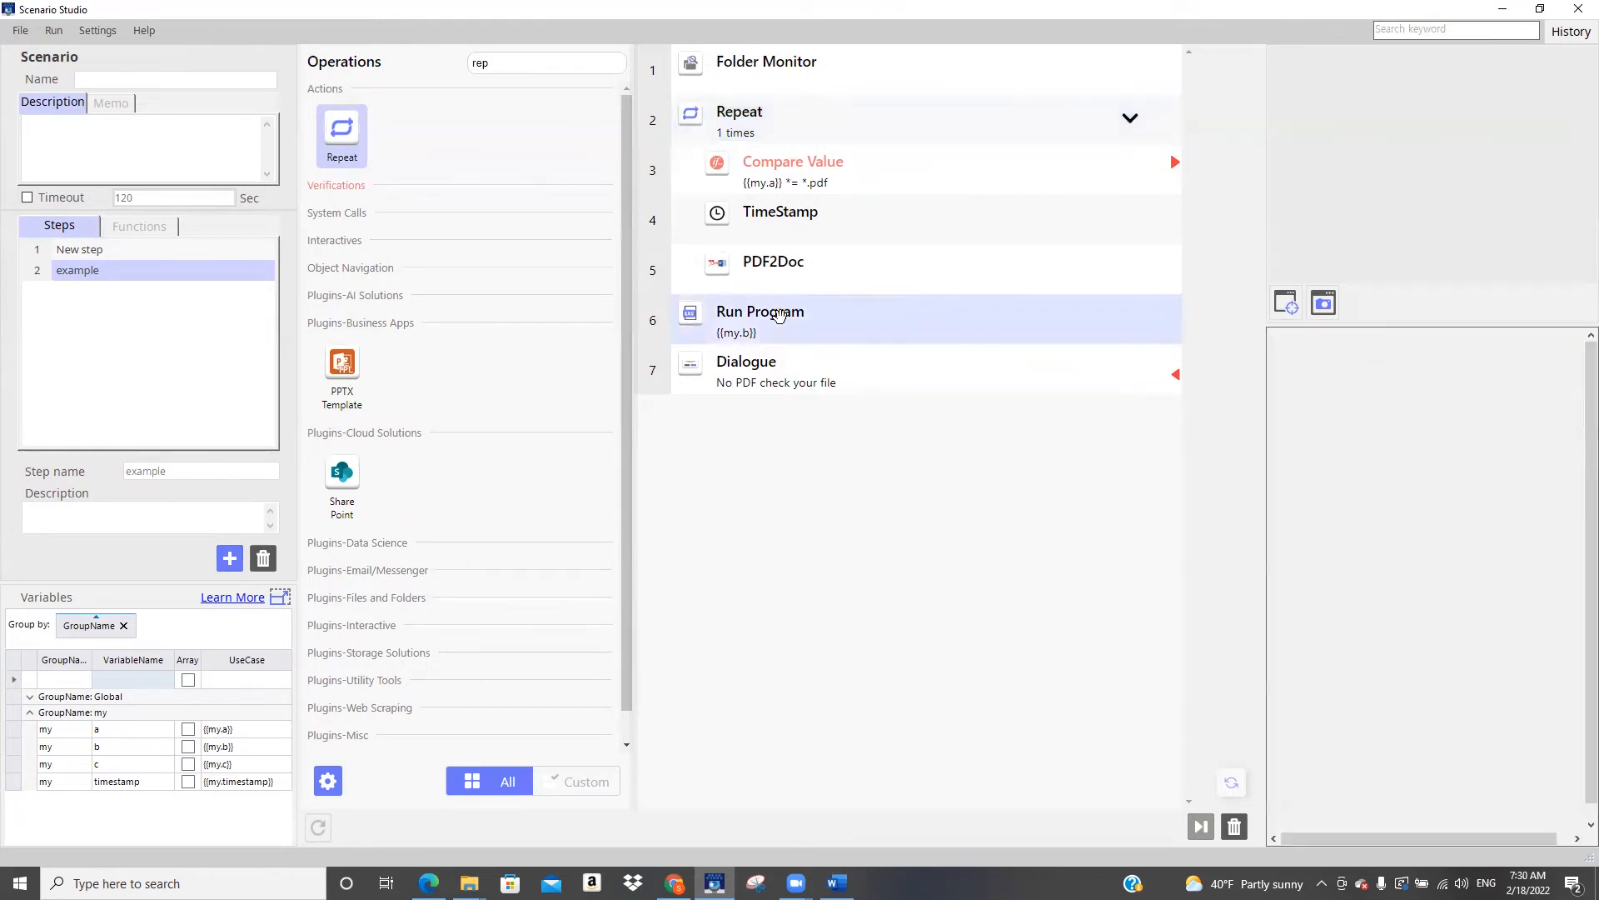
pyautogui.click(1233, 827)
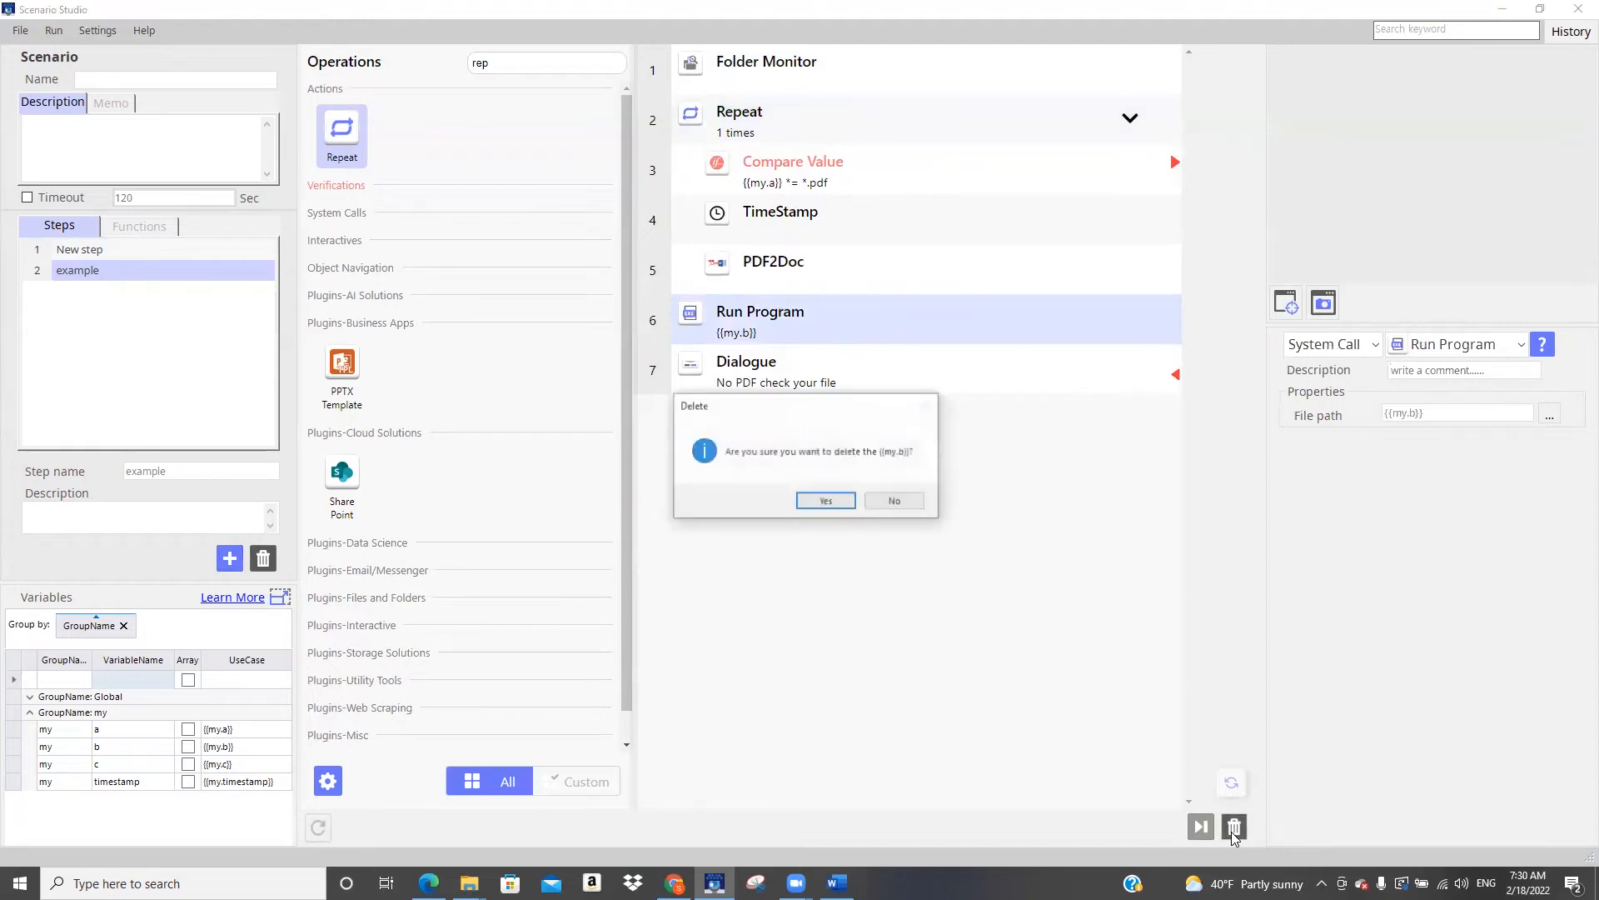
pyautogui.click(827, 503)
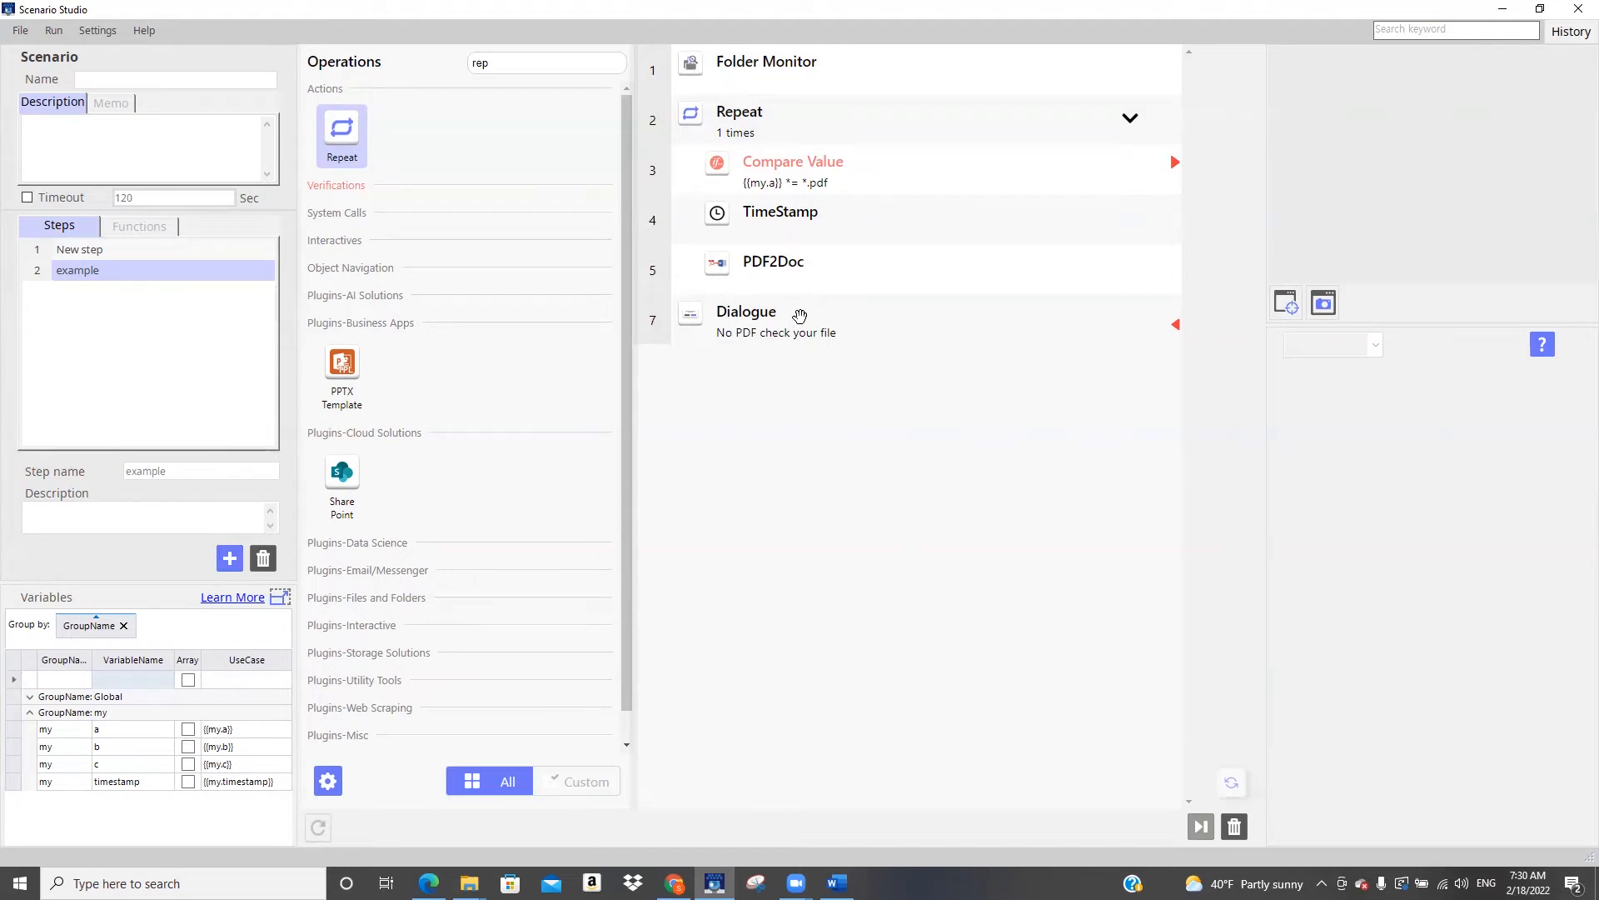
# Review the Folder Monitor, Dialogue and Repeat settings and try marking variable a as an array
pyautogui.click(787, 64)
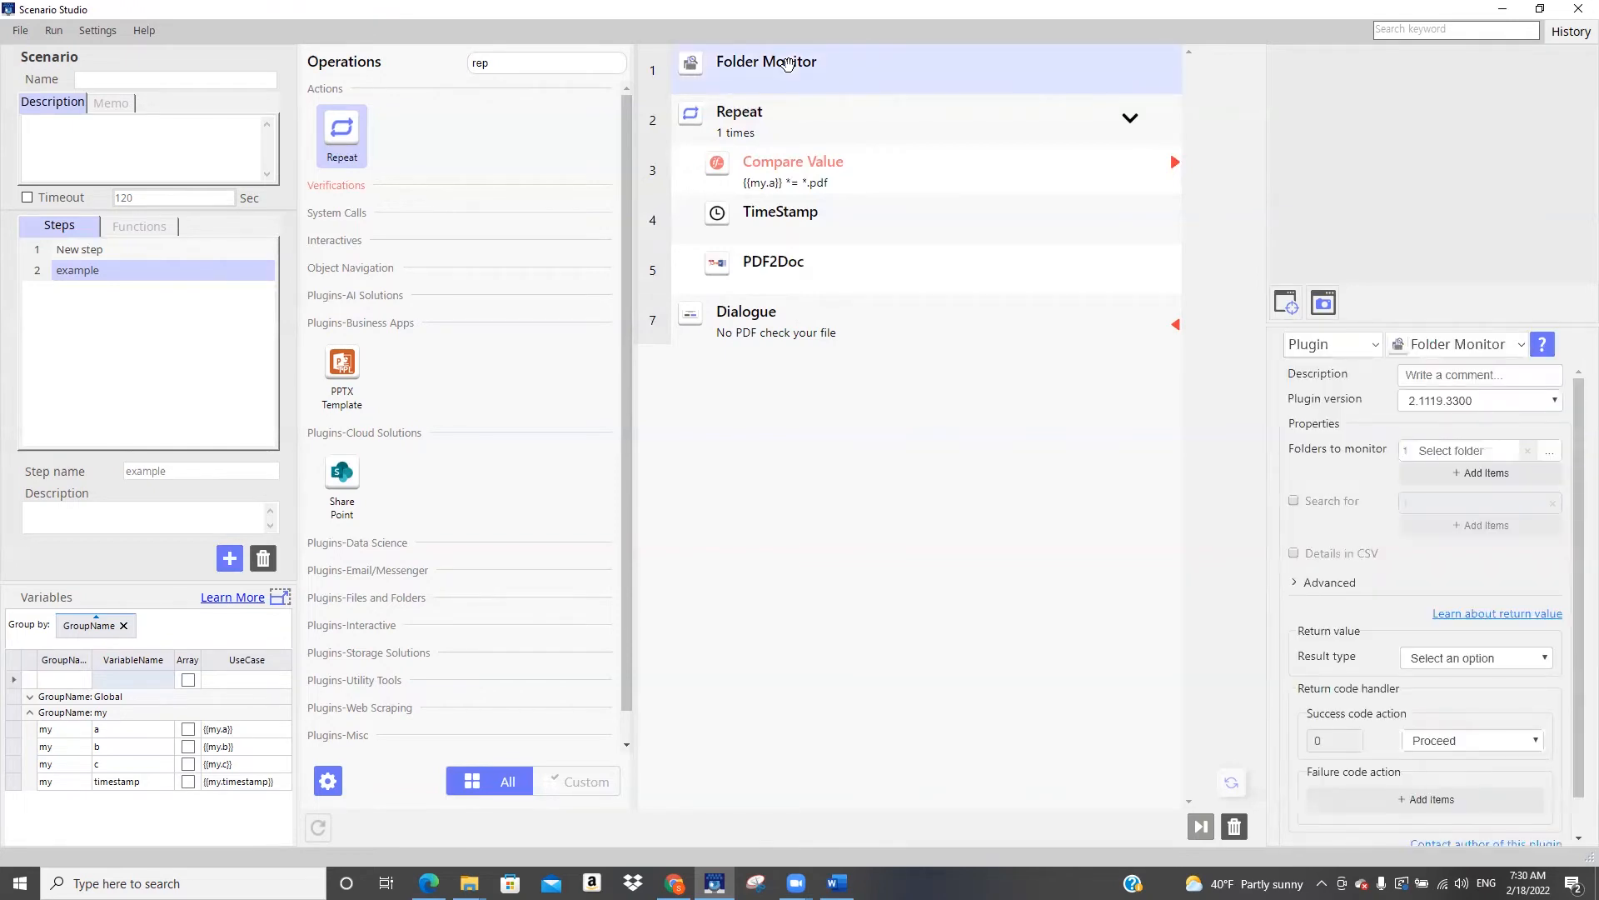
pyautogui.keyDown('shift'); pyautogui.click(812, 325); pyautogui.keyUp('shift')
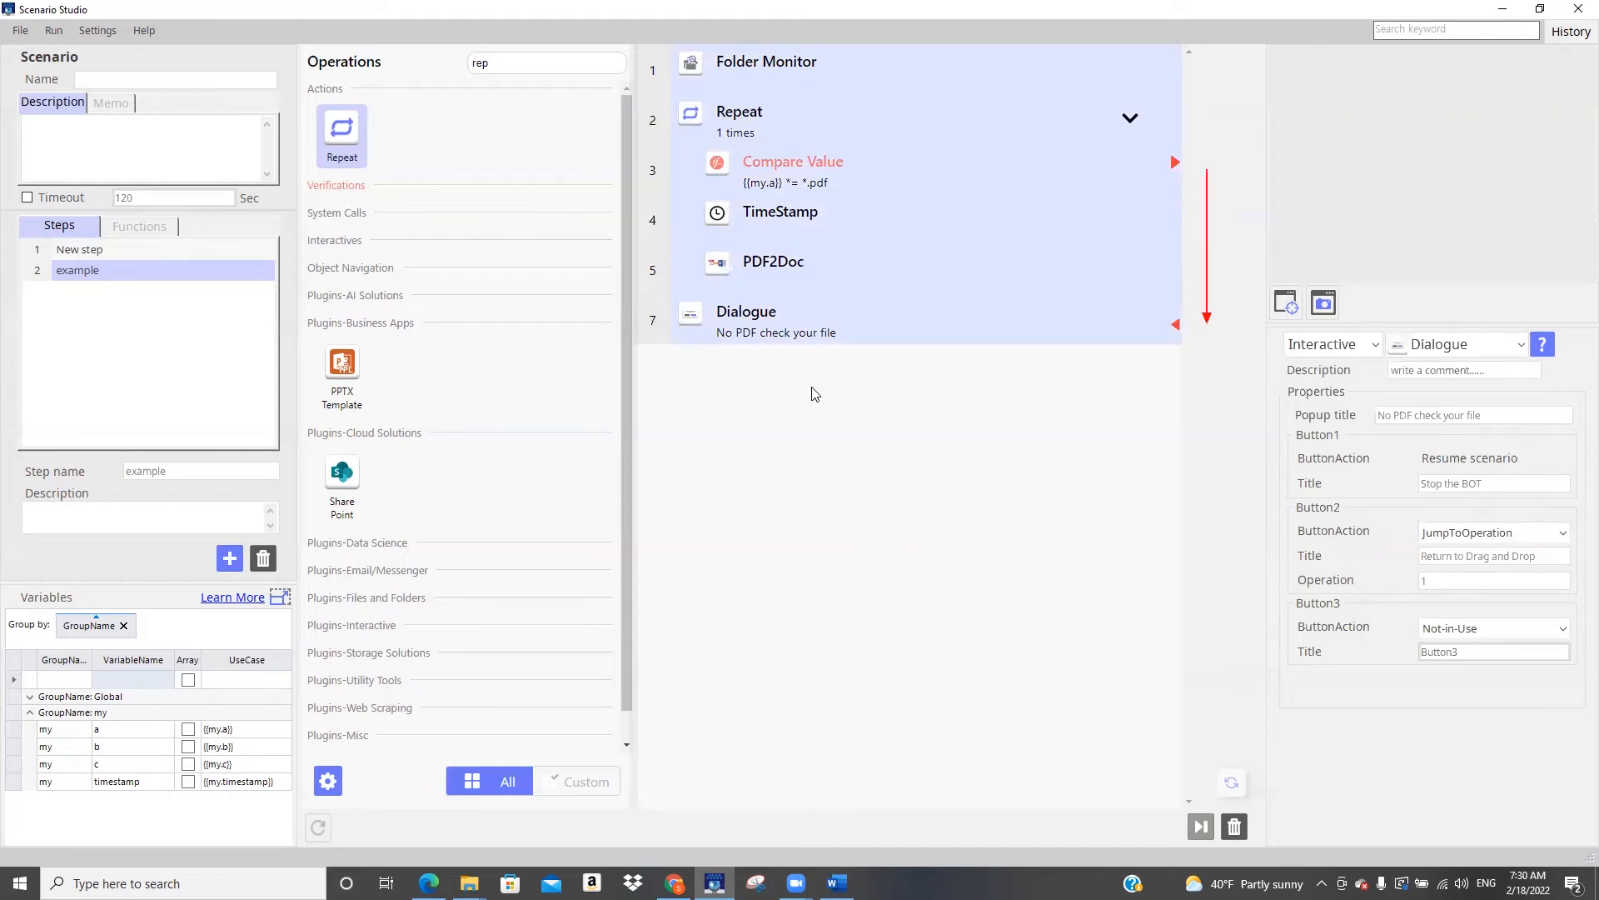
pyautogui.click(795, 123)
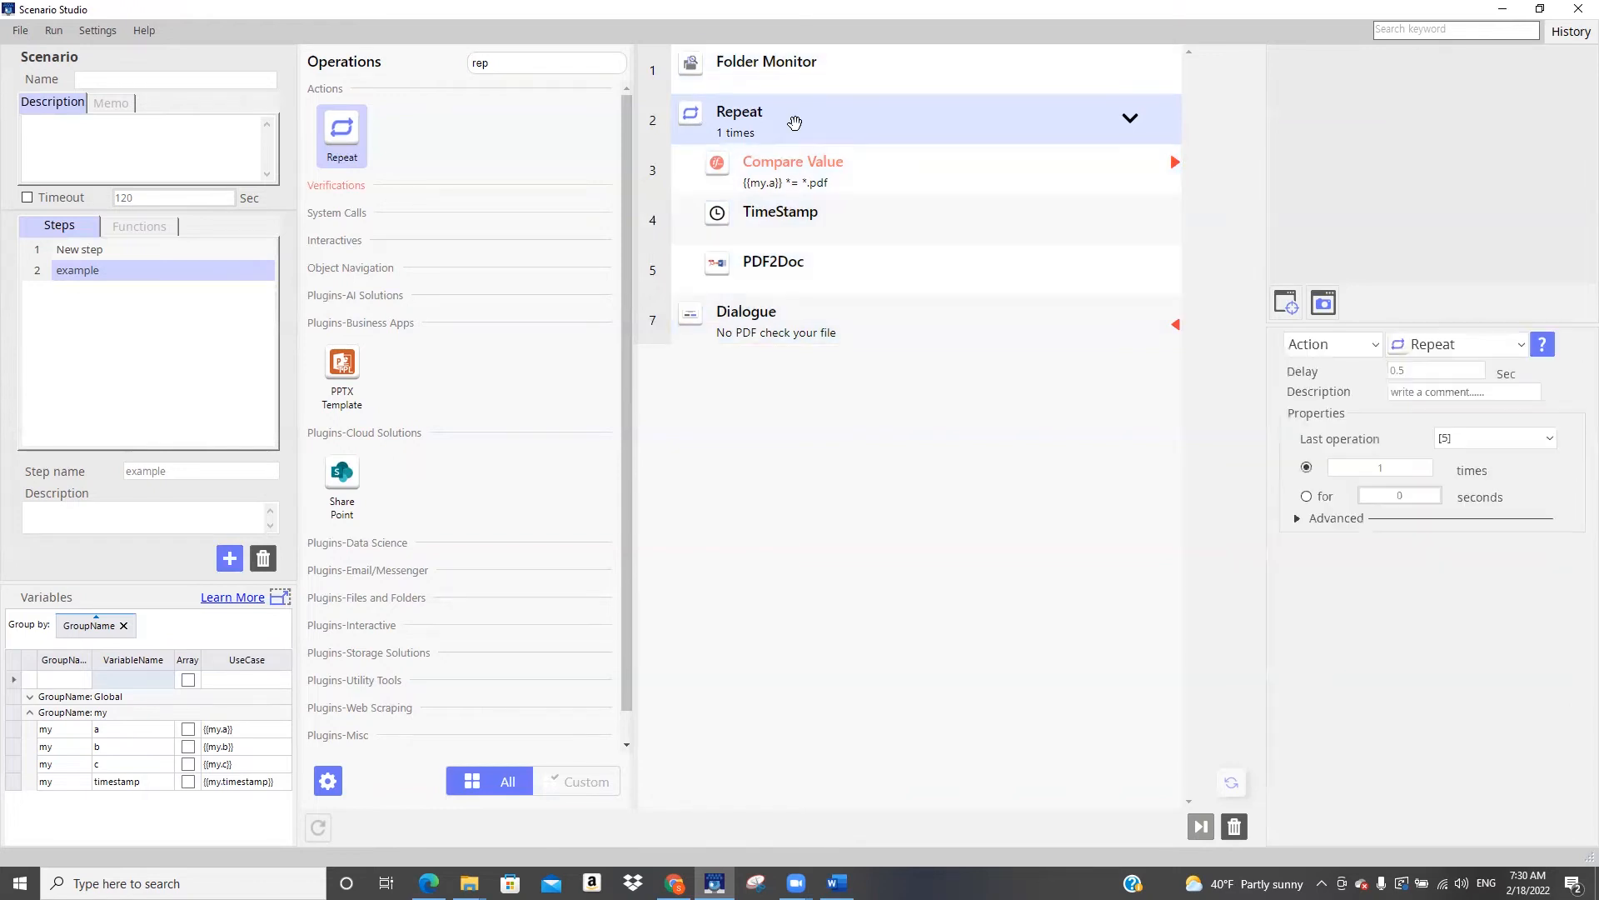
pyautogui.click(806, 69)
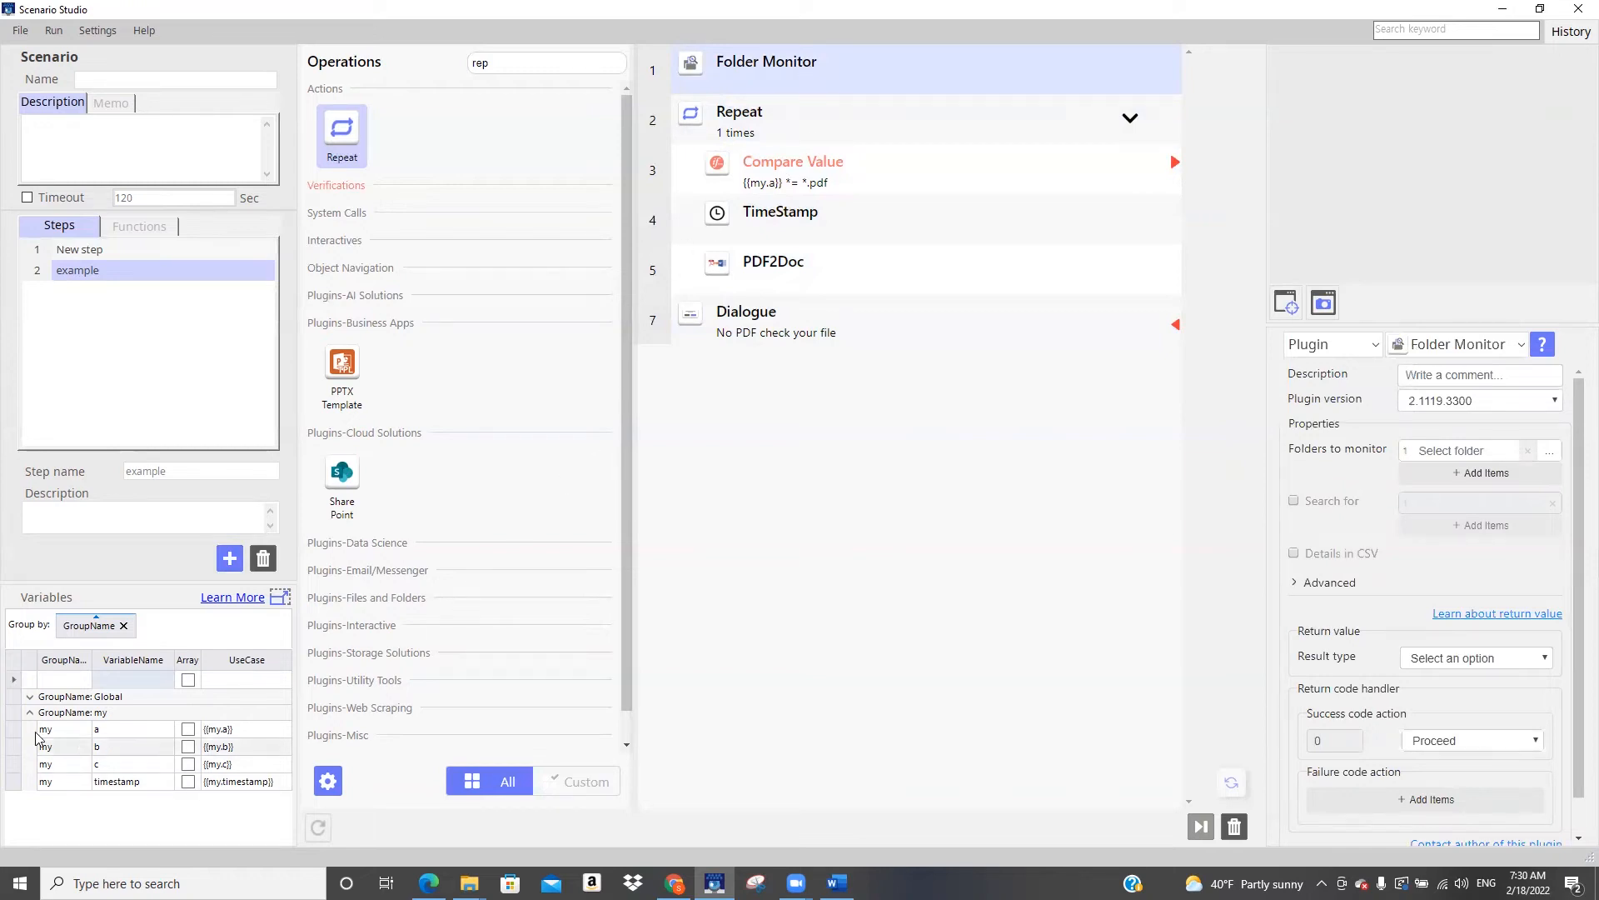
pyautogui.click(188, 730)
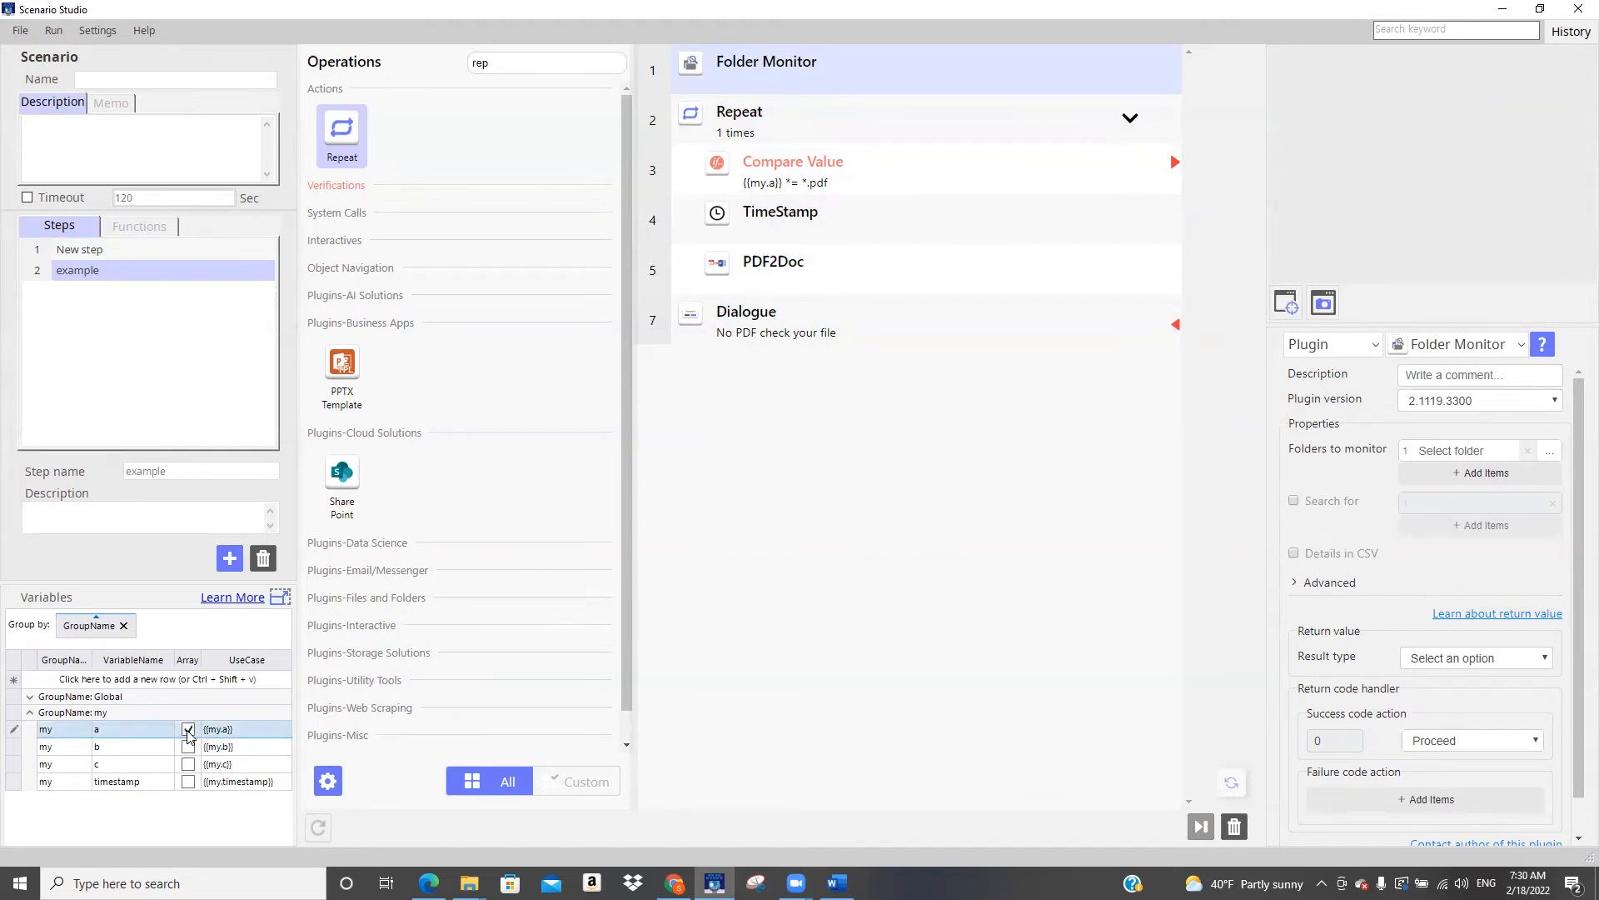
pyautogui.click(188, 730)
# Try to set the Repeat operation's number of times to the COUNT of the my.a variable
pyautogui.click(798, 116)
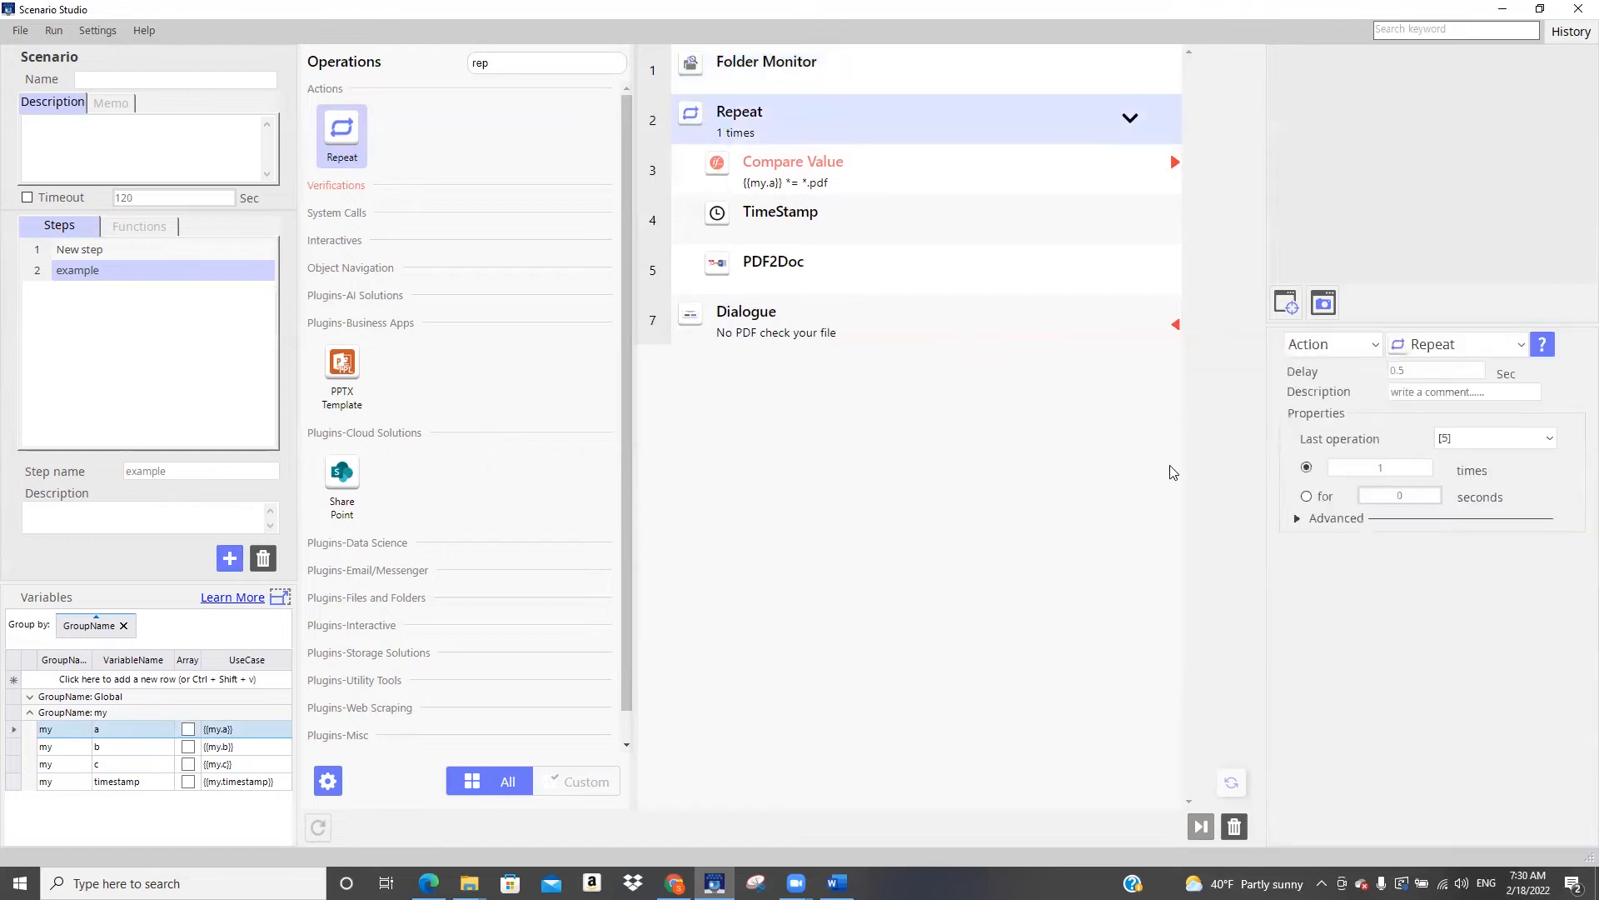
pyautogui.doubleClick(1380, 468)
pyautogui.write('{{}}')
pyautogui.write('my.a')
pyautogui.write(')(')
pyautogui.write(')')
pyautogui.press('Left')
pyautogui.write('COUNT')
# Enable Details in CSV for the Folder Monitor operation and expand its advanced properties for review
pyautogui.click(936, 79)
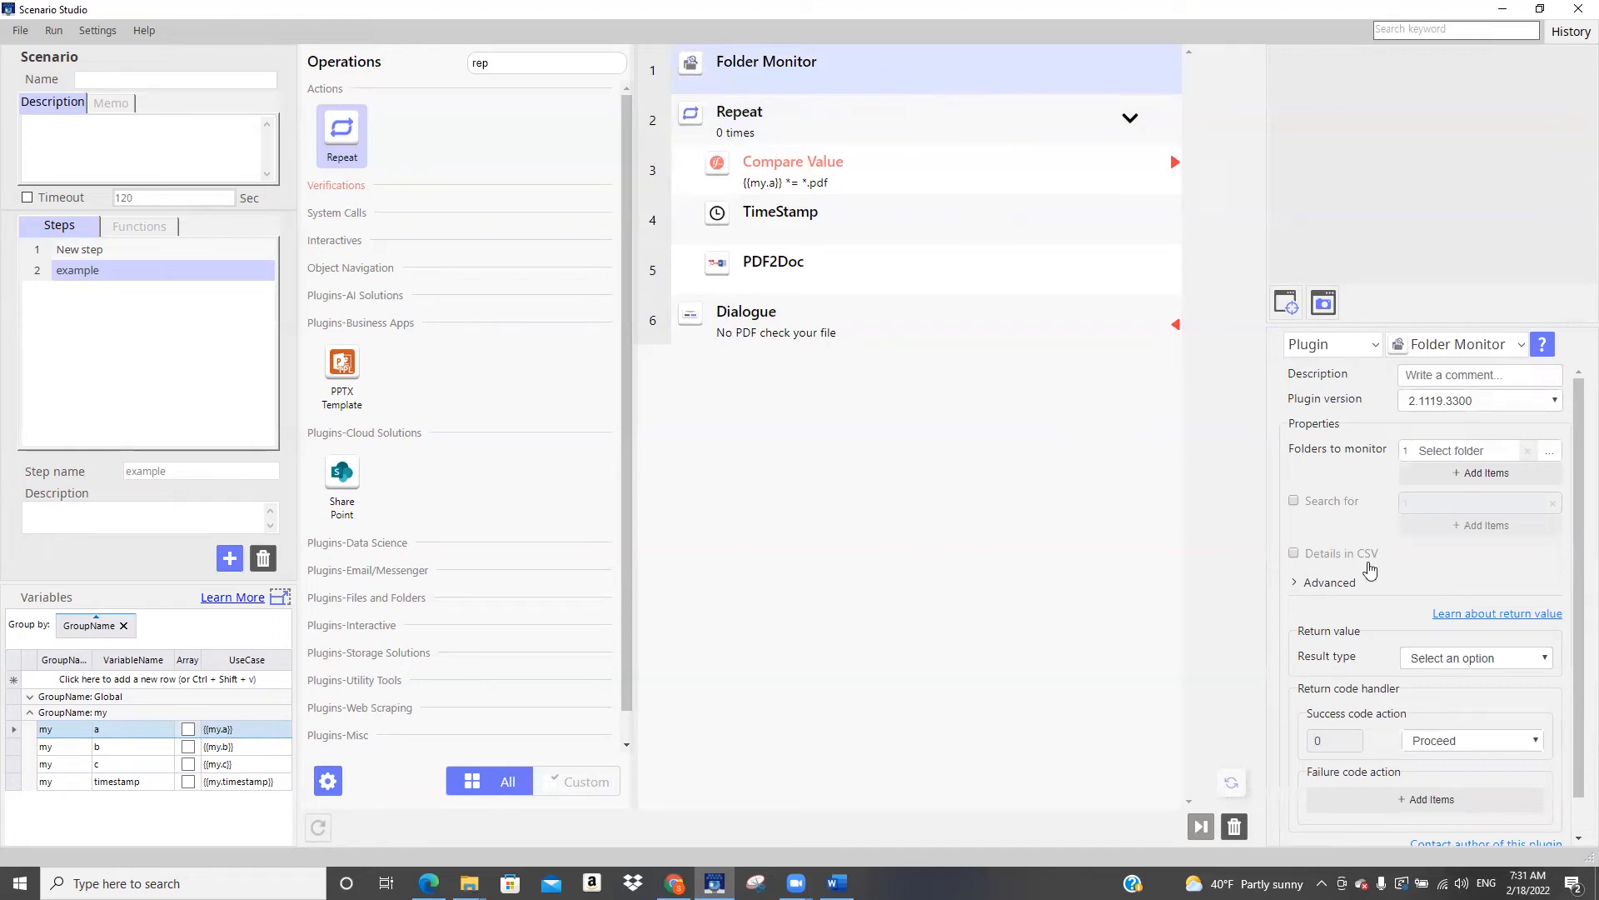
pyautogui.click(1295, 554)
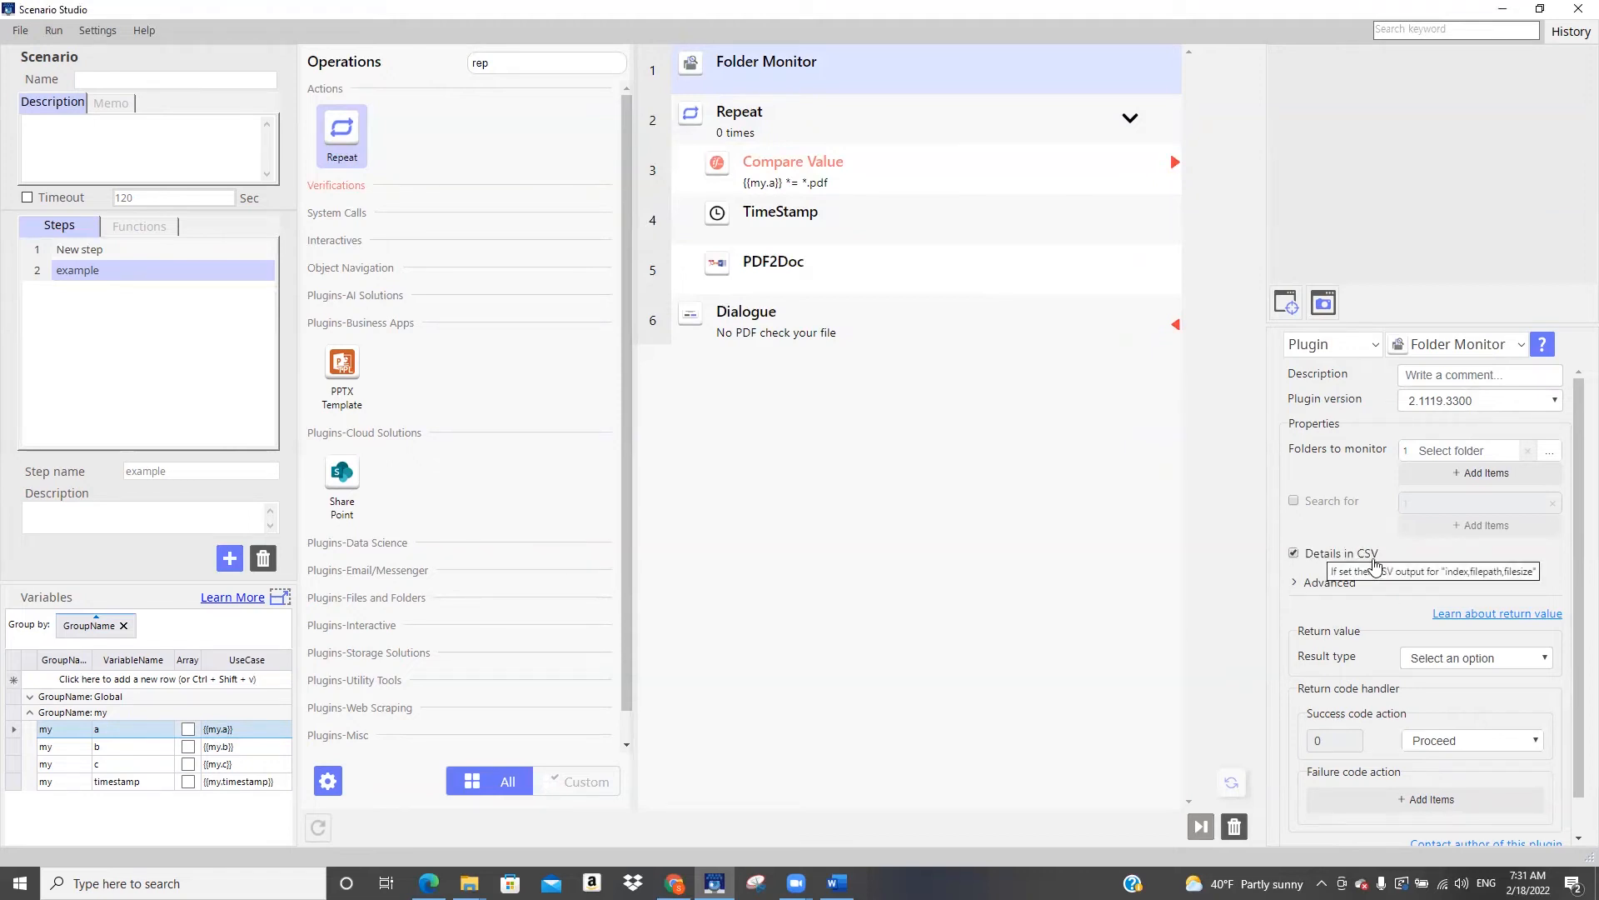
pyautogui.click(1295, 584)
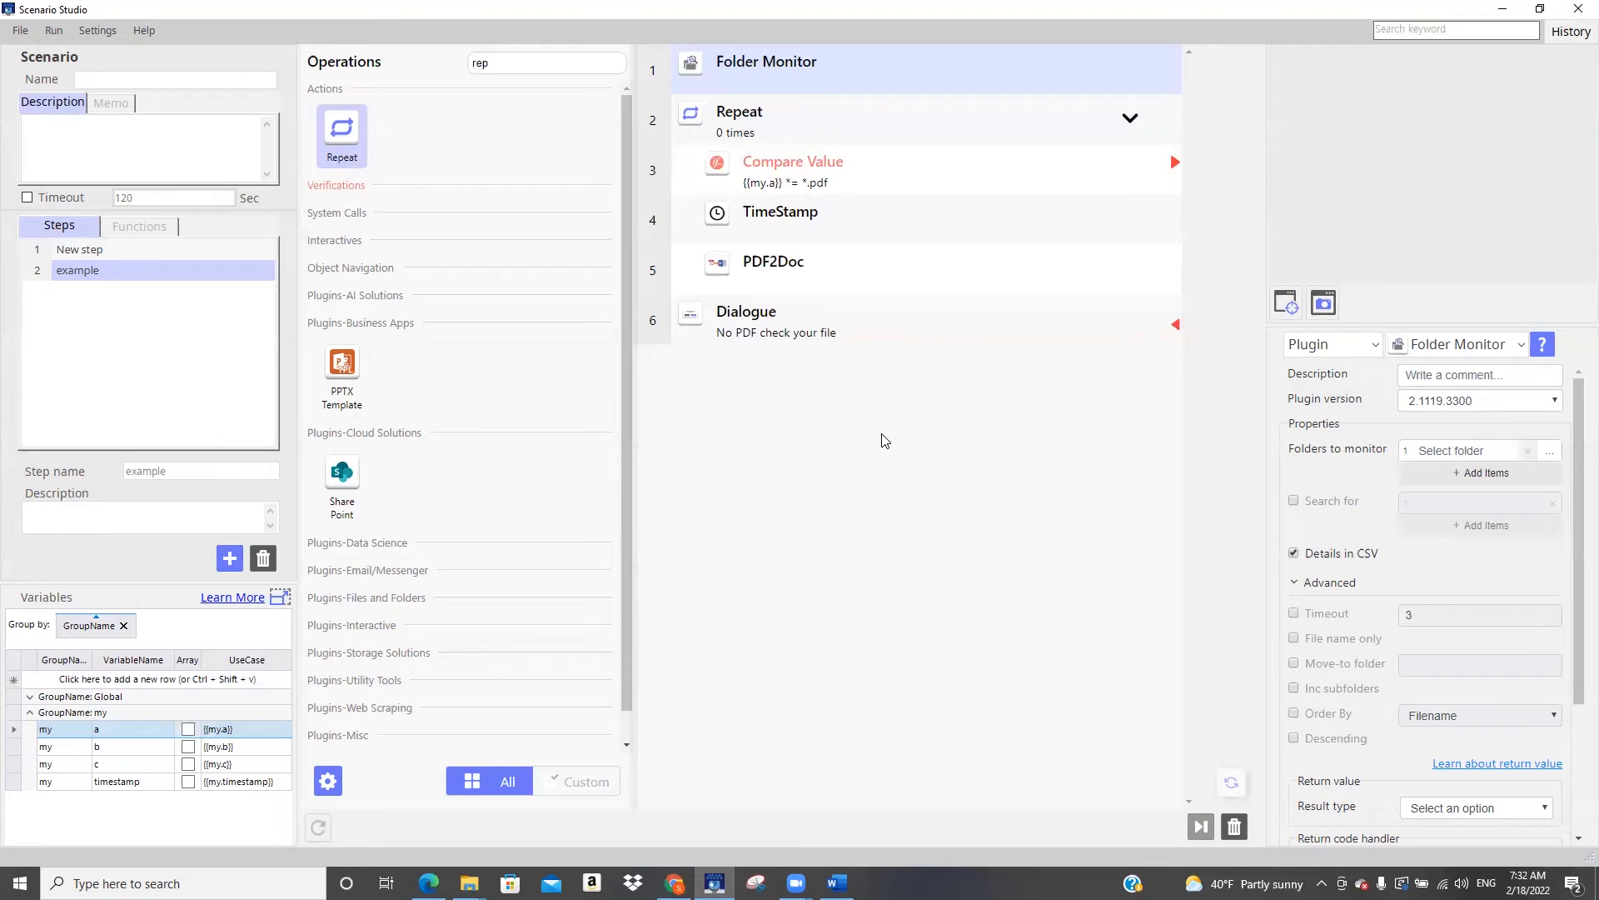
pyautogui.keyDown('shift'); pyautogui.click(794, 327); pyautogui.keyUp('shift')
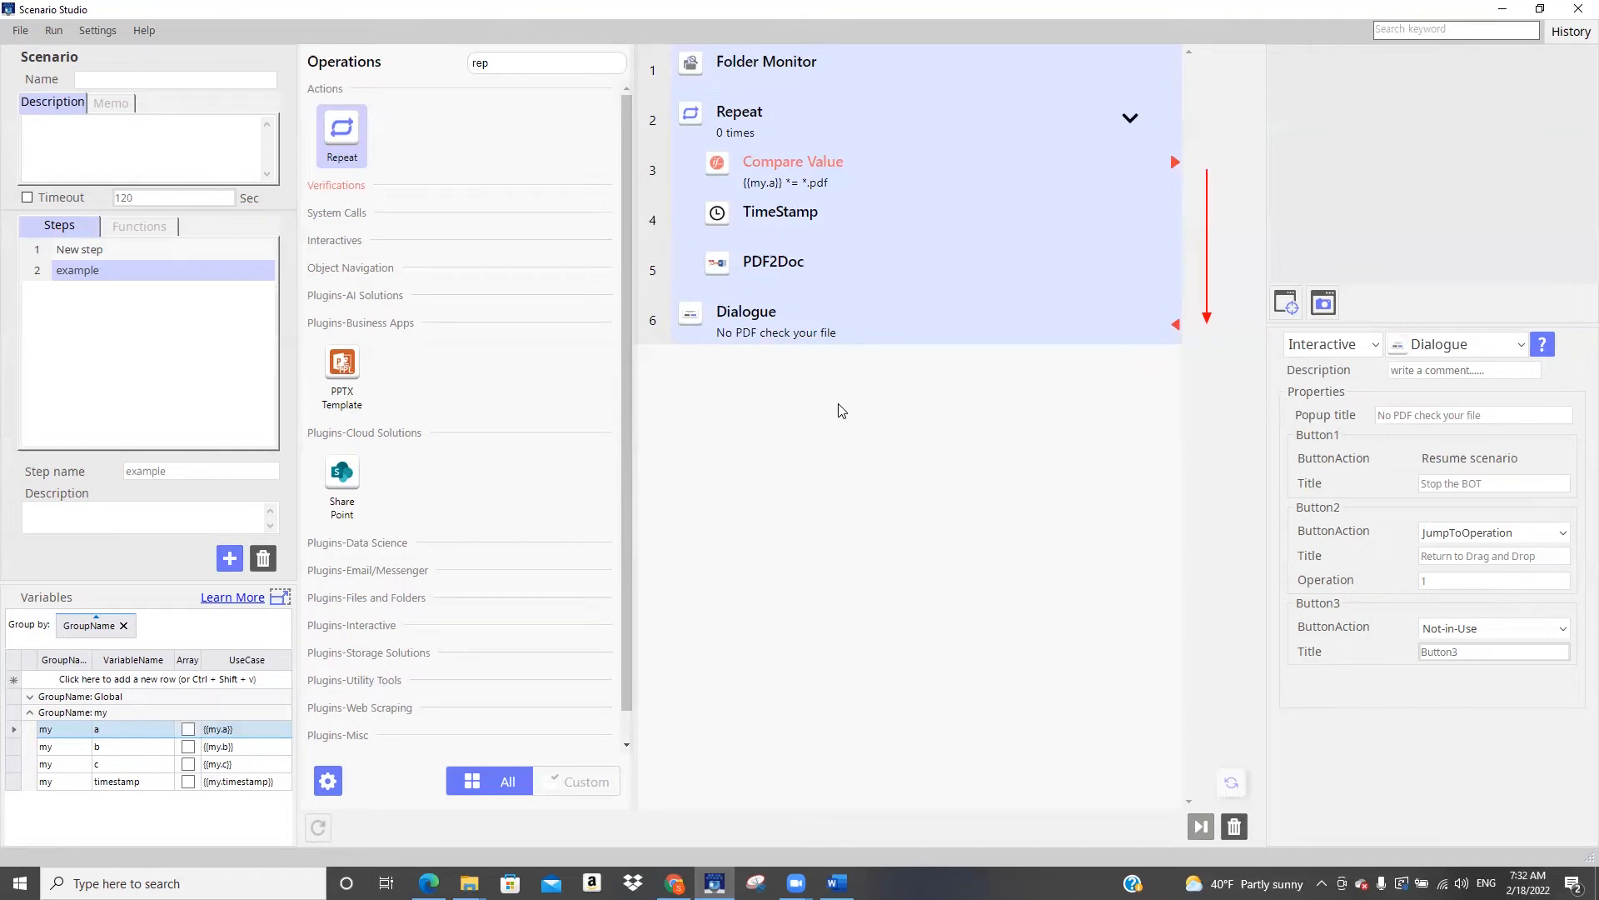
# Return to the first step and add an End of Scenario operation after the Dialogue
pyautogui.click(104, 250)
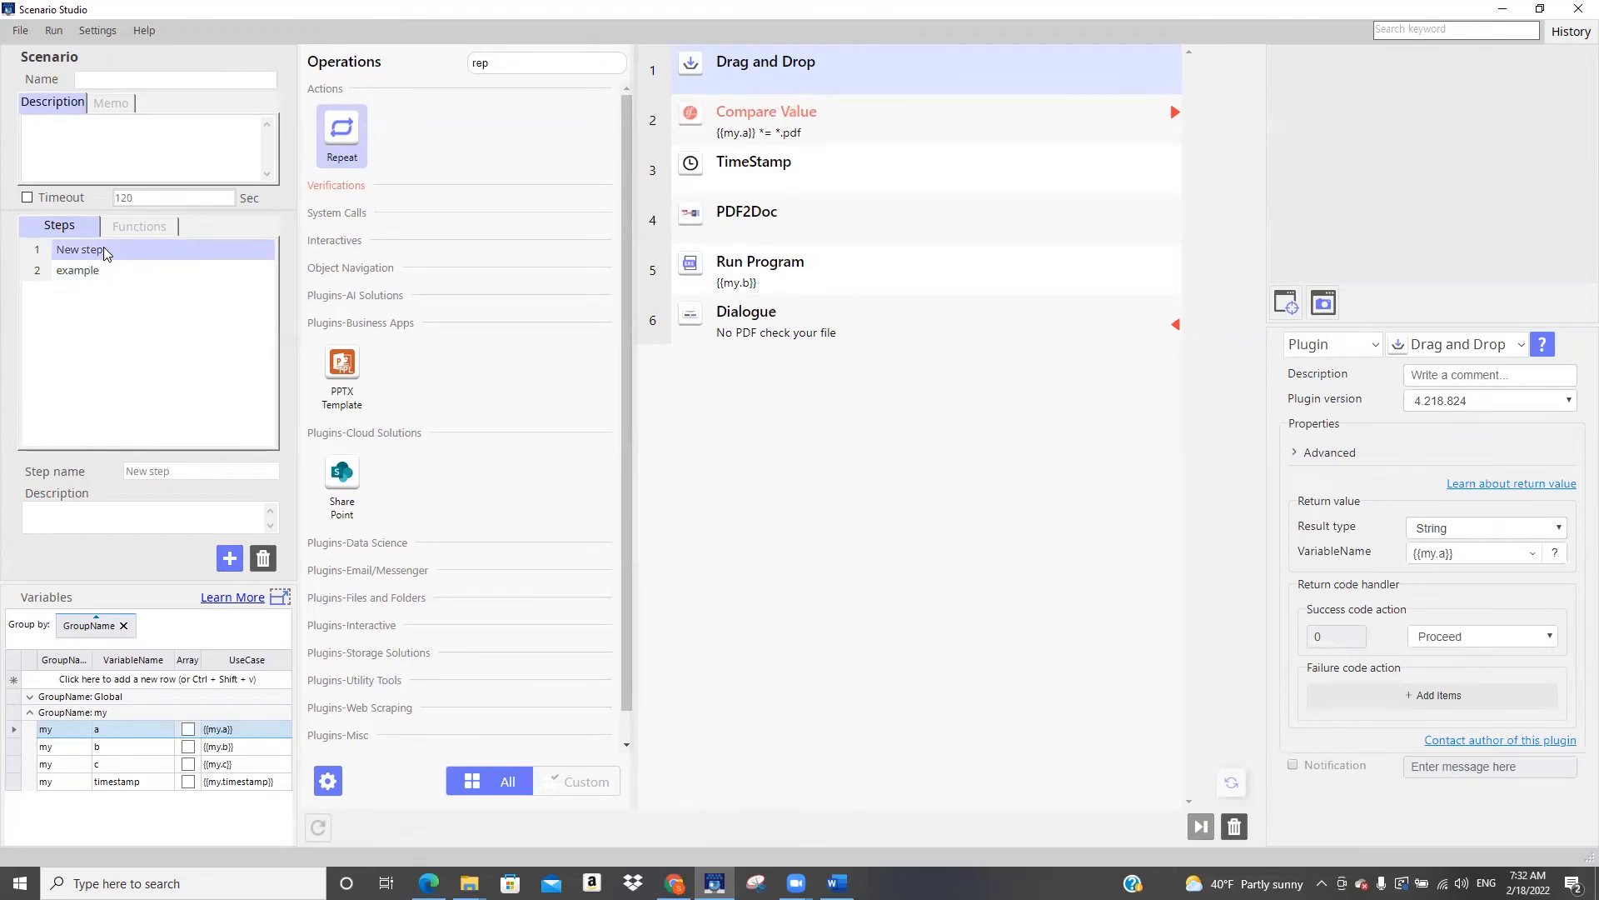
pyautogui.click(112, 275)
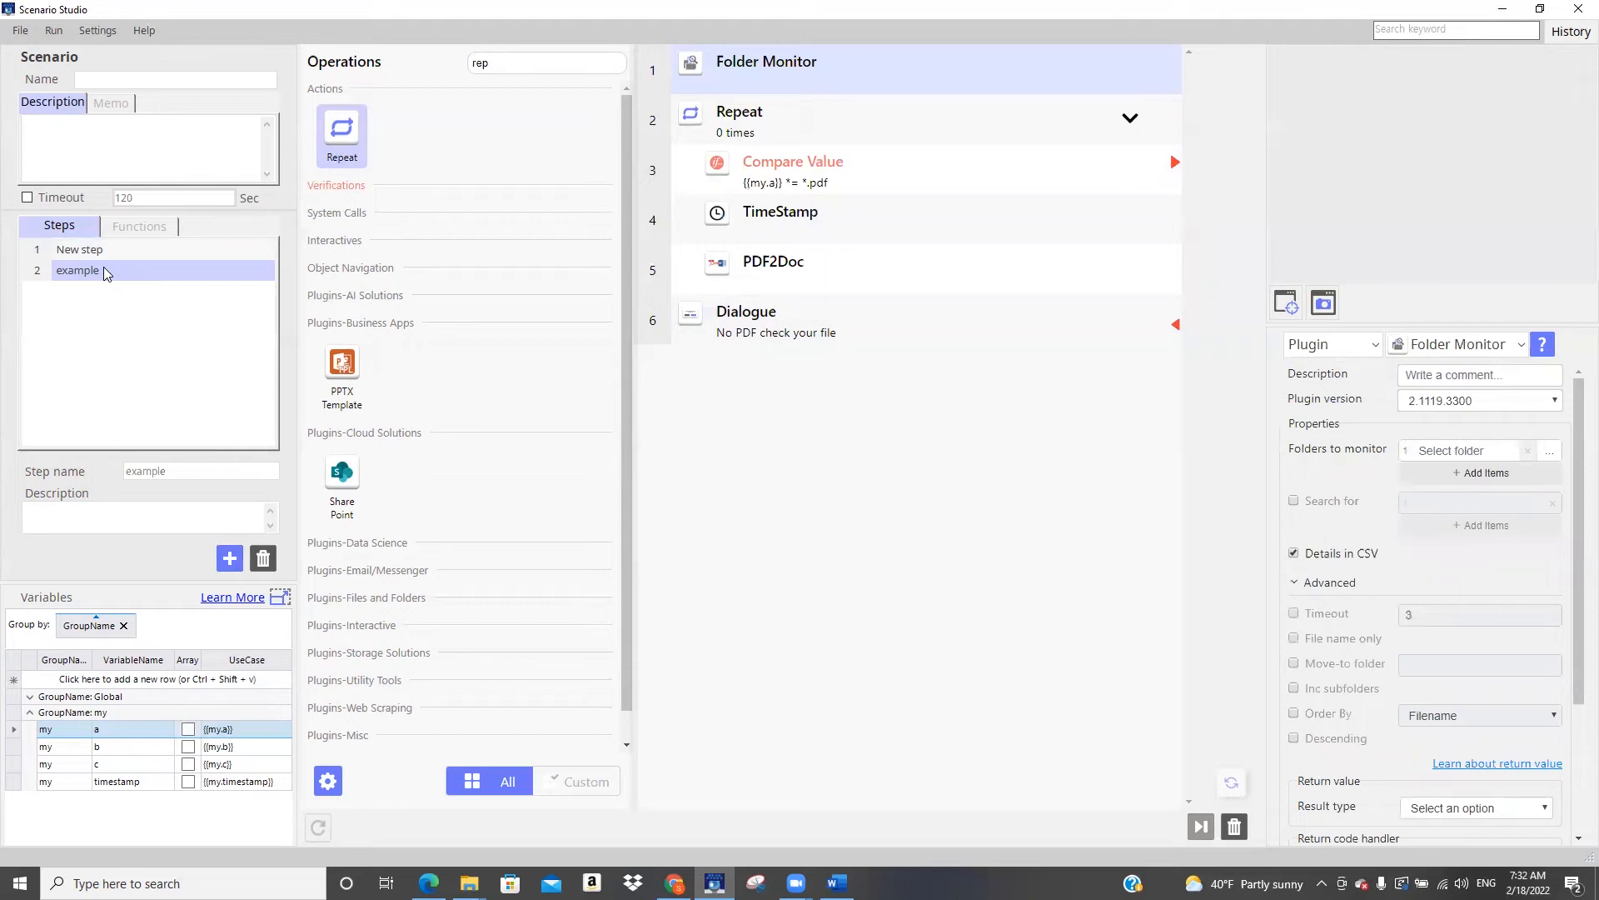
pyautogui.click(80, 250)
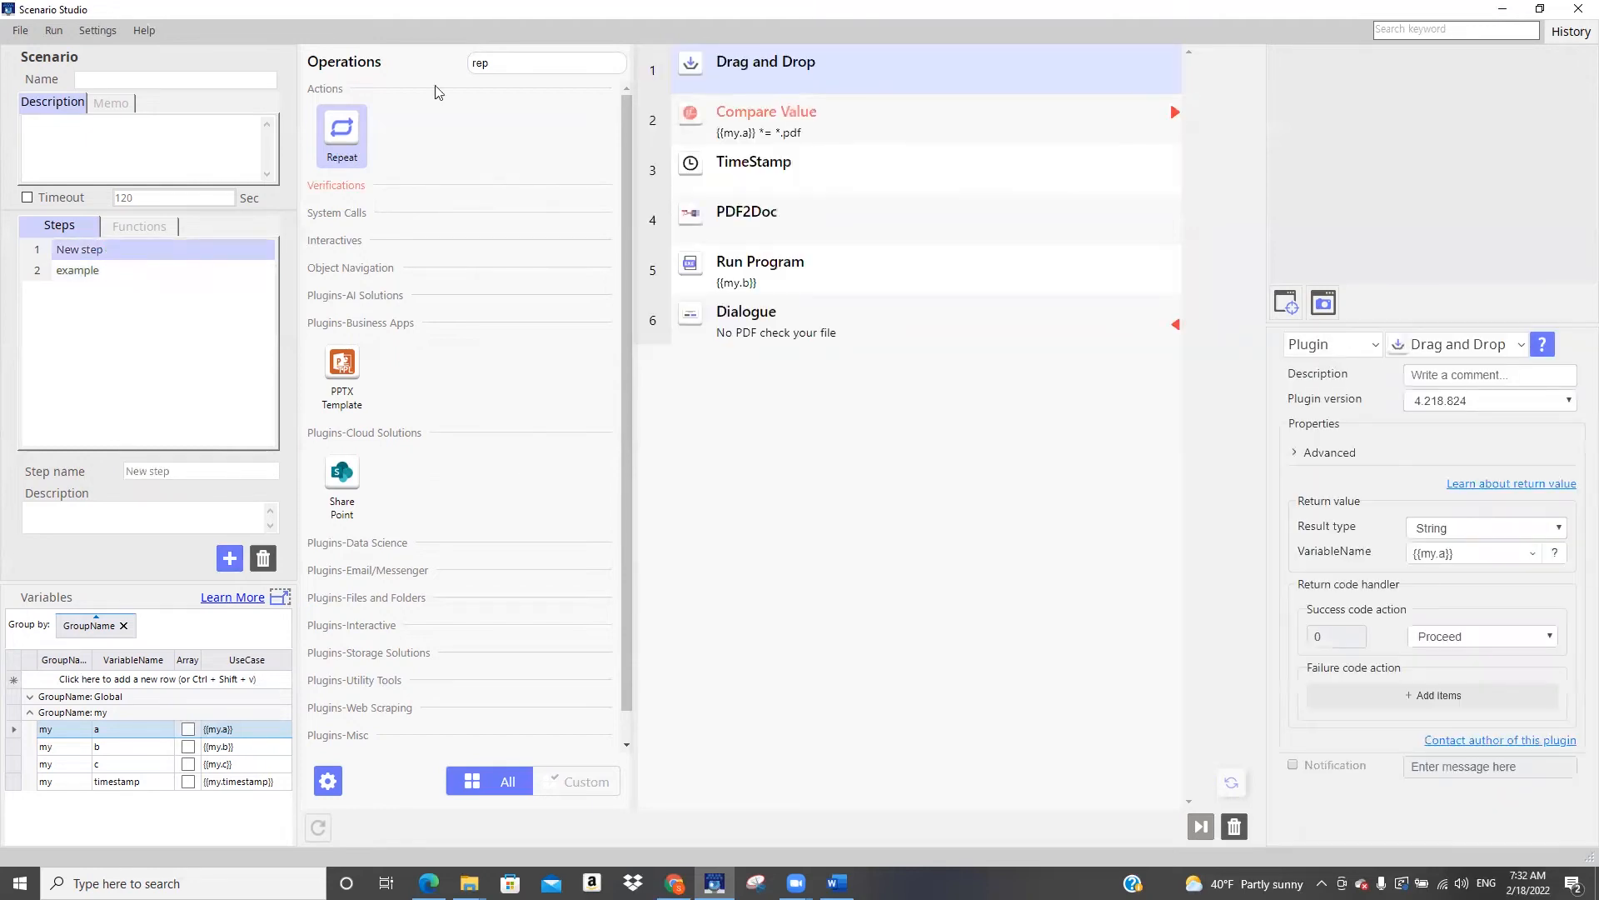
pyautogui.moveTo(511, 62); pyautogui.dragTo(405, 74)
pyautogui.write('end')
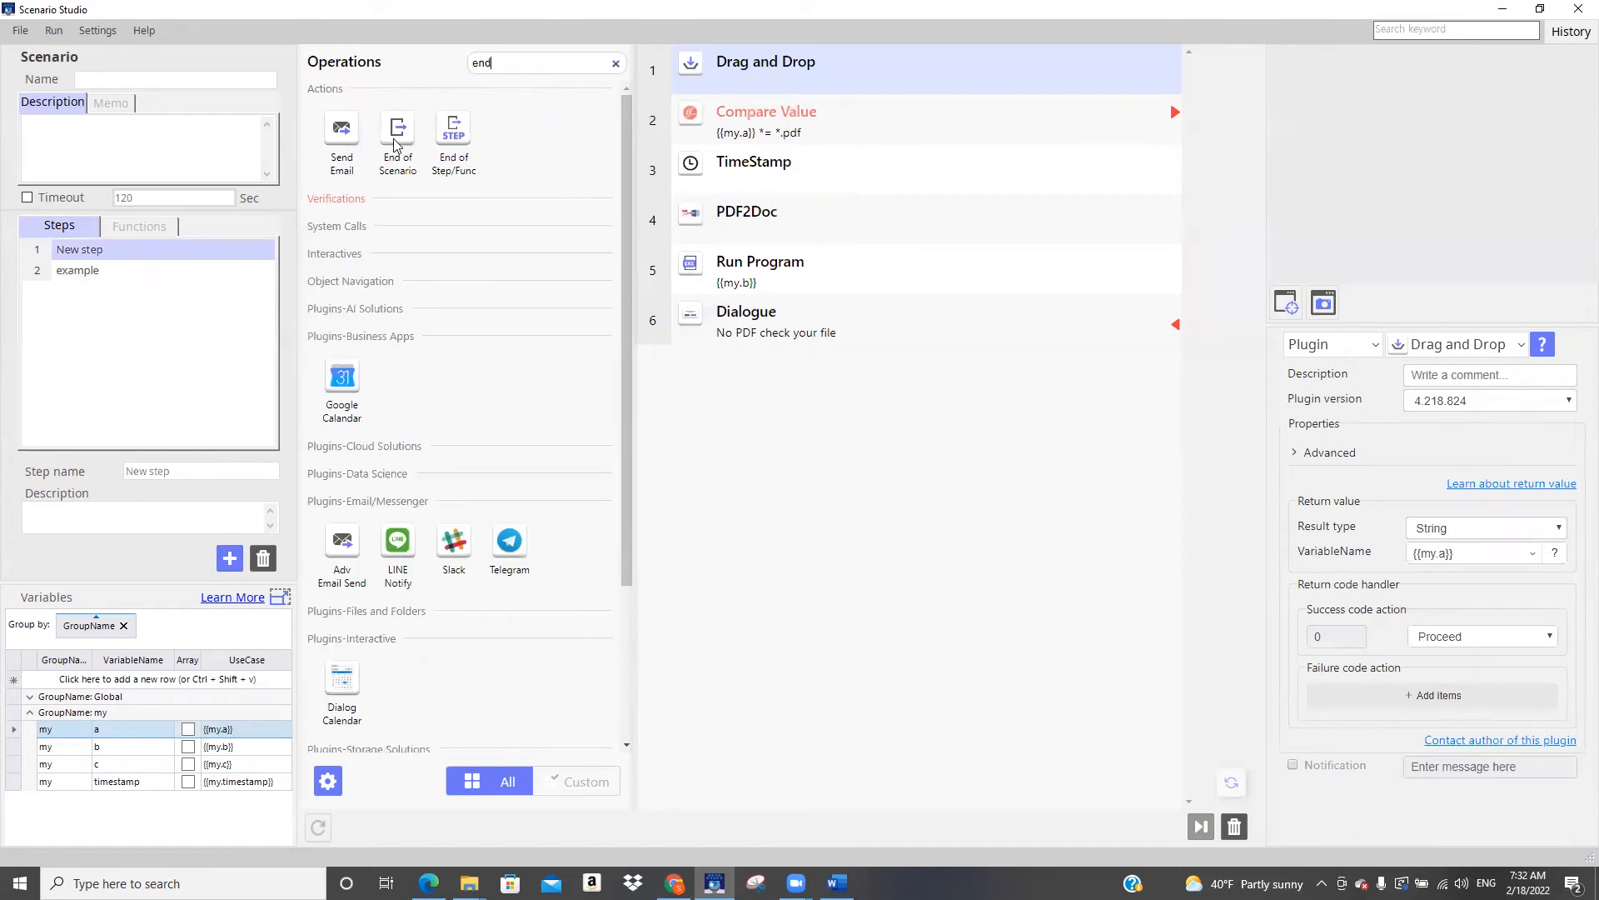
pyautogui.moveTo(395, 139); pyautogui.dragTo(727, 361)
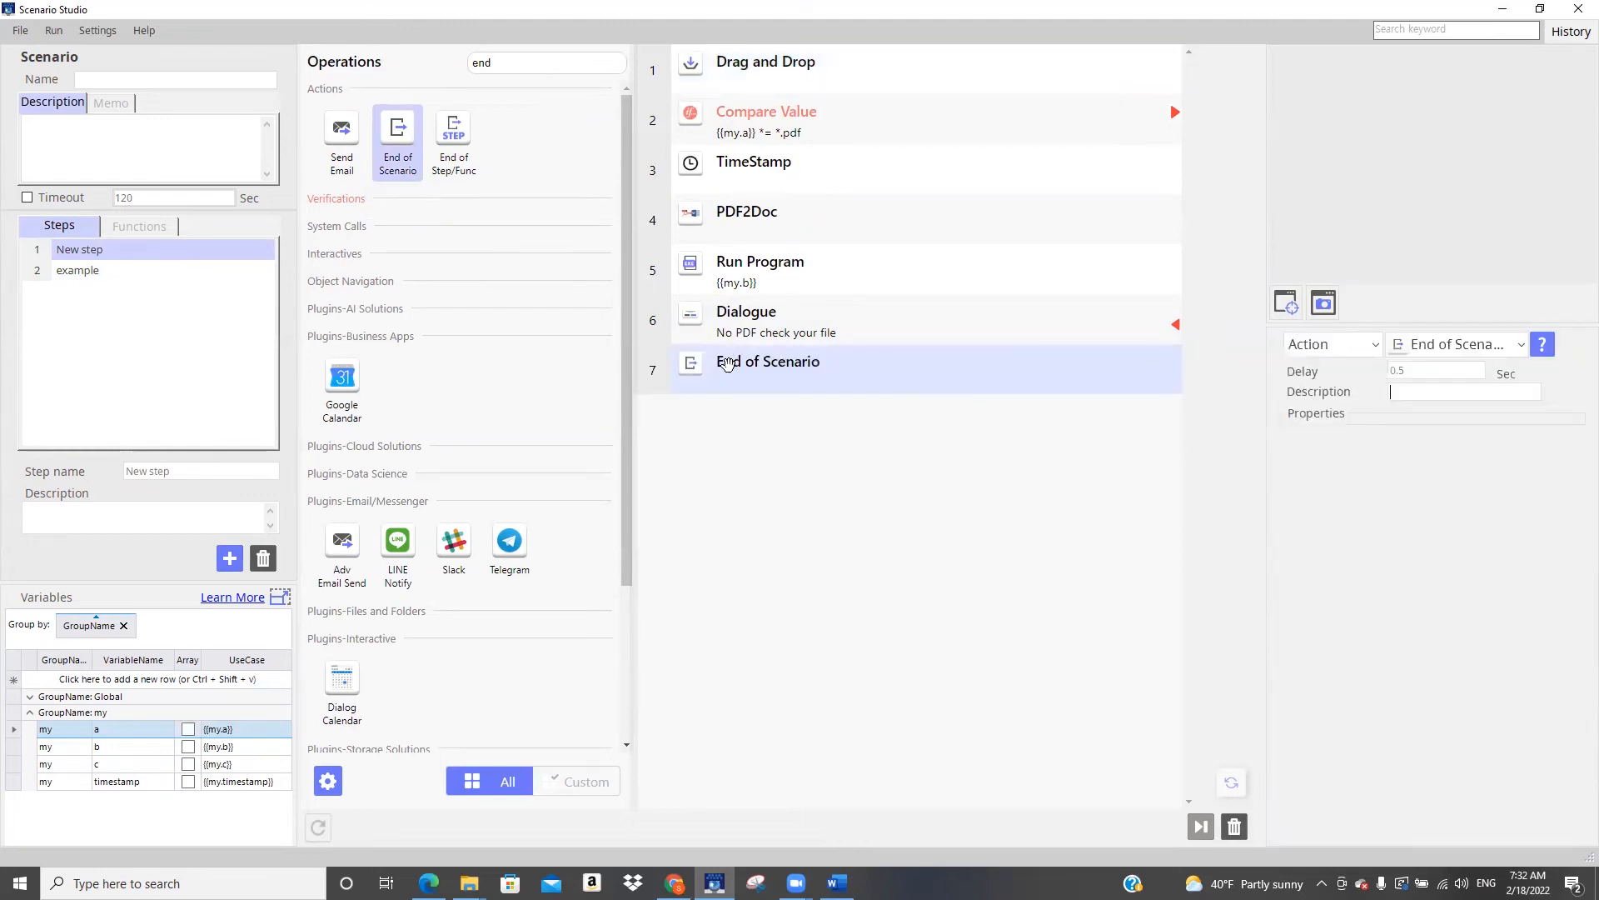
# Rename the first step of the scenario, the one with the Drag and Drop operations, as main
pyautogui.click(790, 373)
pyautogui.click(127, 268)
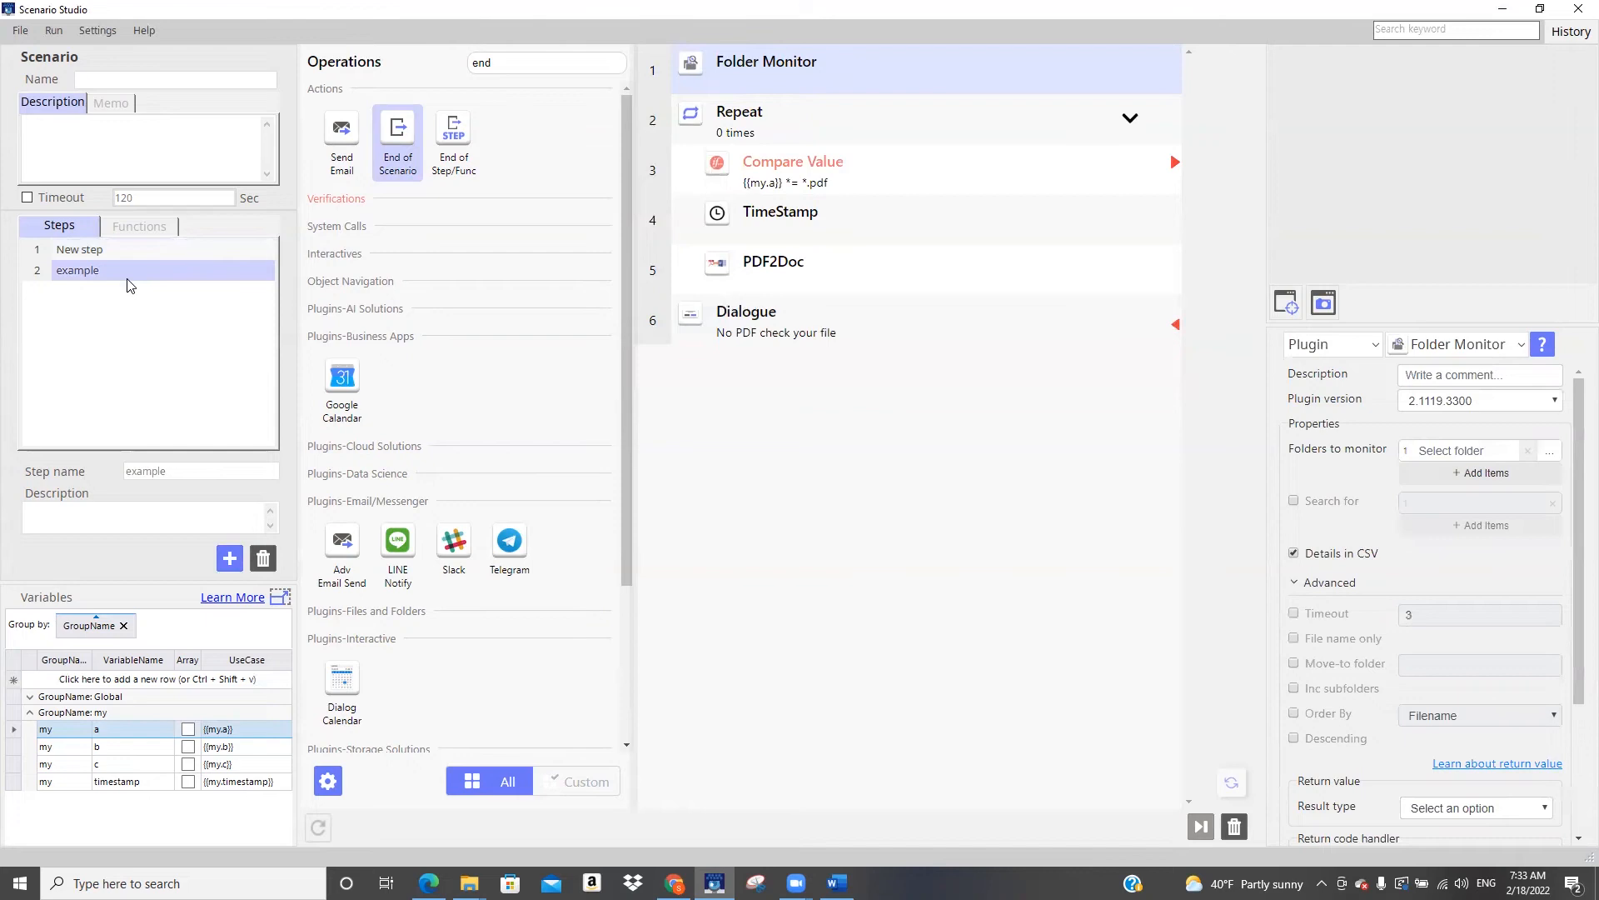
pyautogui.click(130, 248)
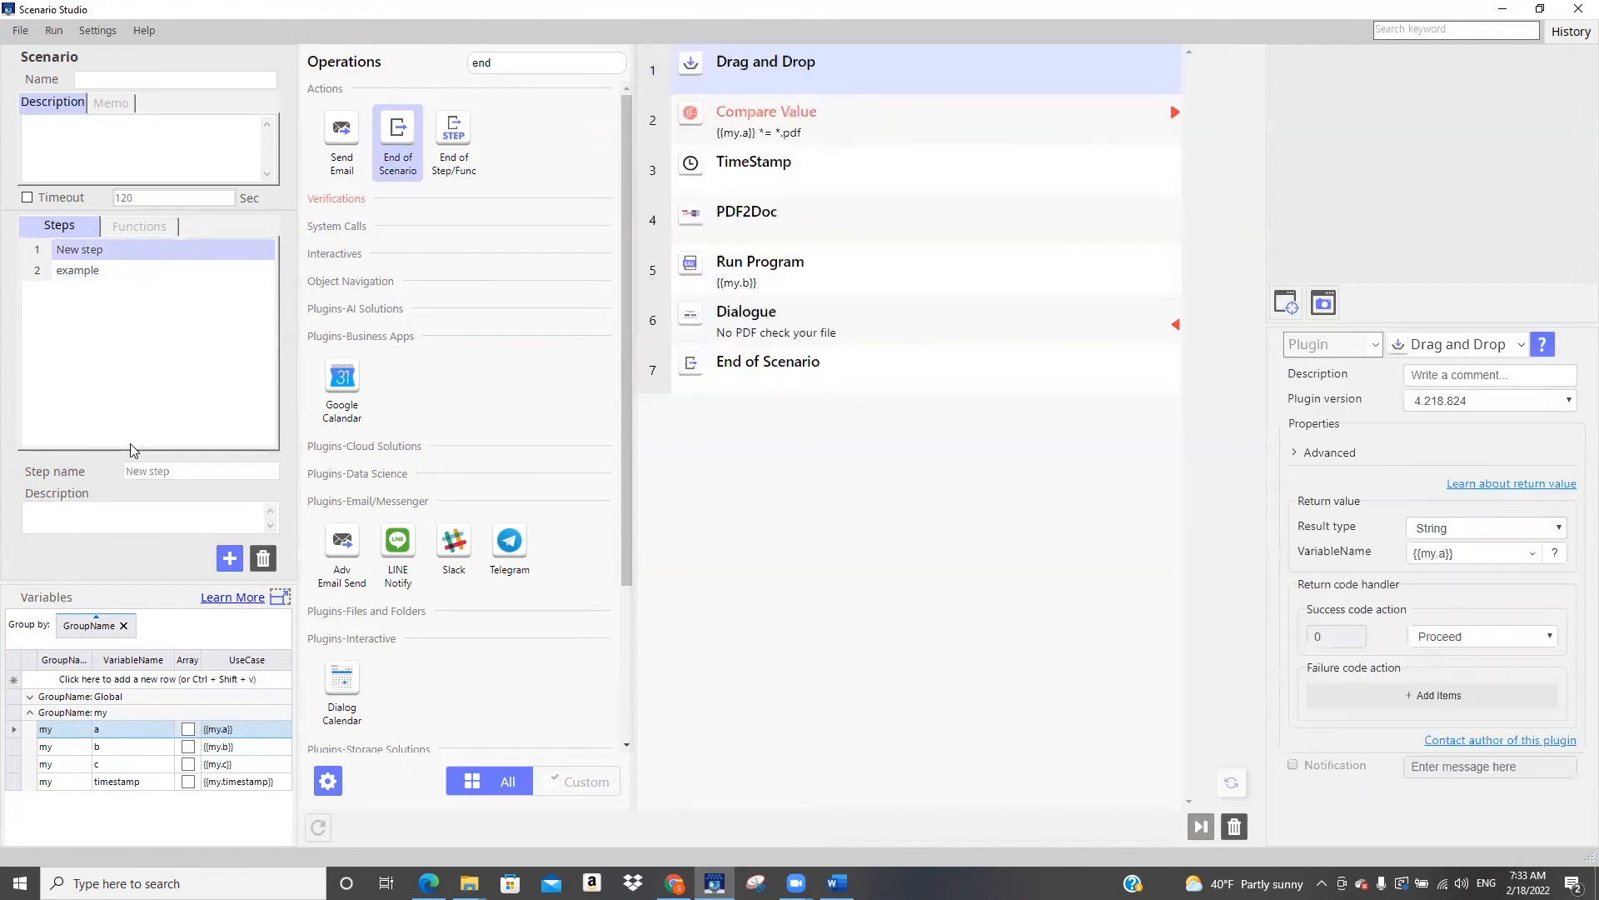
pyautogui.write('main')
# Compare the operations of the example step with those of the main step, ending on main
pyautogui.click(122, 273)
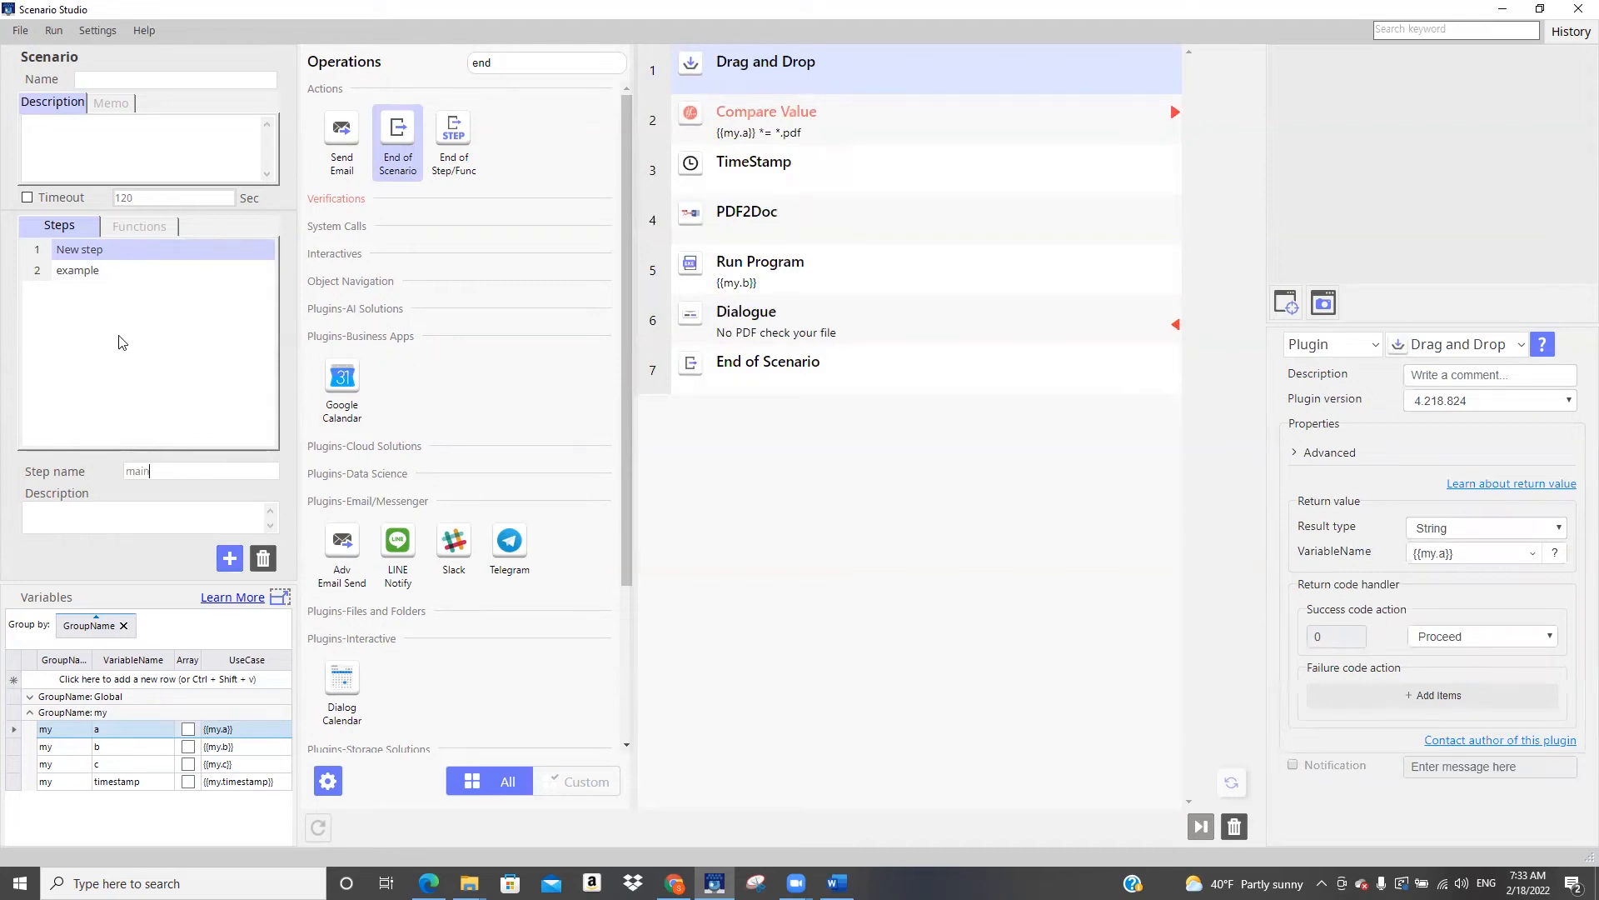
pyautogui.click(174, 250)
pyautogui.click(161, 278)
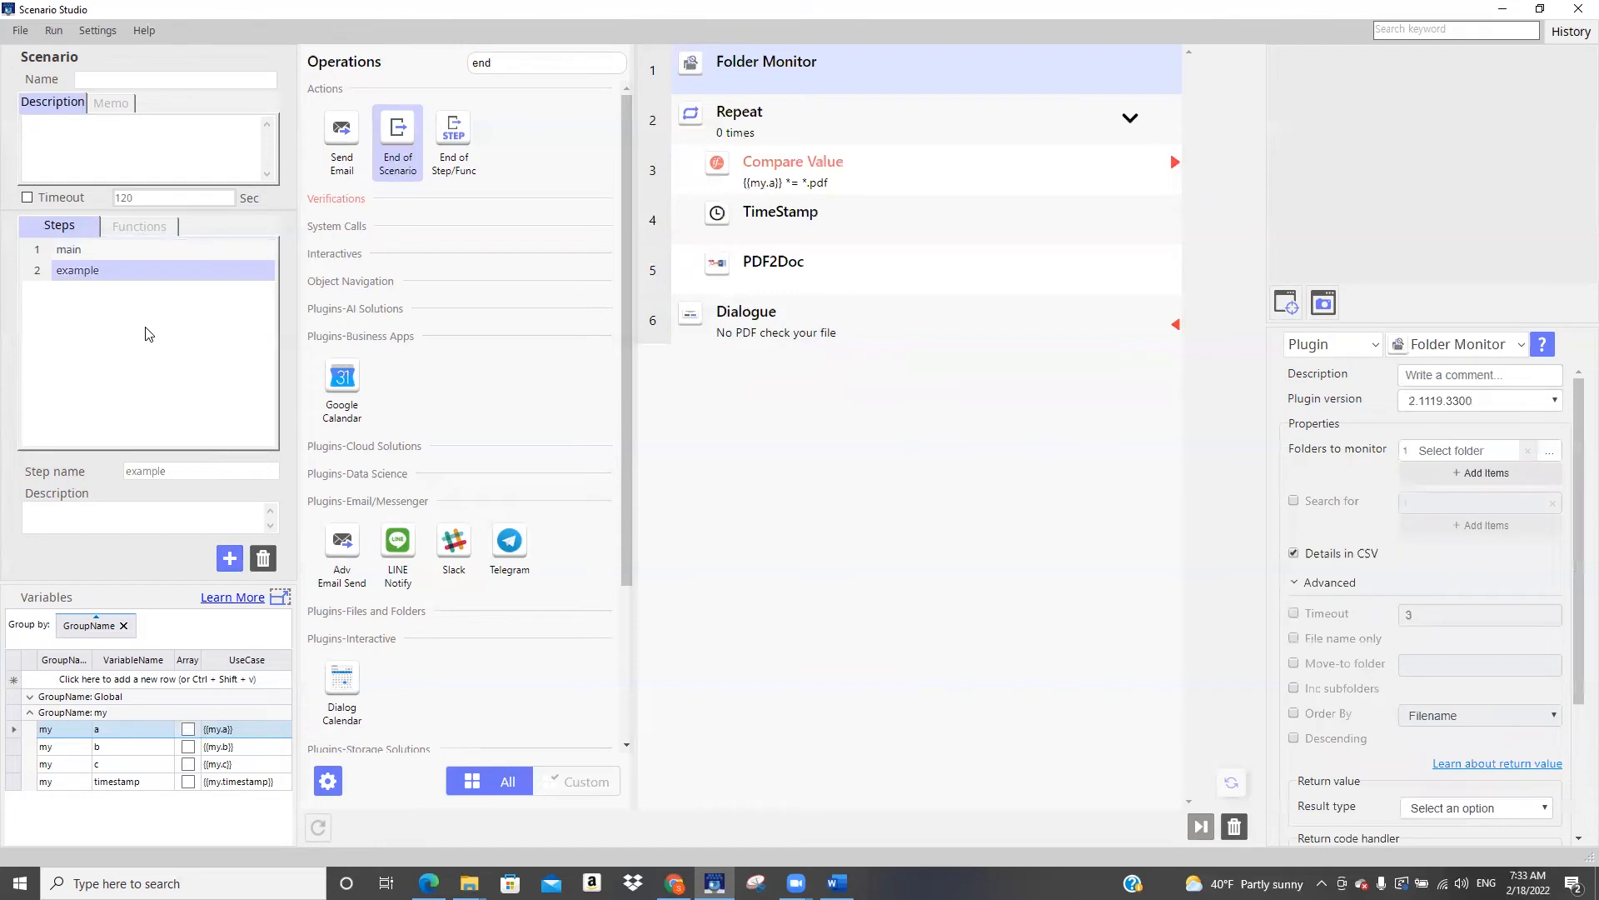
pyautogui.click(129, 256)
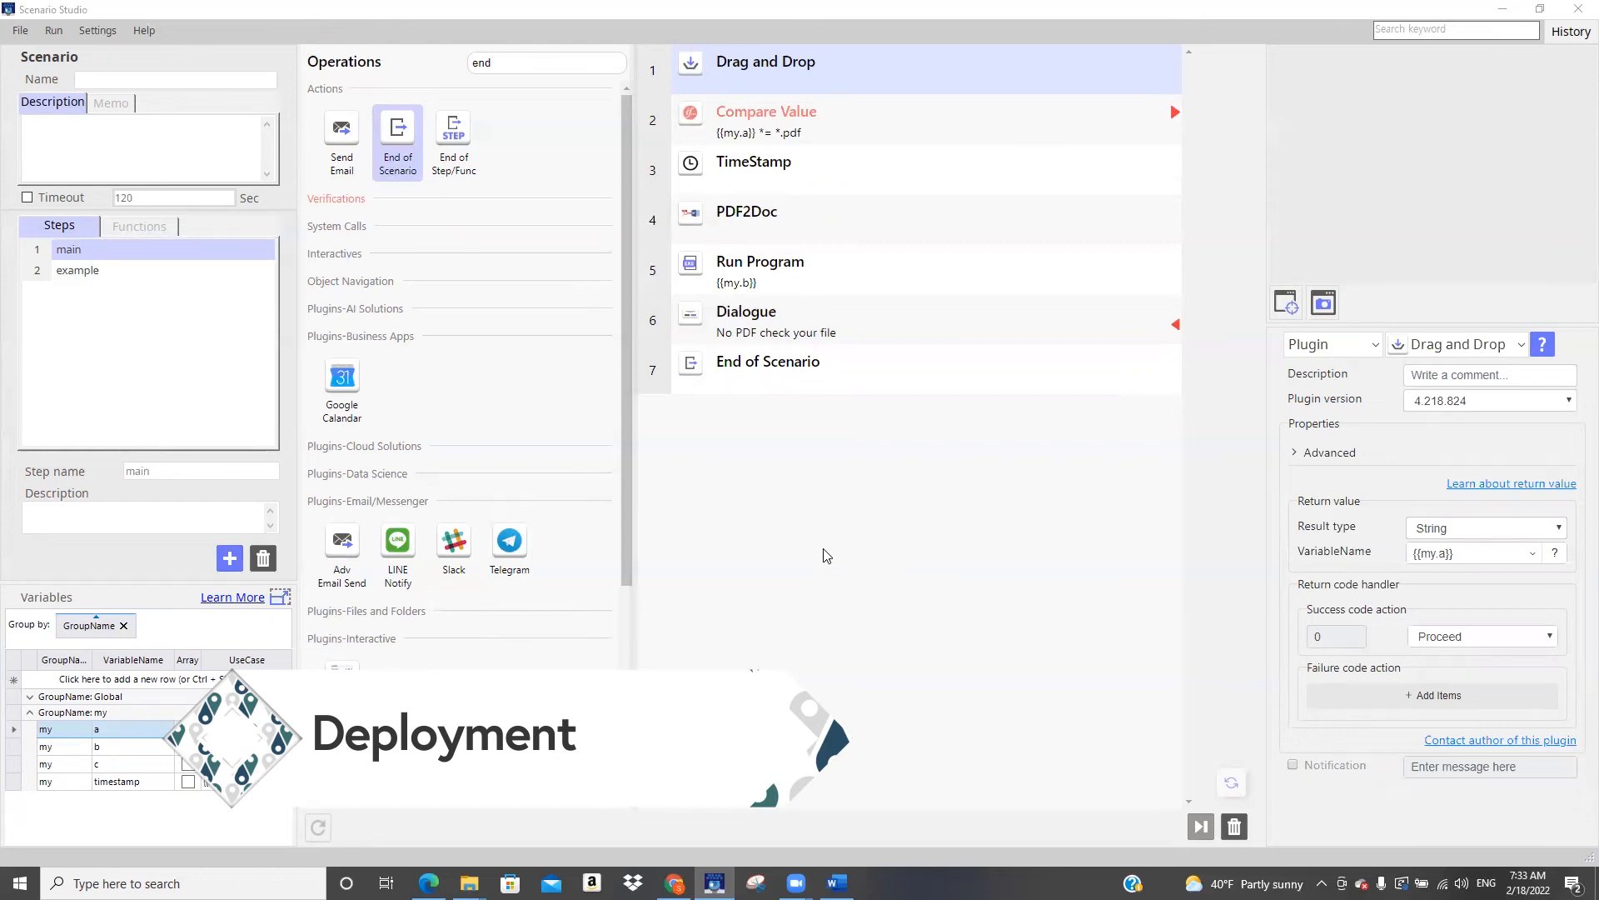
# Name the scenario "pdf to docx" and save it to Supervisor
pyautogui.click(212, 79)
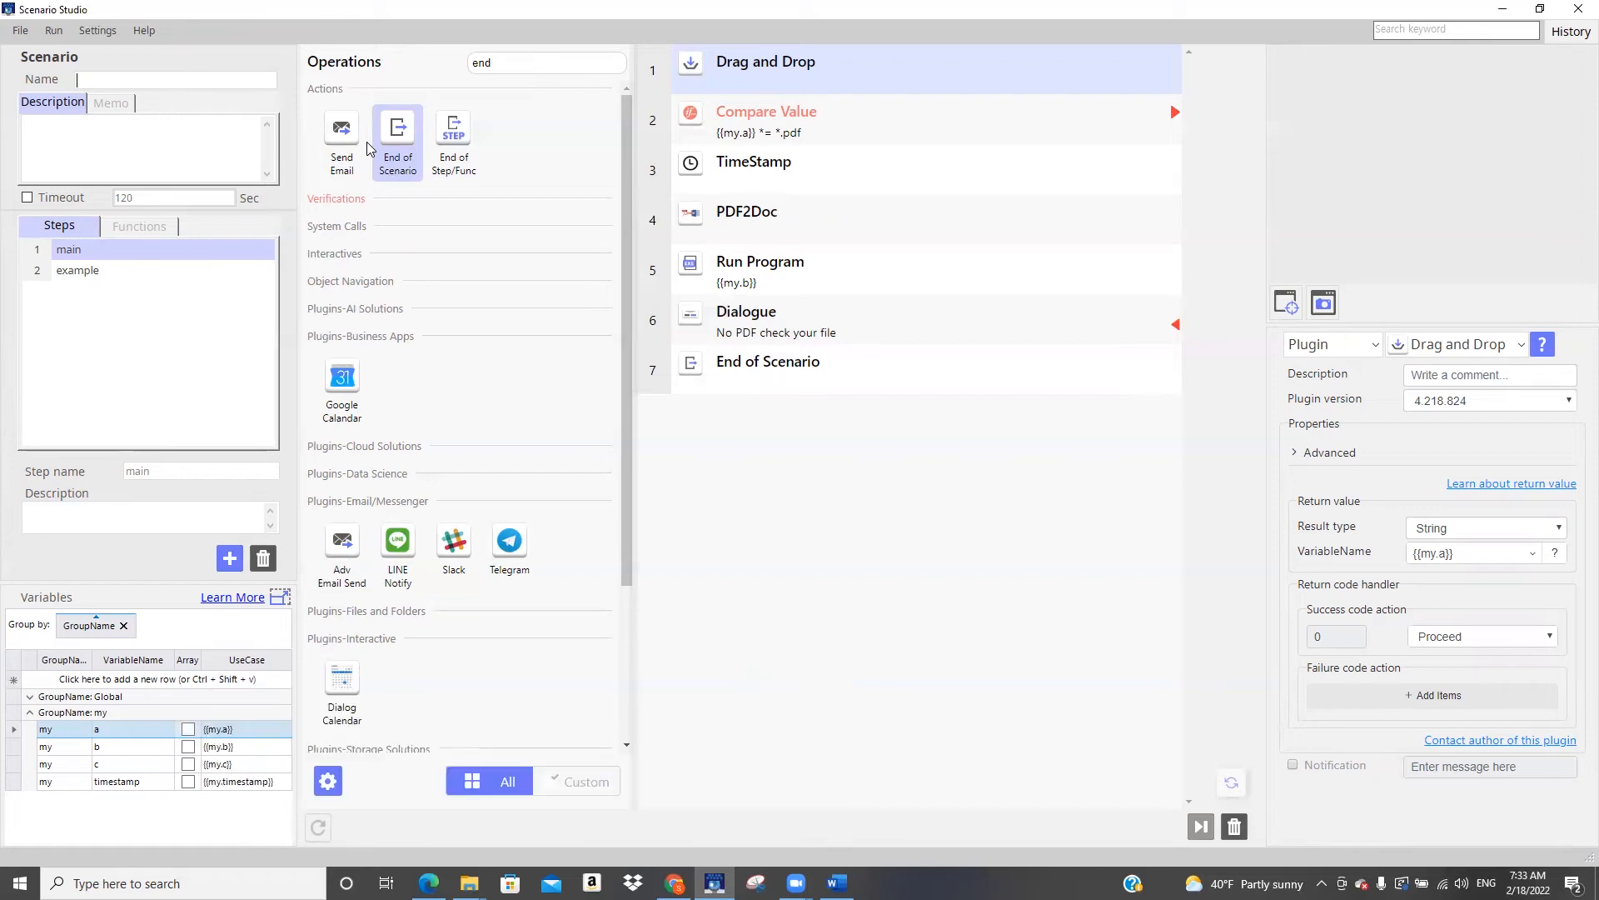
pyautogui.write('pdf to docx')
pyautogui.click(21, 33)
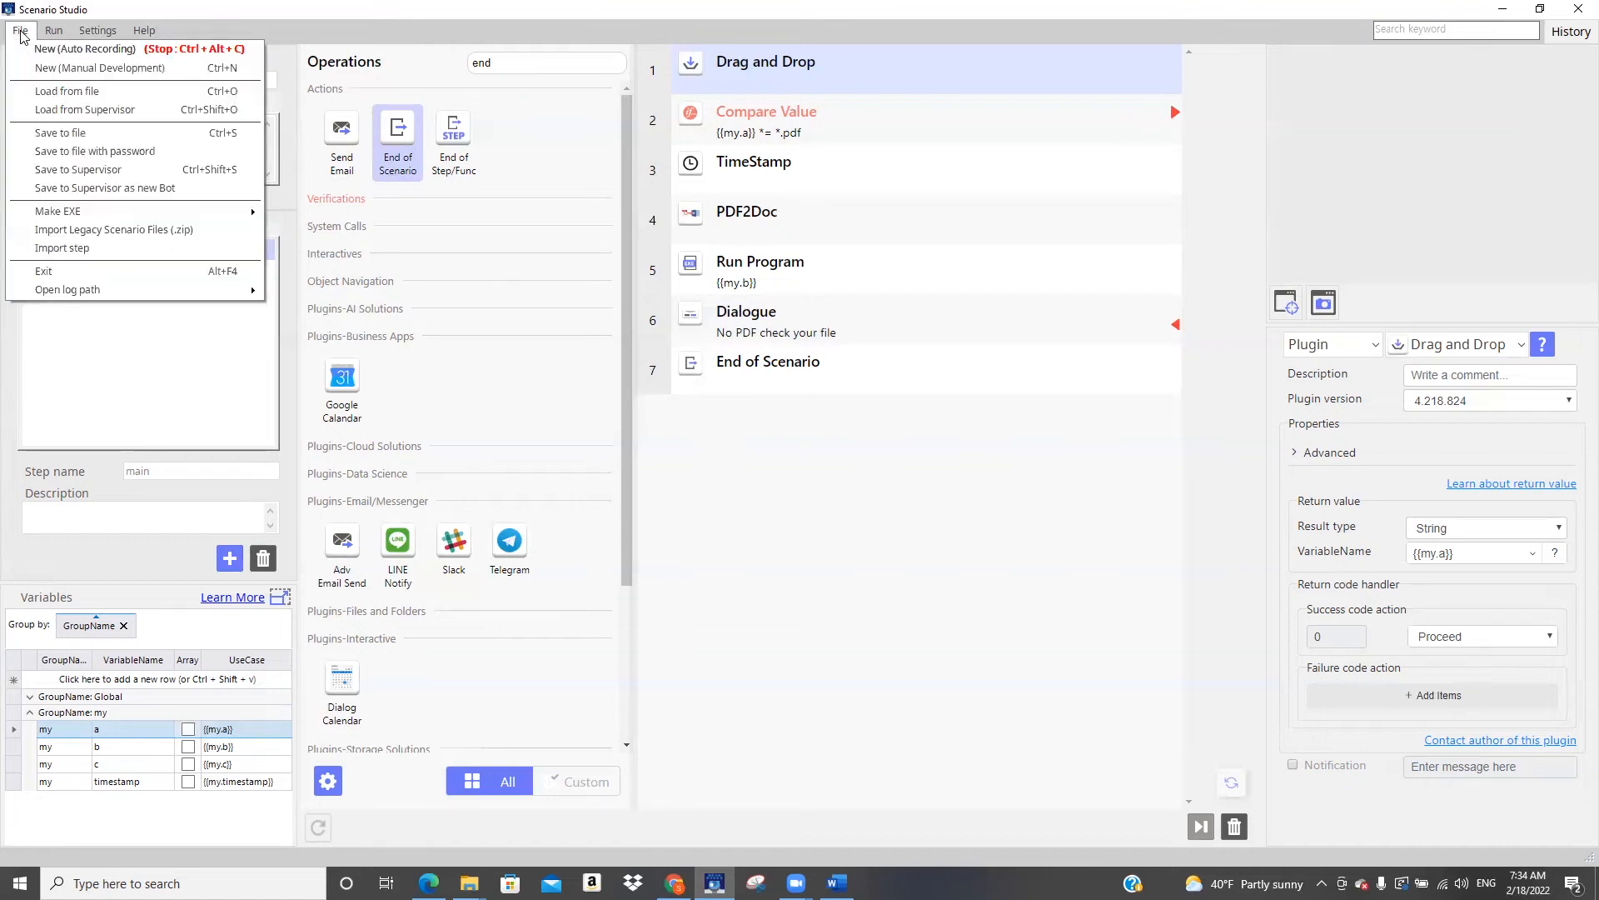
pyautogui.click(47, 173)
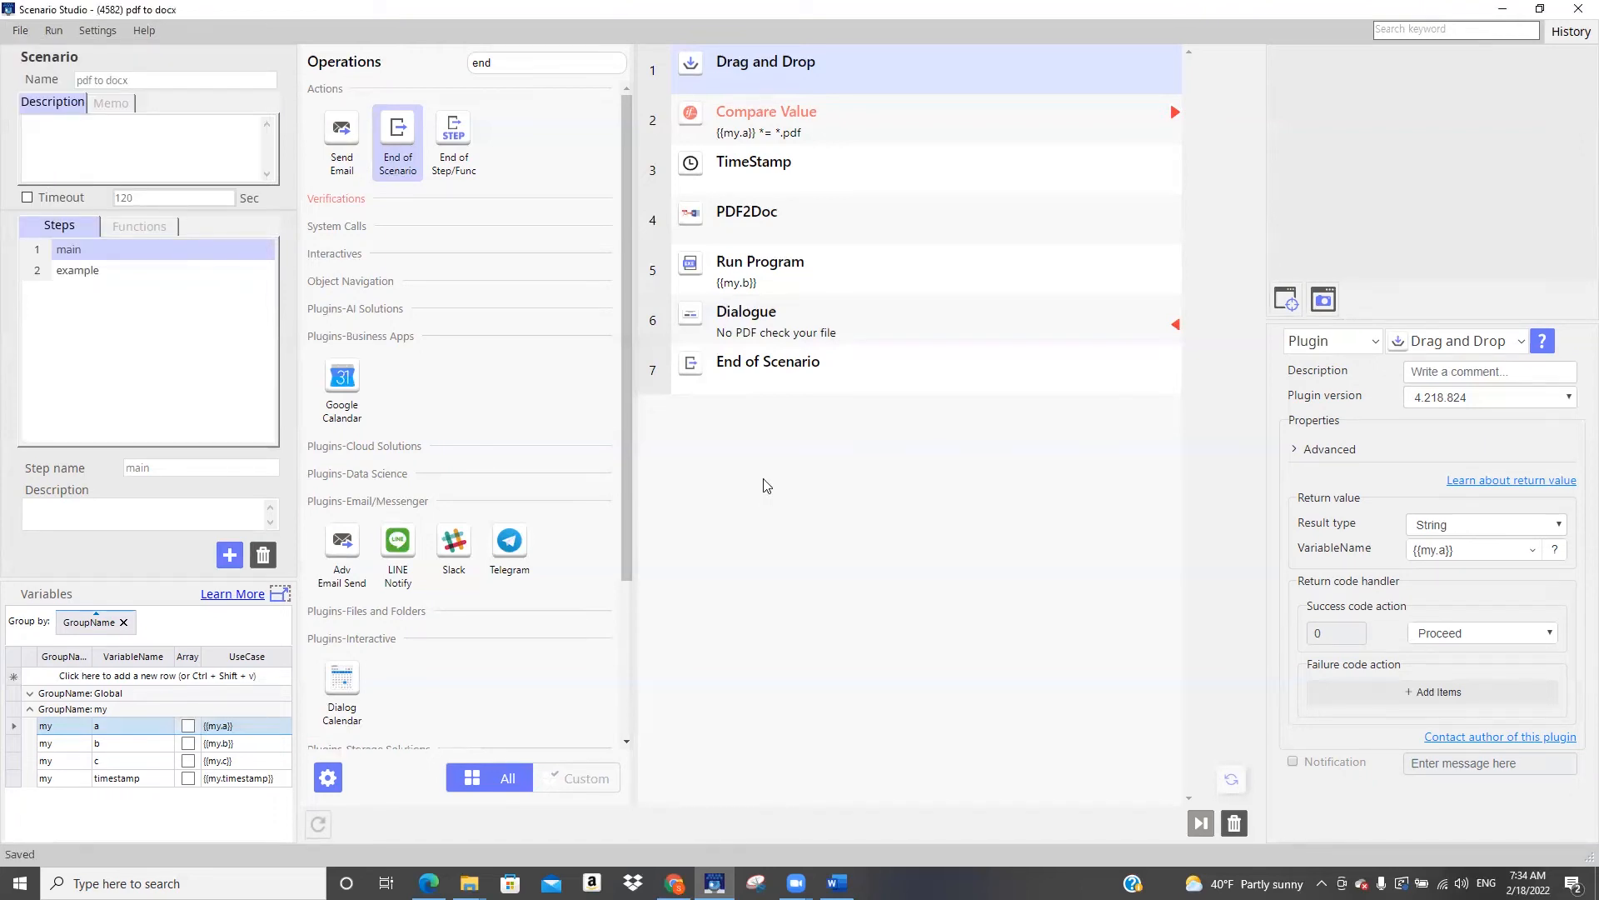
# Open the Supervisor site in the browser, sign in with the stored credentials, and check the scenario list and dashboard
pyautogui.click(146, 32)
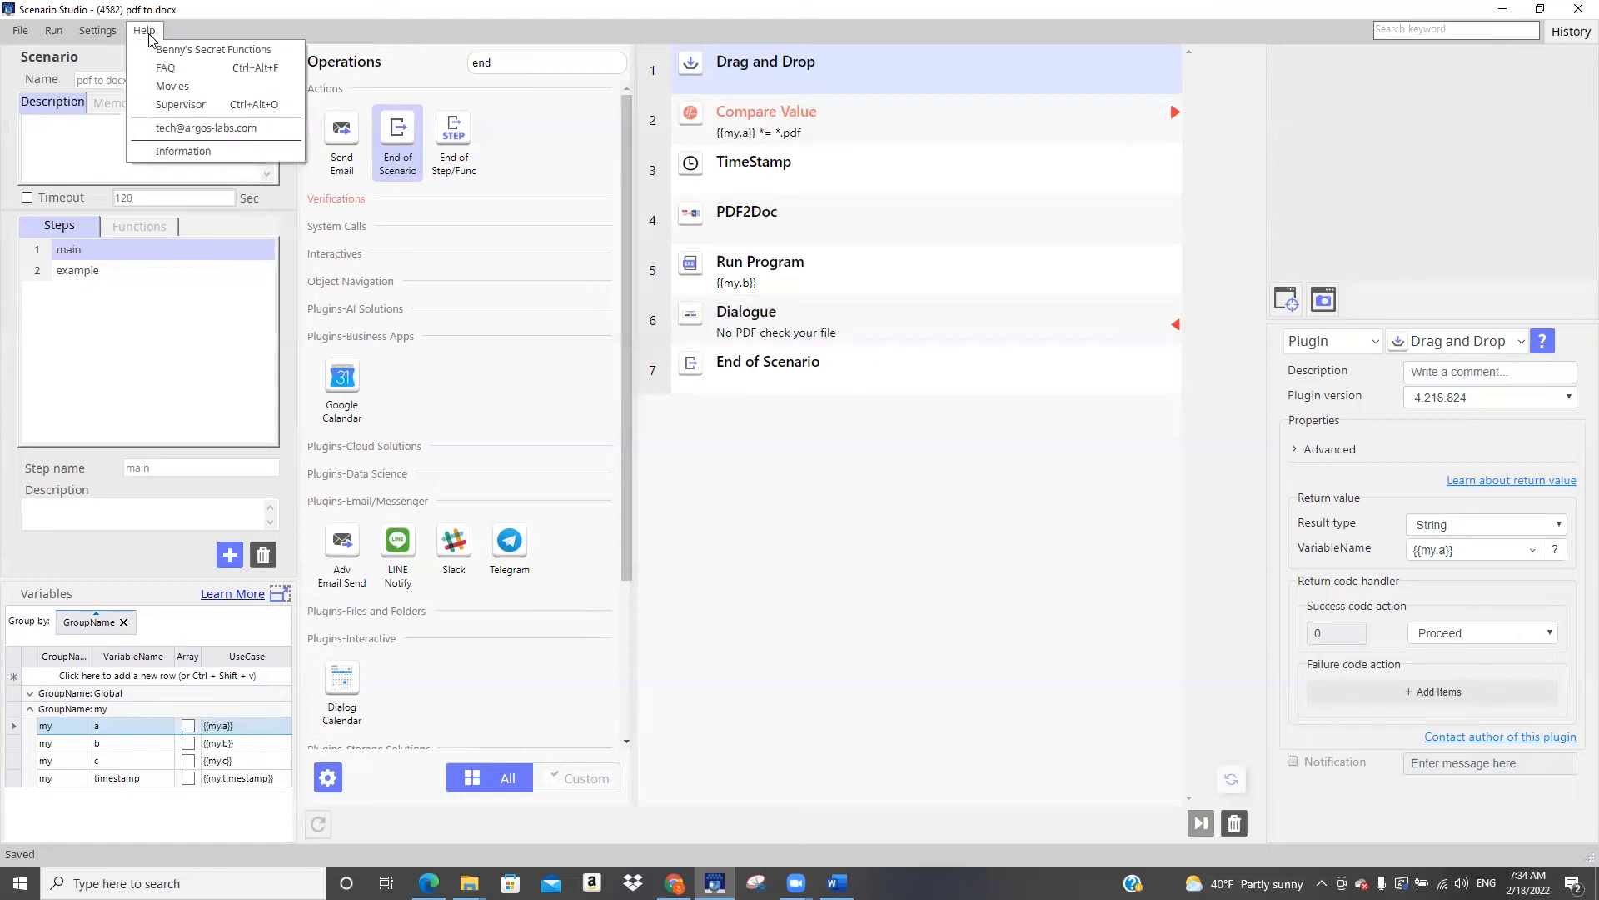
pyautogui.click(171, 107)
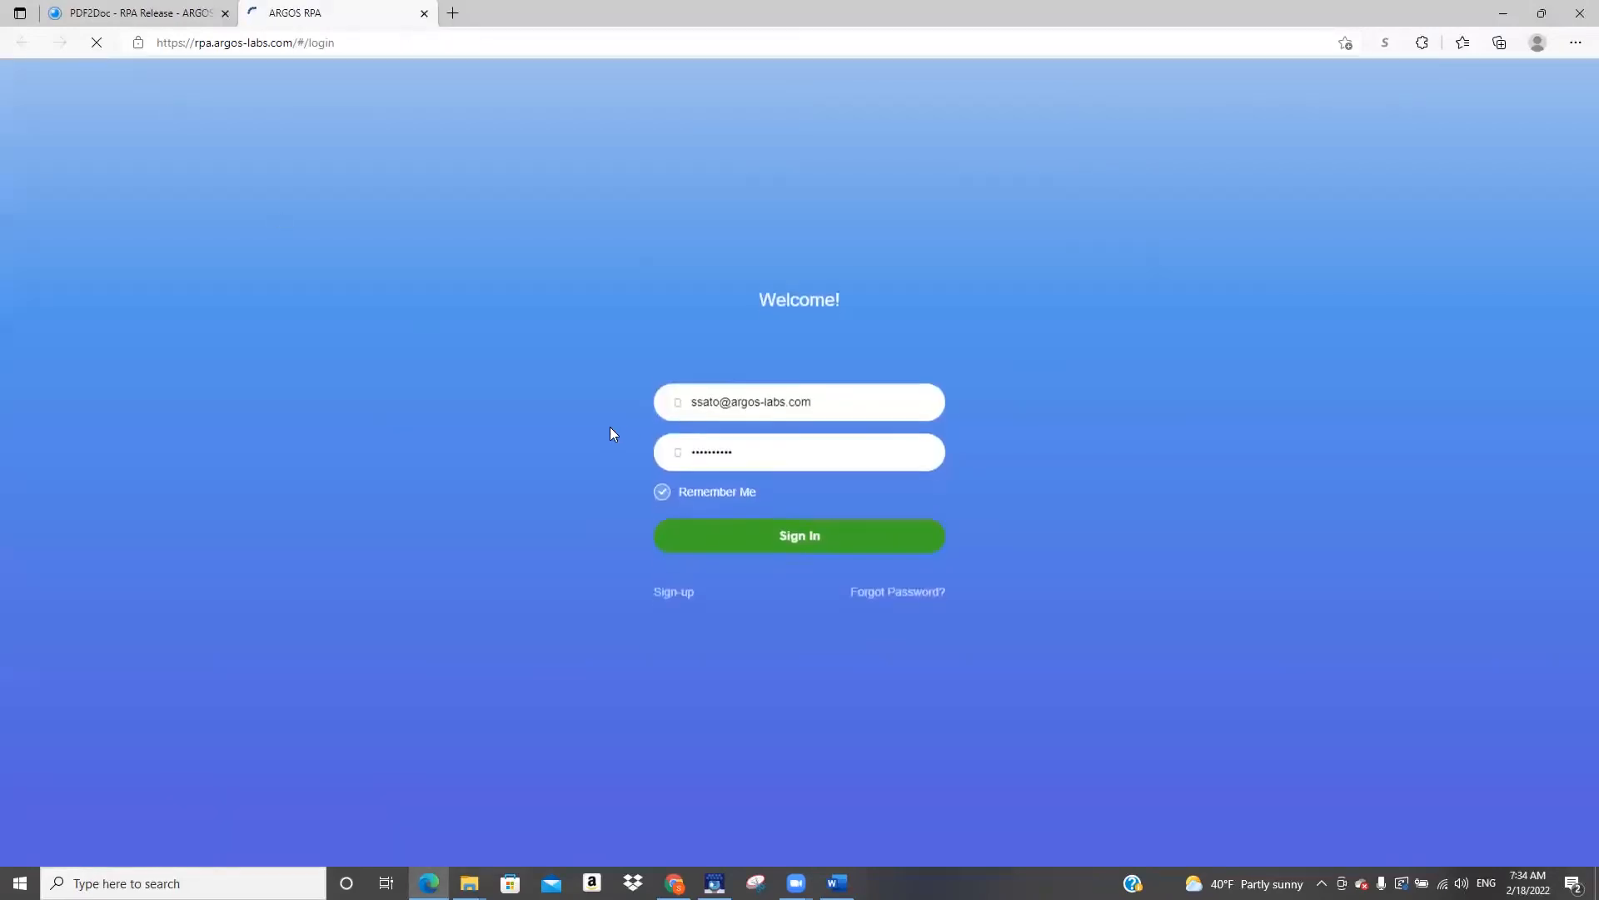
pyautogui.click(802, 525)
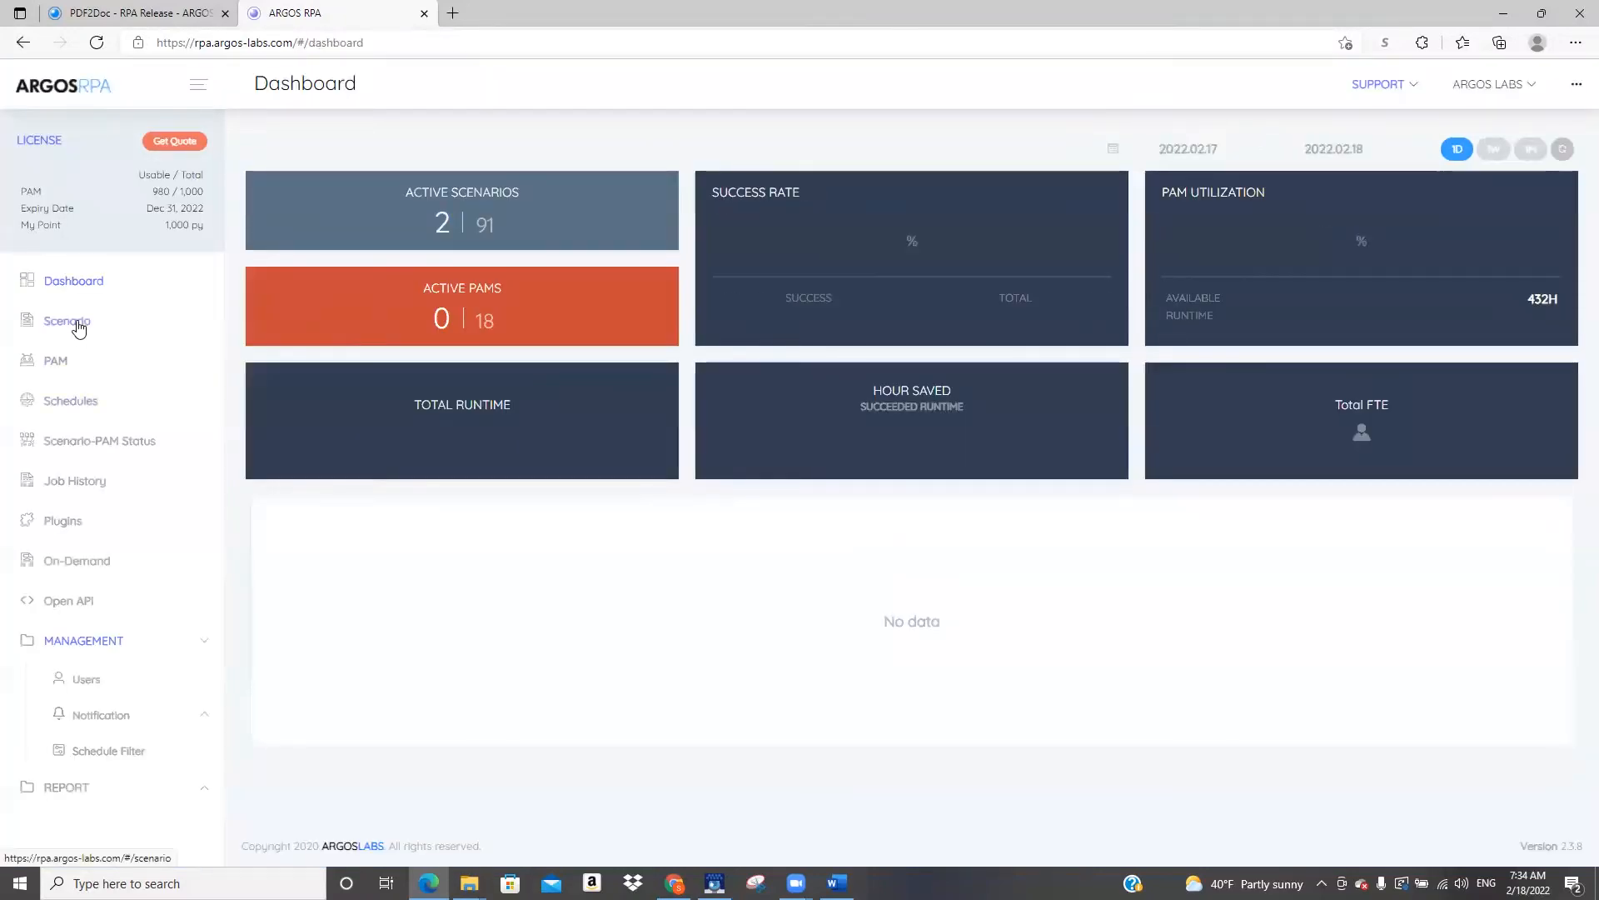
pyautogui.click(79, 328)
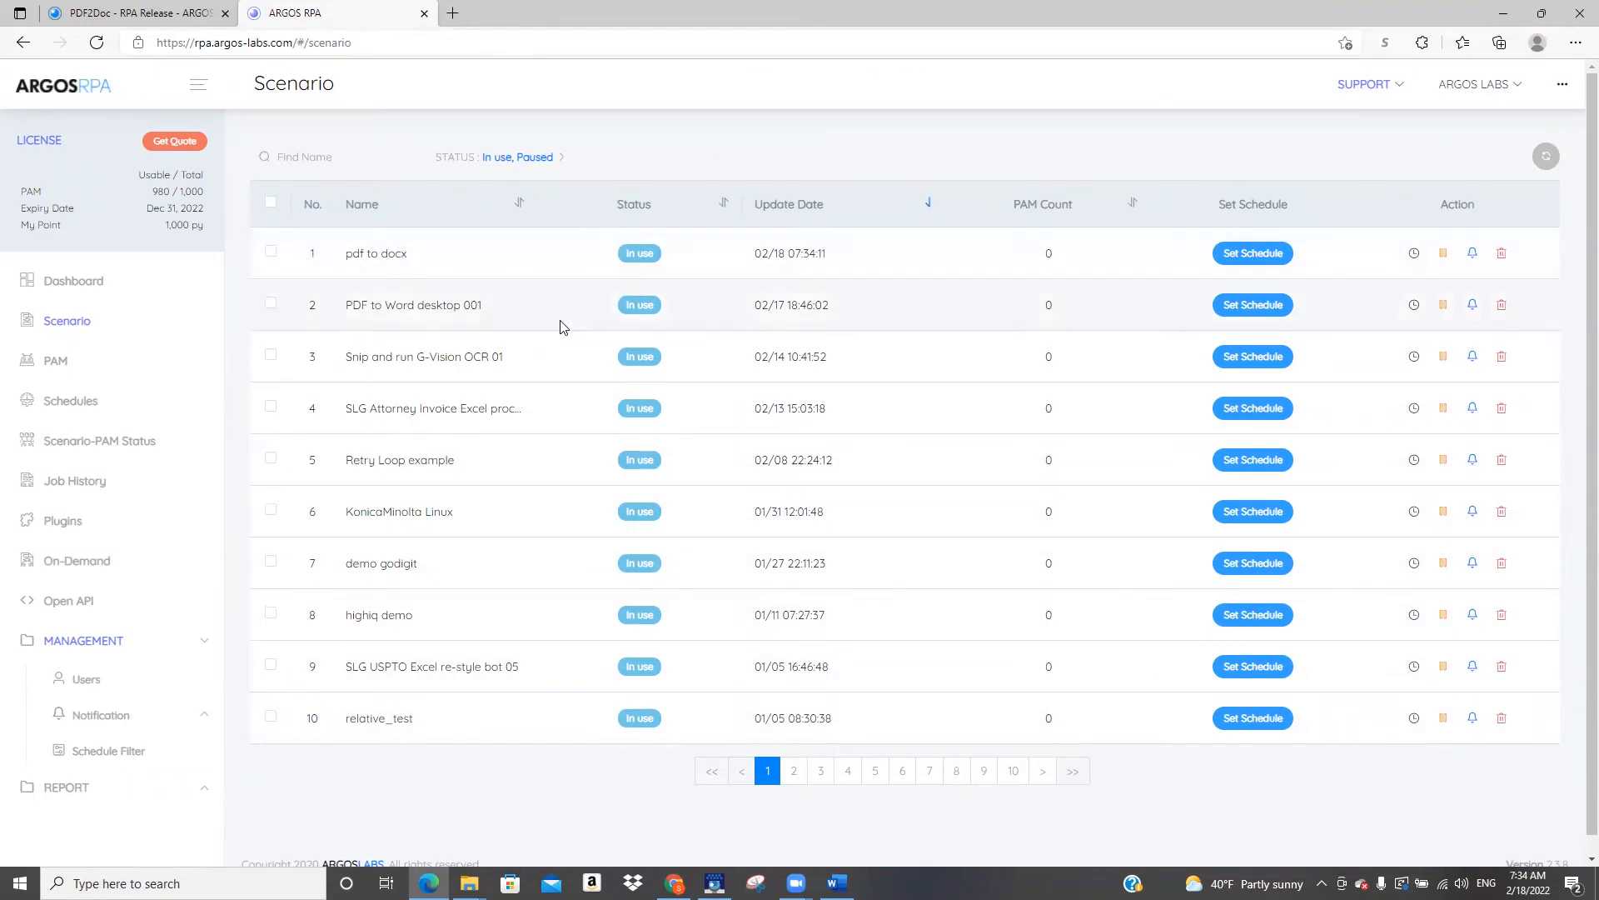
pyautogui.click(90, 298)
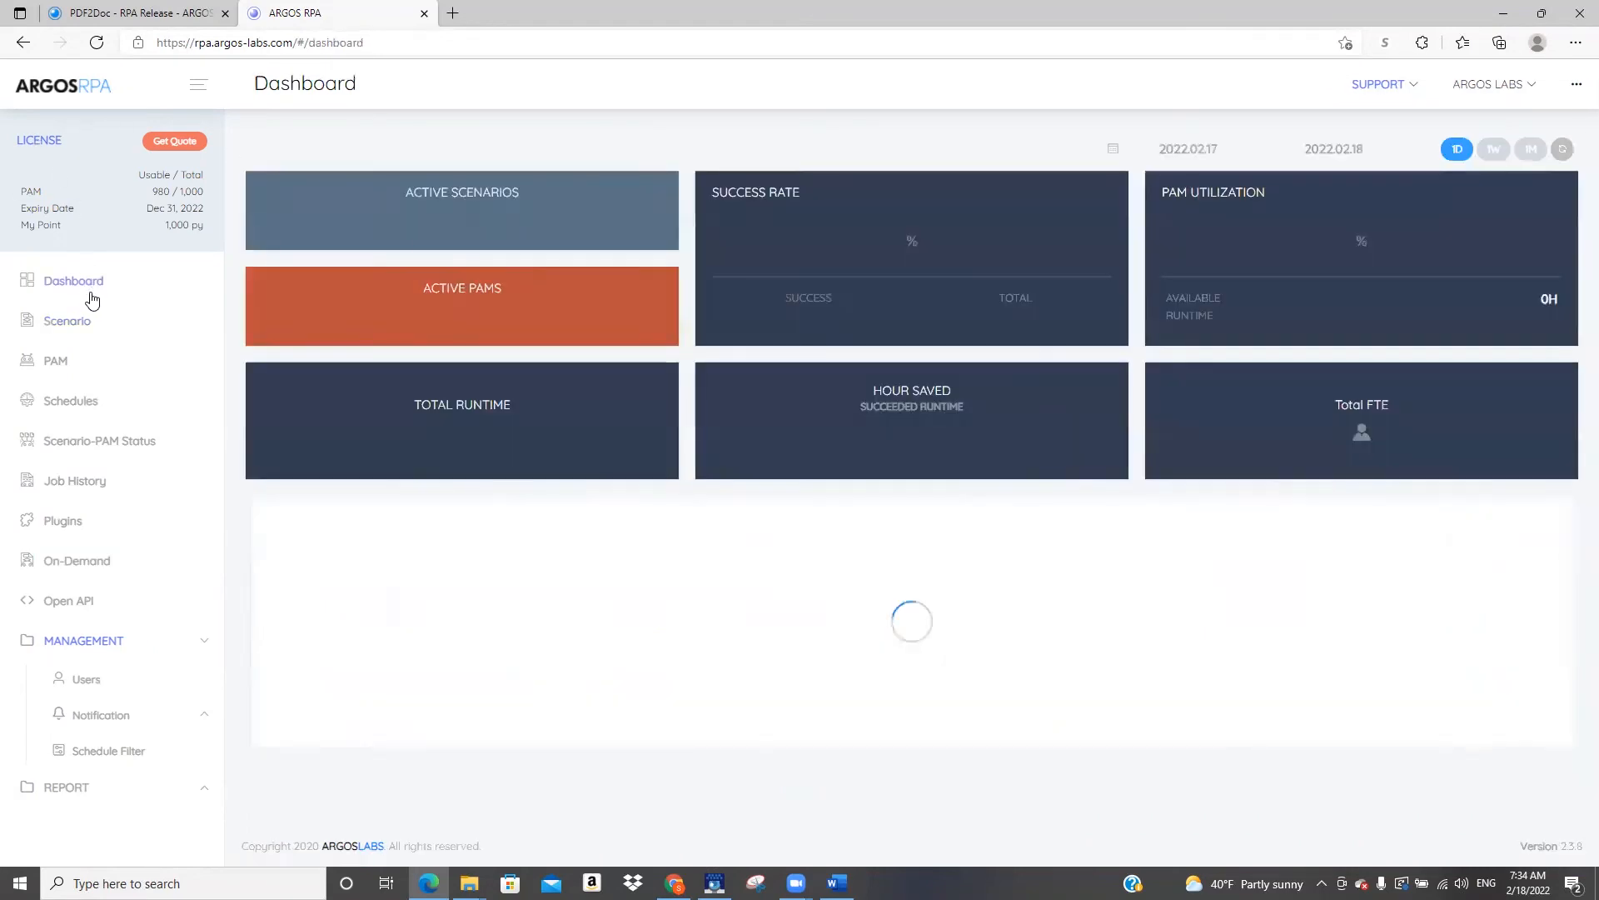
# Return to Scenario Studio and export the bot as an ebot shortcut named "pdf to docx.4582.ebot" on the Desktop
pyautogui.click(715, 883)
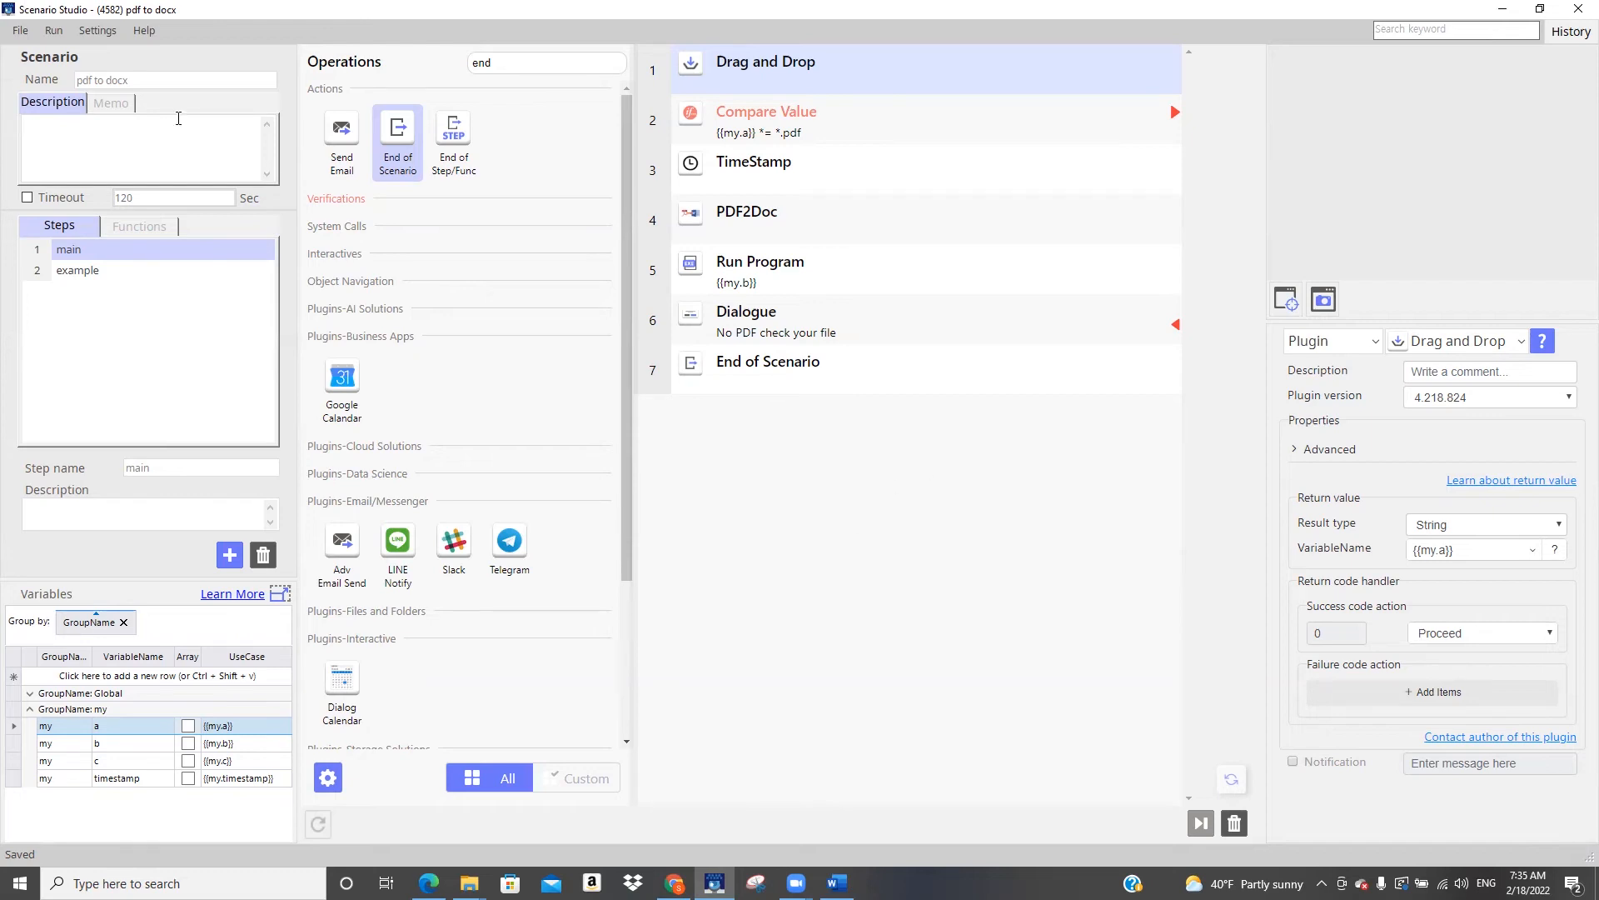
pyautogui.click(18, 33)
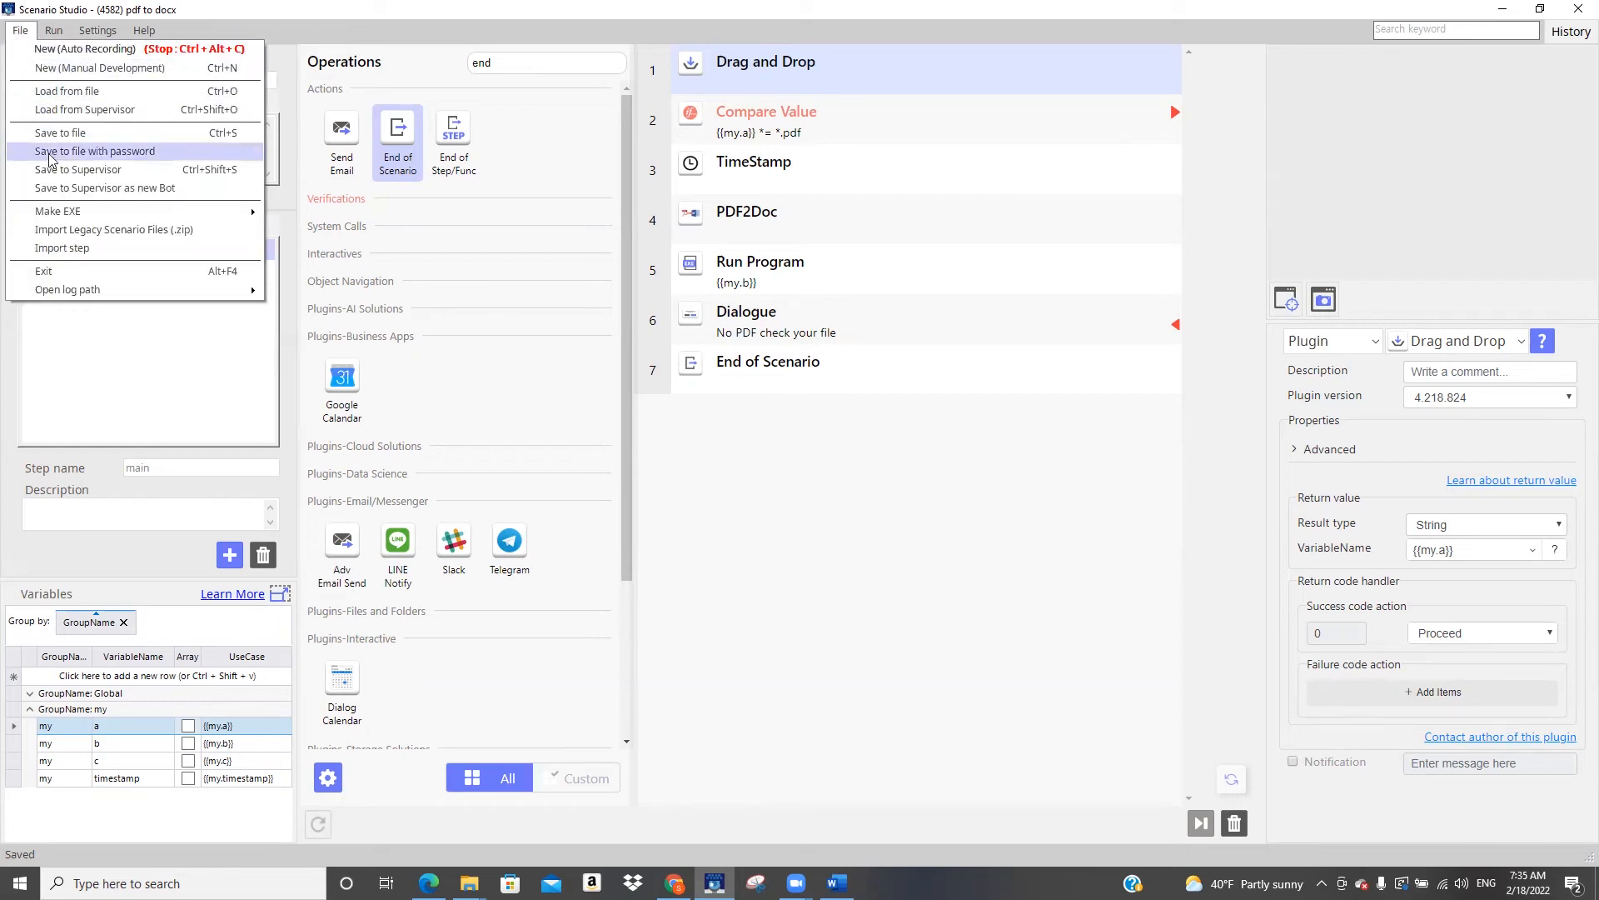
pyautogui.moveTo(70, 213)
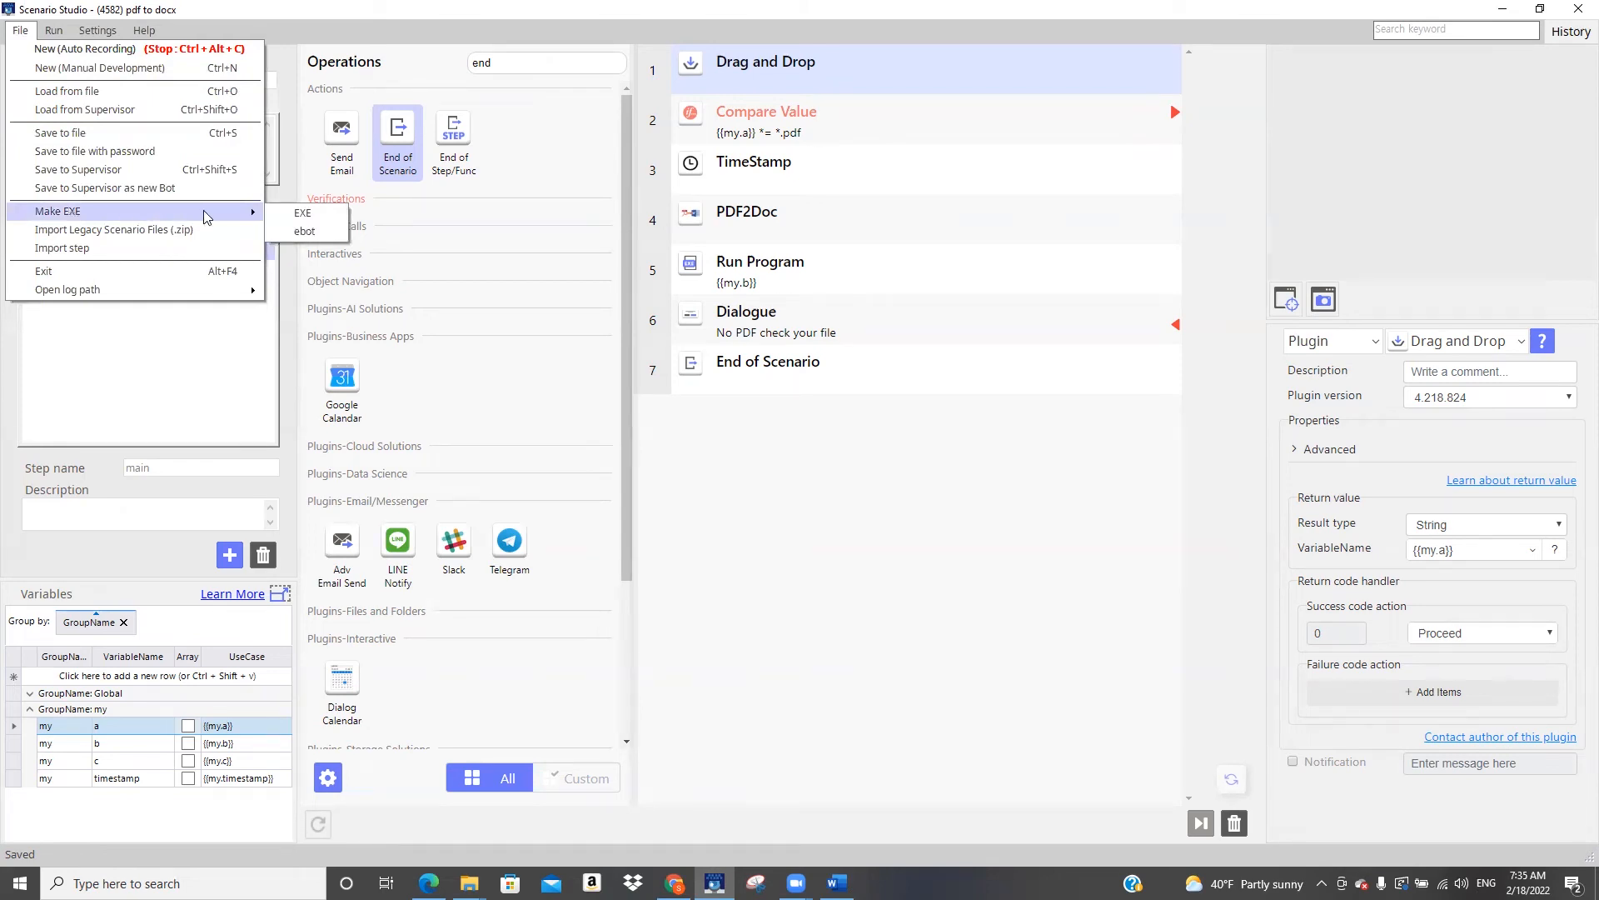
pyautogui.click(322, 230)
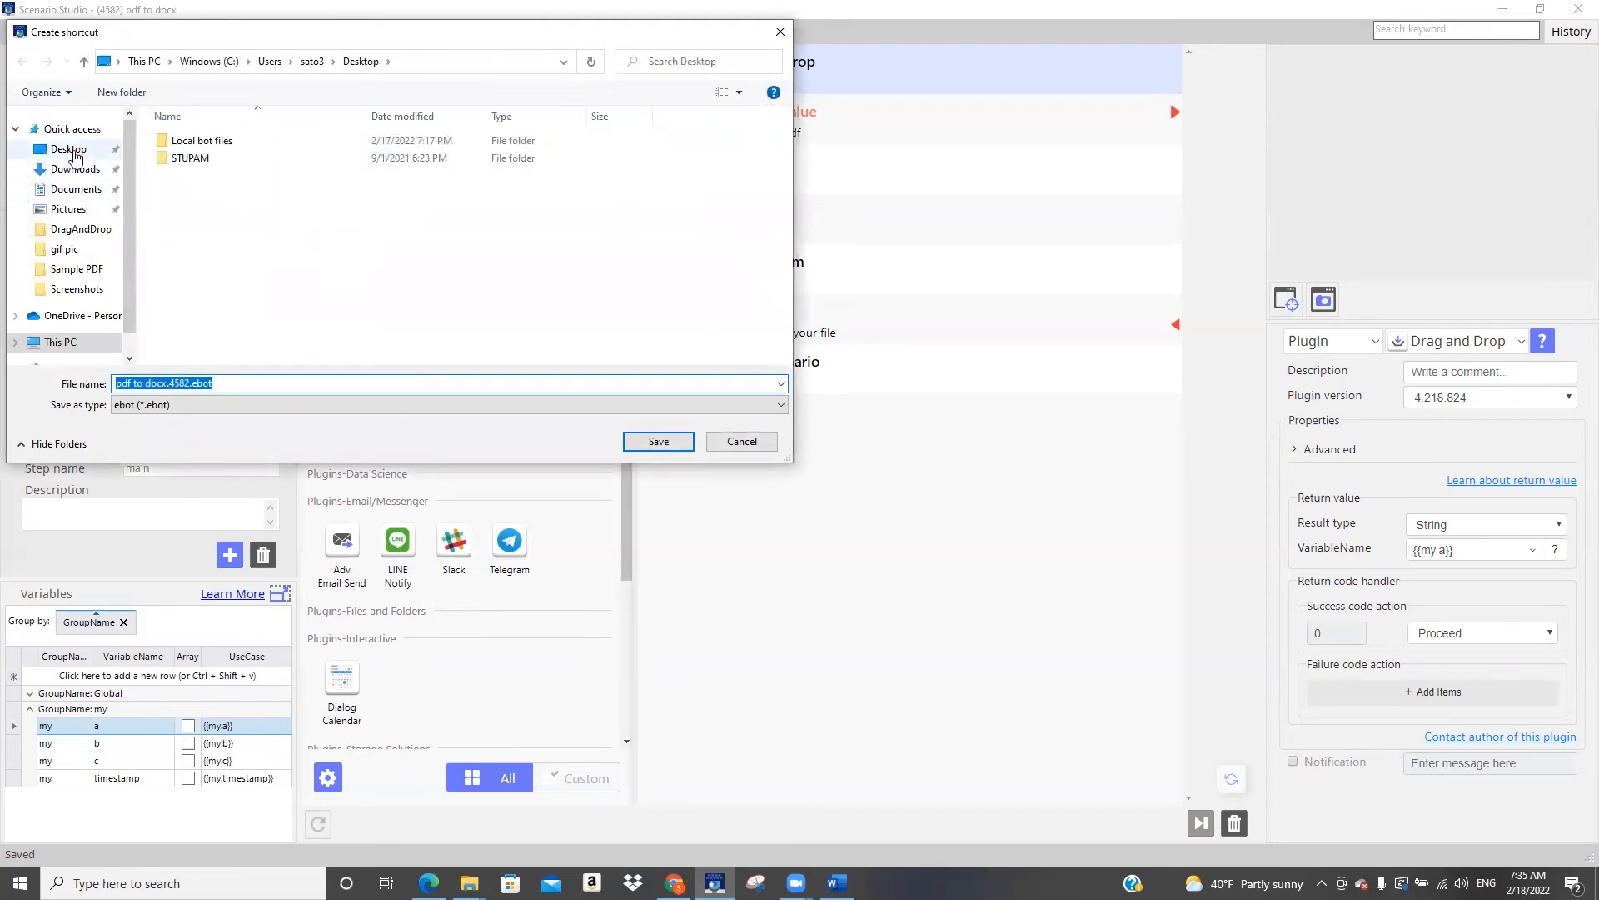
pyautogui.click(73, 150)
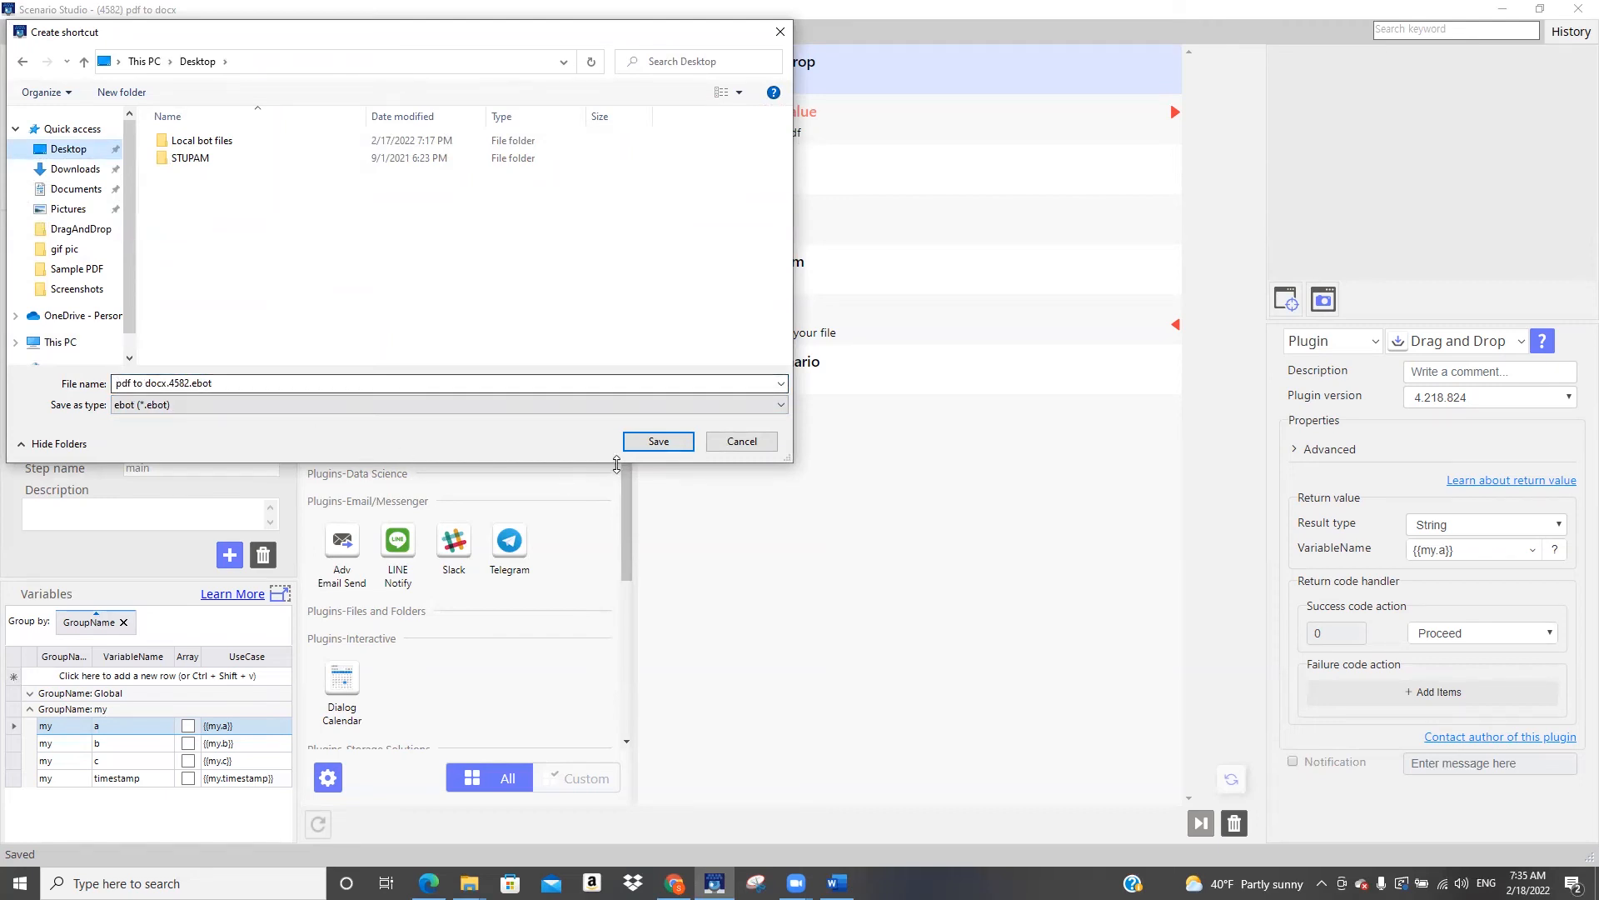
pyautogui.click(659, 441)
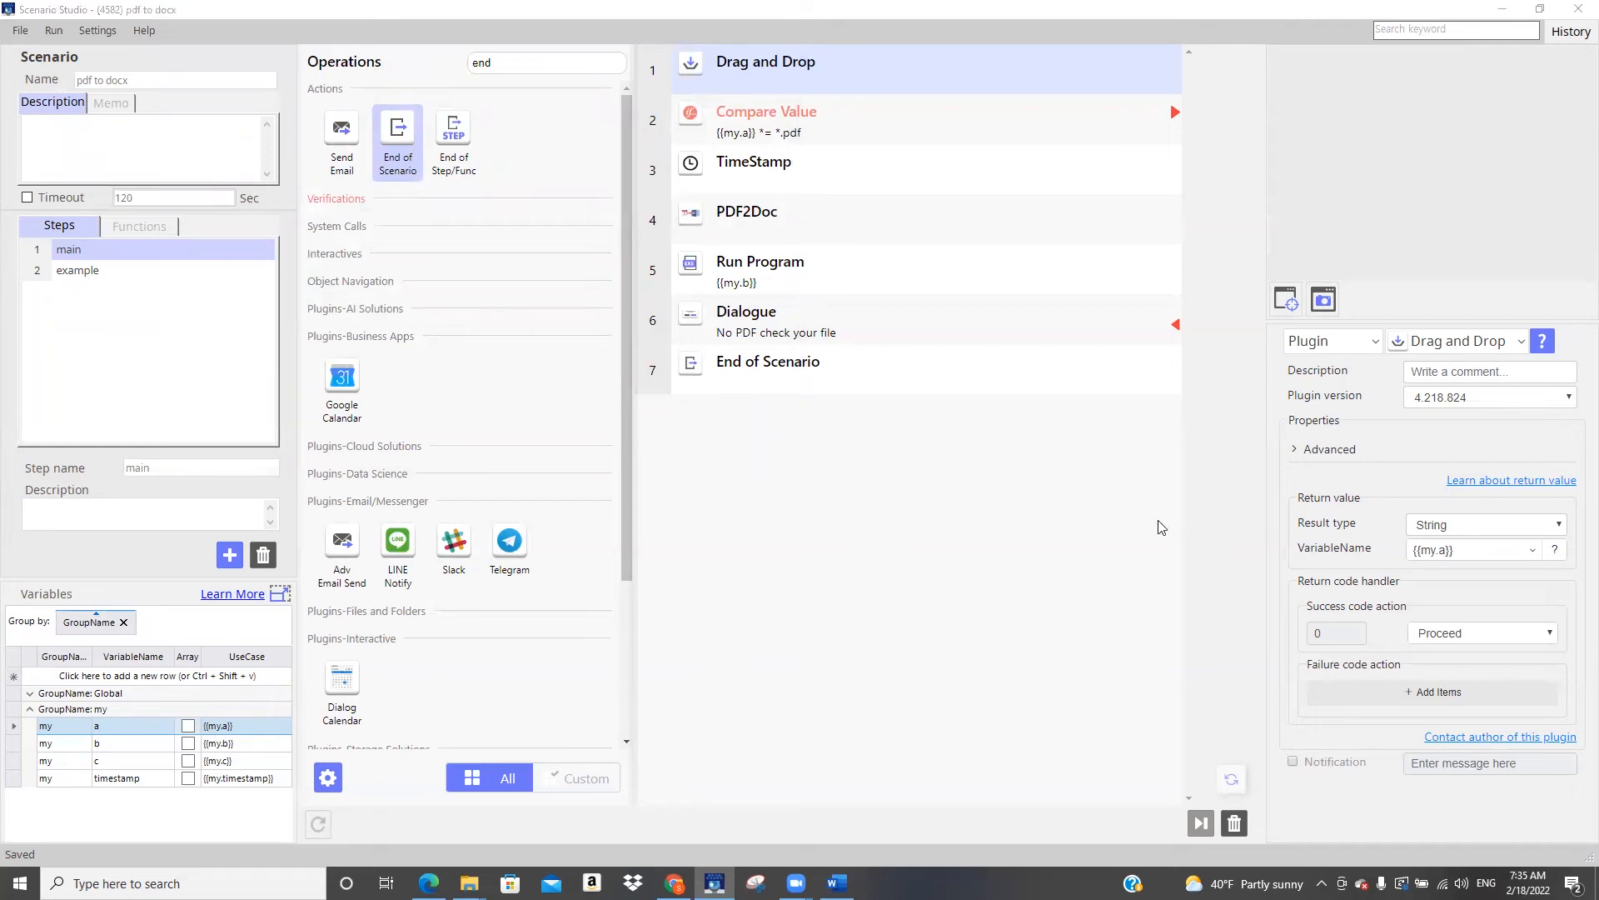
# Show the desktop, move the pdf to docx ebot shortcut to an empty area, and launch it
pyautogui.press('super+d')
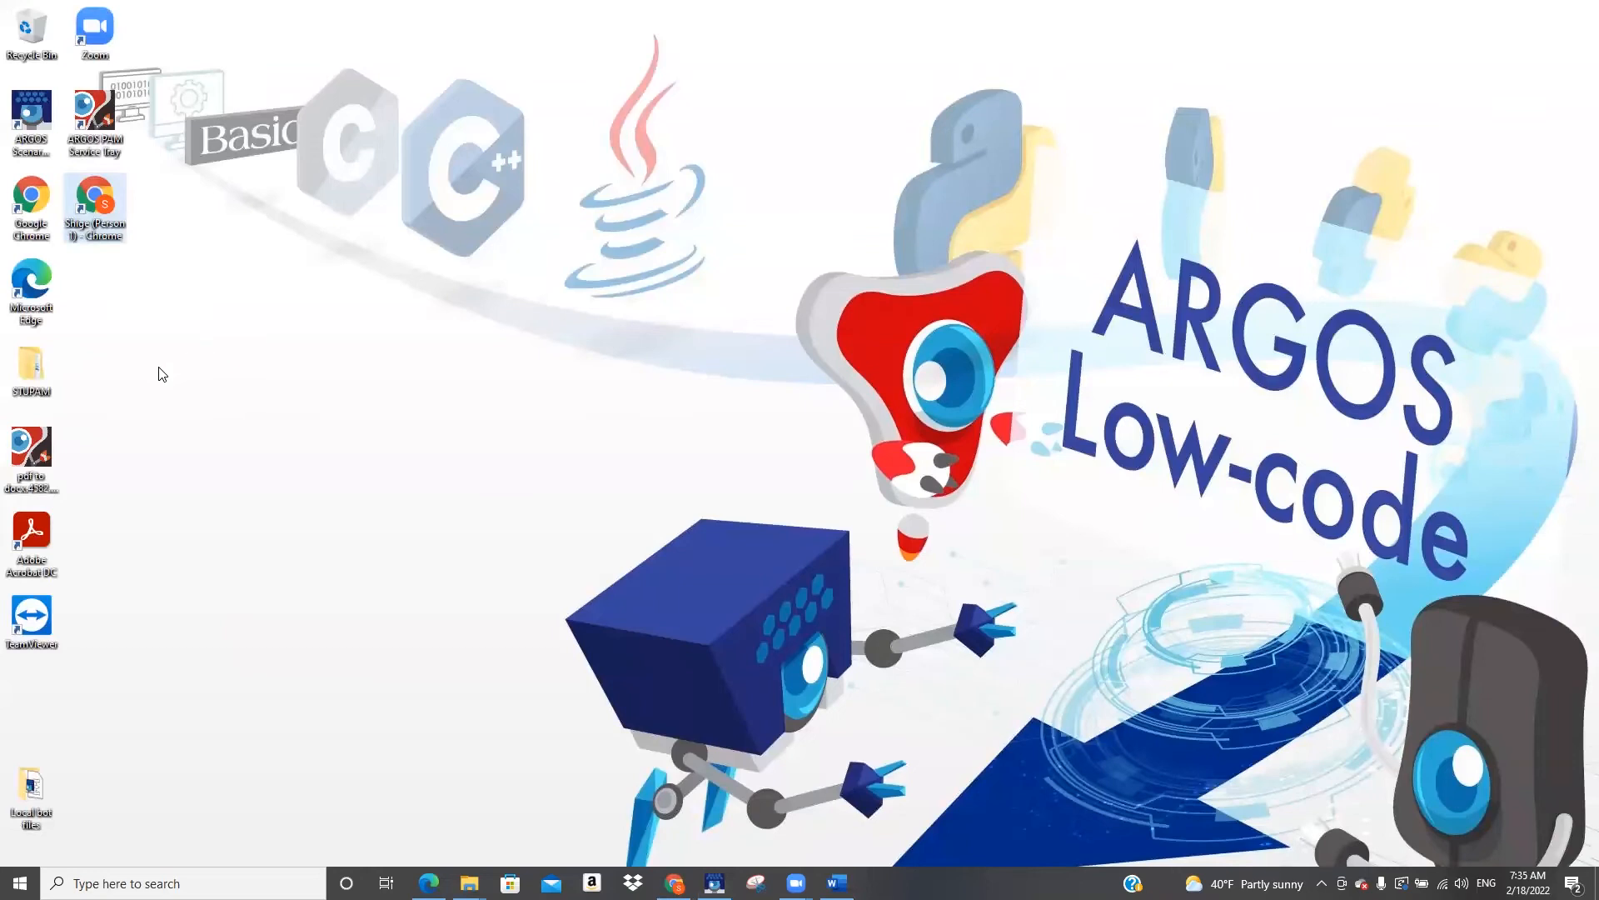
pyautogui.moveTo(41, 440); pyautogui.dragTo(422, 356)
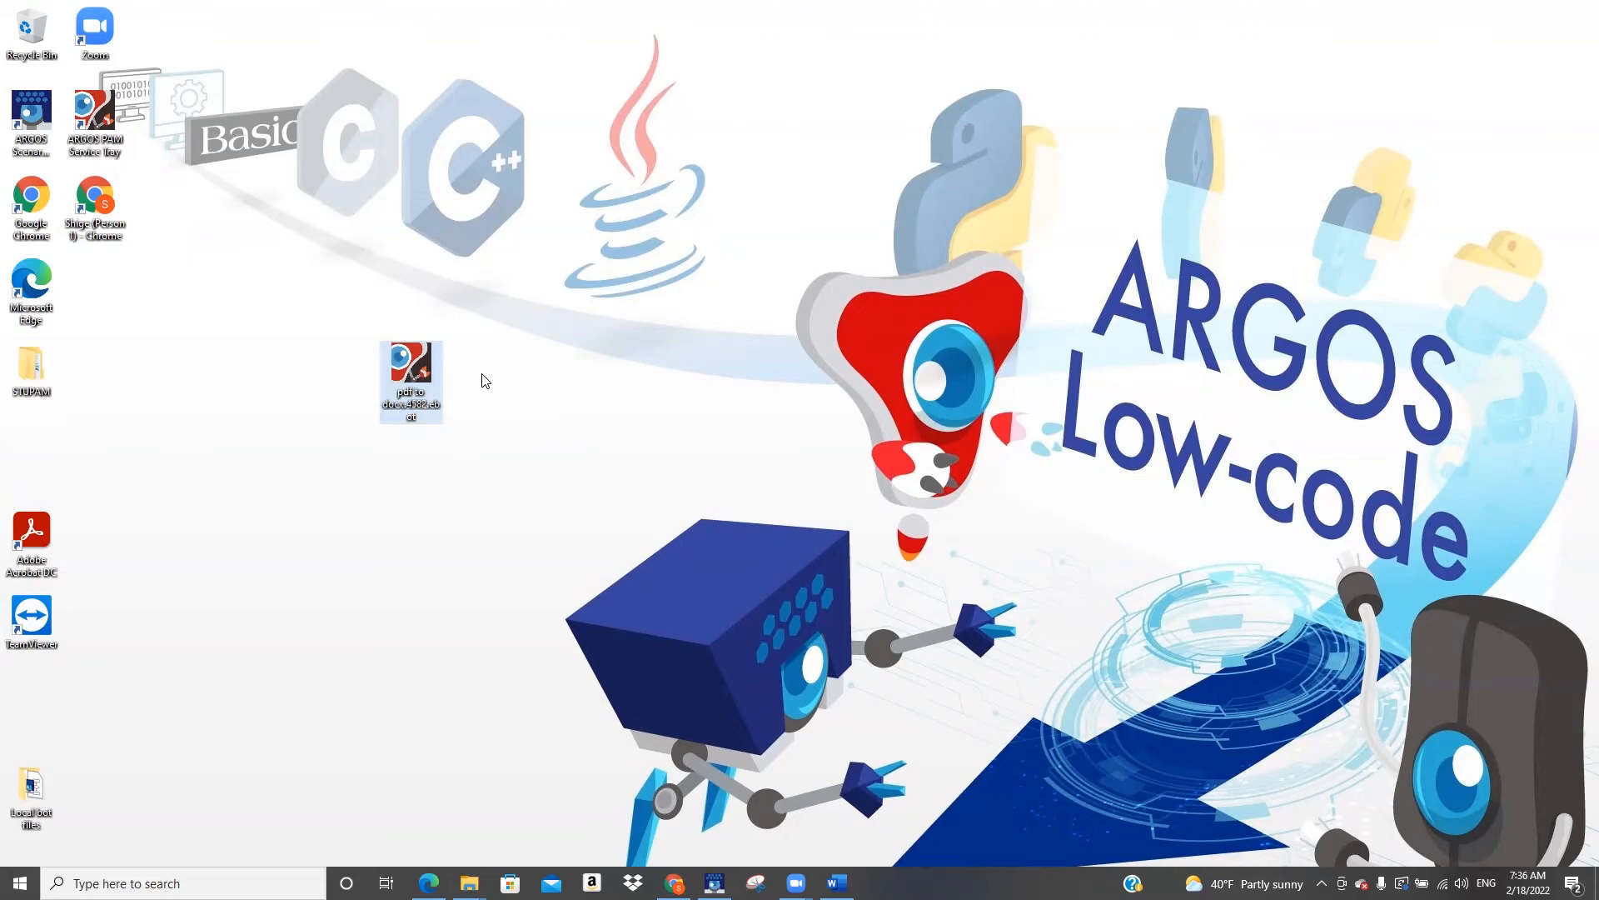
pyautogui.doubleClick(416, 366)
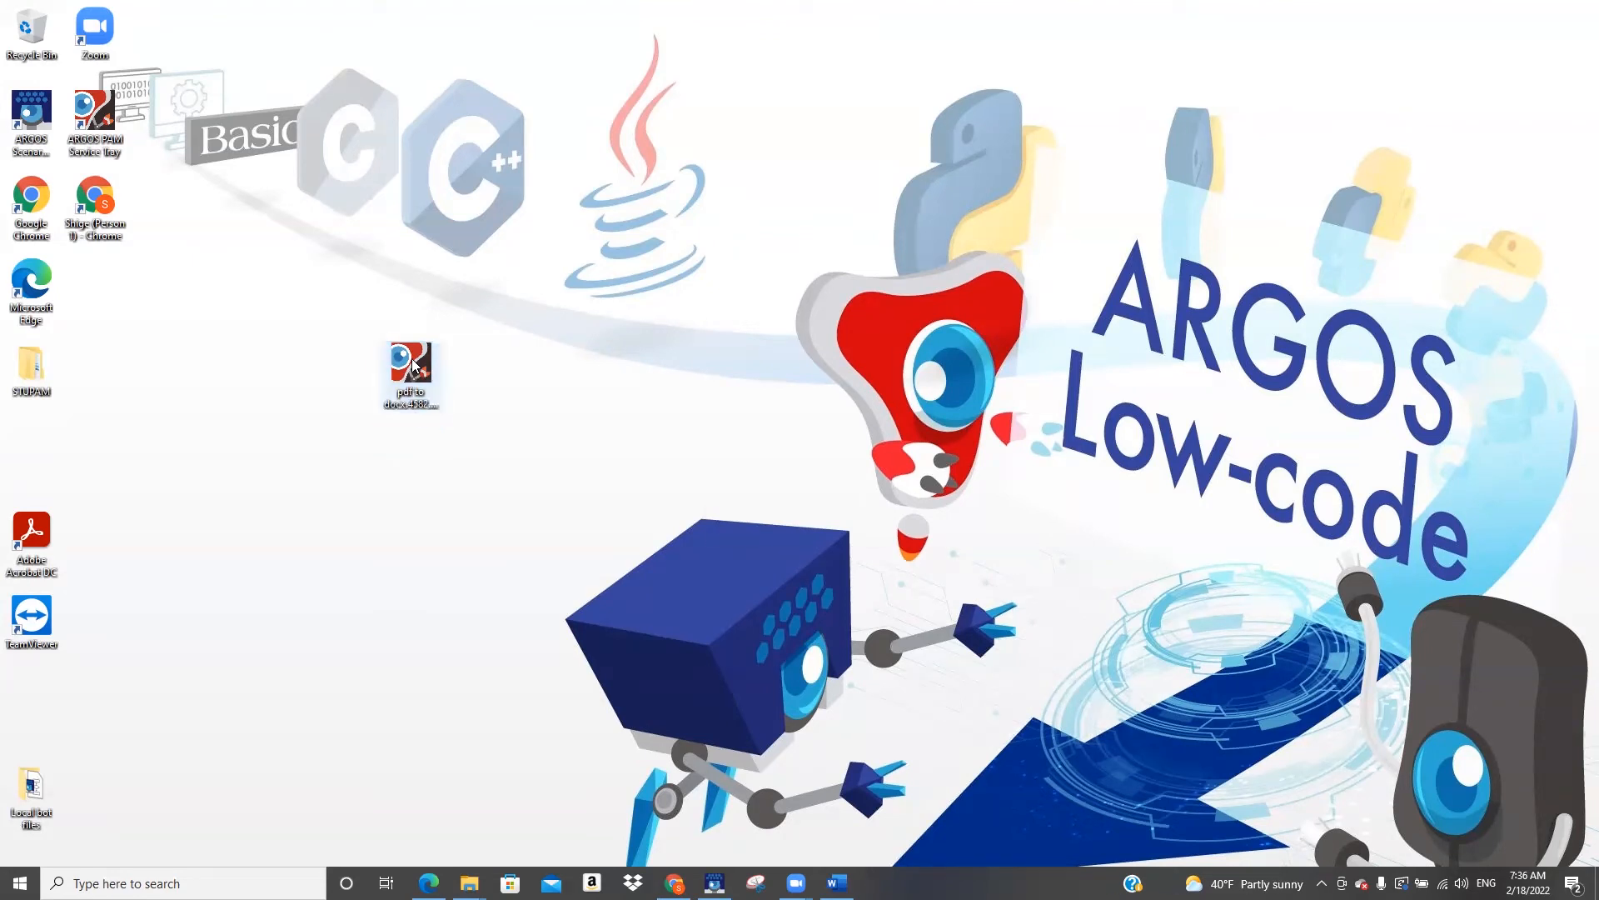
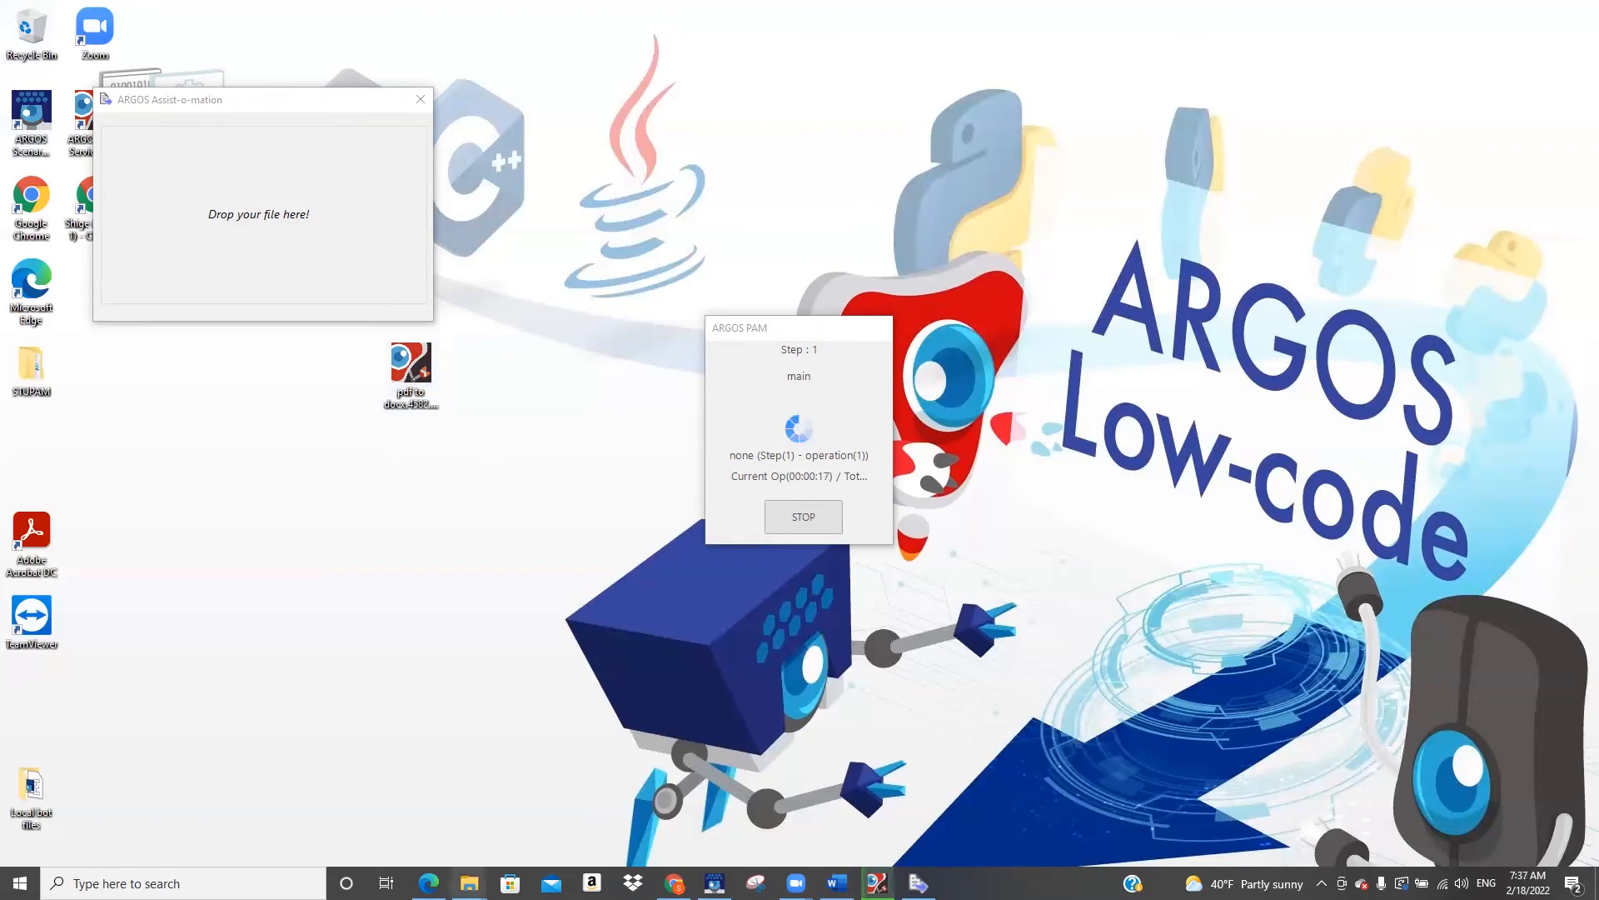
# Feed REG-343-R4-2021.pdf from the Sample PDF folder to the running bot and accept Word's PDF conversion
pyautogui.moveTo(469, 881)
pyautogui.click(394, 831)
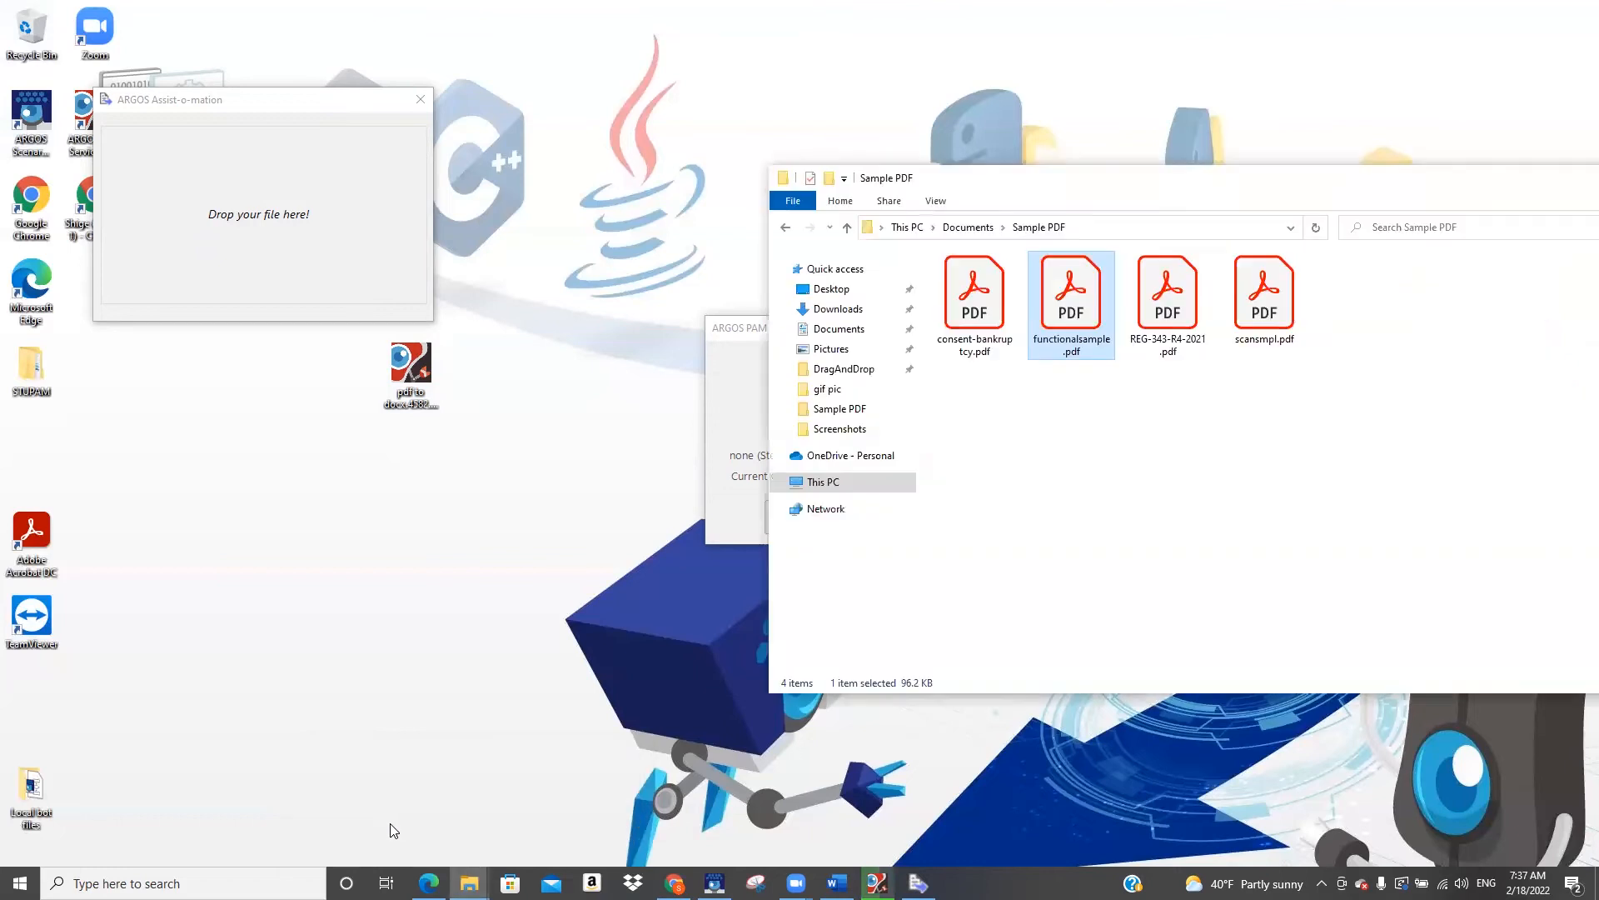
pyautogui.click(1171, 310)
pyautogui.moveTo(1171, 310); pyautogui.dragTo(285, 218)
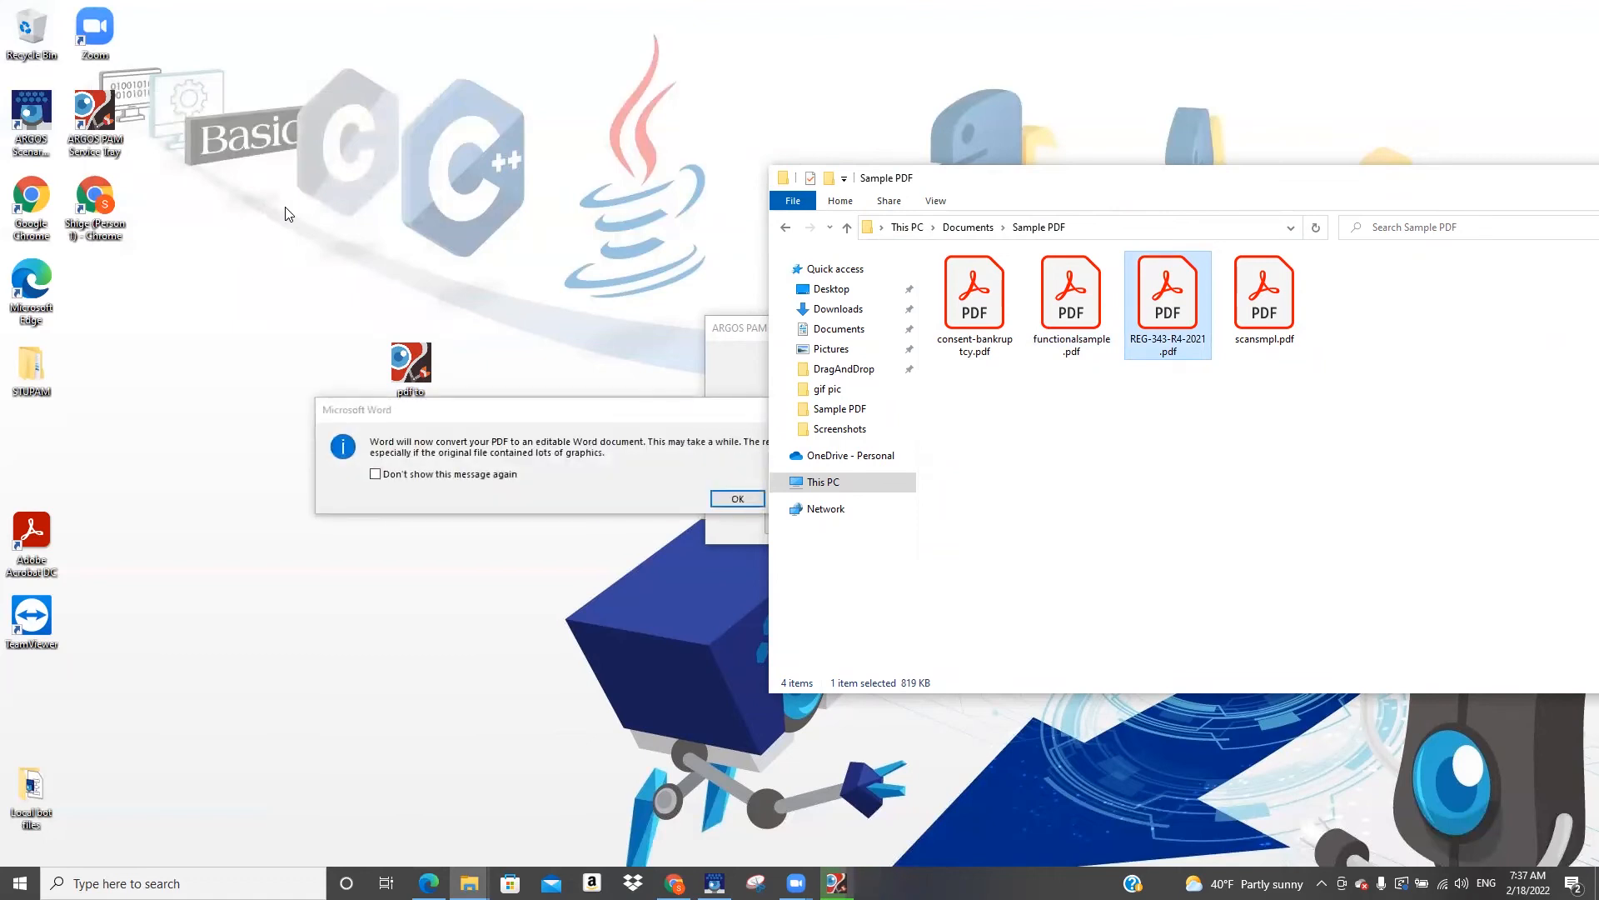
pyautogui.click(737, 499)
pyautogui.click(731, 497)
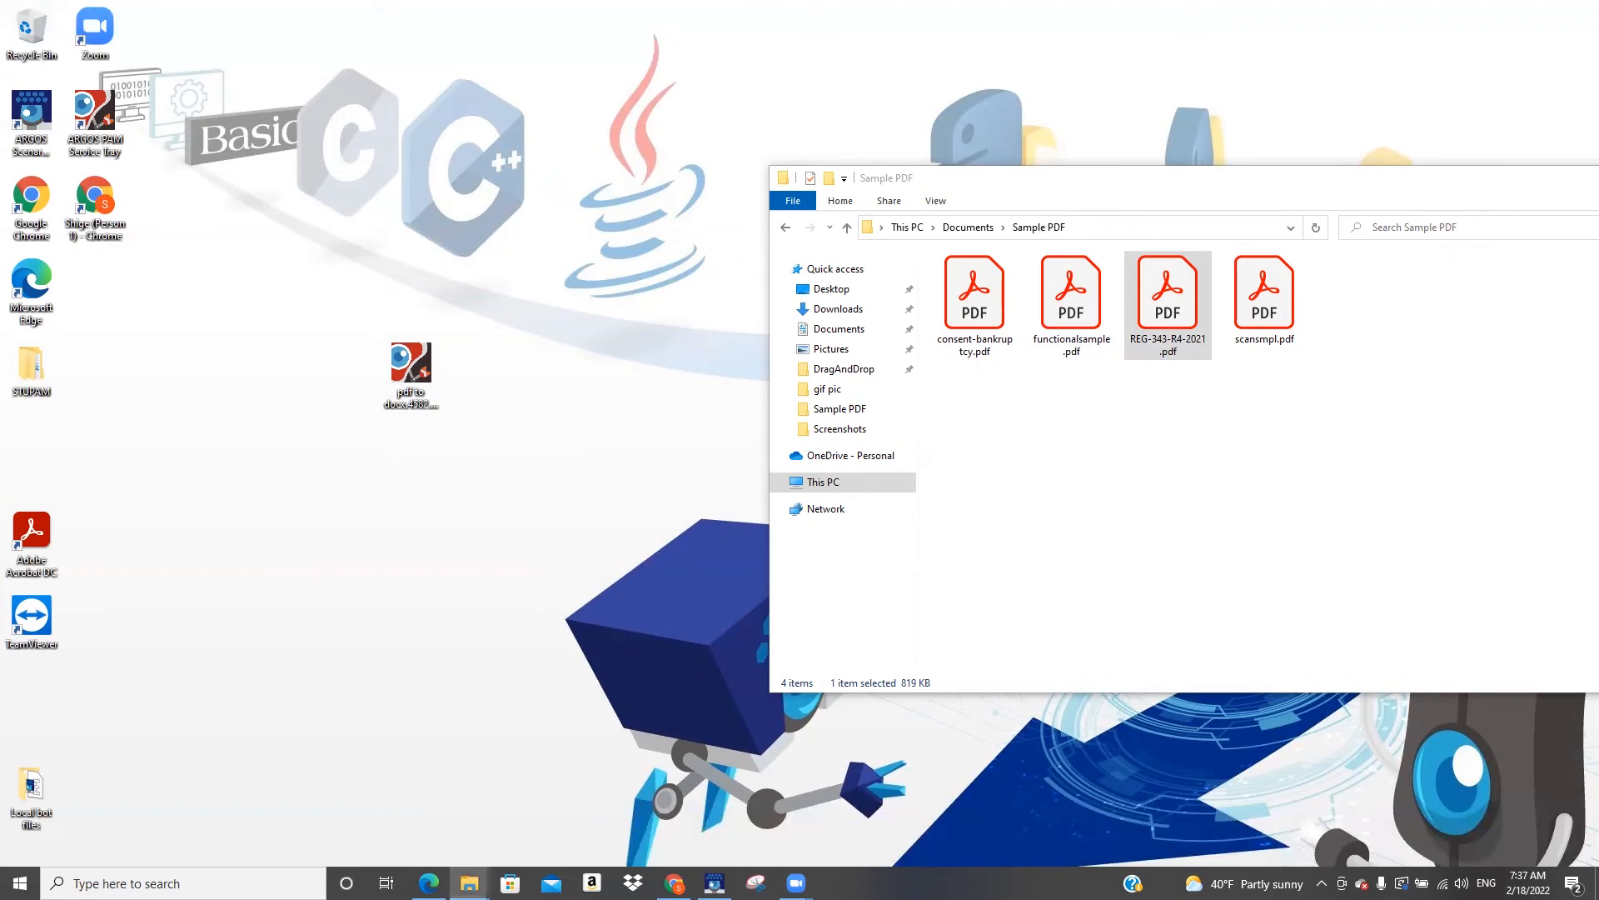
# Bring up the DragAndDrop output folder and arrange its window and the ebot shortcut so that the Sample PDF files stay accessible
pyautogui.moveTo(469, 883)
pyautogui.click(547, 834)
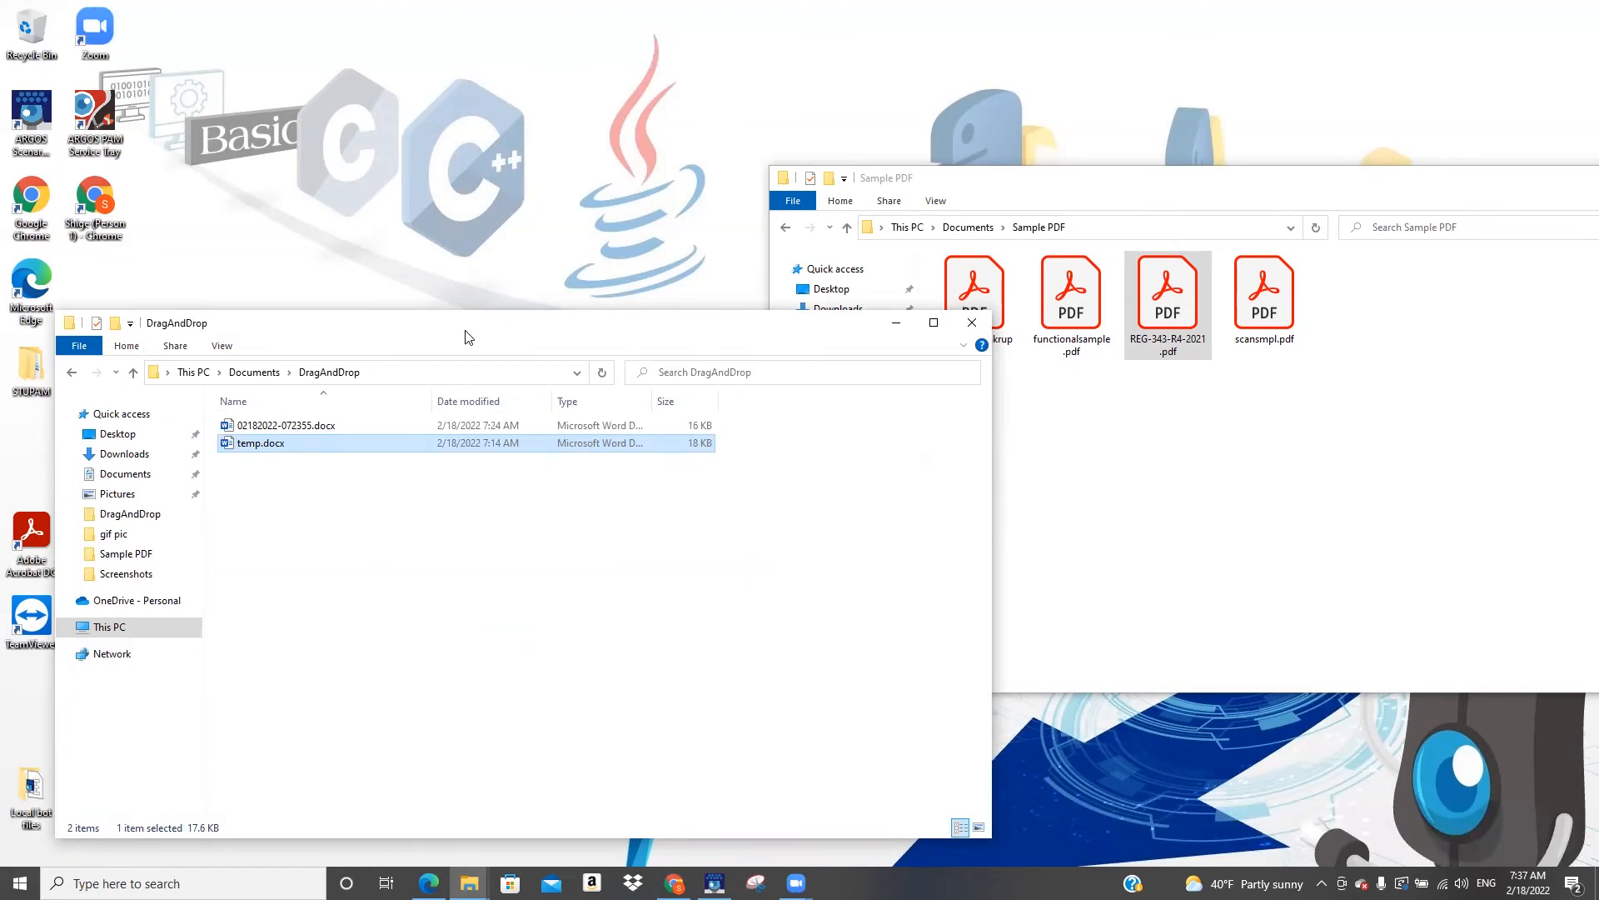
pyautogui.moveTo(464, 336); pyautogui.dragTo(932, 129)
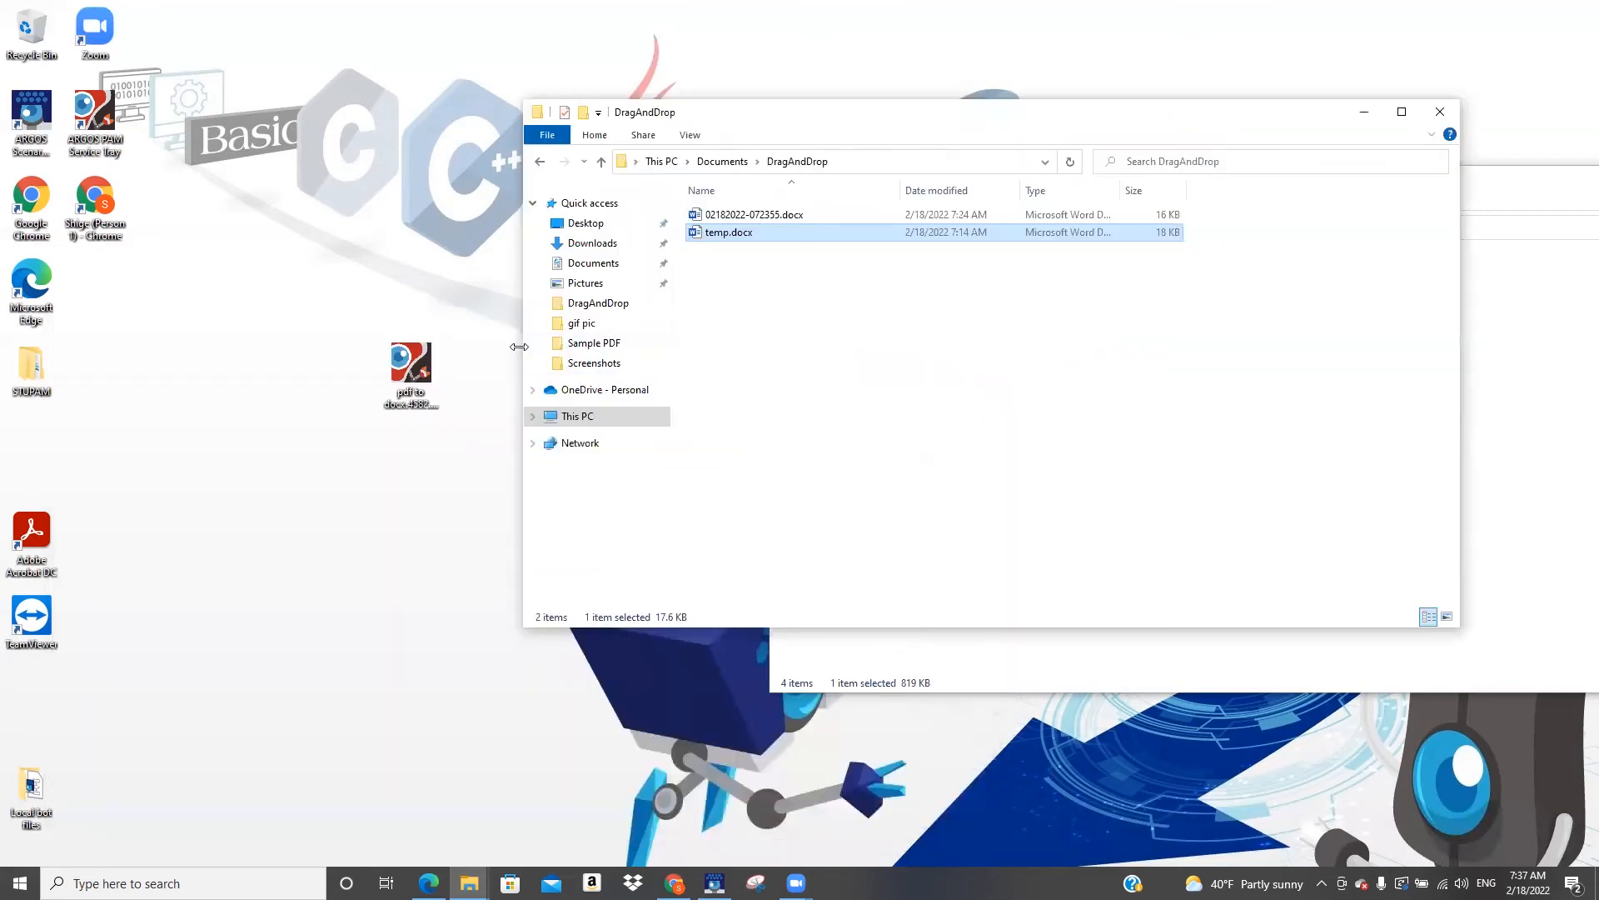
pyautogui.moveTo(743, 120); pyautogui.dragTo(582, 382)
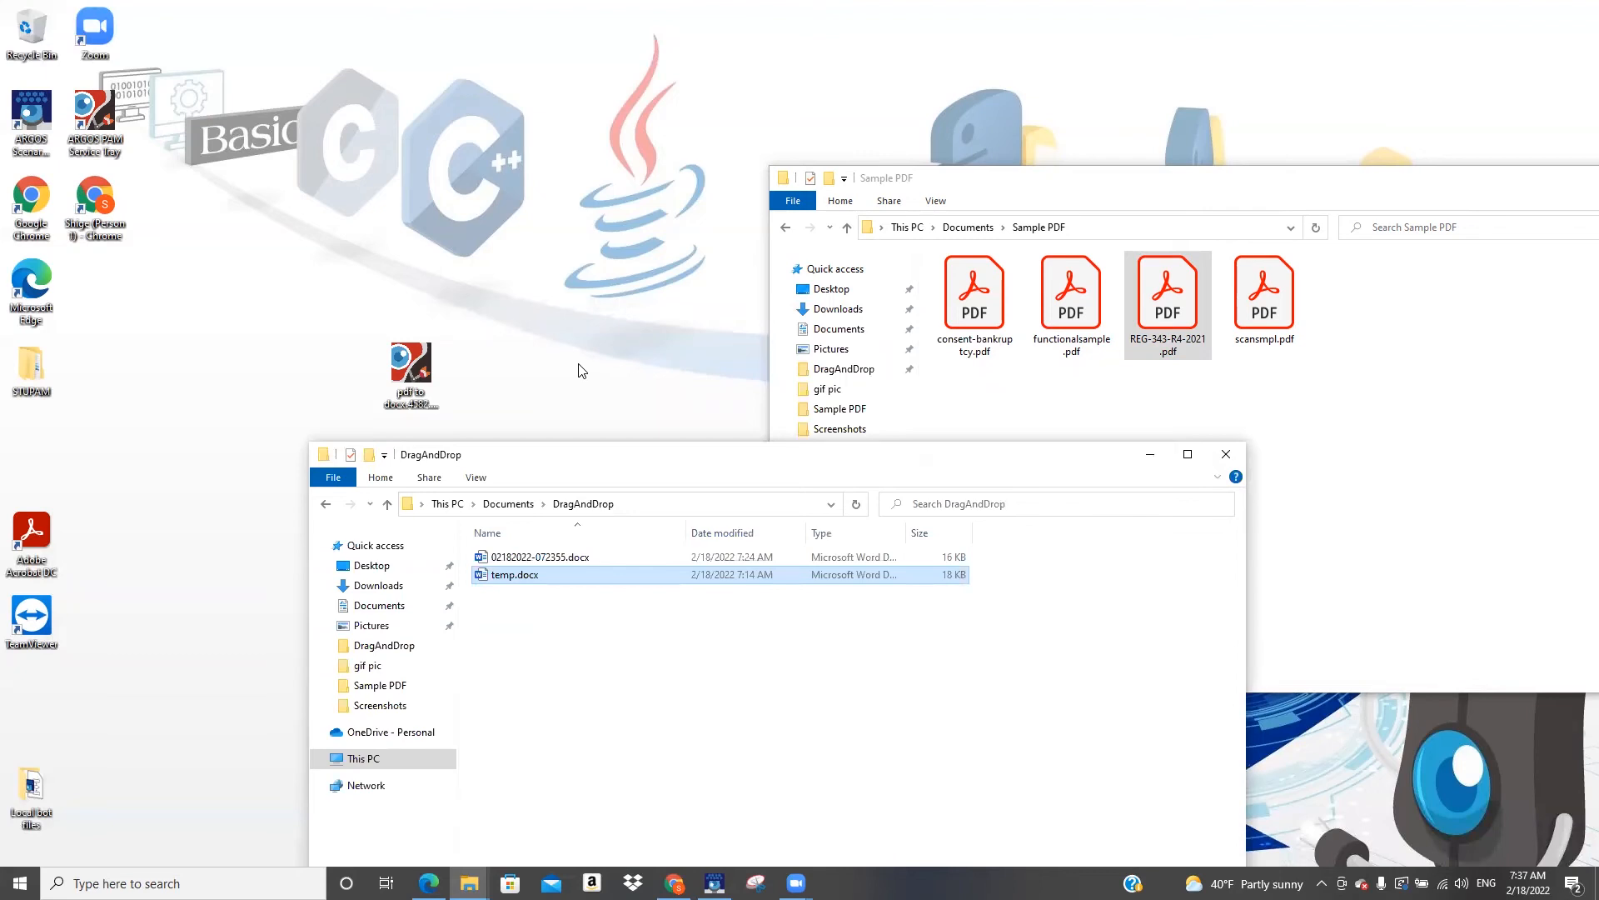
pyautogui.moveTo(414, 352); pyautogui.dragTo(250, 246)
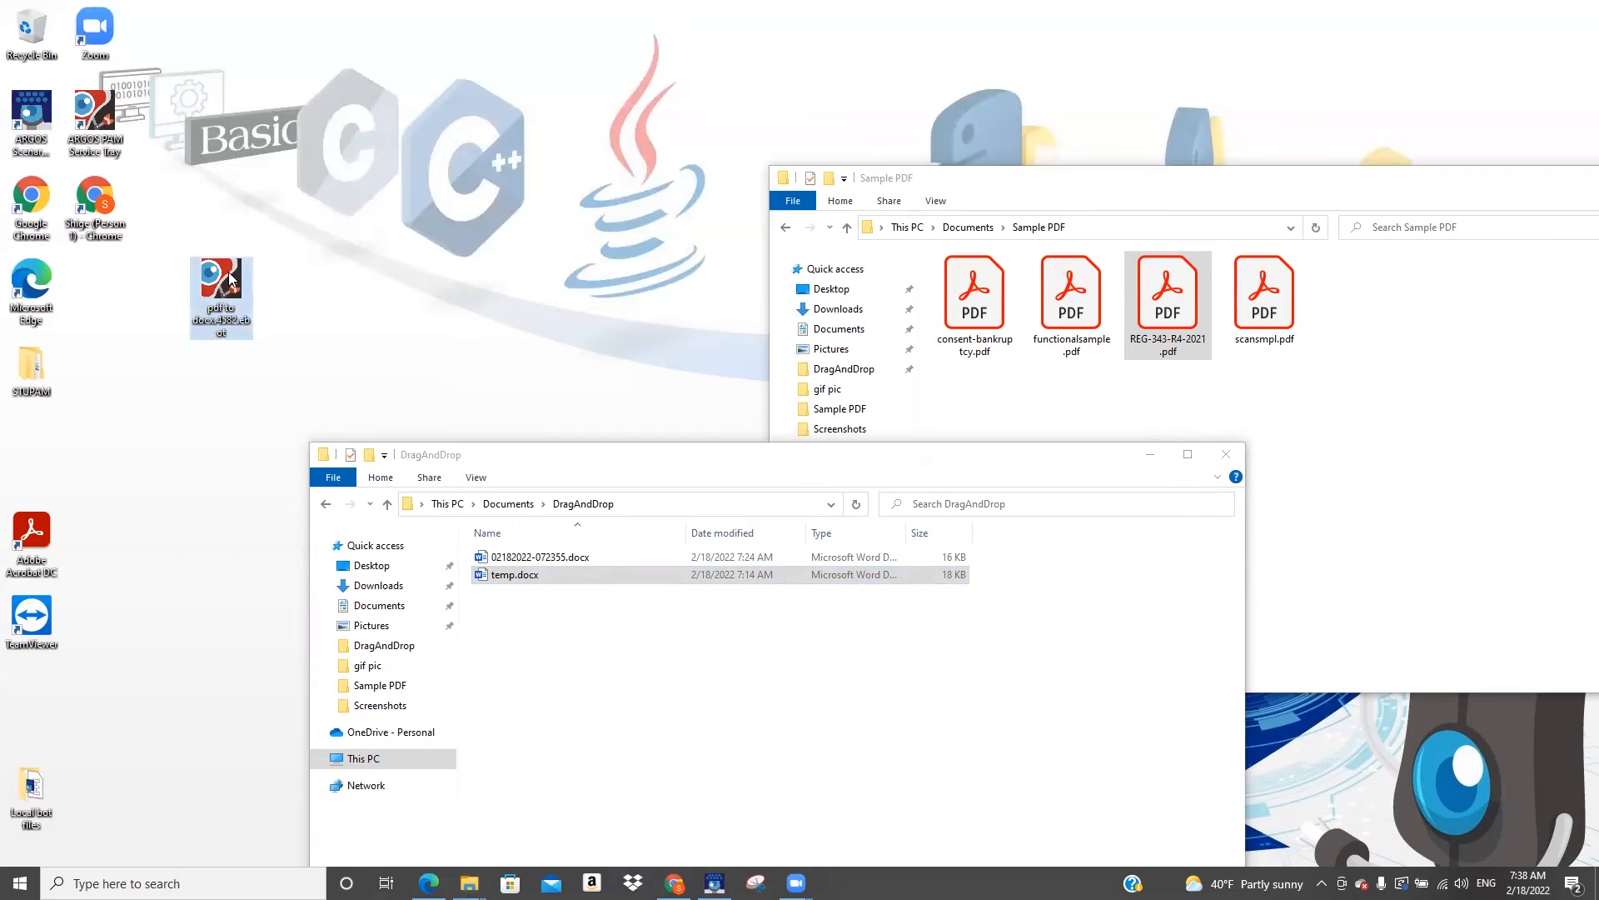
# Launch the pdf to docx ebot, convert consent-bankruptcy.pdf with it, and choose to return to Drag and Drop
pyautogui.hotkey('alt', 'Tab')
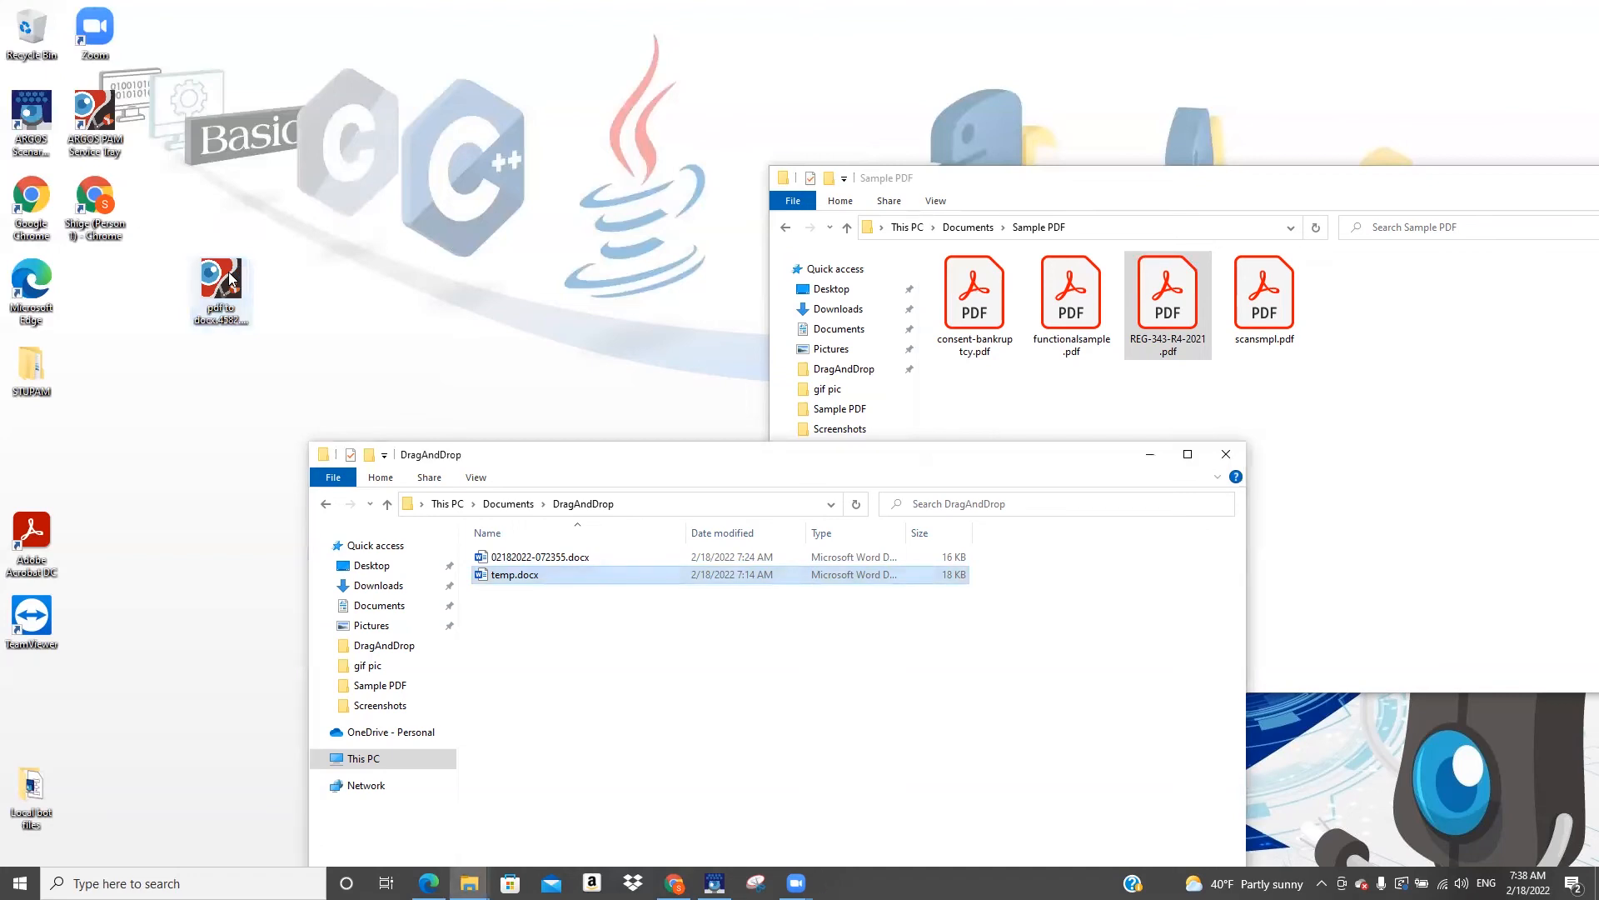
pyautogui.doubleClick(230, 278)
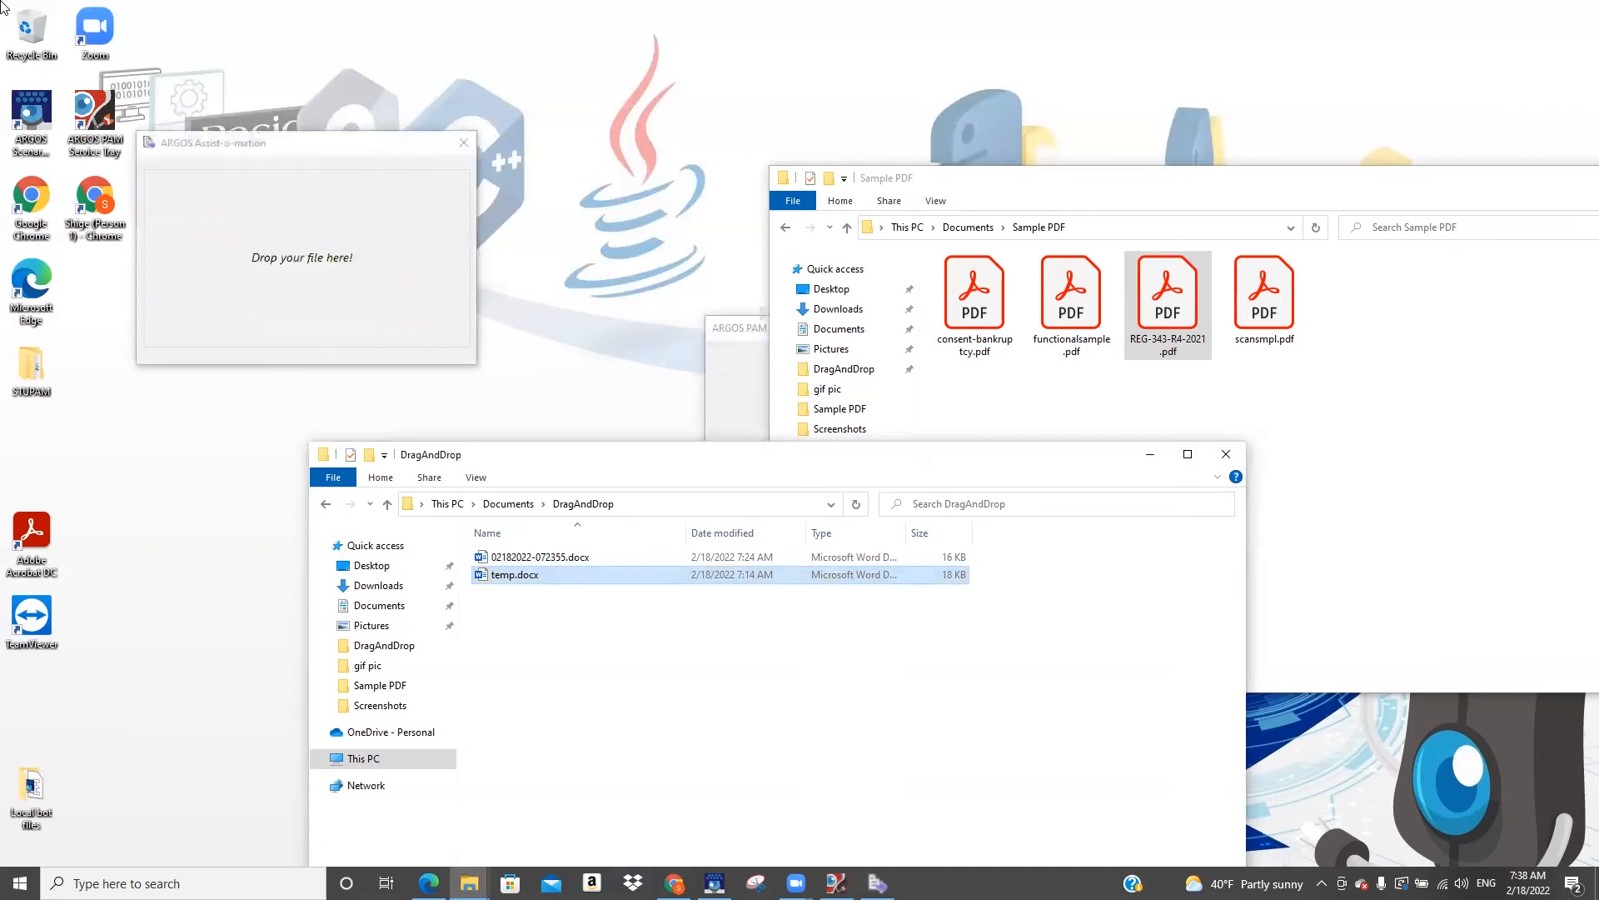
pyautogui.click(964, 295)
pyautogui.moveTo(963, 295); pyautogui.dragTo(358, 247)
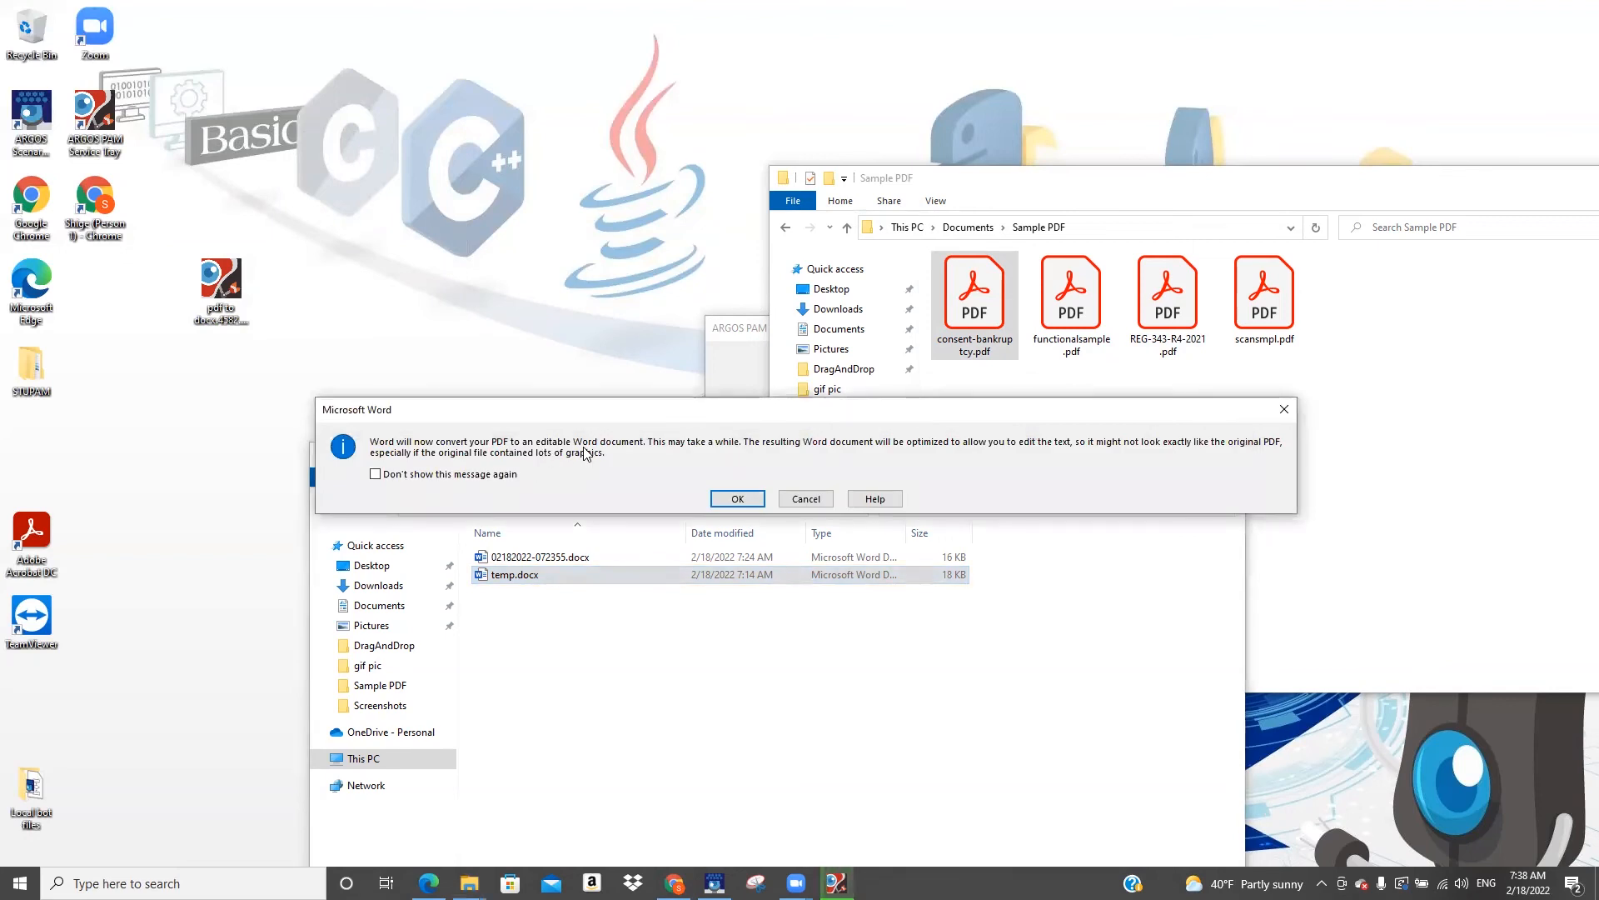
pyautogui.click(724, 500)
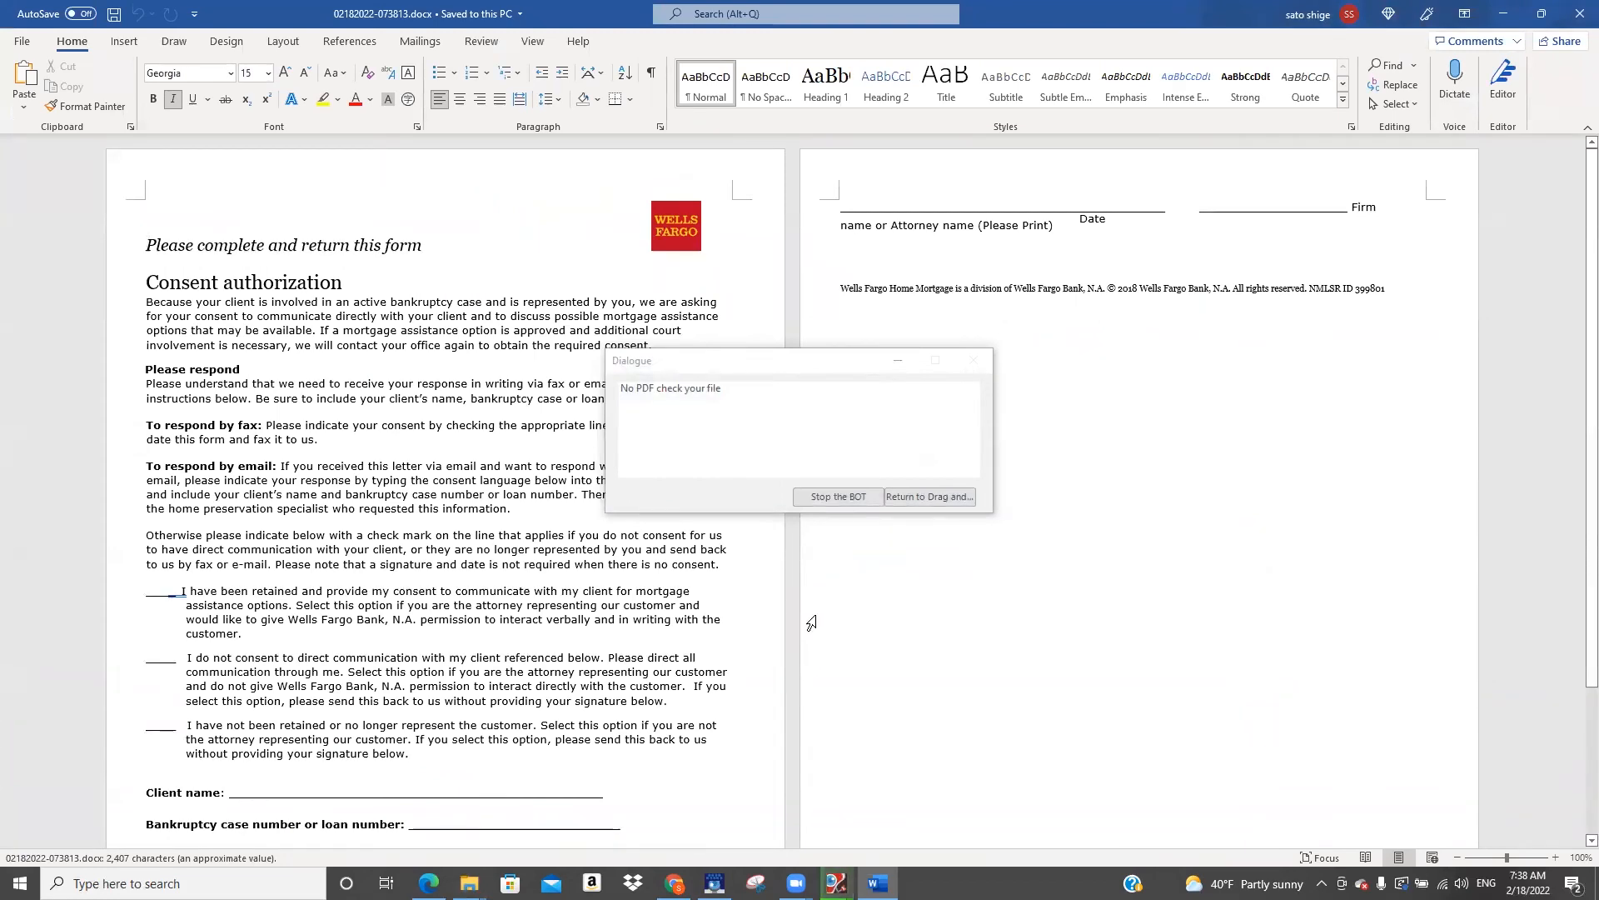
pyautogui.click(930, 497)
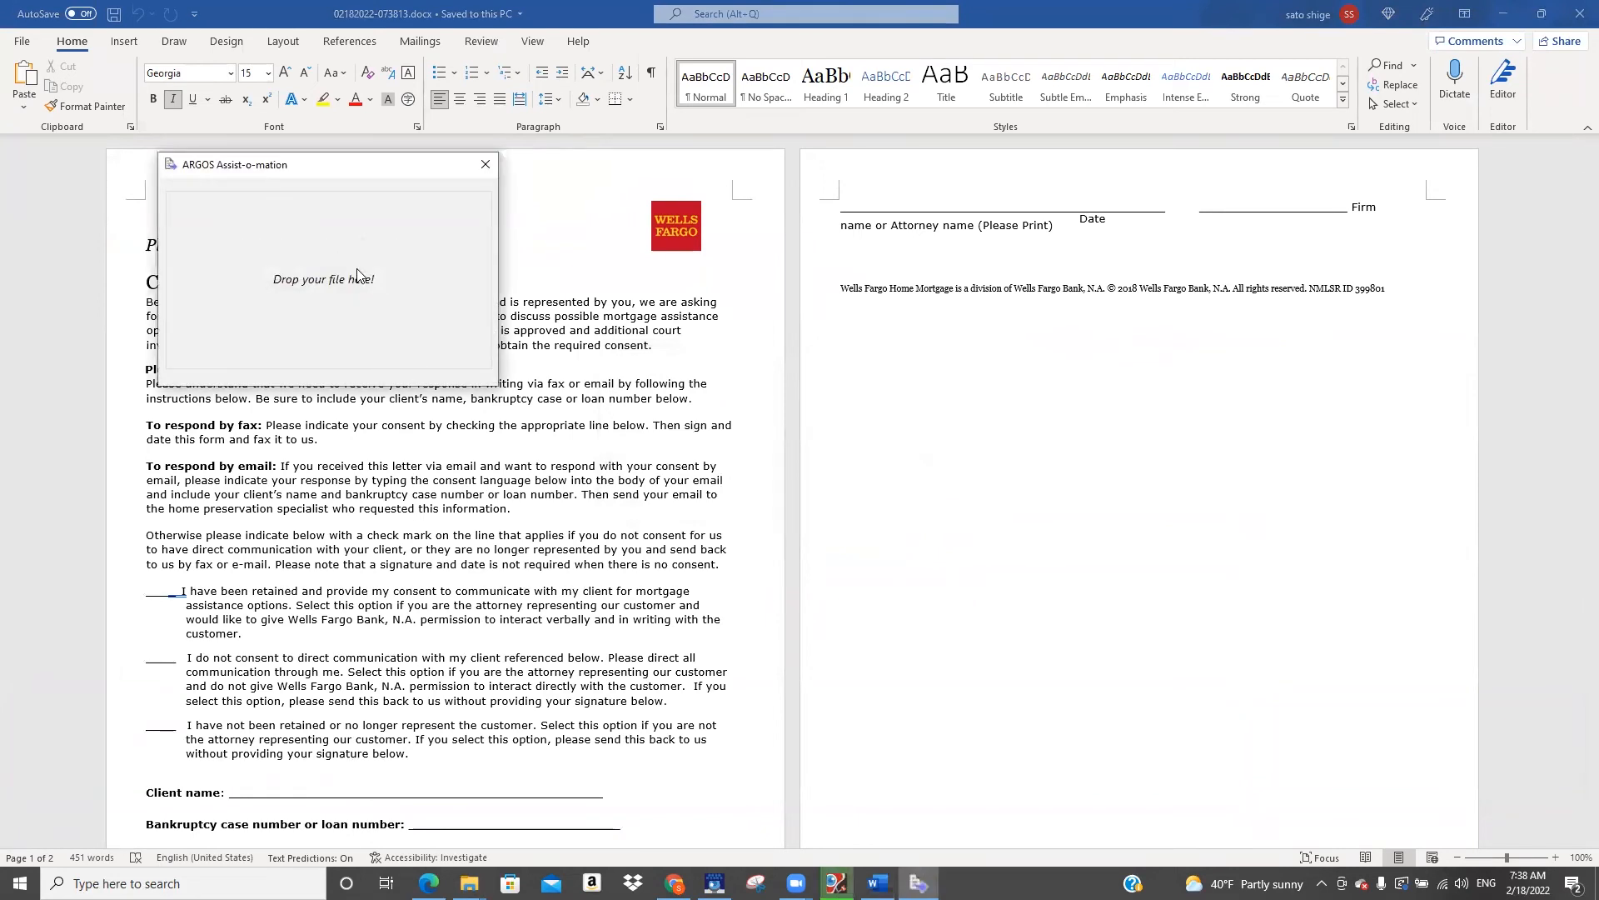
# Supply REG-343-R4-2021.pdf from the Sample PDF folder as the bot's second file and accept Word's conversion
pyautogui.click(469, 883)
pyautogui.click(428, 817)
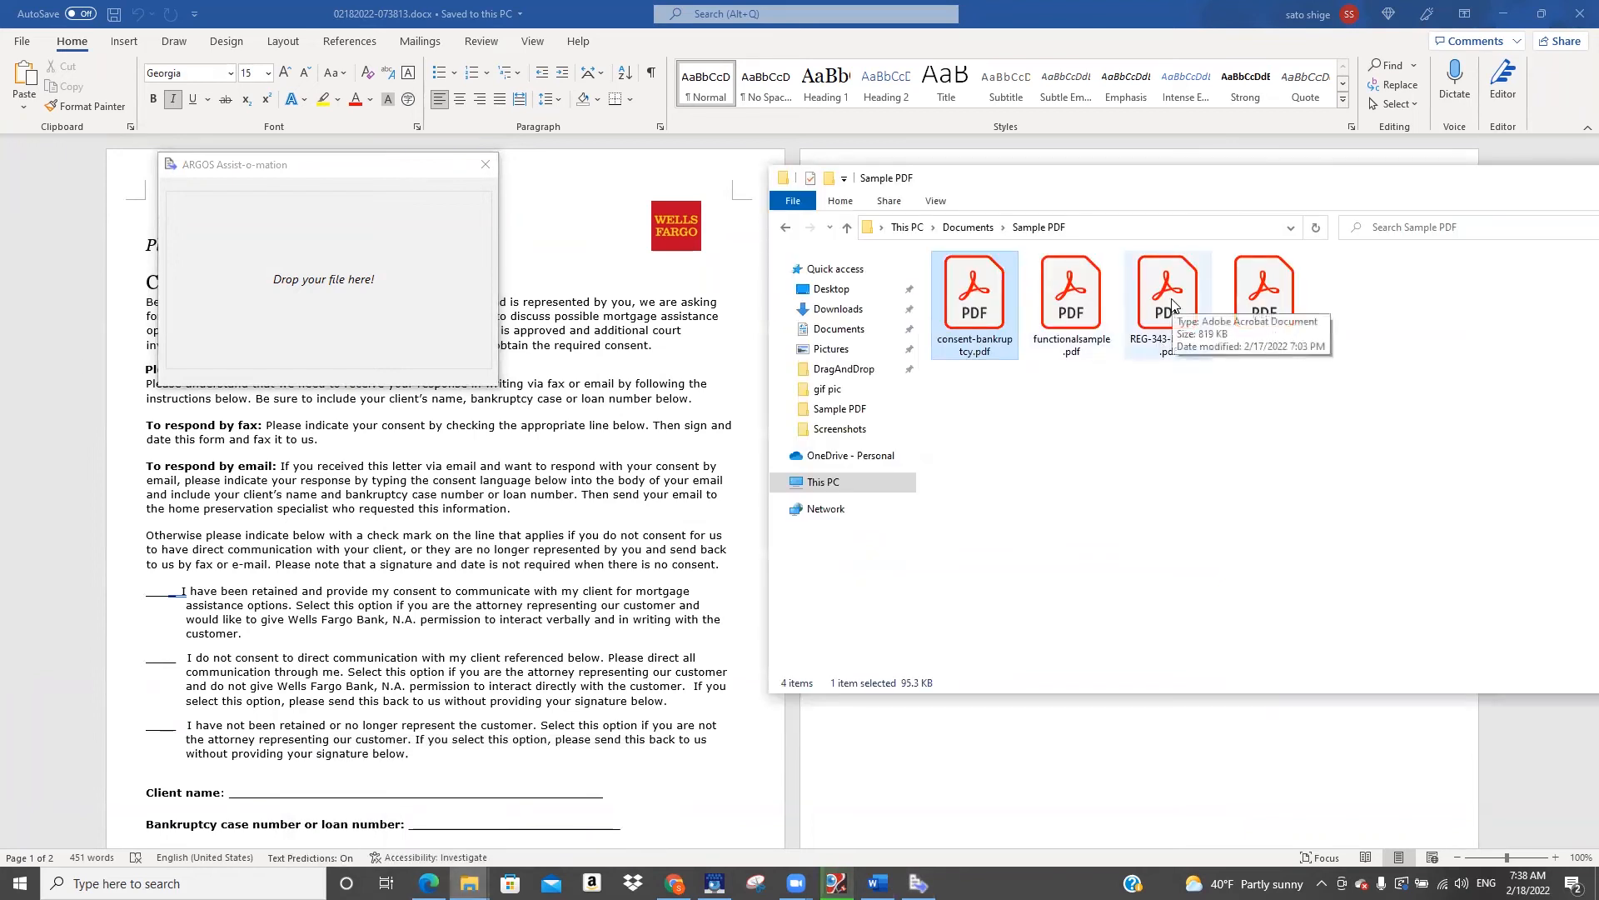
pyautogui.moveTo(1173, 305); pyautogui.dragTo(292, 267)
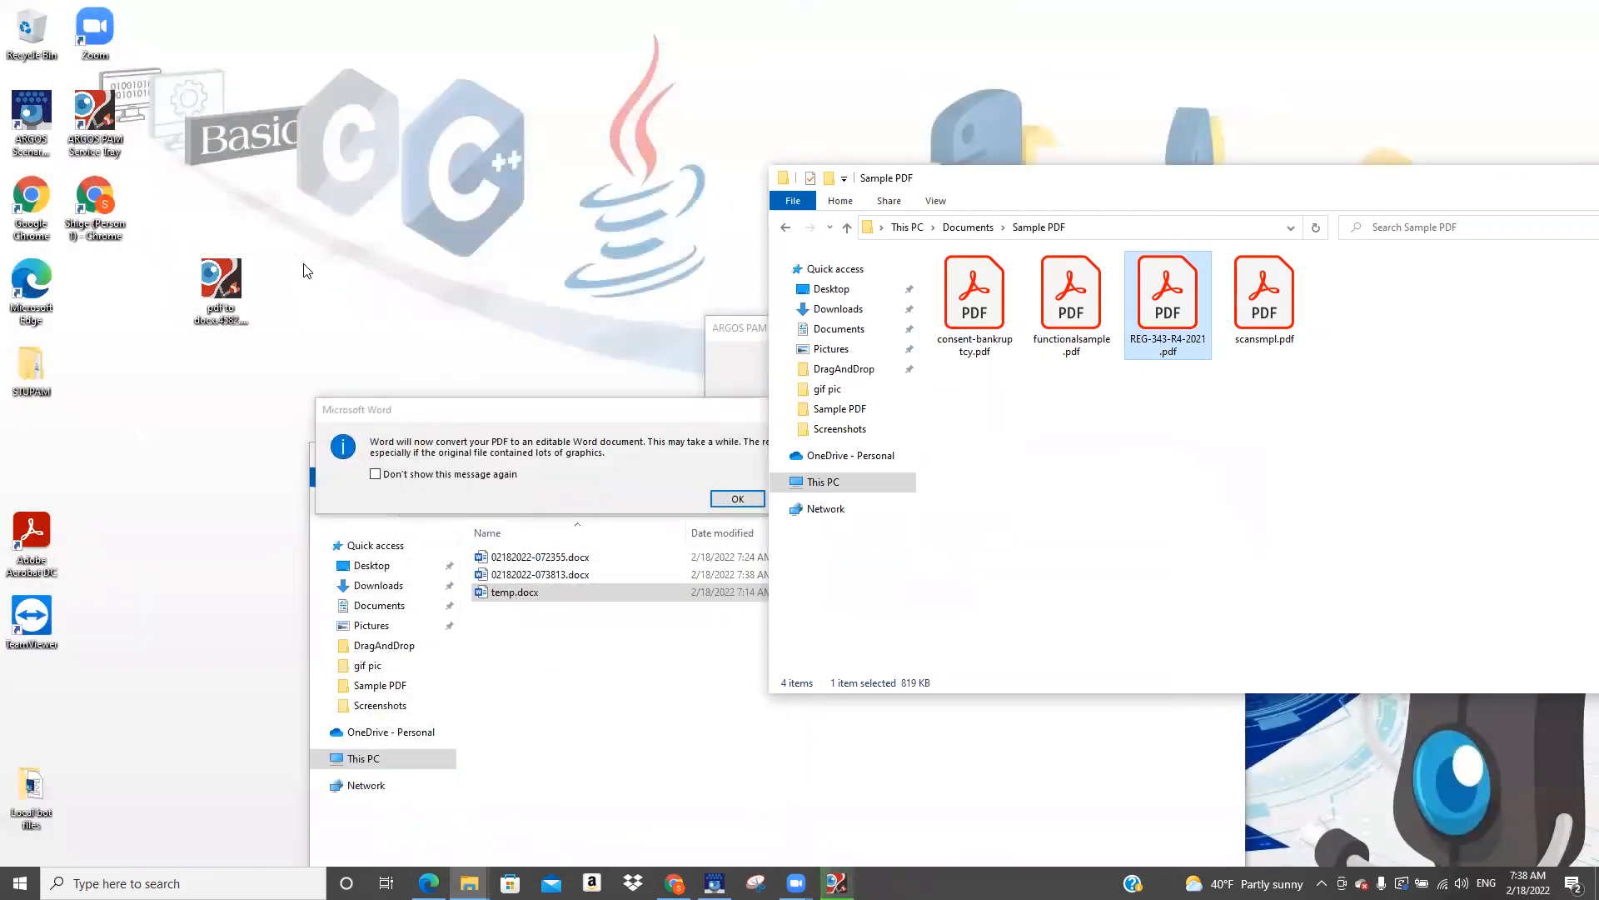
pyautogui.click(461, 417)
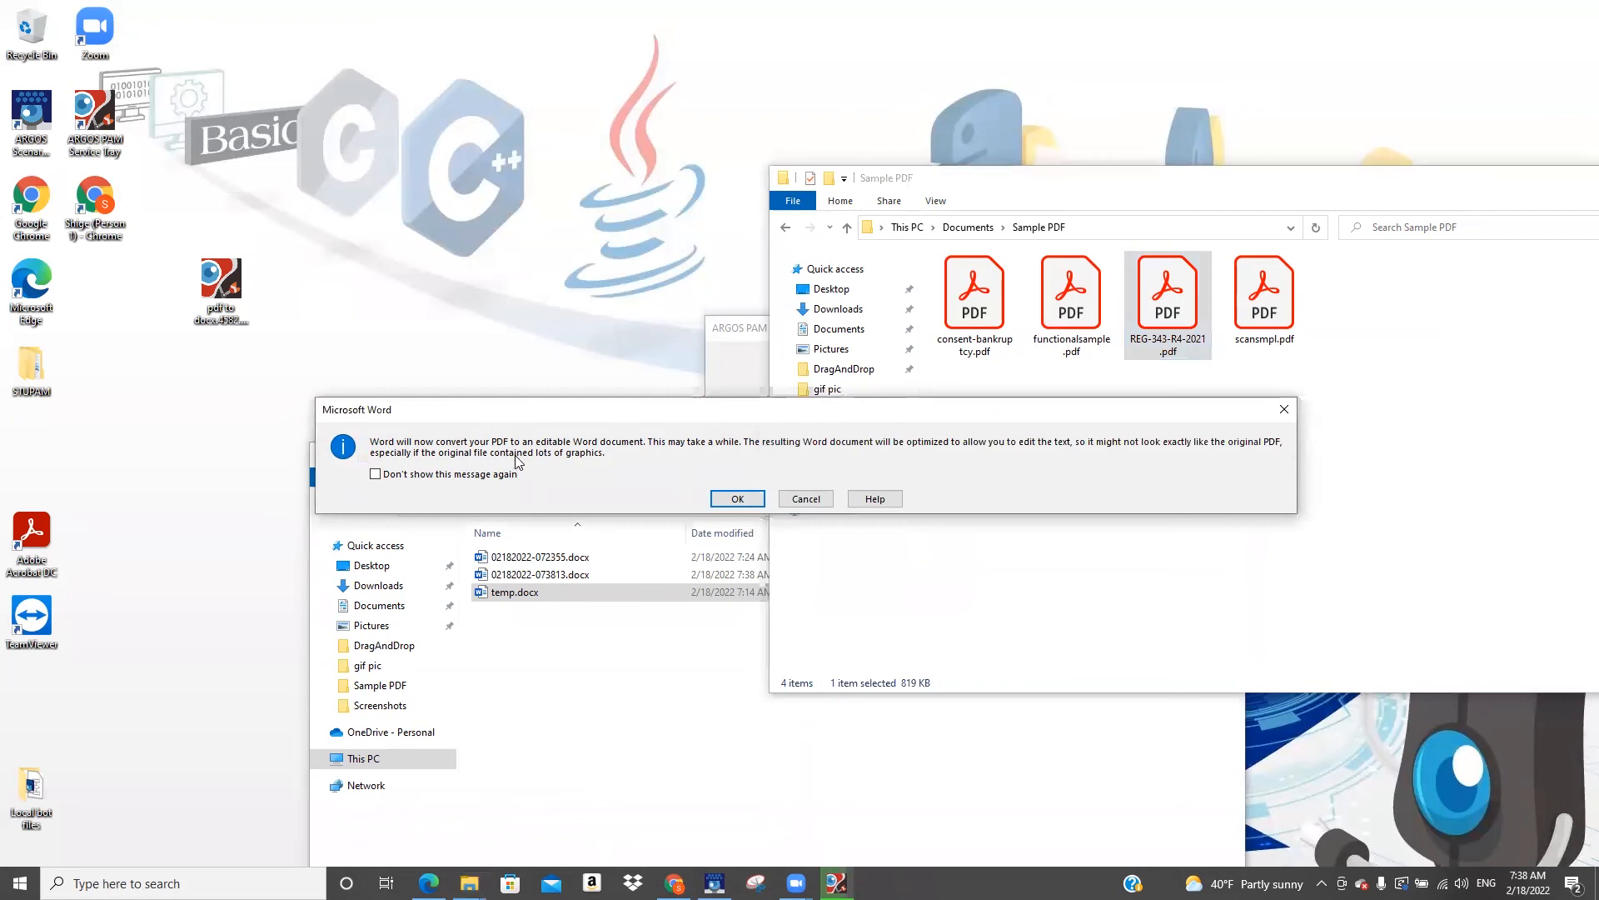
pyautogui.click(751, 504)
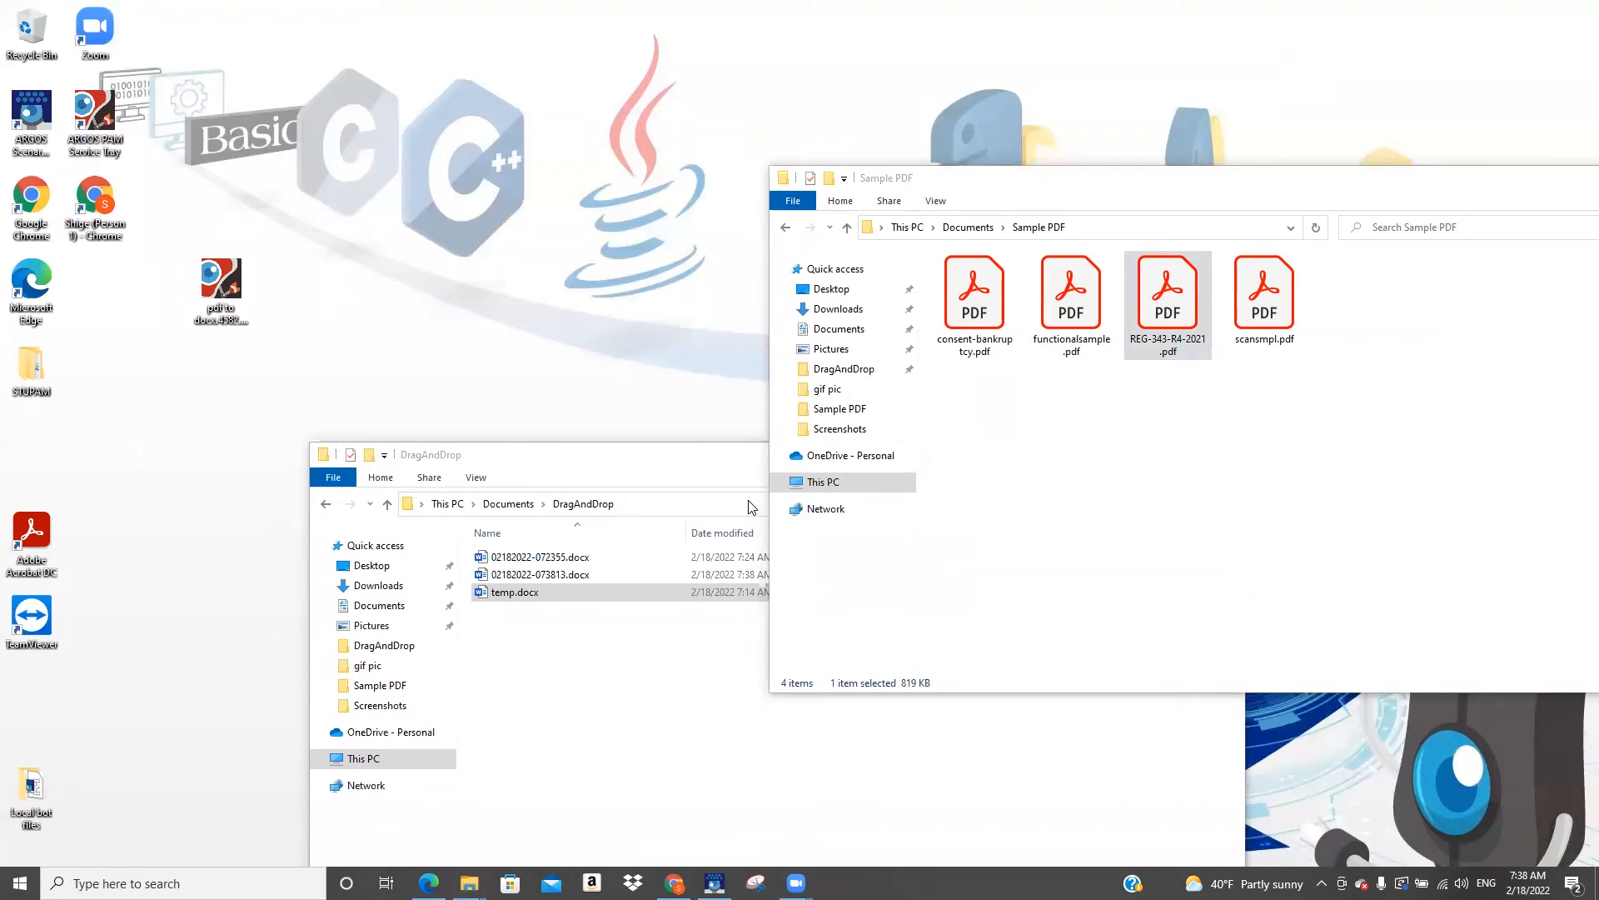
# Open REG-343-R4-2021.pdf in Adobe Acrobat Reader, inspect the form and its security status, and close it
pyautogui.doubleClick(1172, 309)
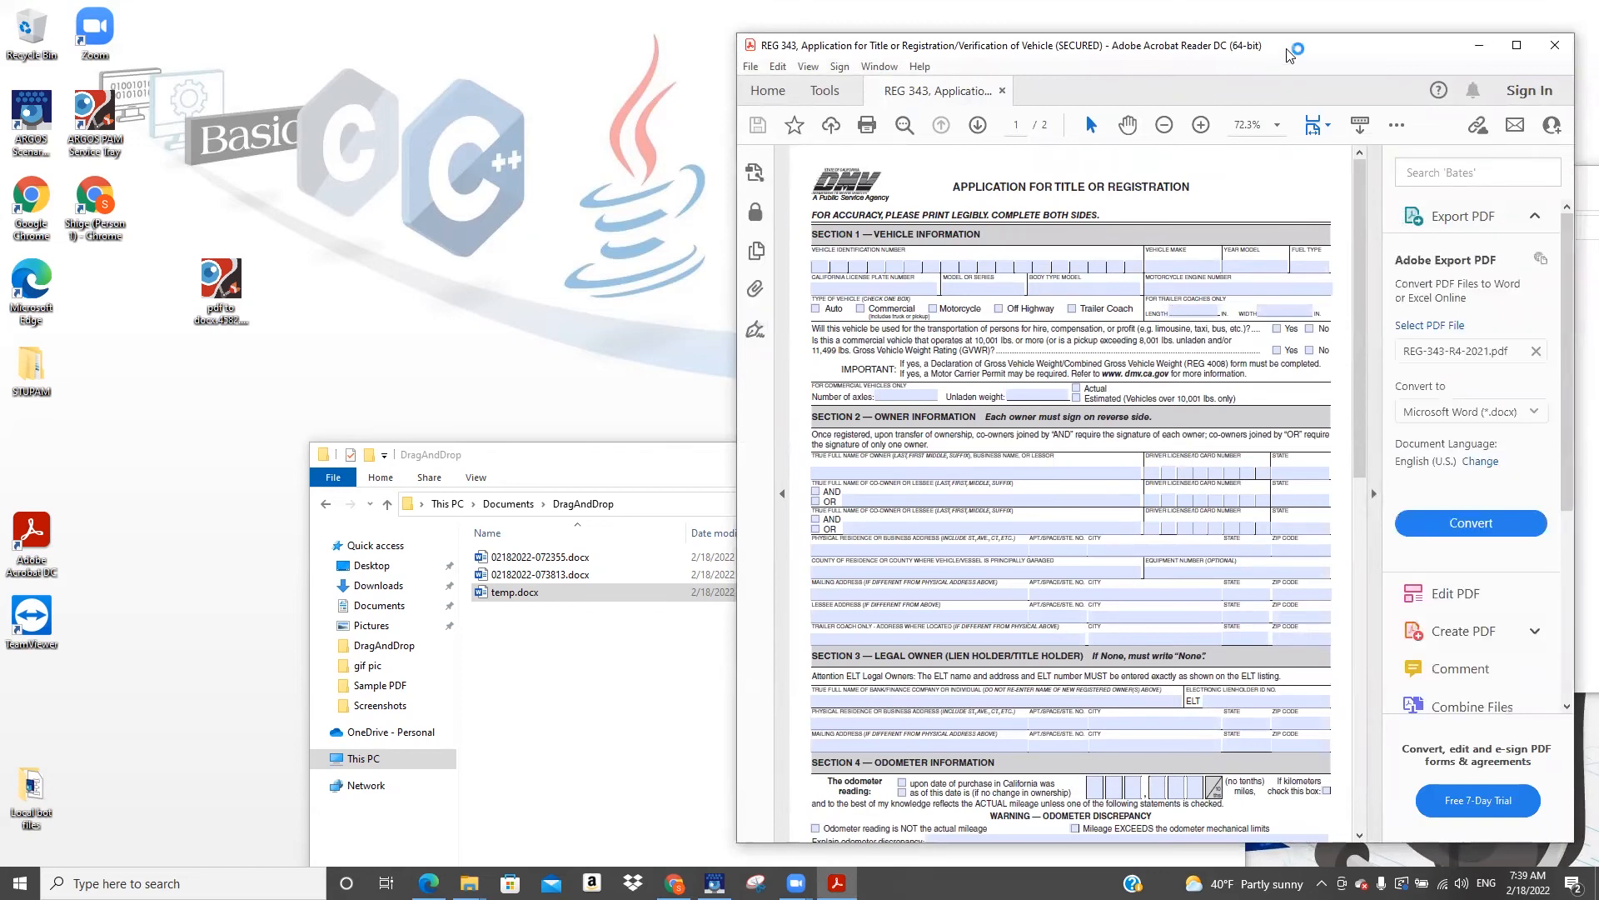
pyautogui.moveTo(1281, 55); pyautogui.dragTo(1195, 38)
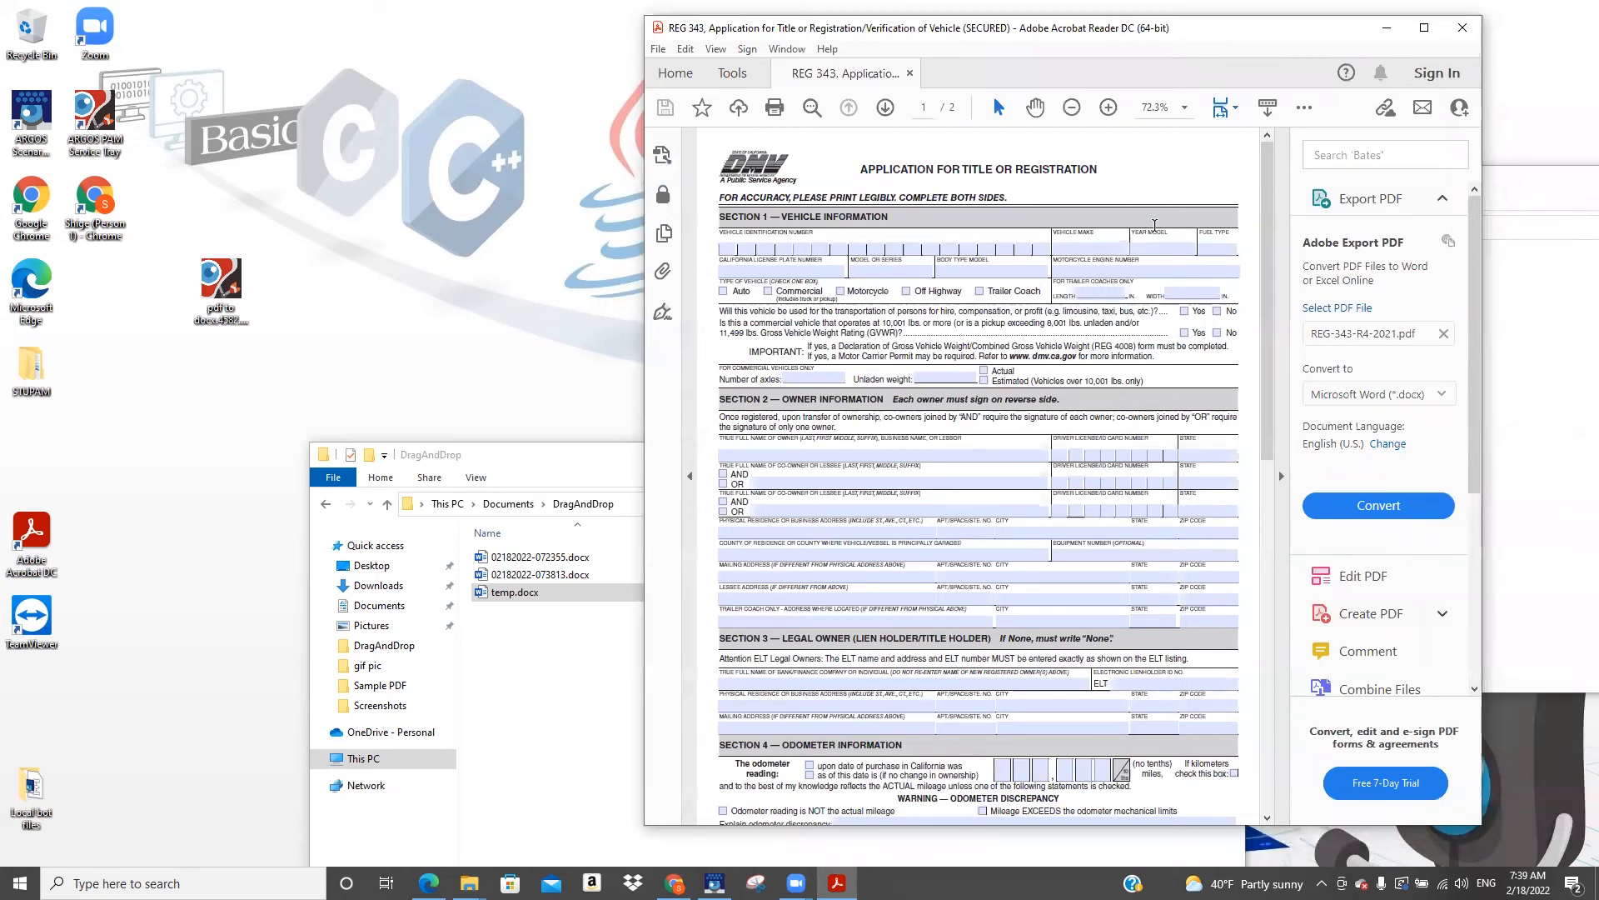
pyautogui.click(1172, 248)
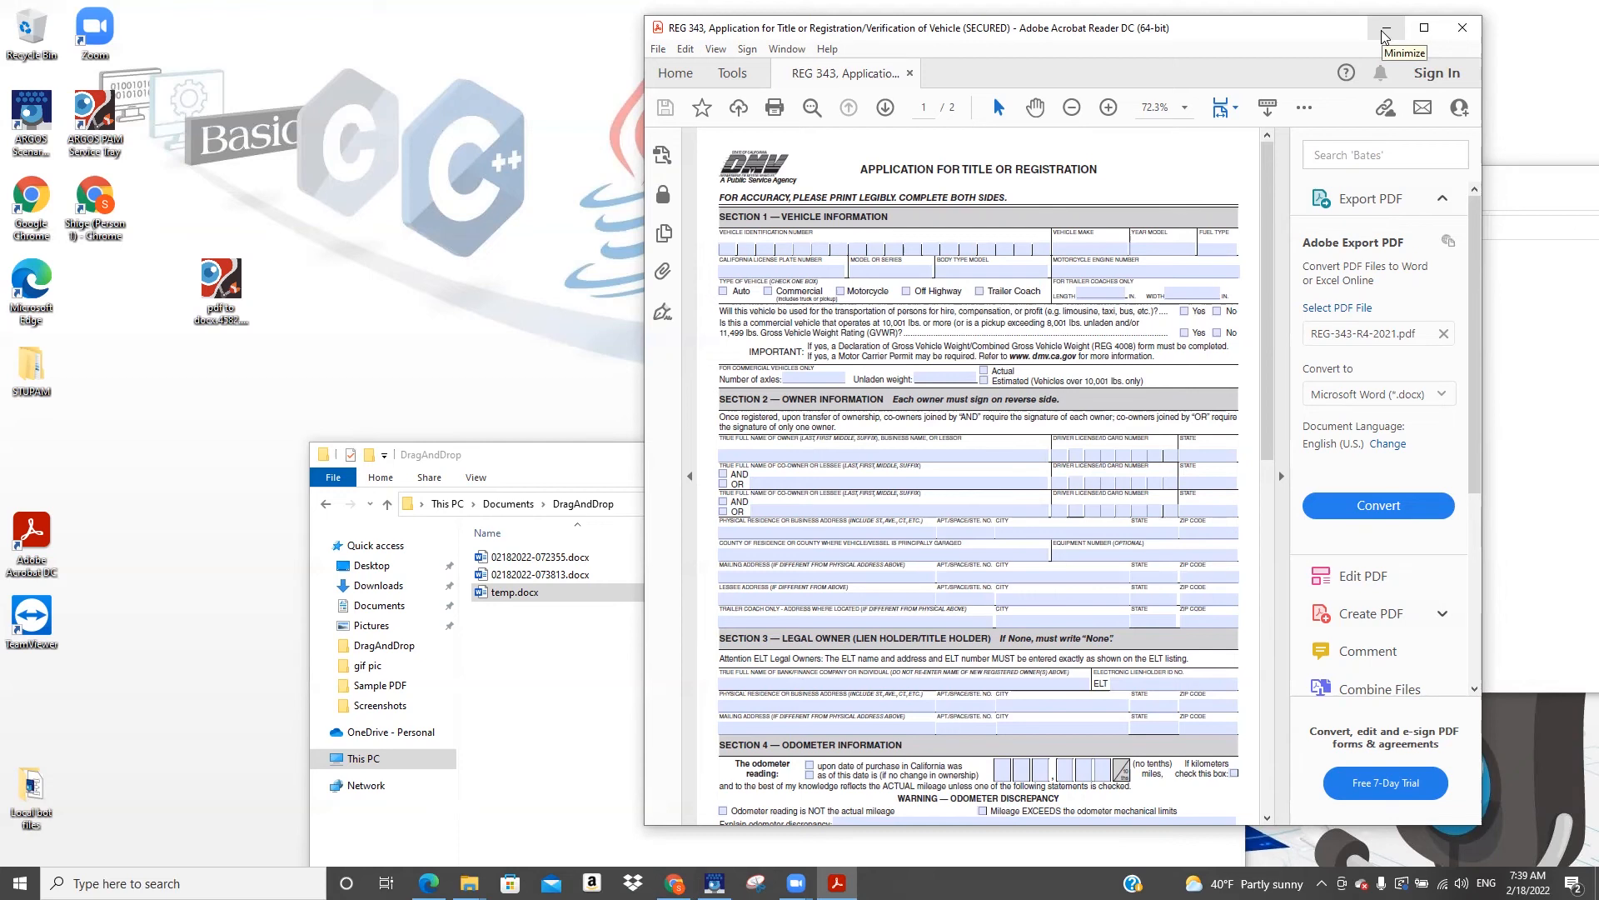
pyautogui.moveTo(1267, 377)
pyautogui.mouseDown()
pyautogui.moveTo(1281, 638)
pyautogui.moveTo(1305, 735)
pyautogui.moveTo(1318, 661)
pyautogui.moveTo(1297, 359)
pyautogui.mouseUp()
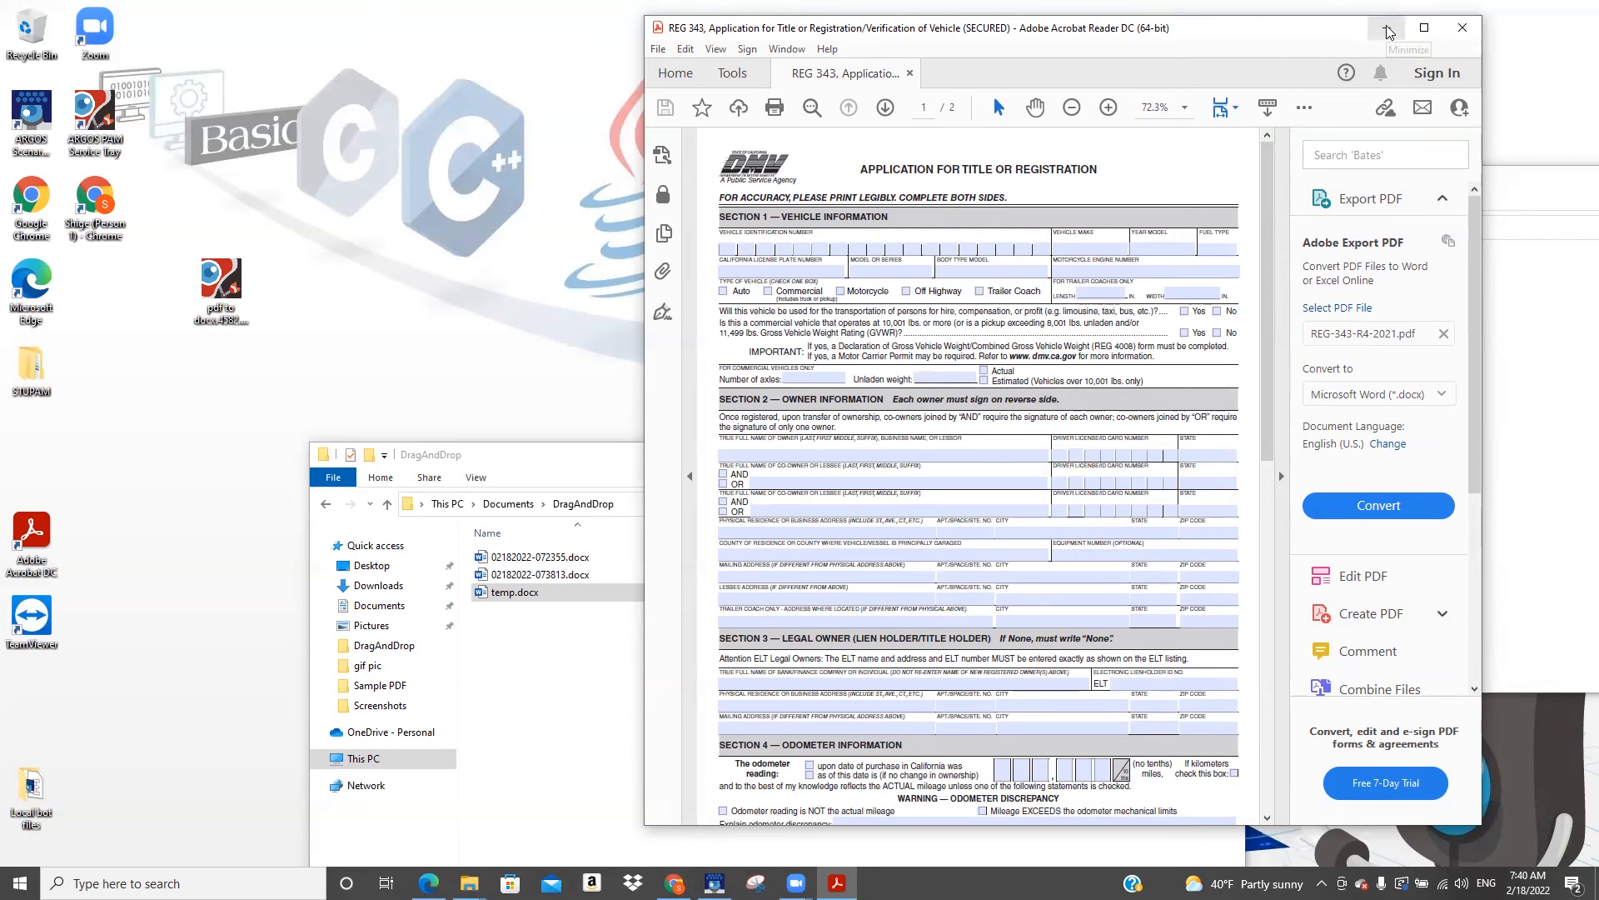
pyautogui.click(1462, 27)
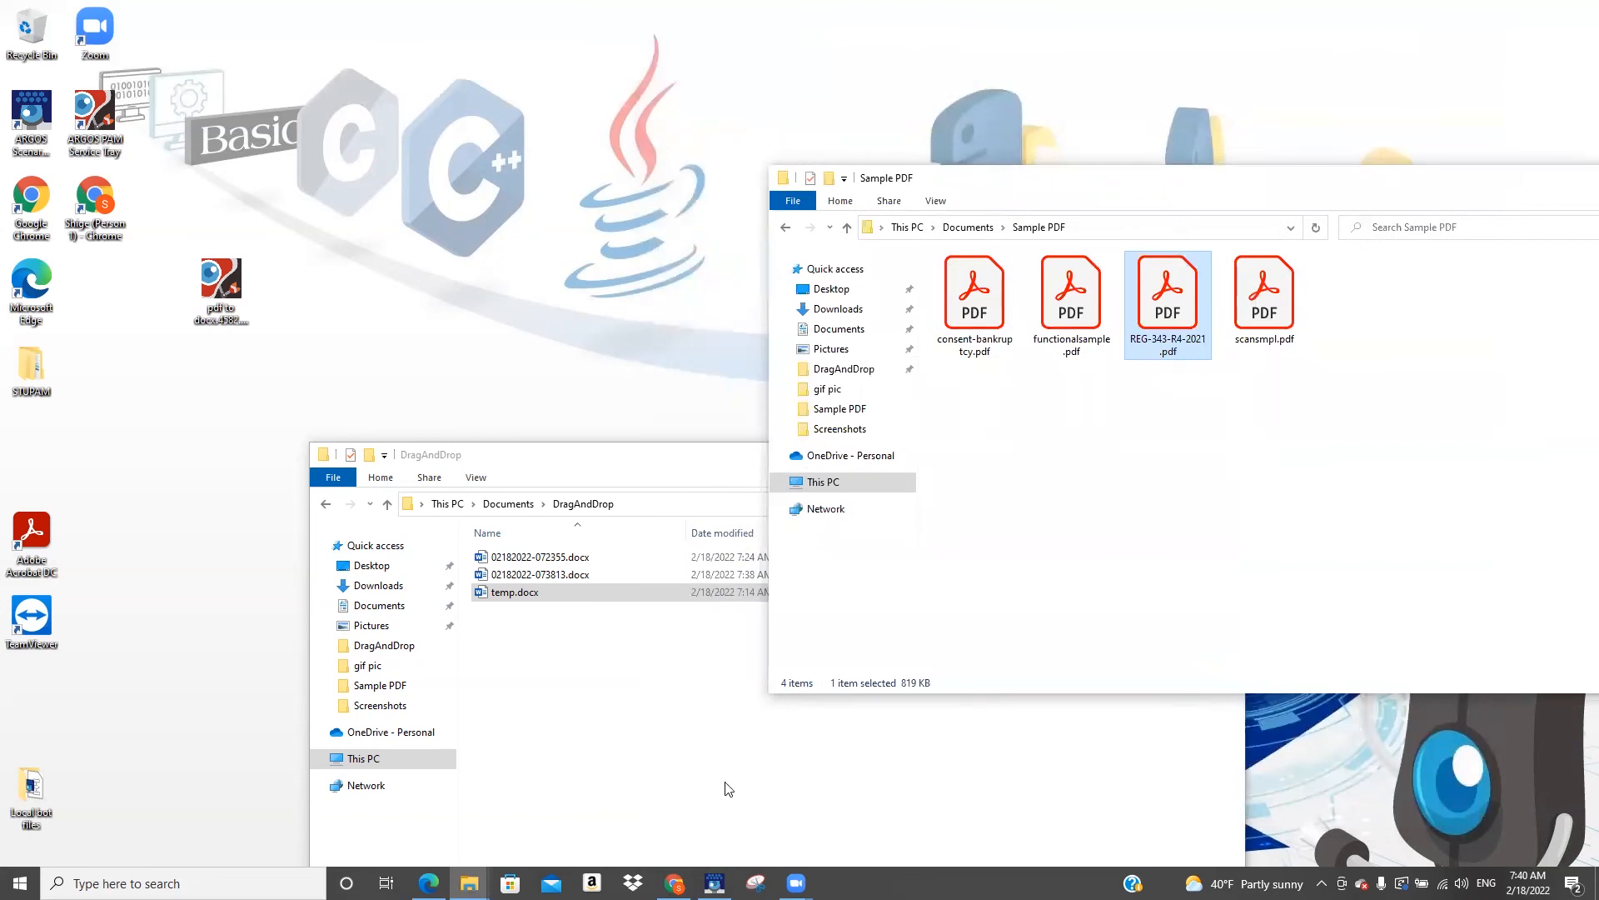
# Switch to Scenario Studio, open the PDF2Doc operation's help page, and read its limitations, parameter settings and return codes
pyautogui.moveTo(630, 454); pyautogui.dragTo(478, 246)
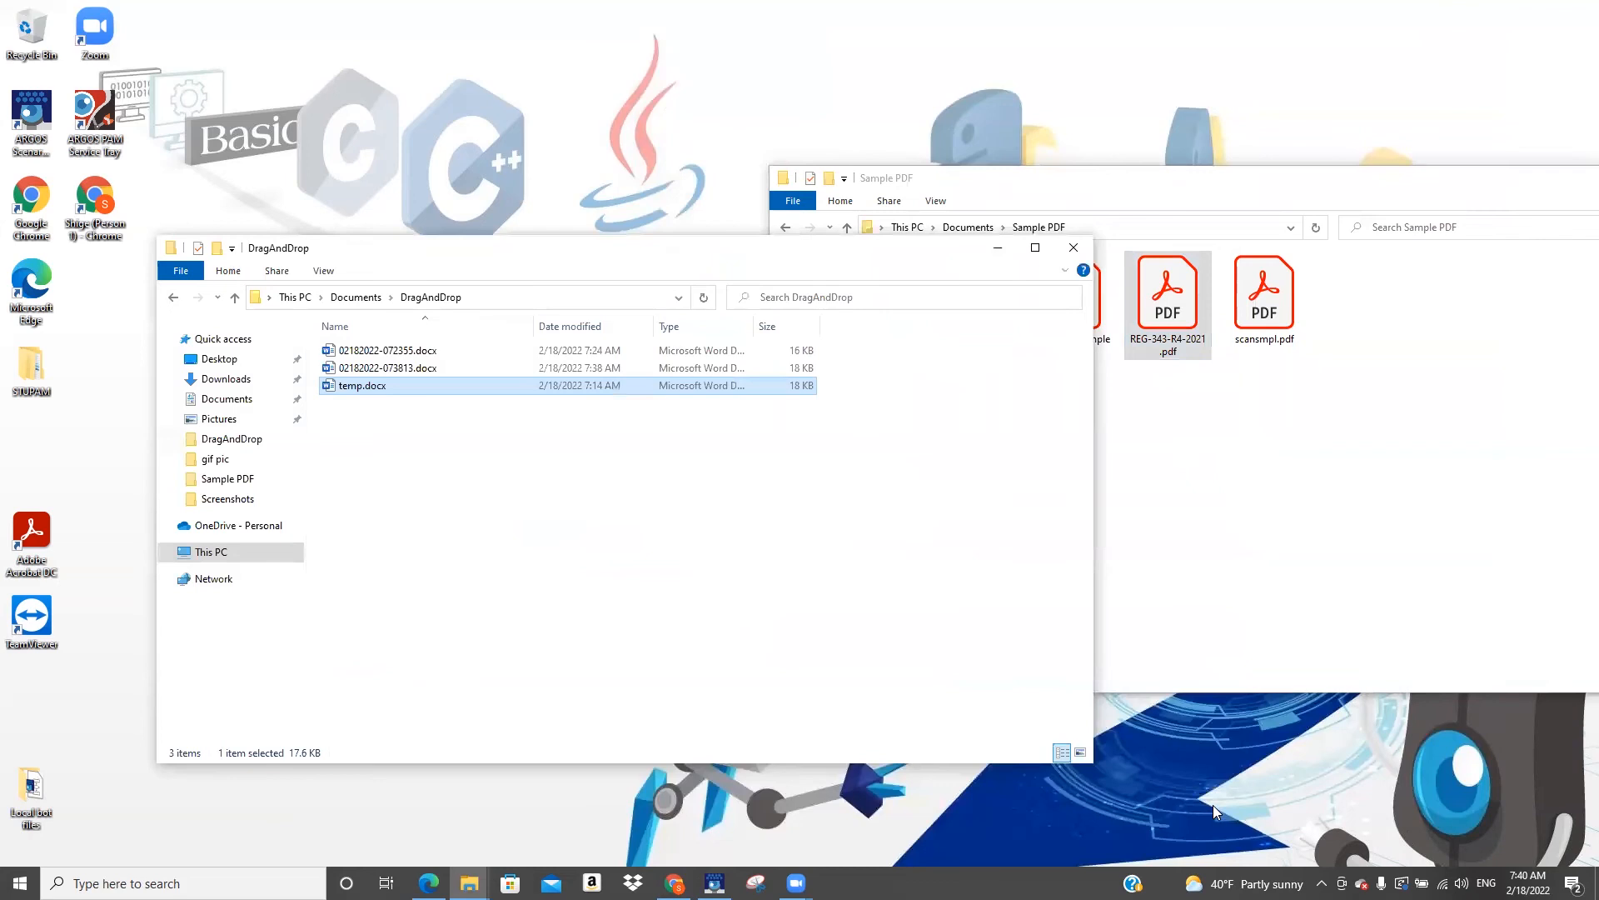
pyautogui.click(715, 883)
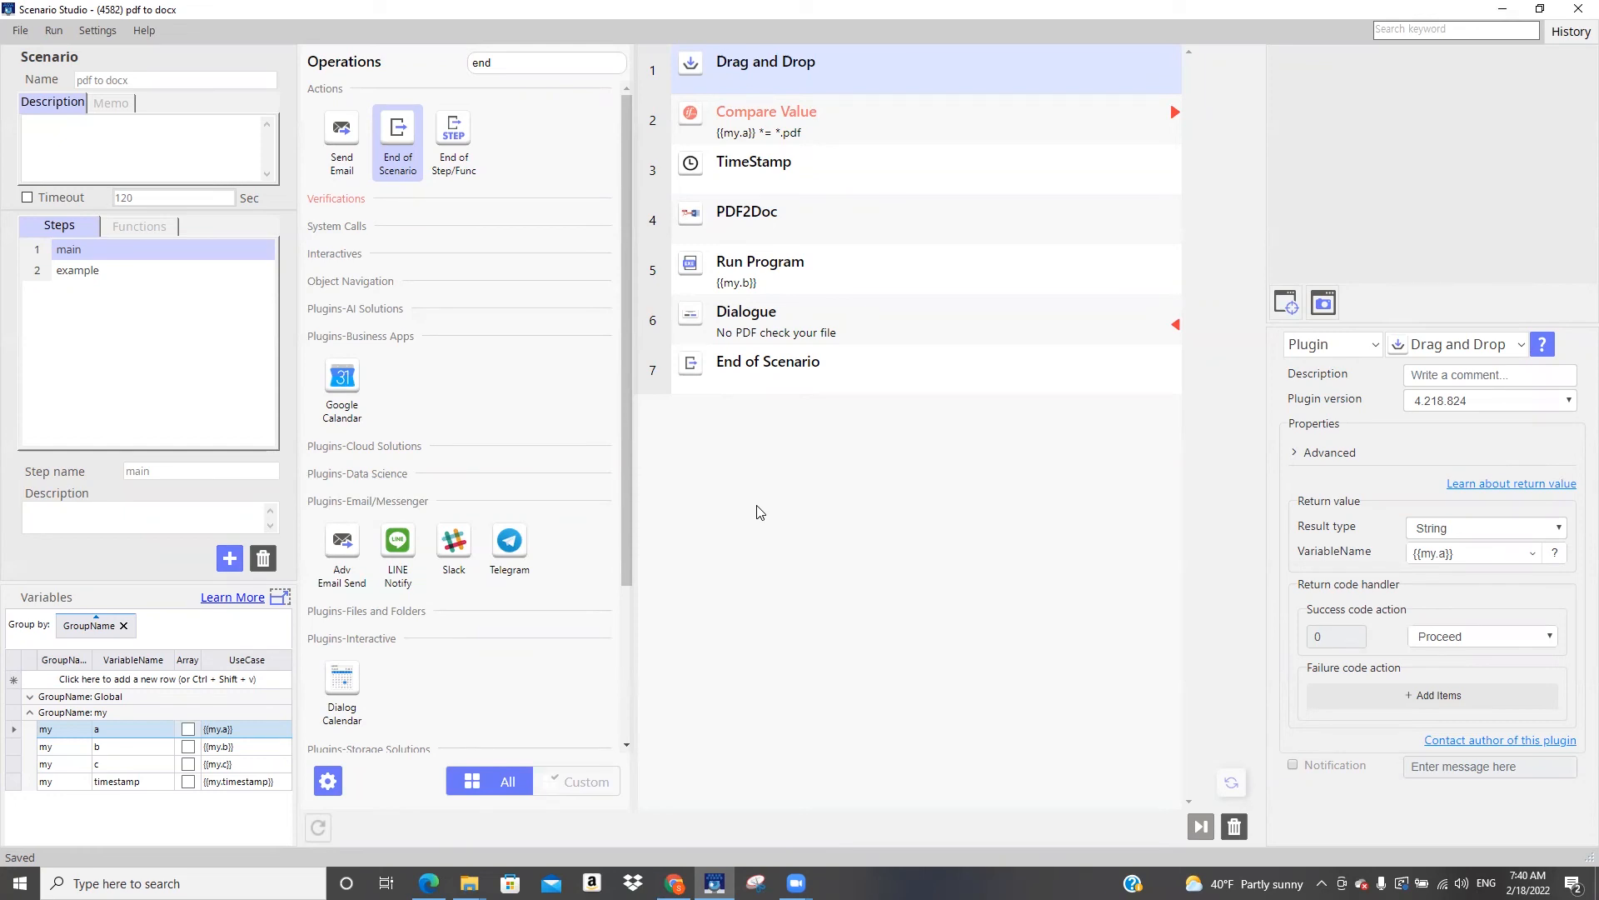
pyautogui.click(817, 226)
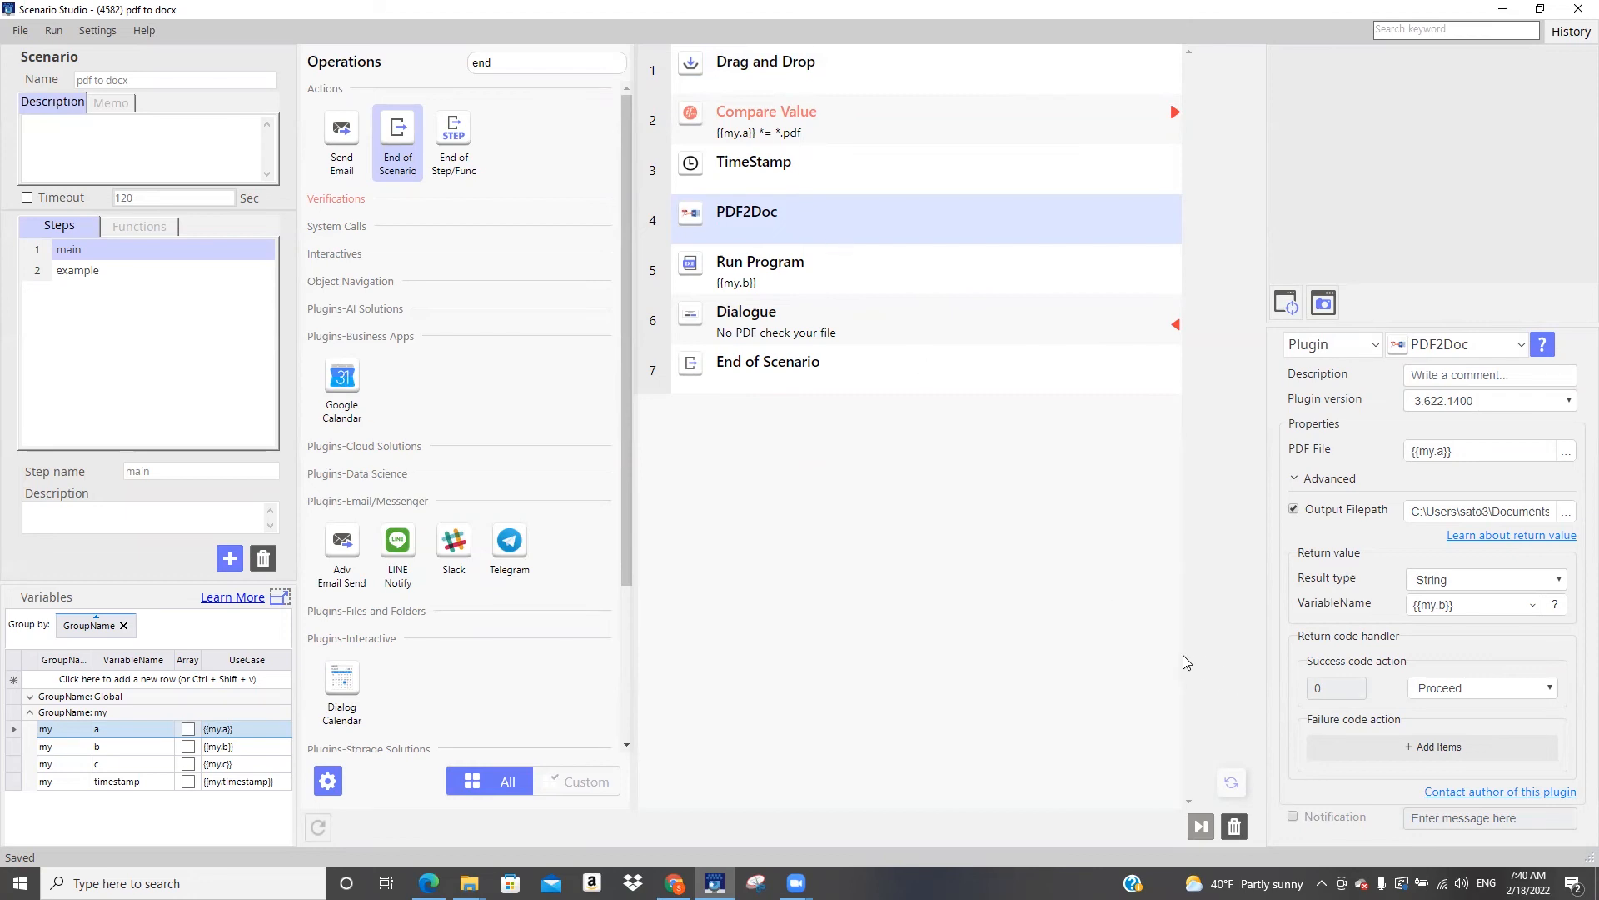
pyautogui.click(1542, 344)
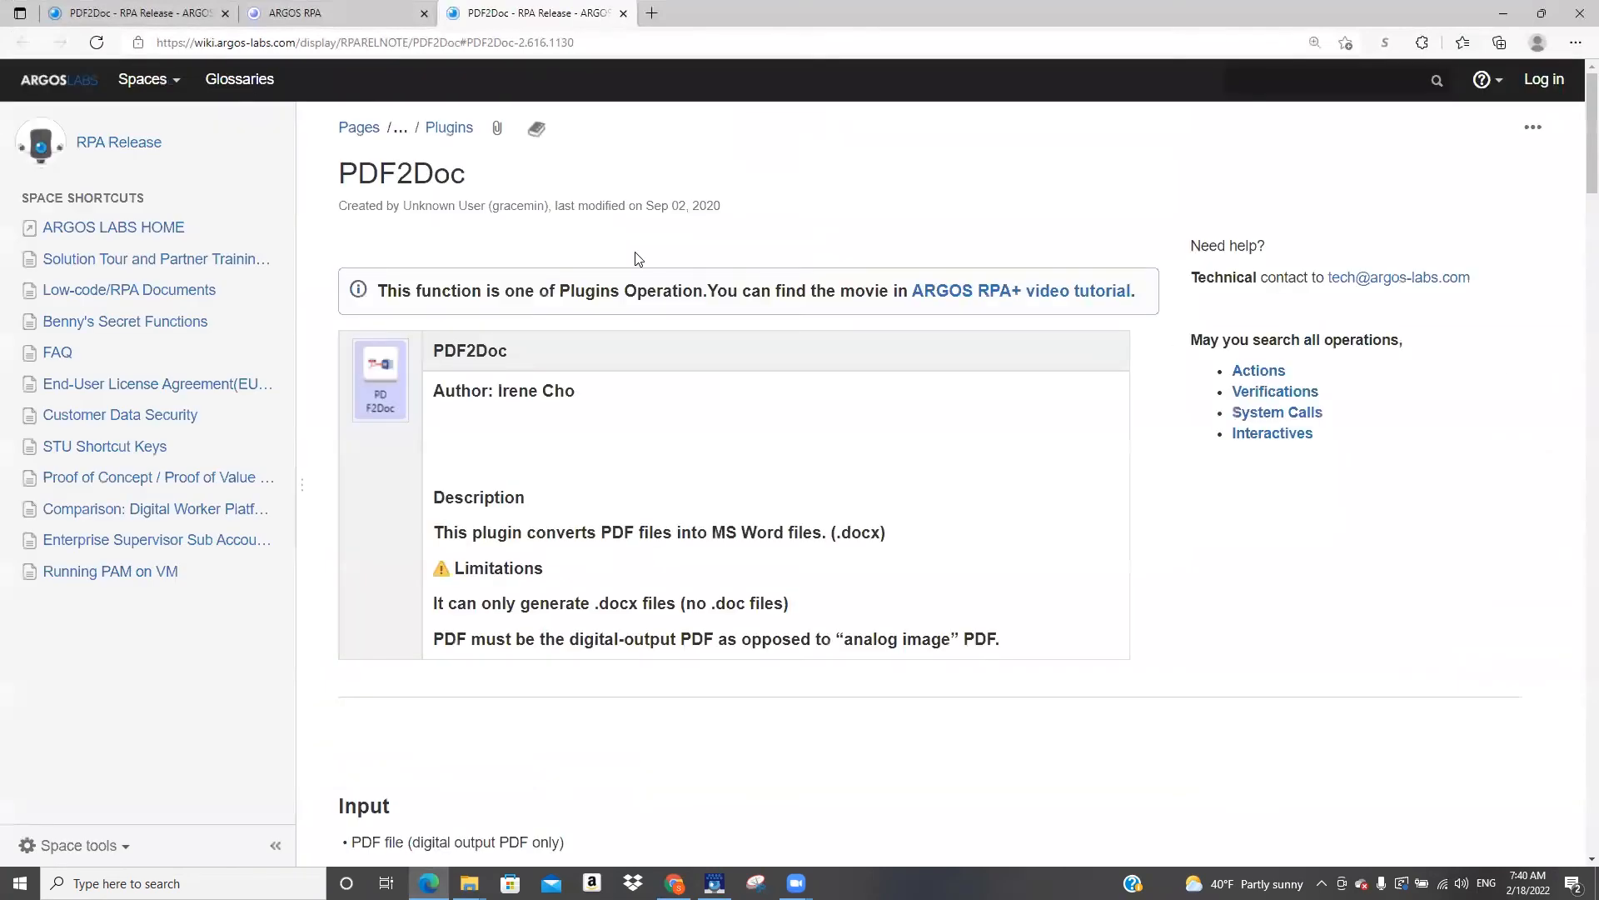
pyautogui.scroll(-12, 635, 258)
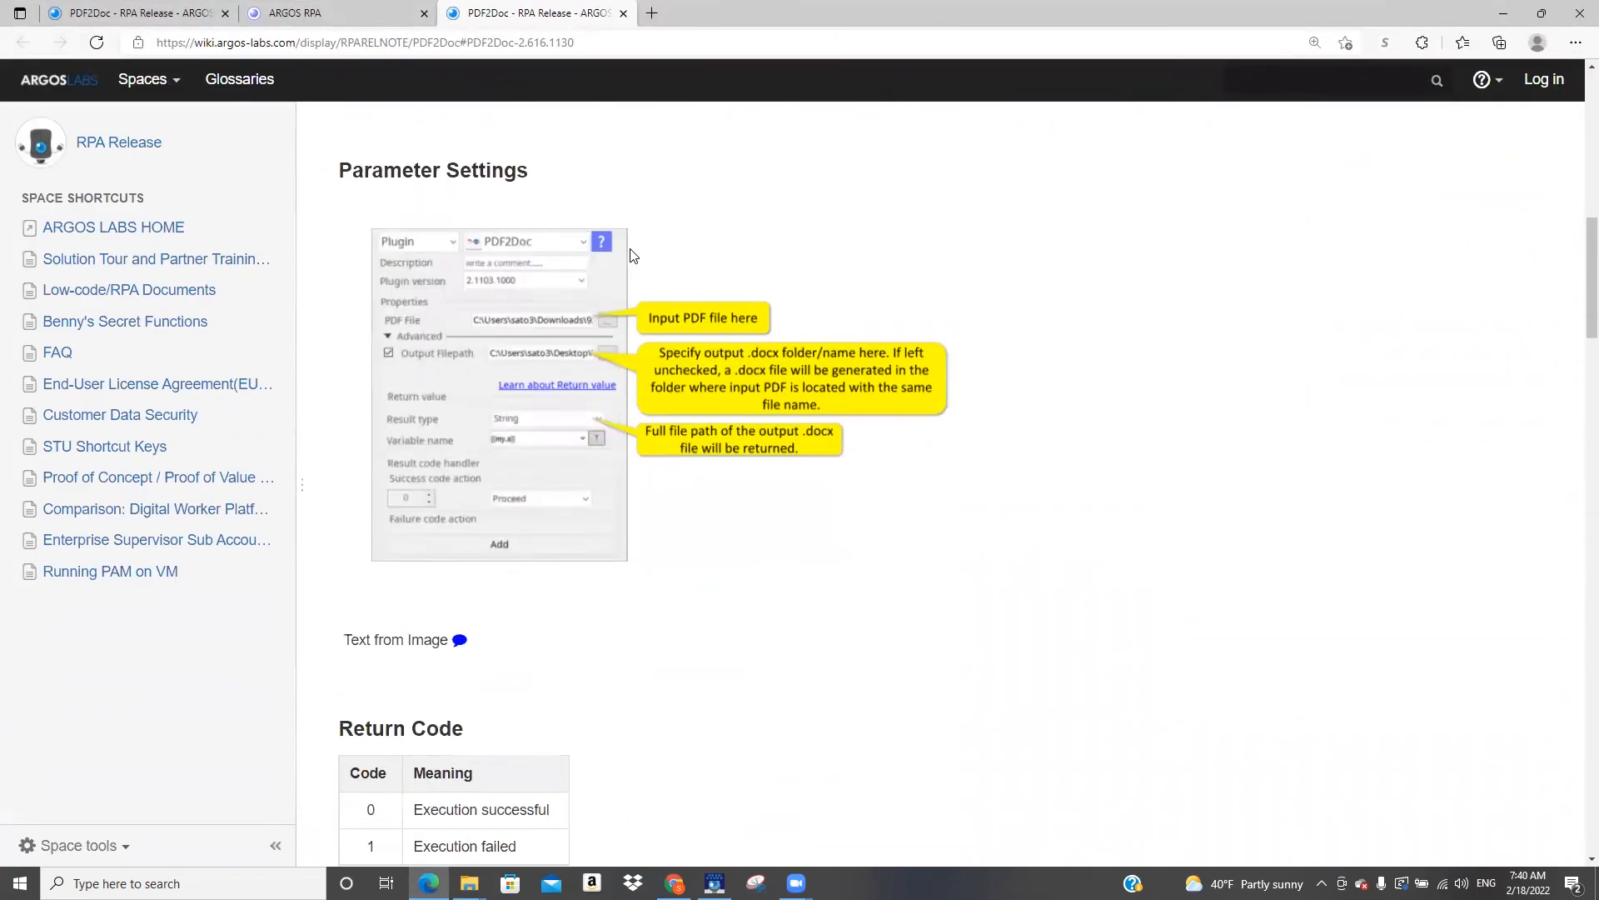
pyautogui.scroll(-4, 633, 256)
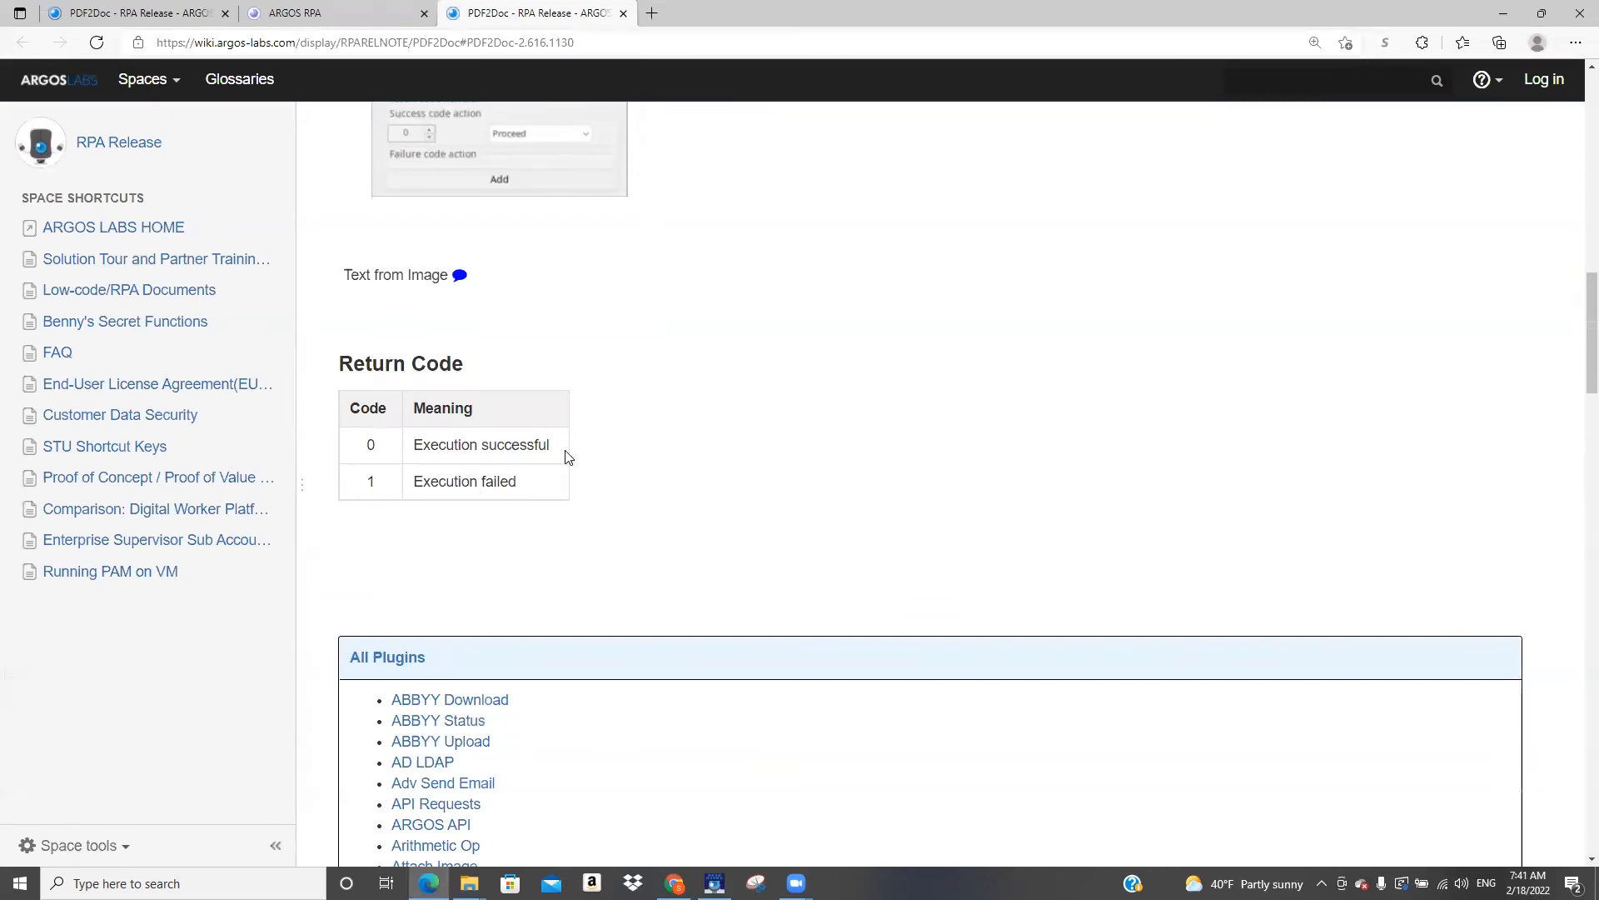
# Reload the Supervisor dashboard in the browser and review its run statistics, charts and job list
pyautogui.click(345, 12)
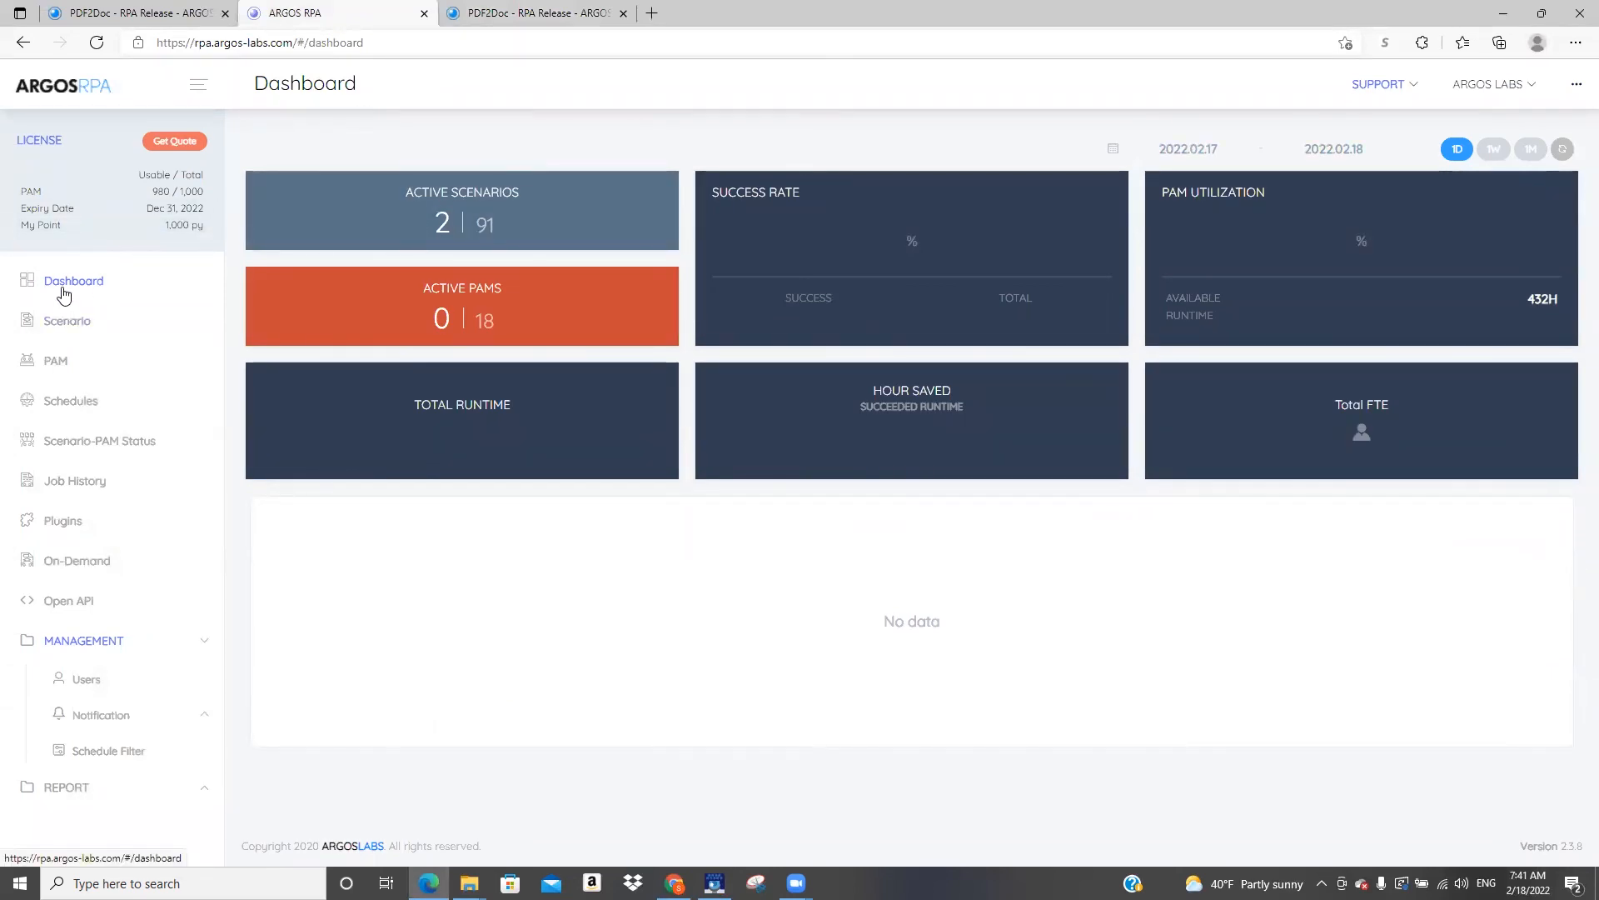
pyautogui.click(101, 48)
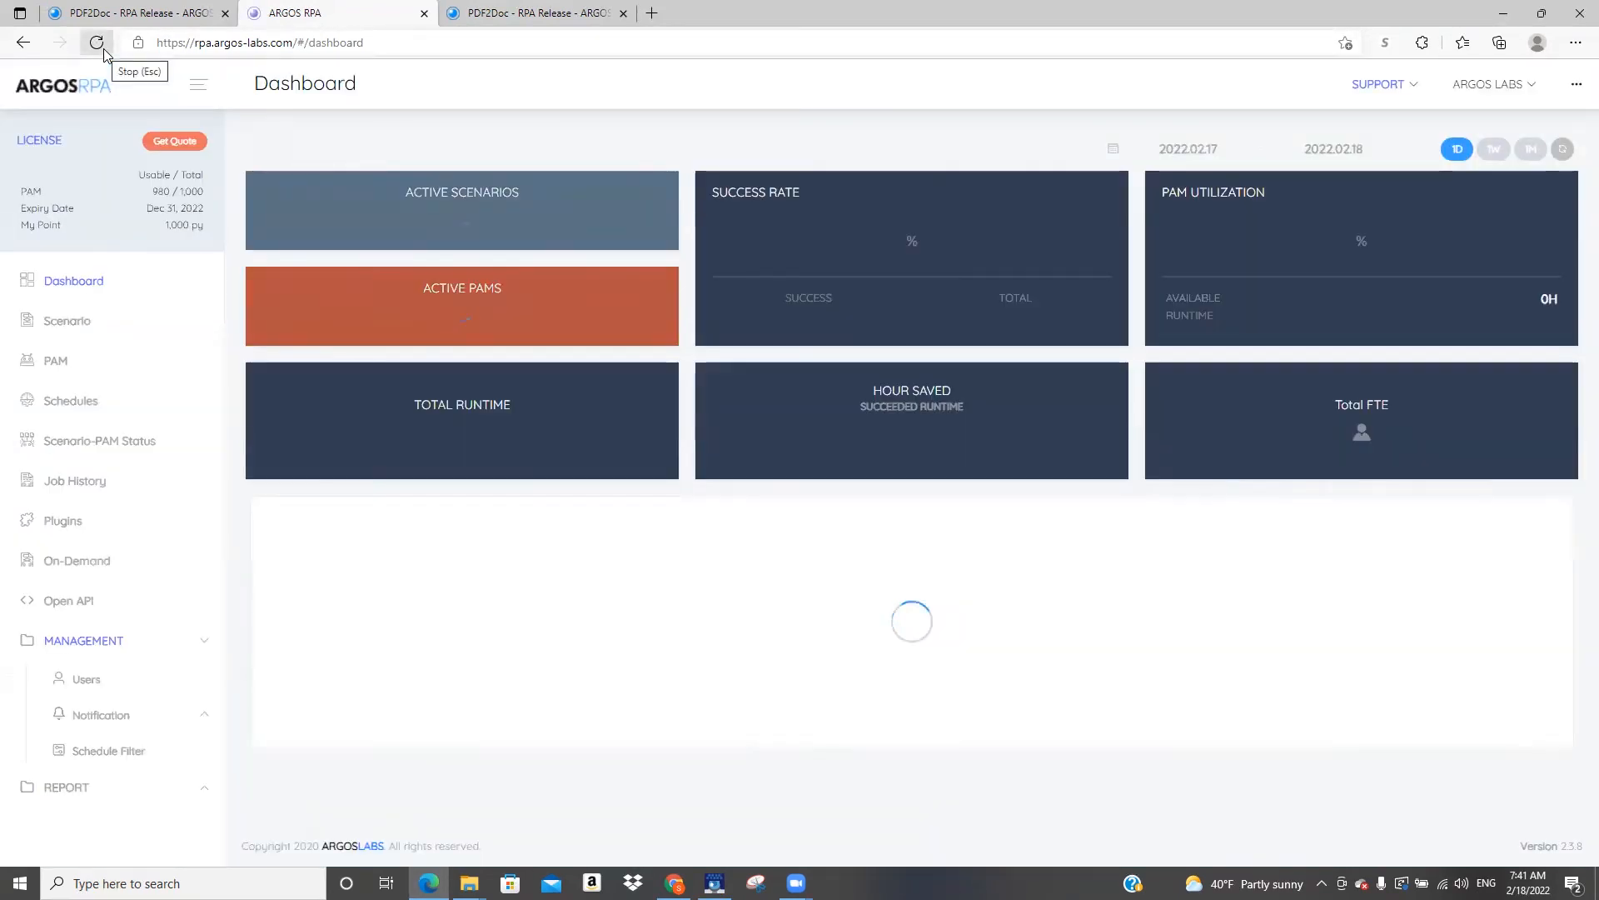
pyautogui.scroll(-2, 787, 463)
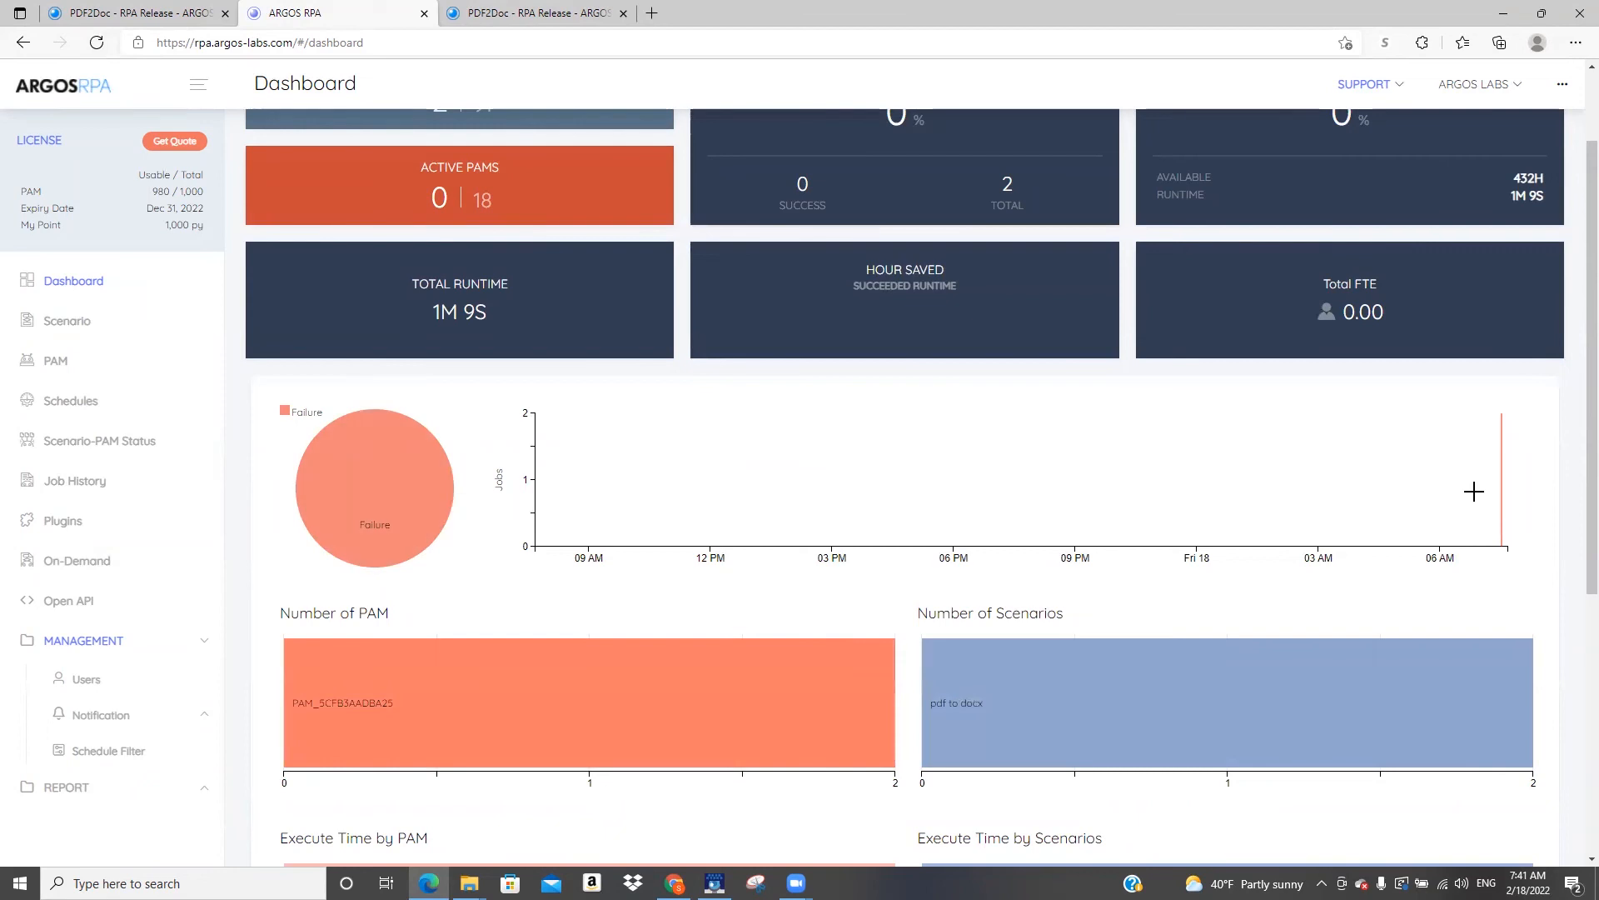
pyautogui.scroll(-5, 1432, 490)
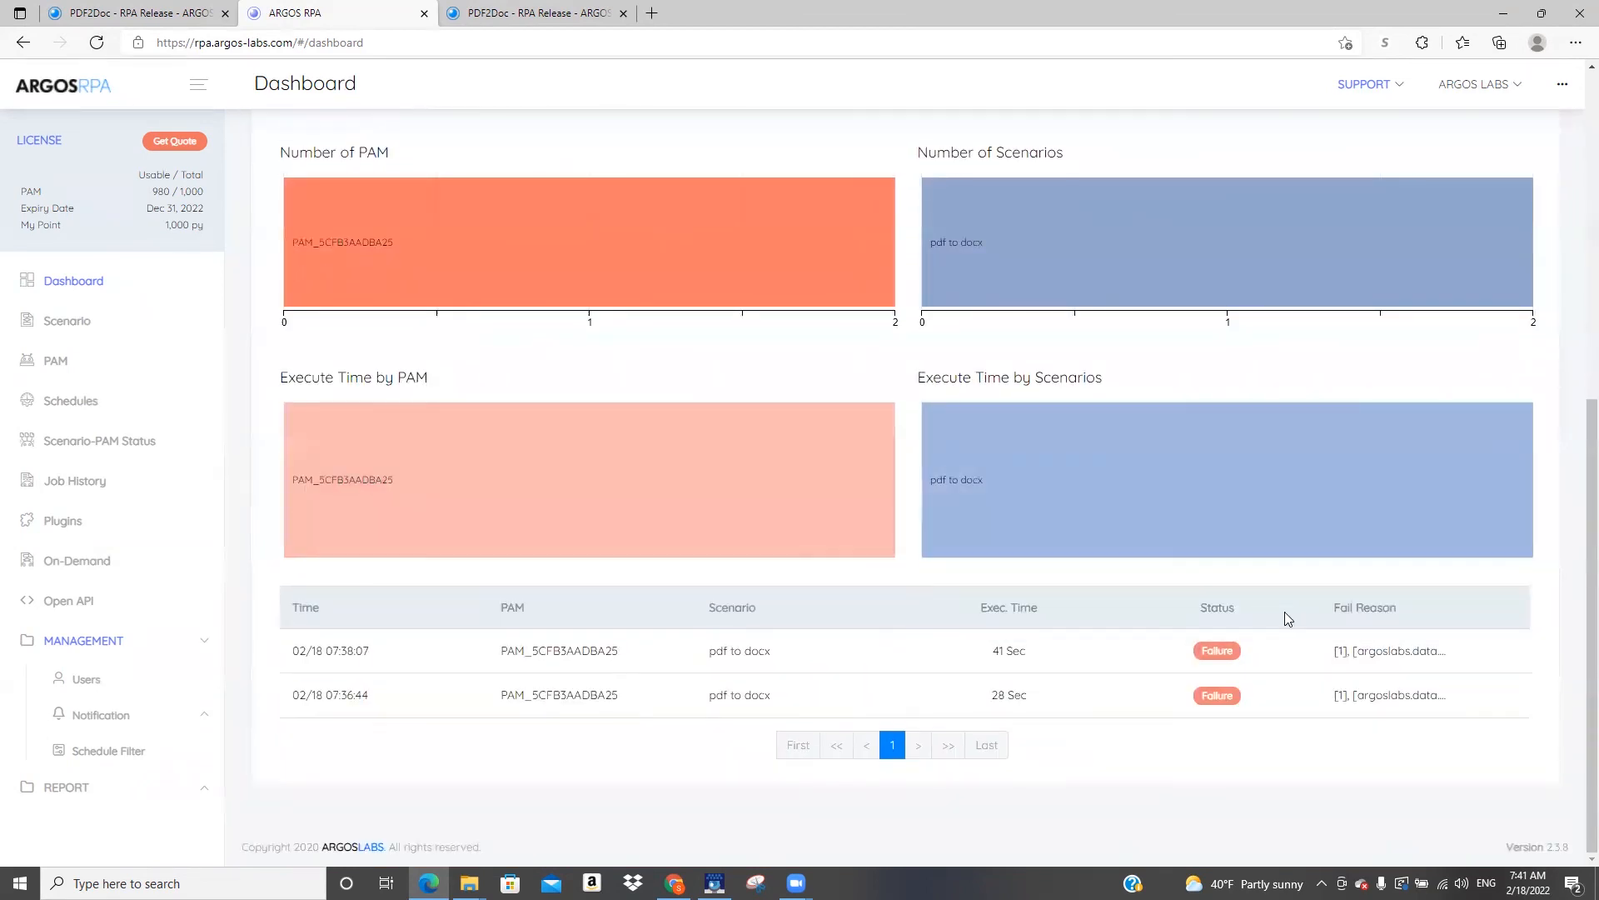
# Open the details of the 02/18 07:38:07 pdf to docx job, examine its failure reason and screenshots, and highlight the return code
pyautogui.click(613, 657)
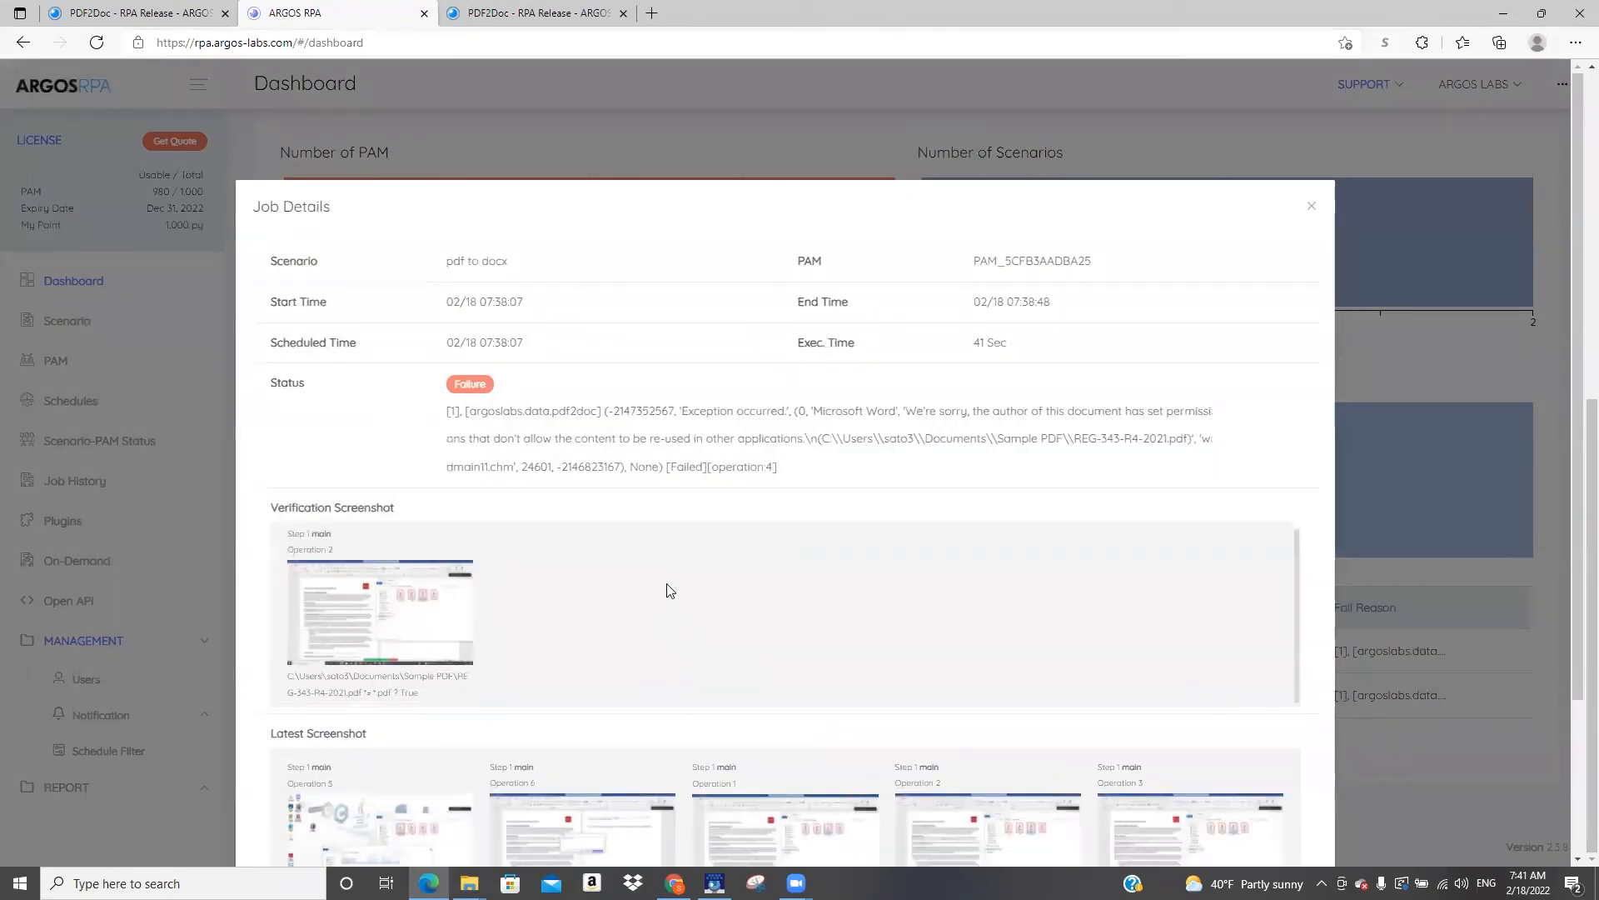
pyautogui.scroll(-2, 860, 546)
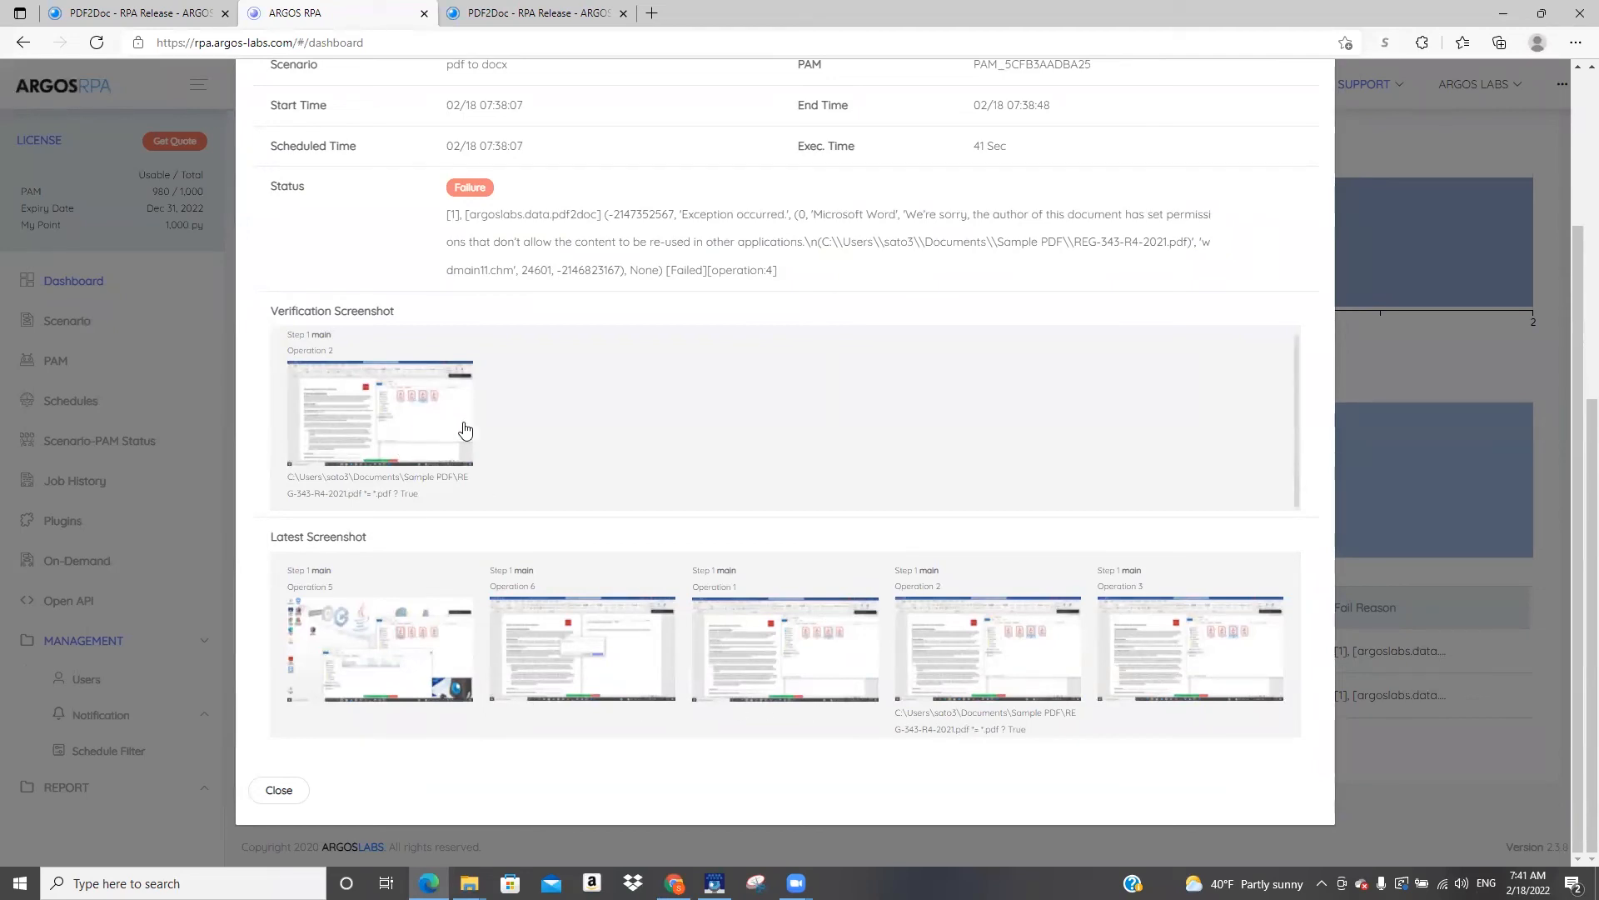
pyautogui.scroll(2, 524, 546)
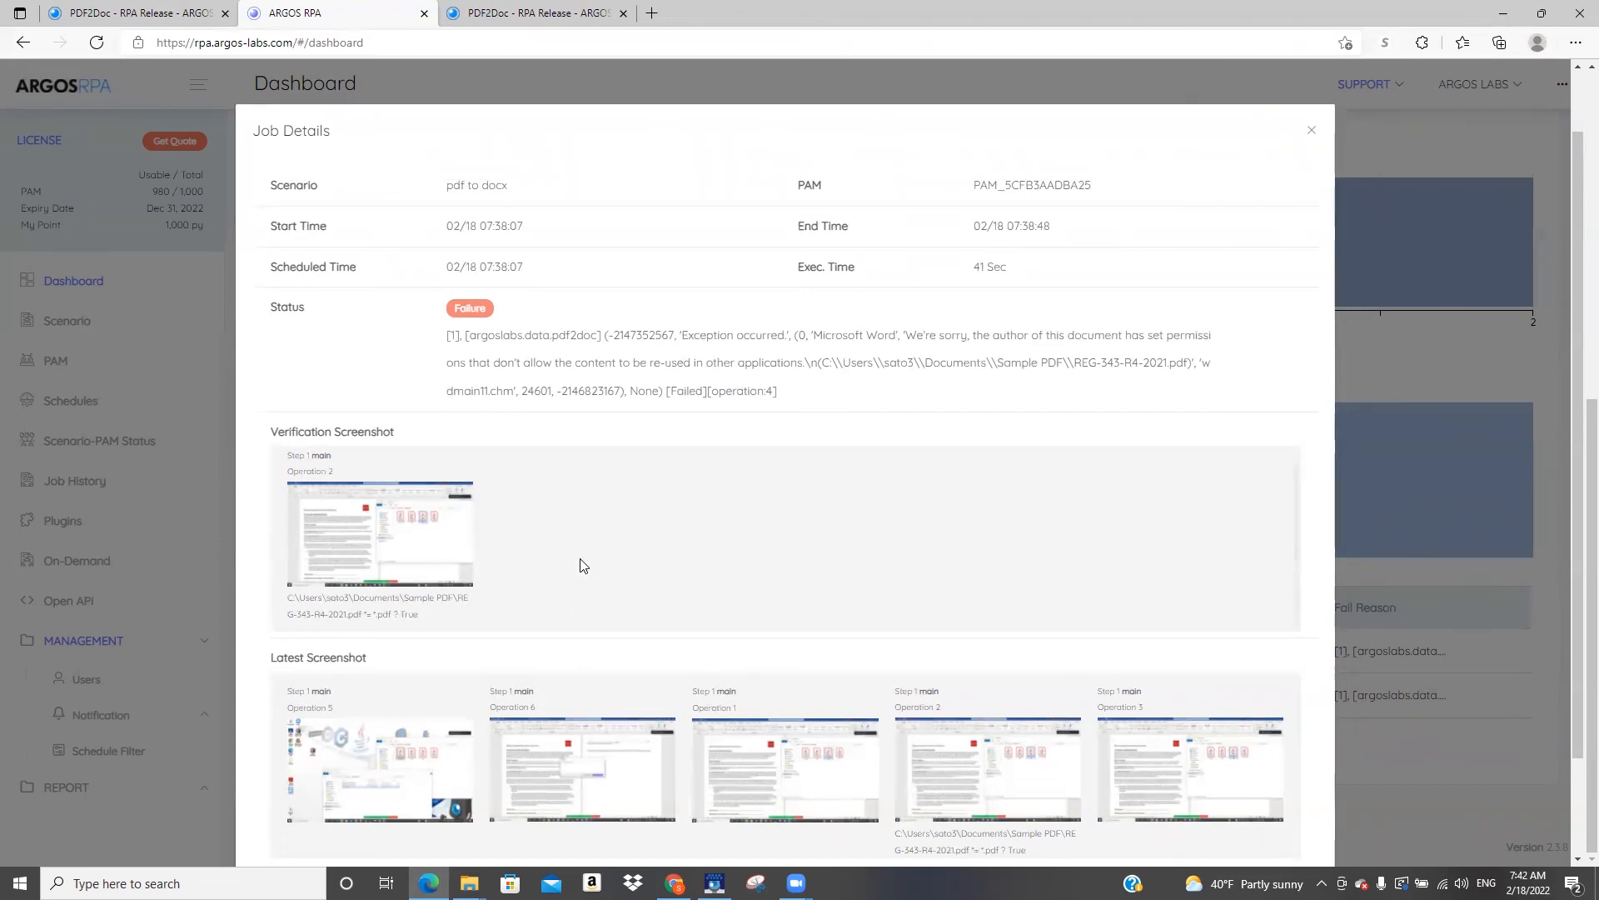
pyautogui.moveTo(460, 337); pyautogui.dragTo(446, 341)
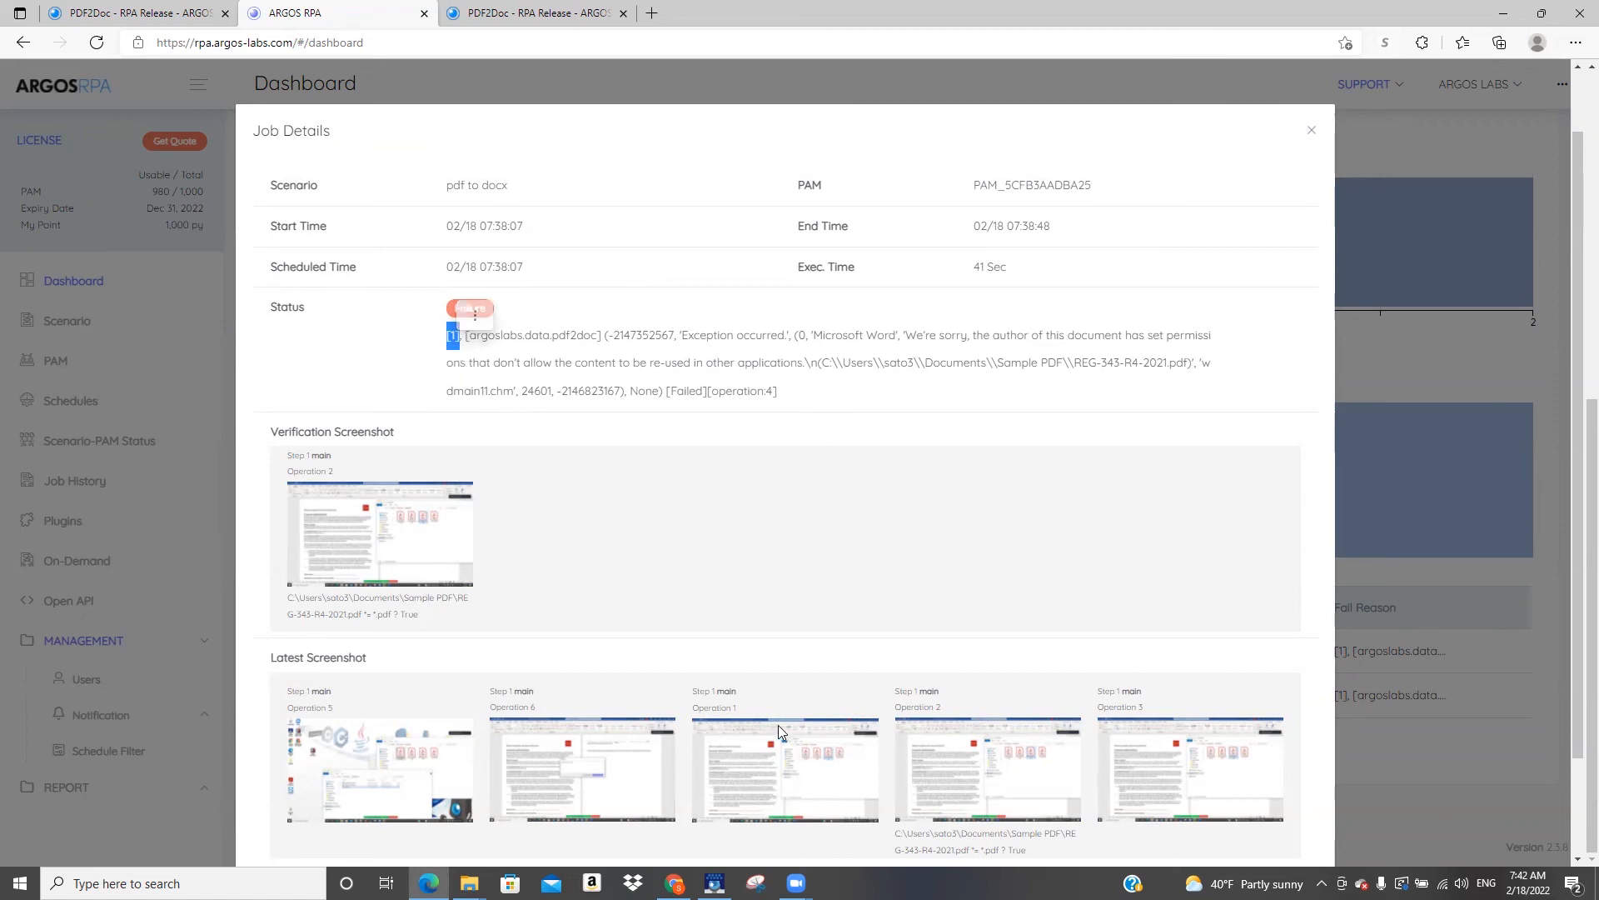
# Switch to Scenario Studio and add a failure code action to PDF2Doc: code 1, JumpToOperation, operation 6
pyautogui.click(714, 883)
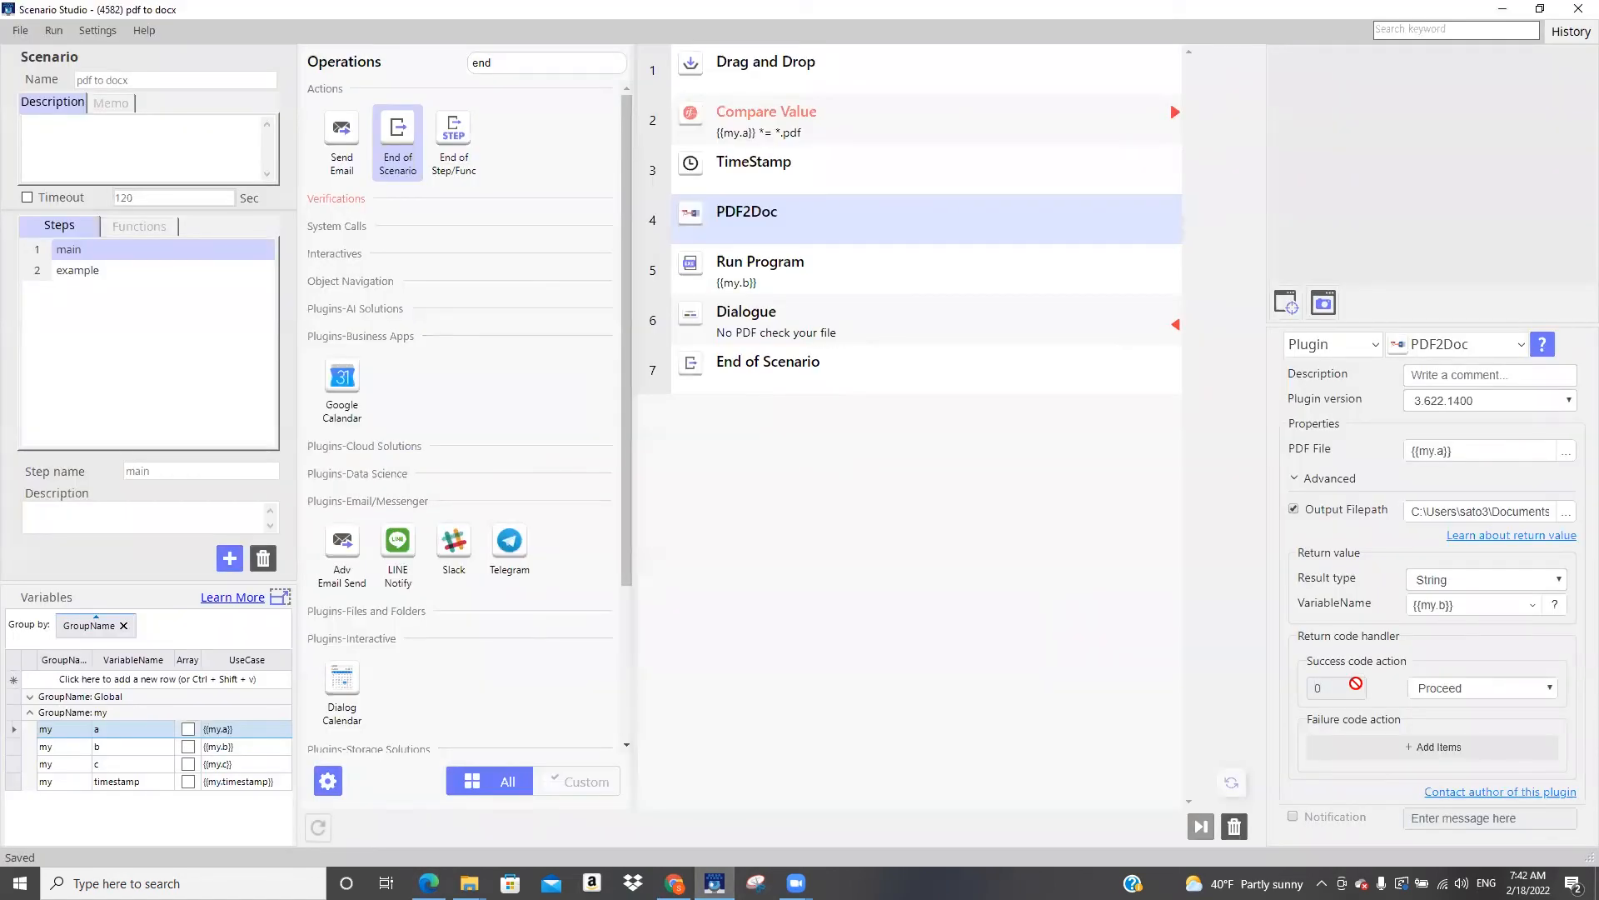
pyautogui.click(1442, 750)
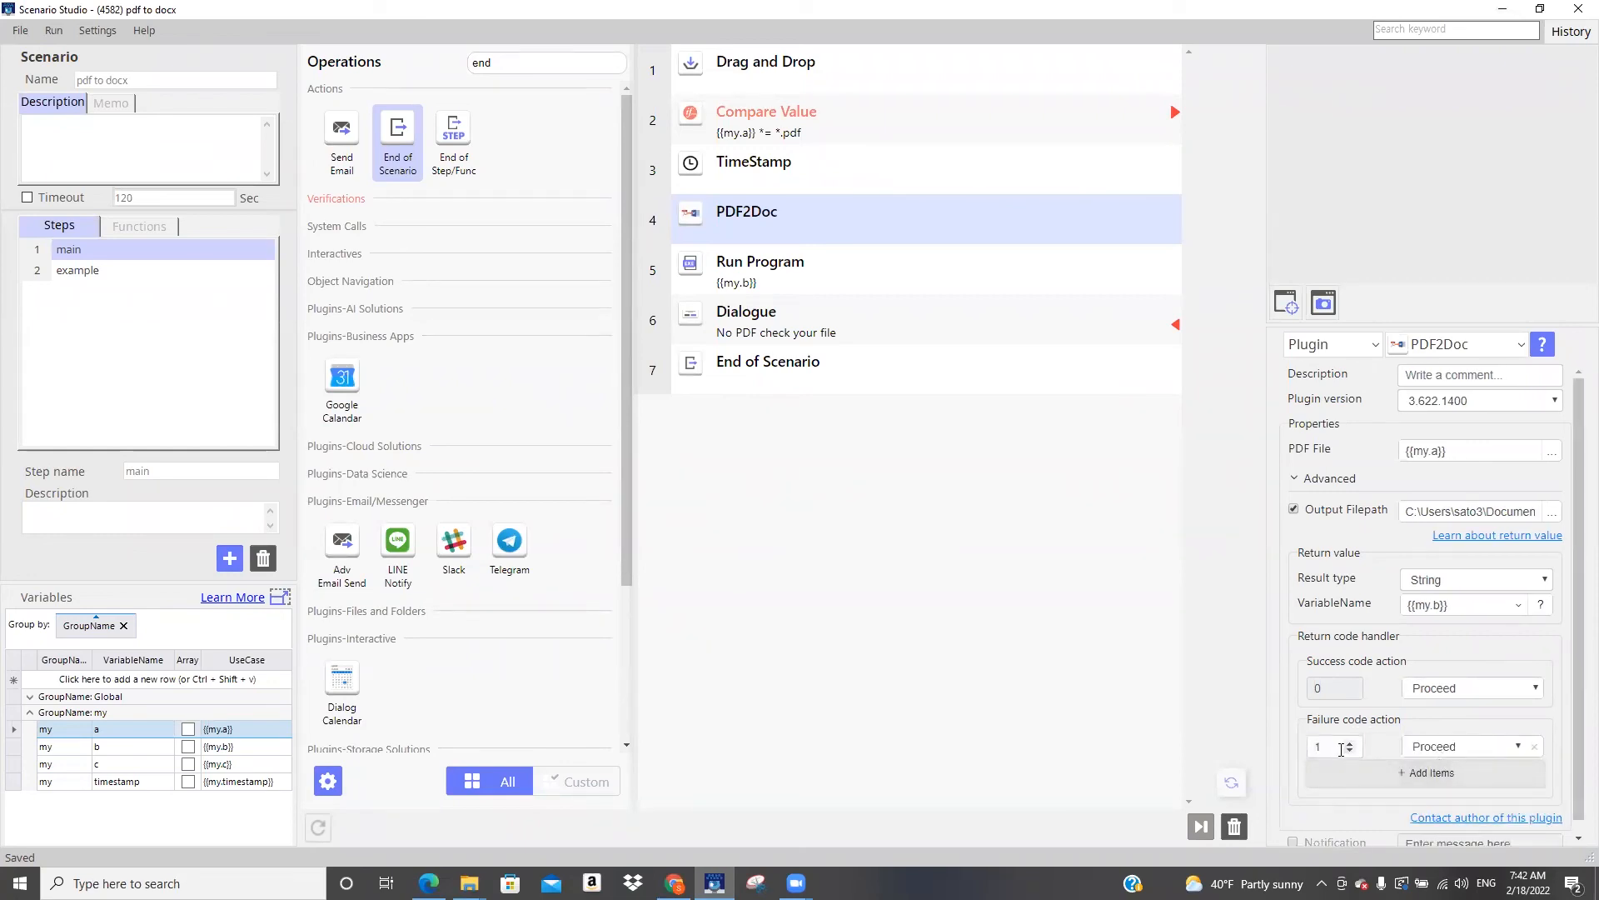
pyautogui.click(1469, 747)
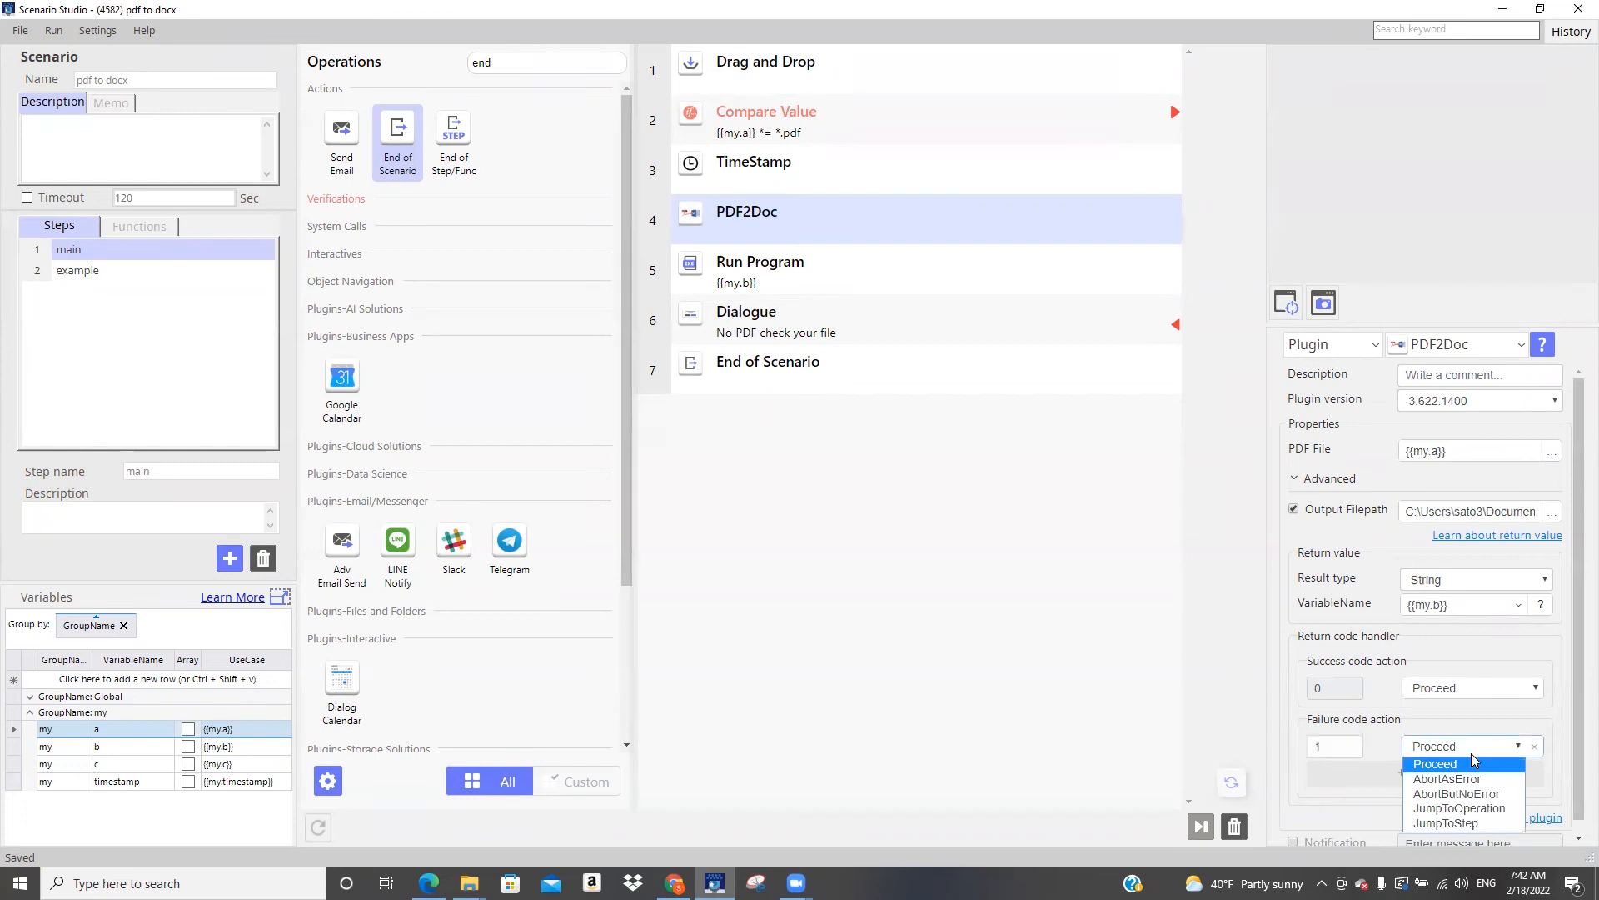
pyautogui.click(1473, 808)
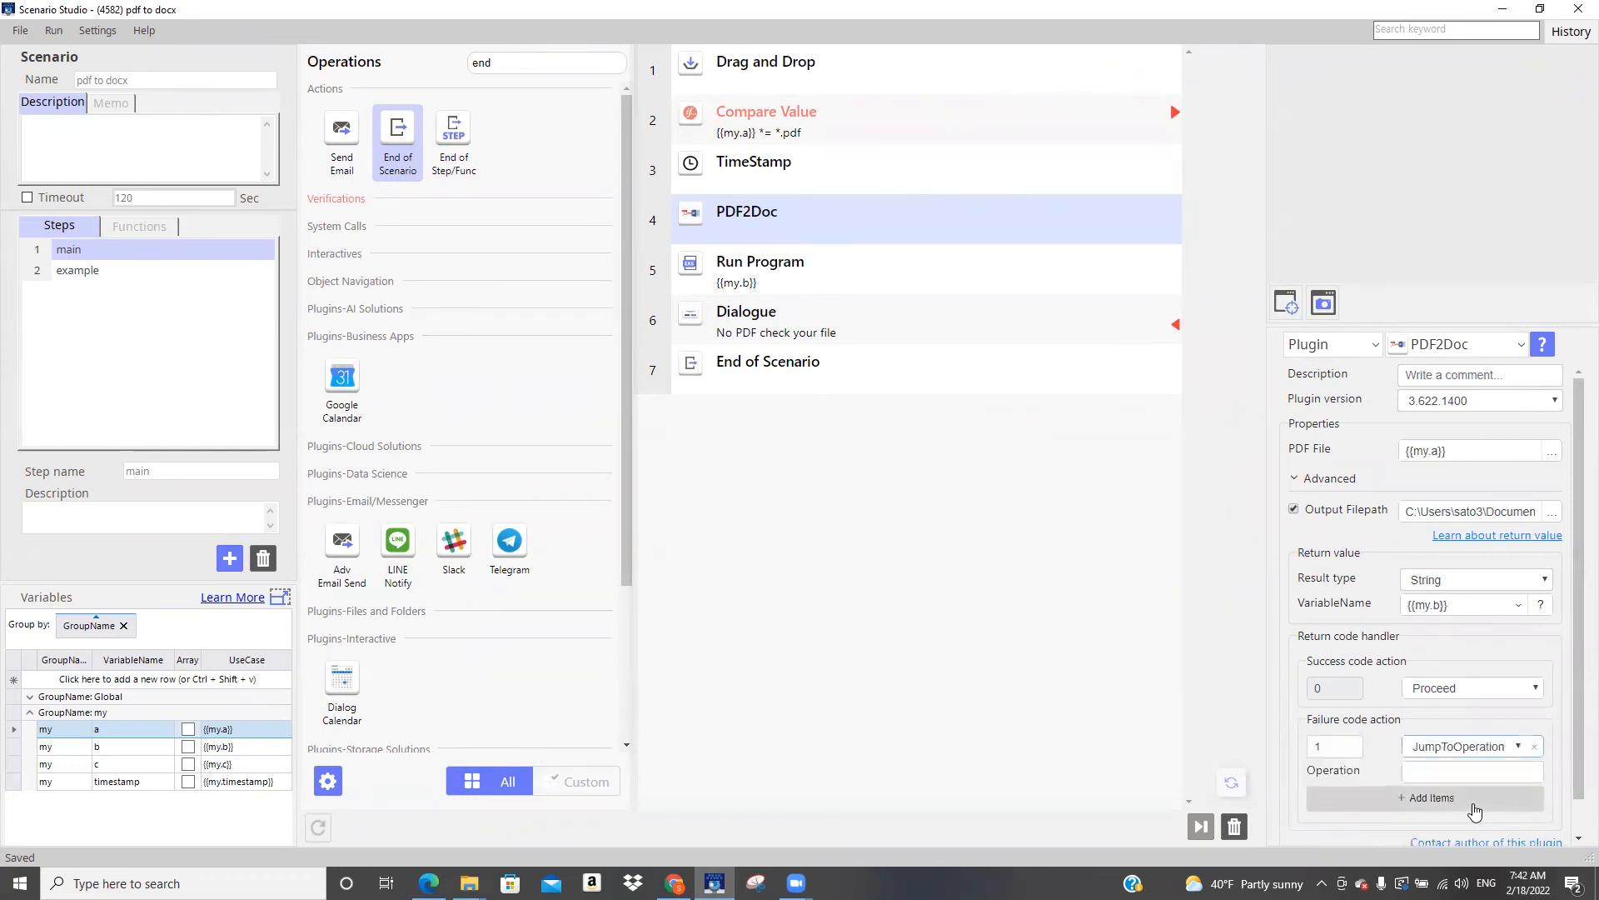
pyautogui.click(1451, 771)
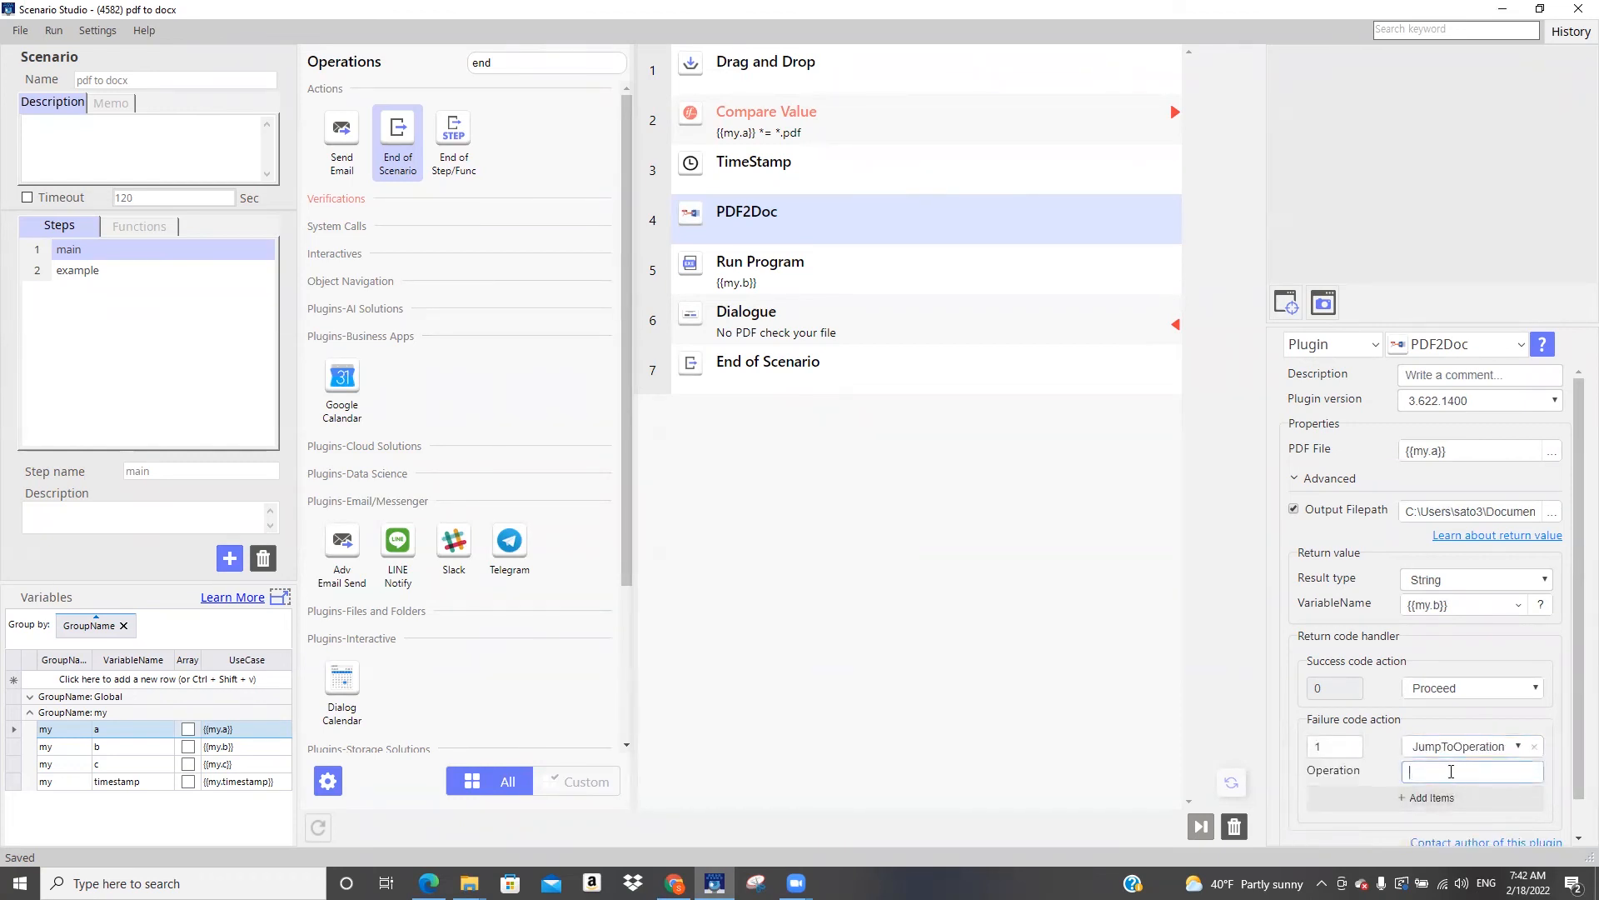
pyautogui.write('6')
# Extend the Dialogue operation's popup title to "No PDF check your file ro PDF has permission problem"
pyautogui.click(856, 321)
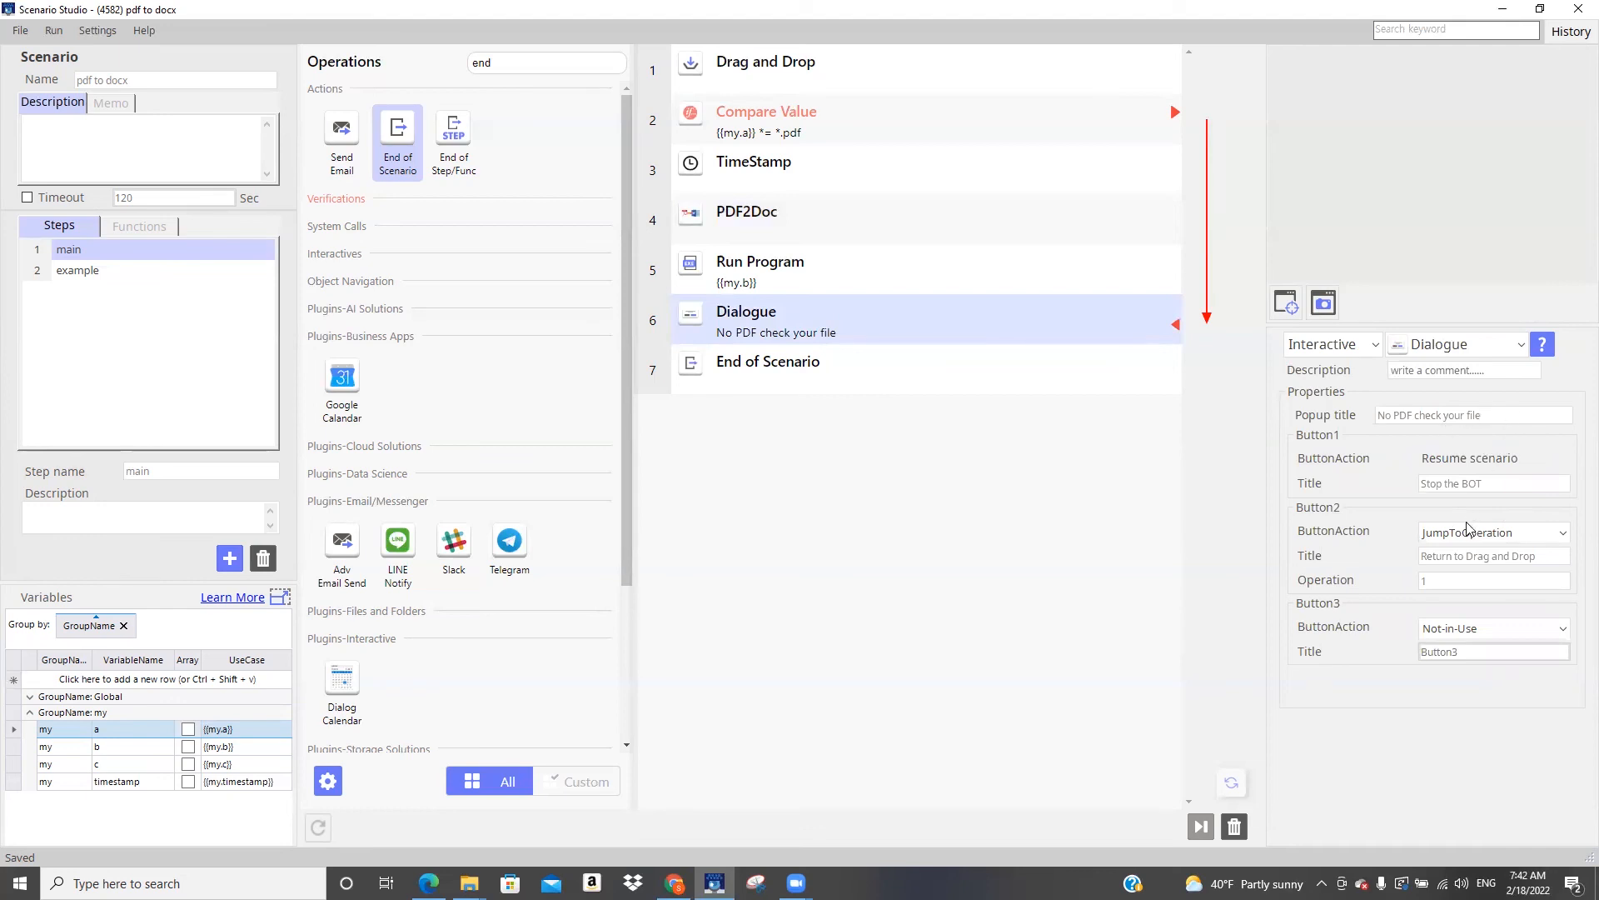
pyautogui.write('ro PDF has permiss')
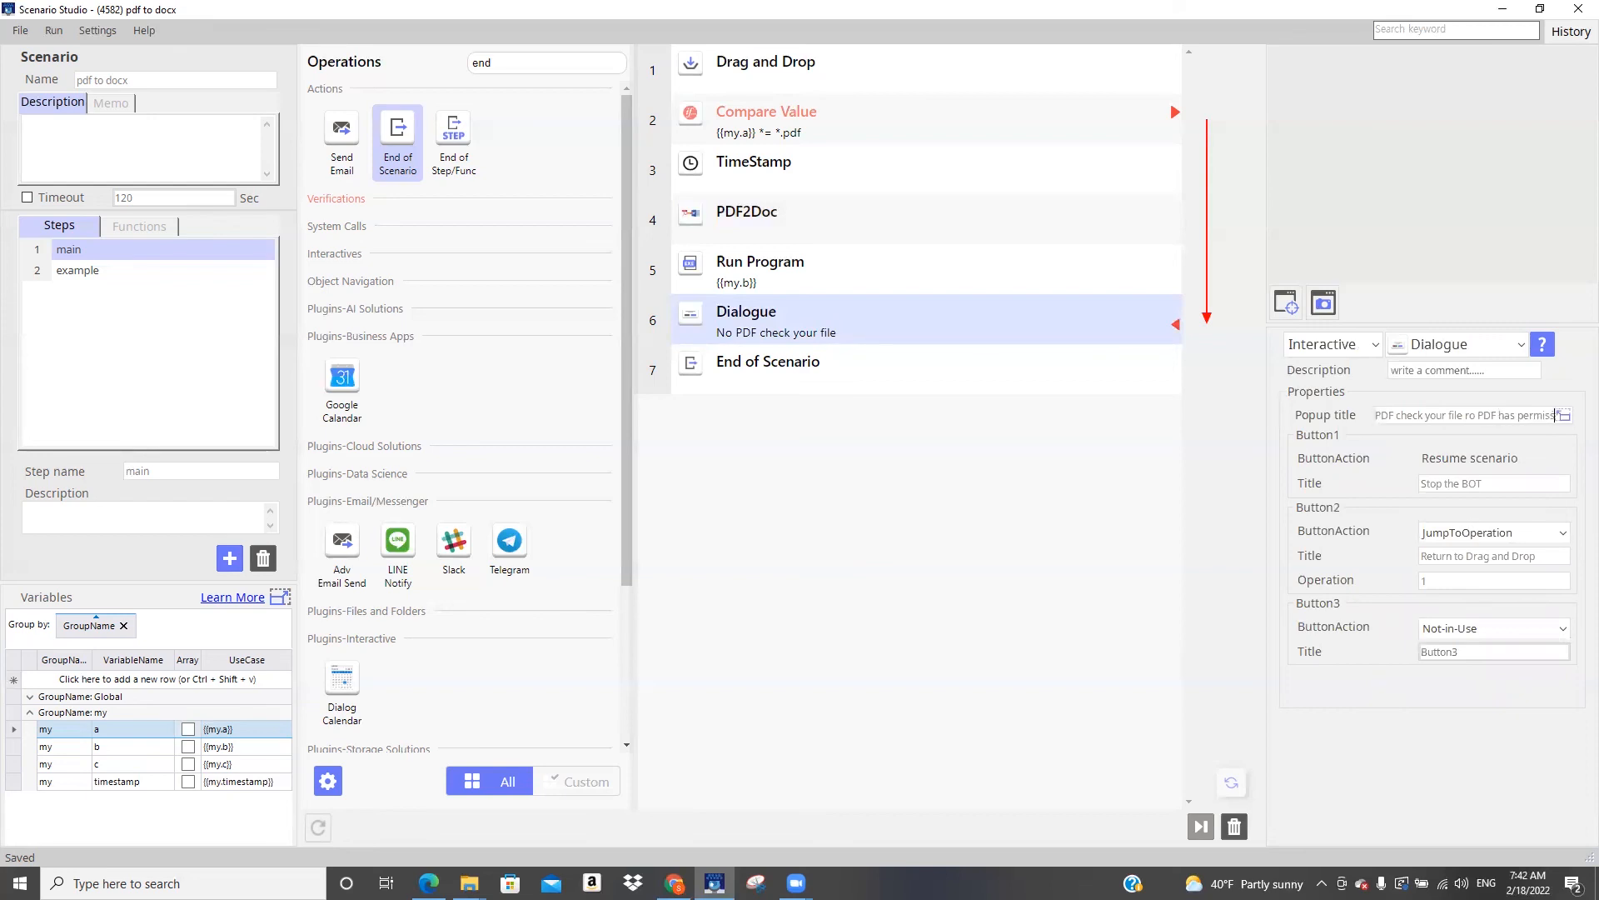
pyautogui.write('ion pro')
pyautogui.write('blme')
pyautogui.press('BackSpace')
pyautogui.press('BackSpace')
pyautogui.write('em')
pyautogui.click(971, 584)
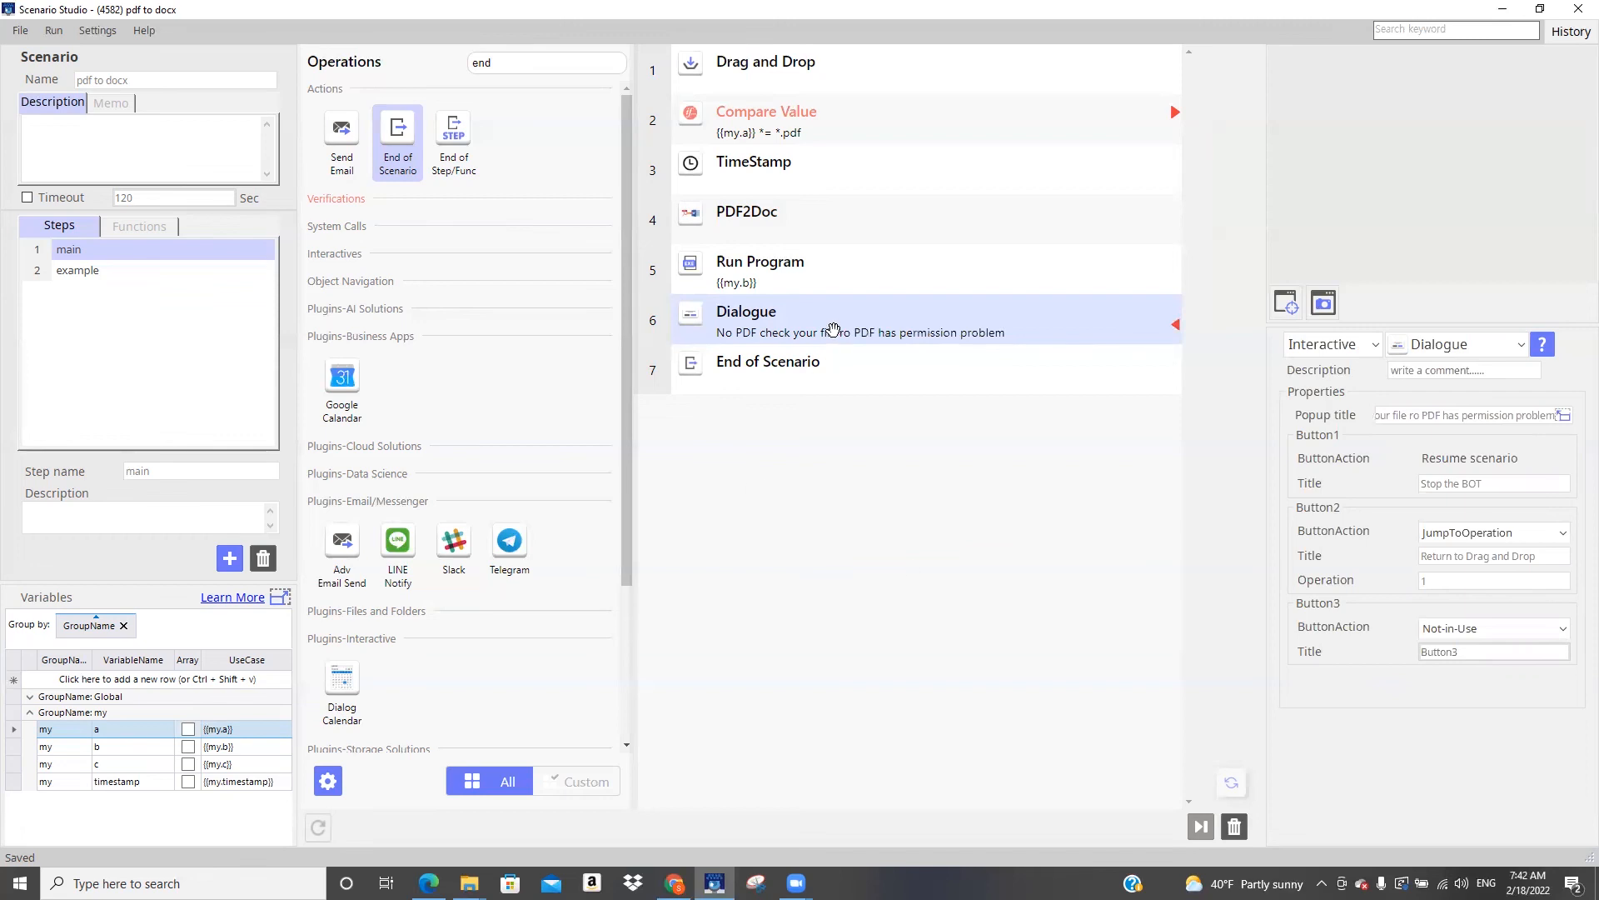
# Recheck the PDF2Doc and Dialogue settings, and save the scenario to Supervisor, overwriting the existing pdf to docx scenario
pyautogui.click(845, 217)
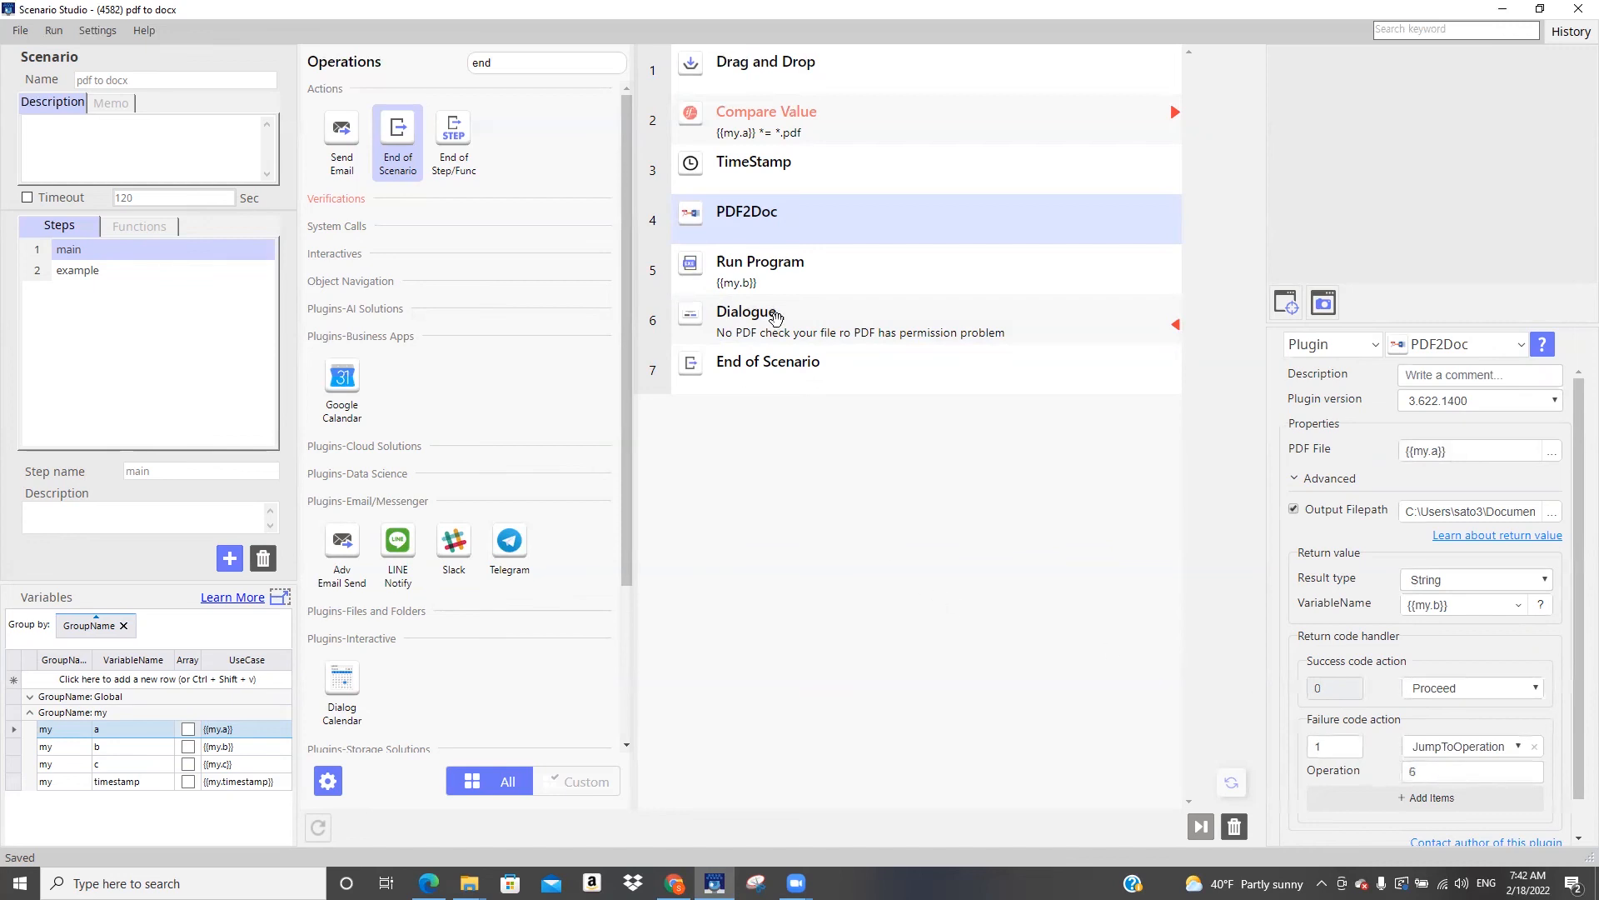
pyautogui.click(810, 324)
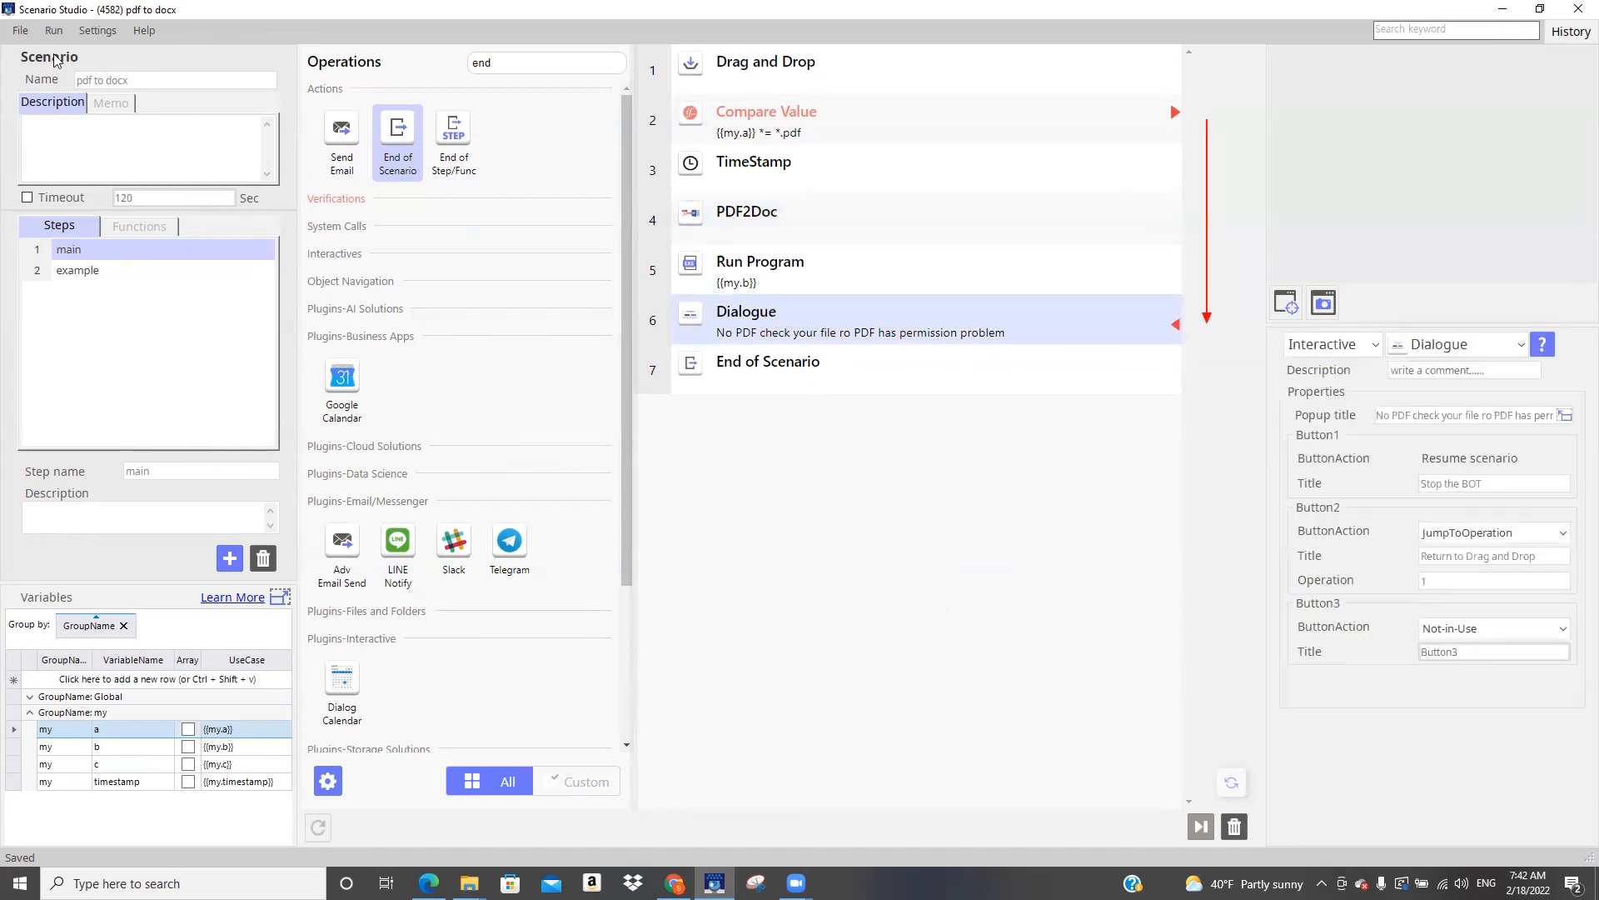
pyautogui.click(26, 41)
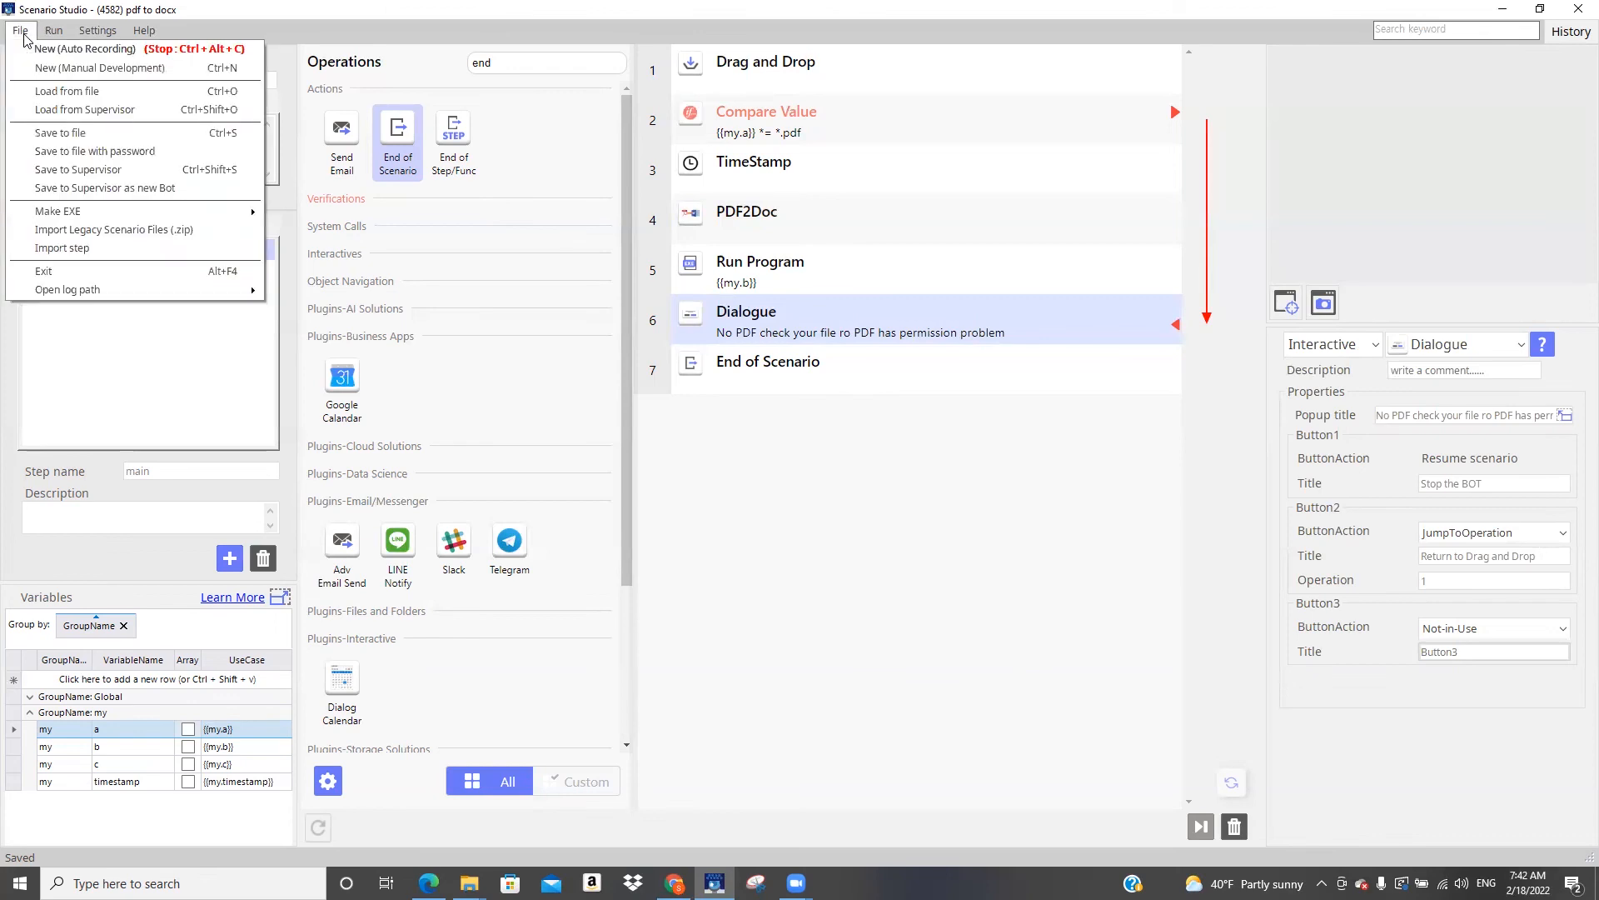
pyautogui.click(74, 171)
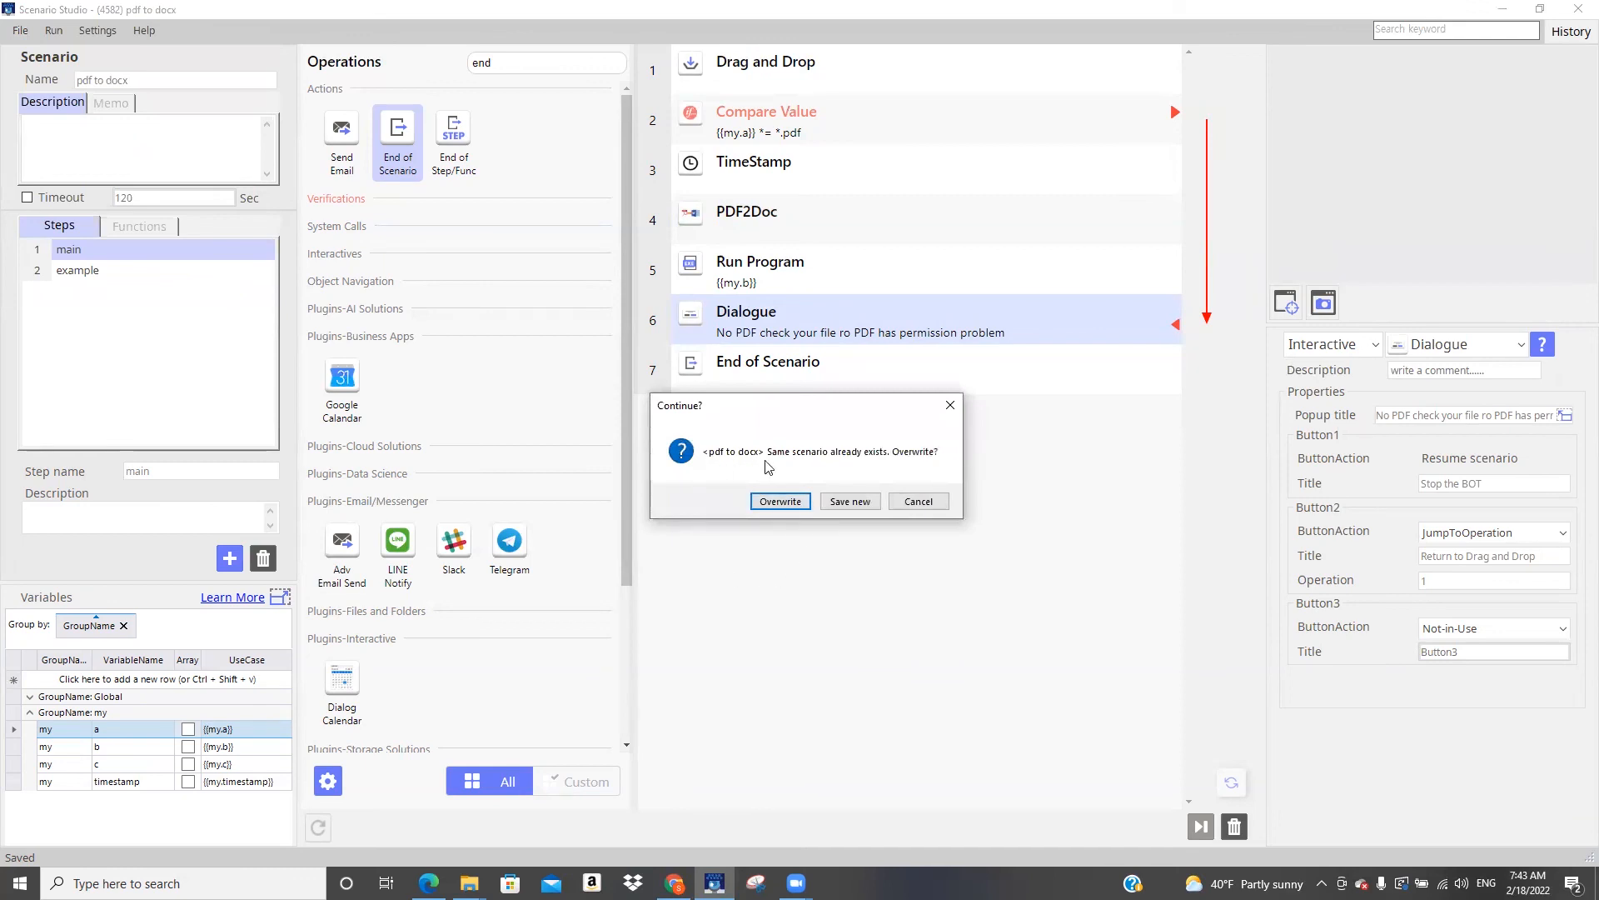
pyautogui.click(779, 501)
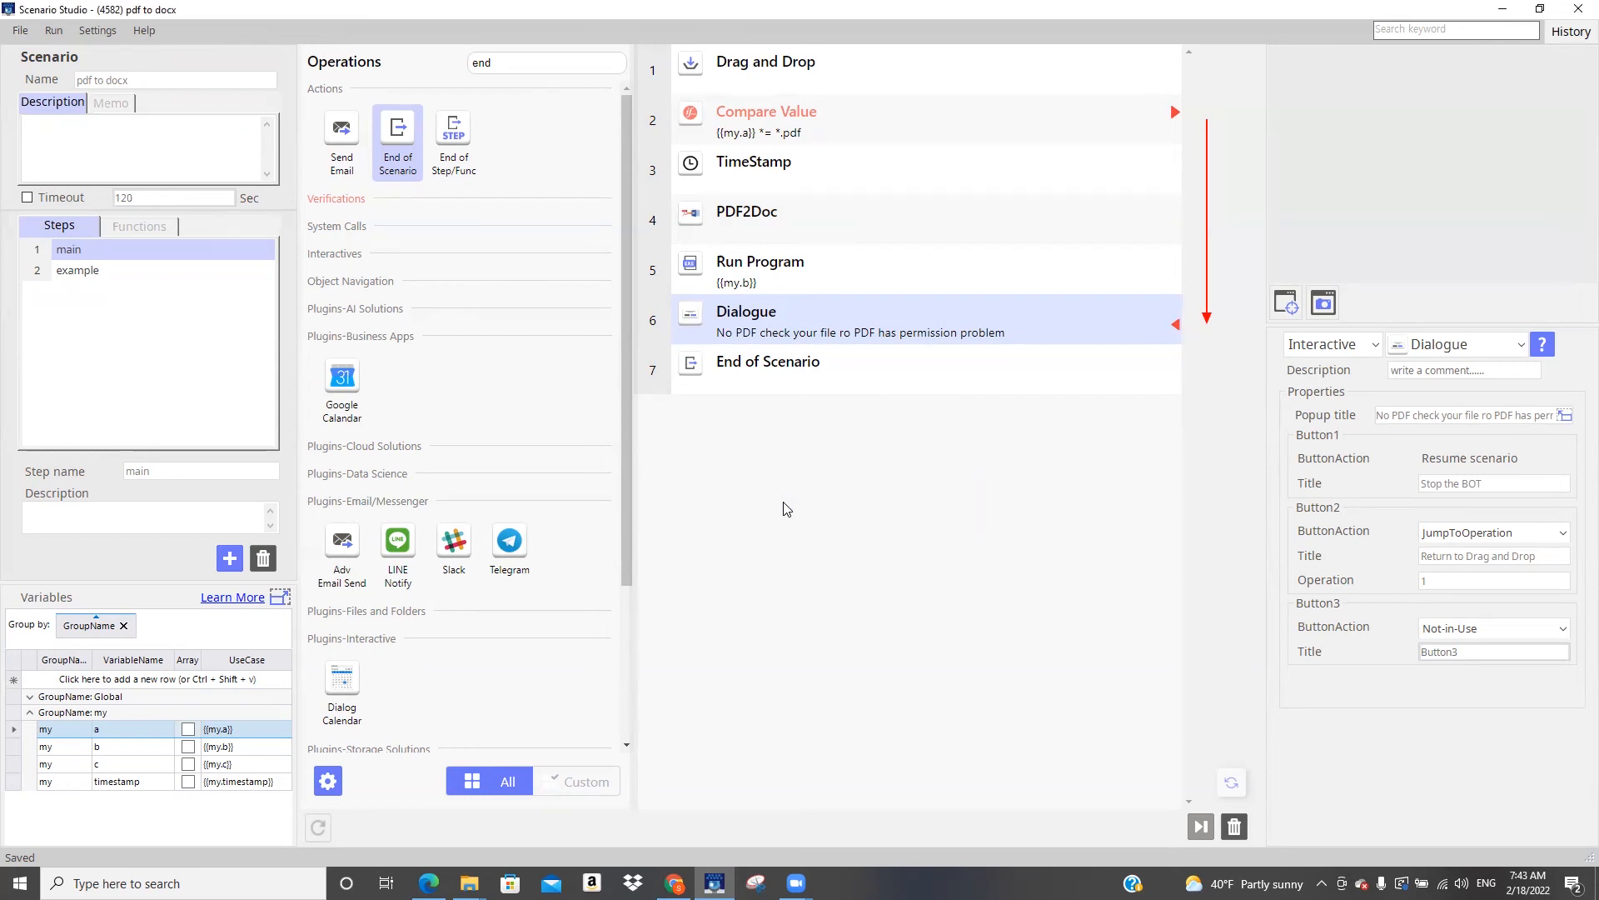
# Run the pdf to docx bot from the desktop with REG-343-R4-2021.pdf as its input file, and accept Word's conversion notice
pyautogui.click(1509, 12)
pyautogui.click(1509, 12)
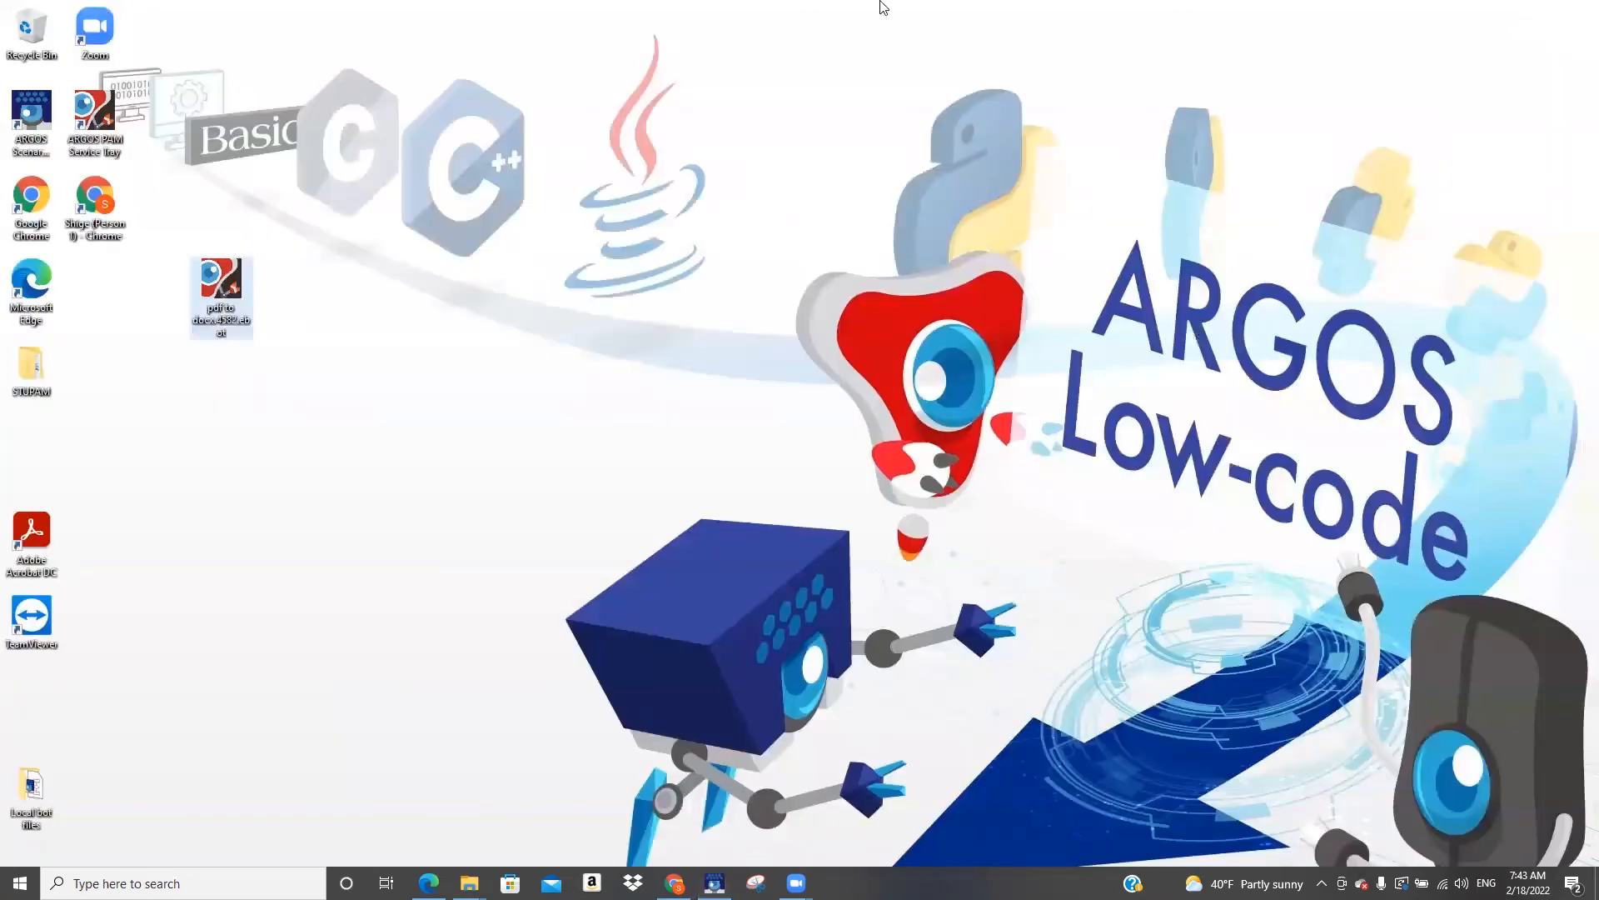
pyautogui.doubleClick(218, 279)
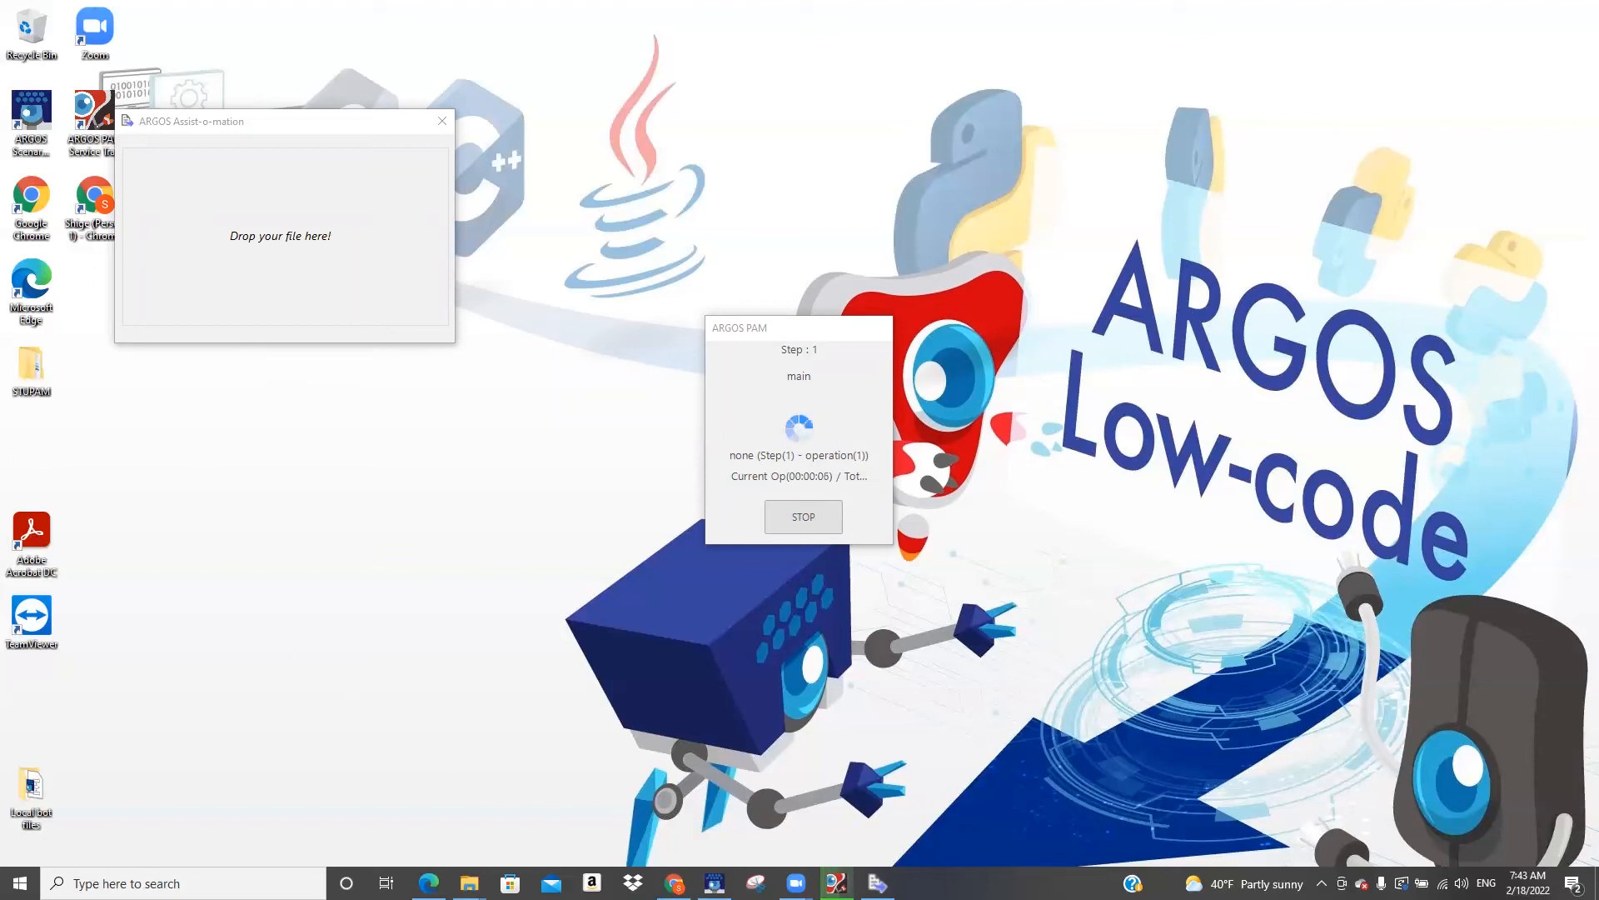
pyautogui.moveTo(469, 881)
pyautogui.click(409, 824)
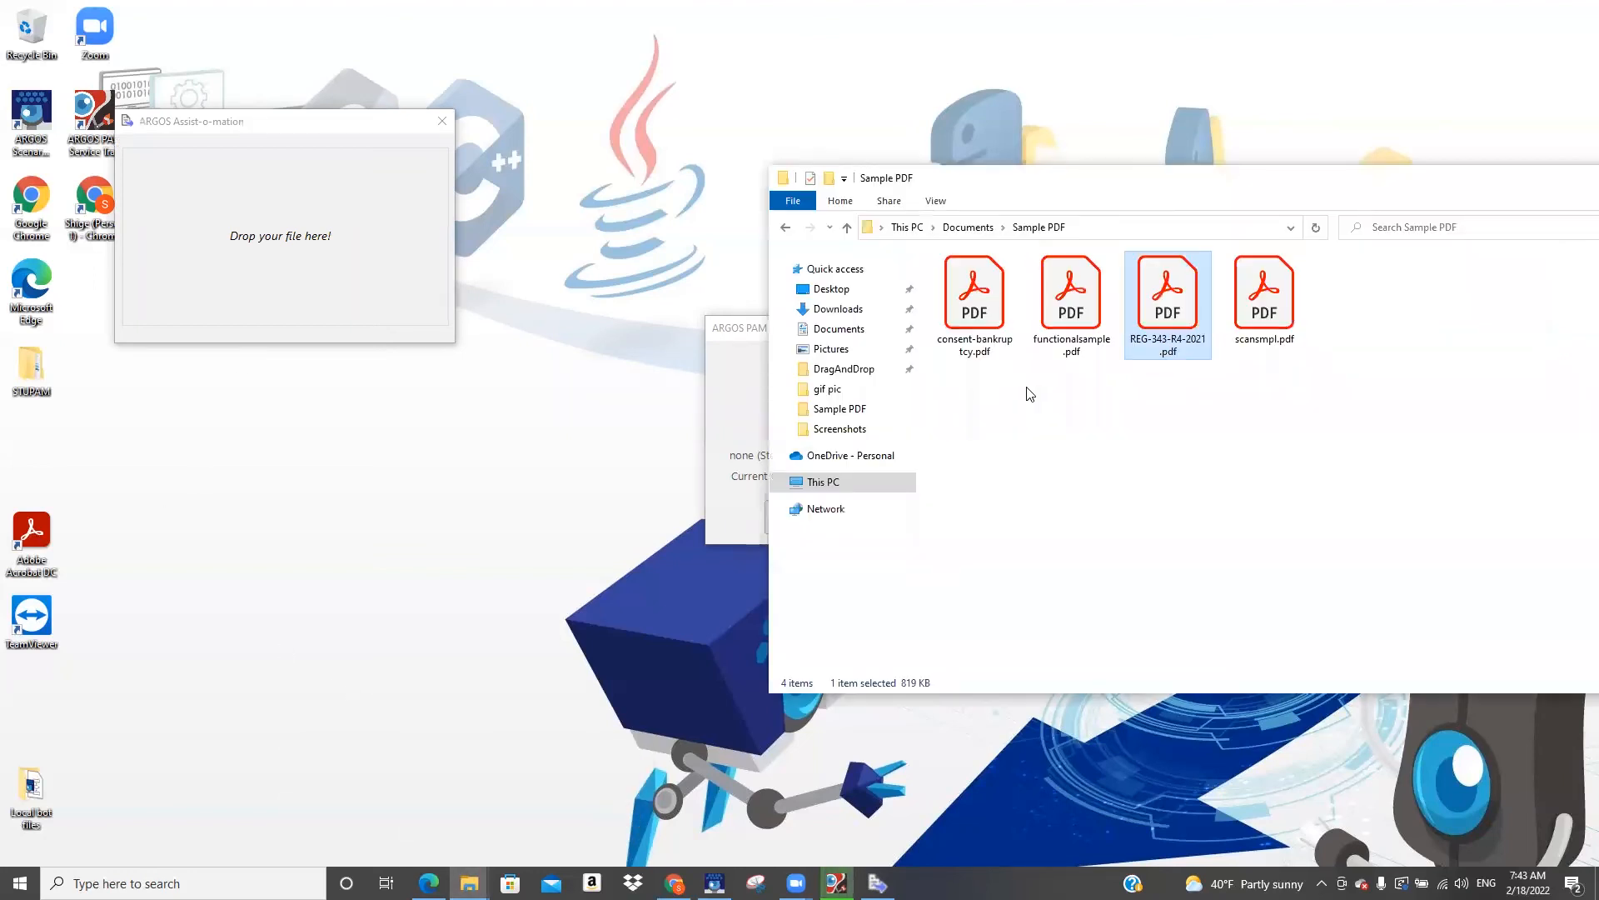
pyautogui.moveTo(1172, 291); pyautogui.dragTo(315, 250)
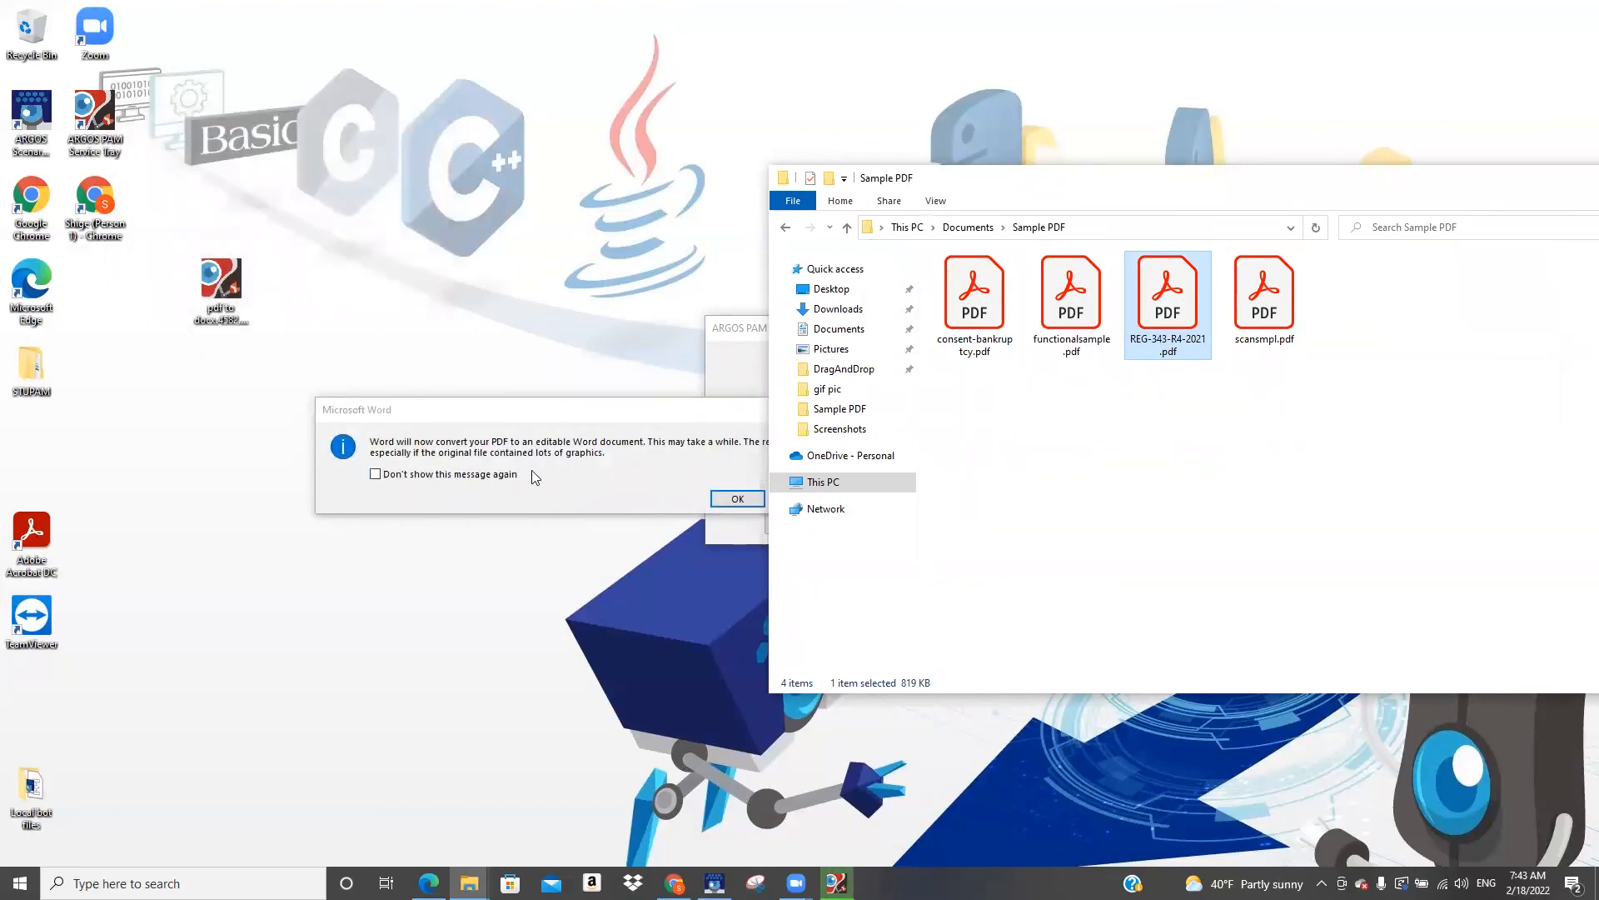
pyautogui.click(736, 500)
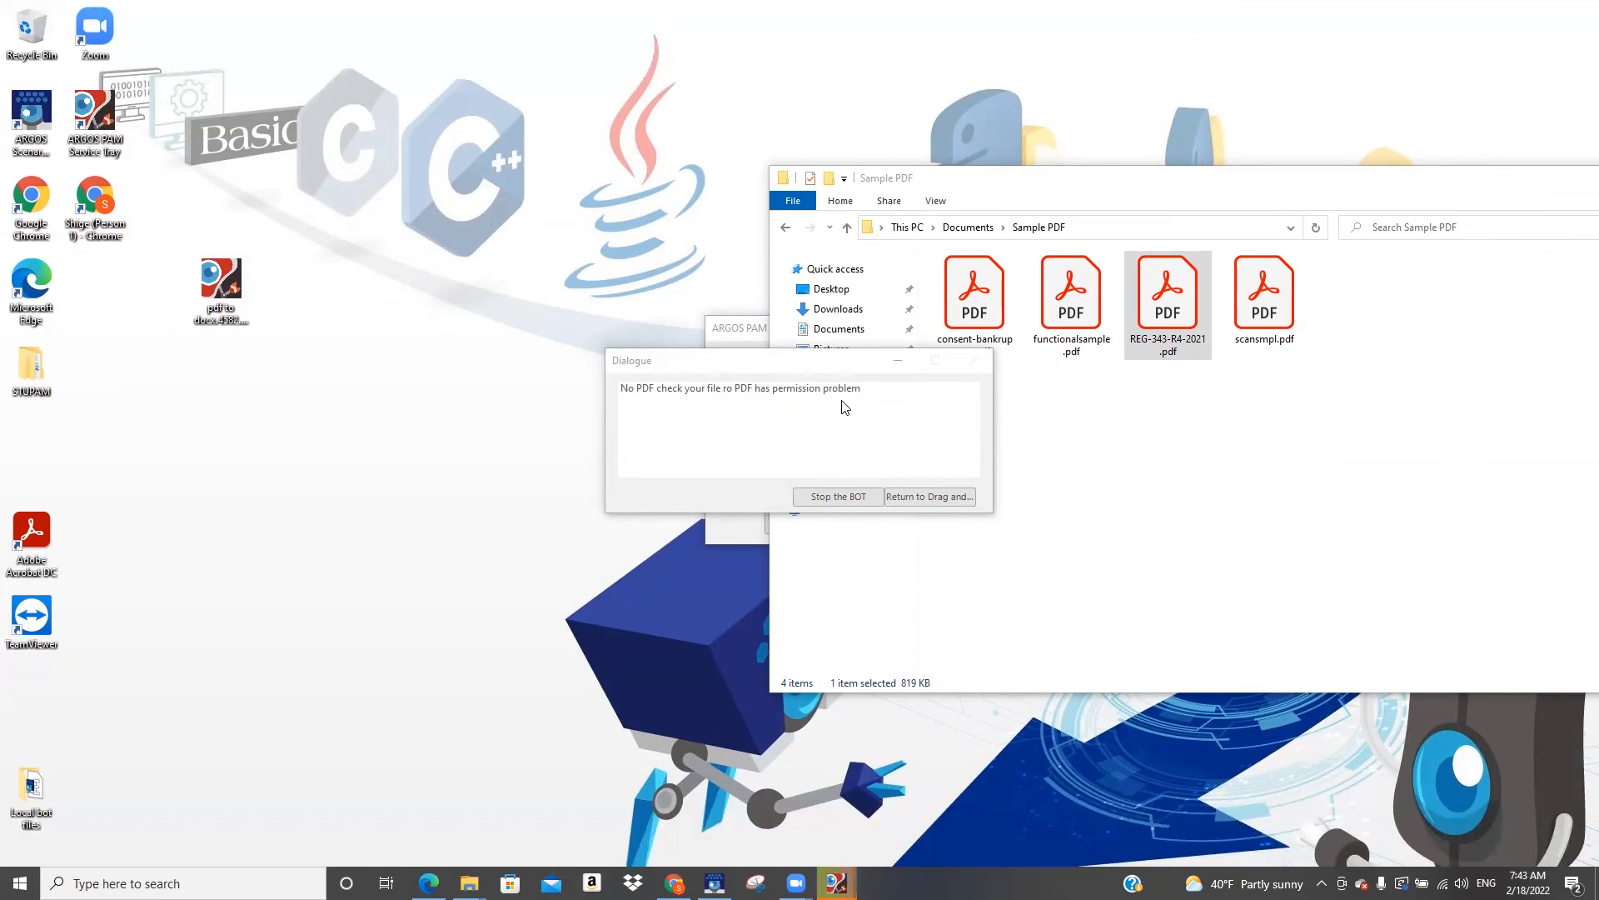
# Return the bot to its file drop operation, convert consent-bankruptcy.pdf from the Sample PDF folder, and stop the bot
pyautogui.click(920, 498)
pyautogui.moveTo(984, 312); pyautogui.dragTo(299, 252)
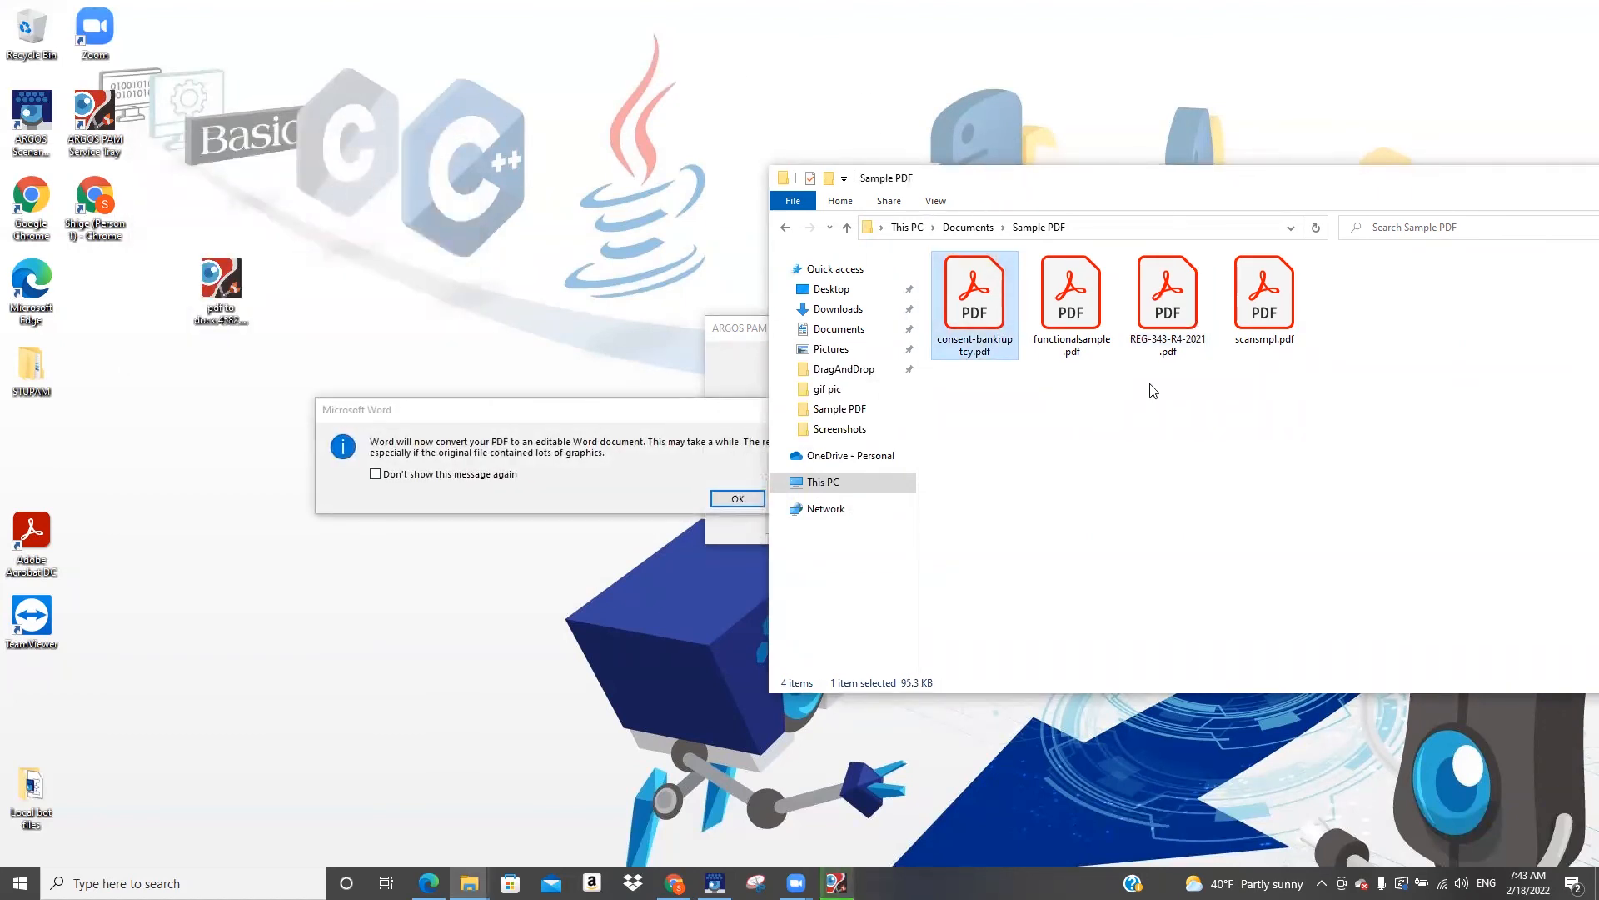
pyautogui.click(738, 499)
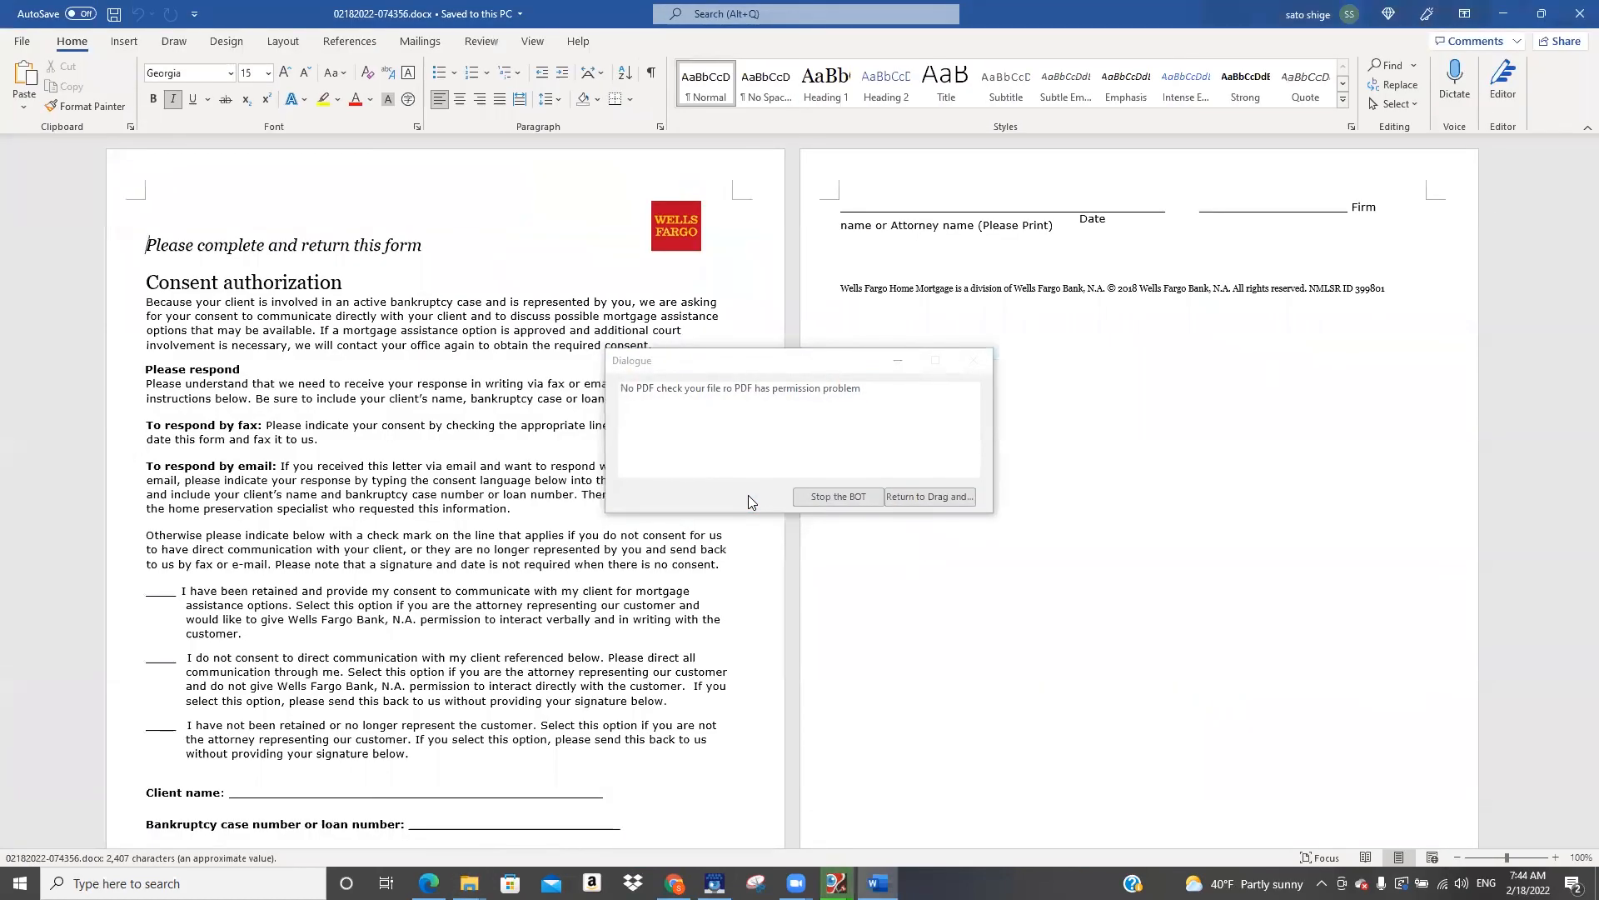
pyautogui.click(833, 497)
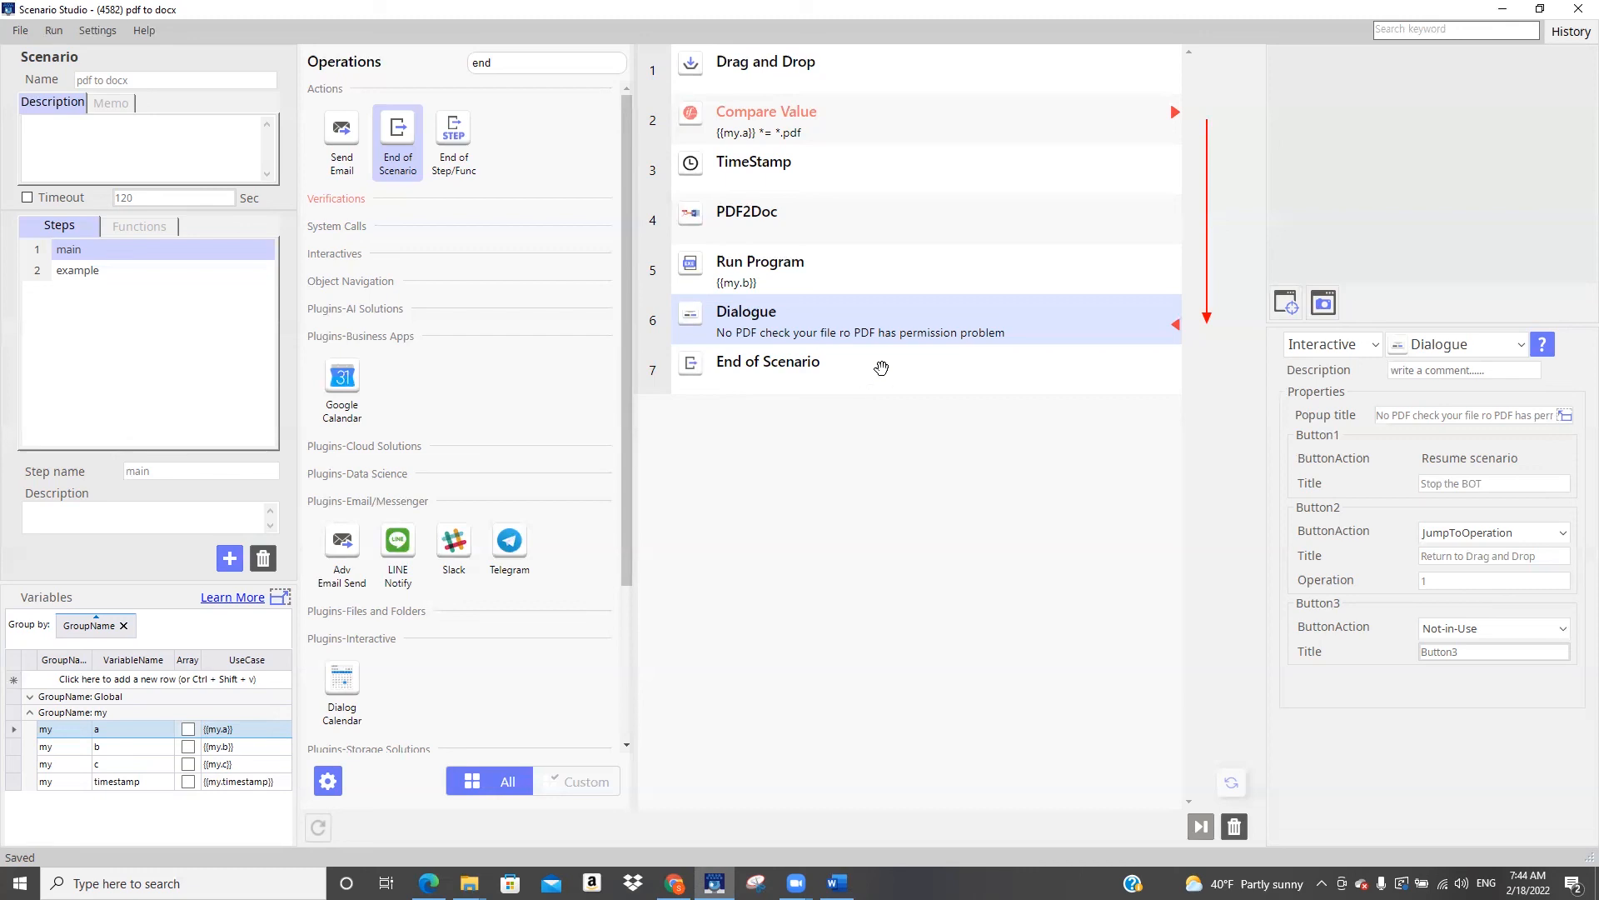
# Compare PDF2Doc's failure code action in Scenario Studio with the return code in the failed job's Supervisor details
pyautogui.click(853, 207)
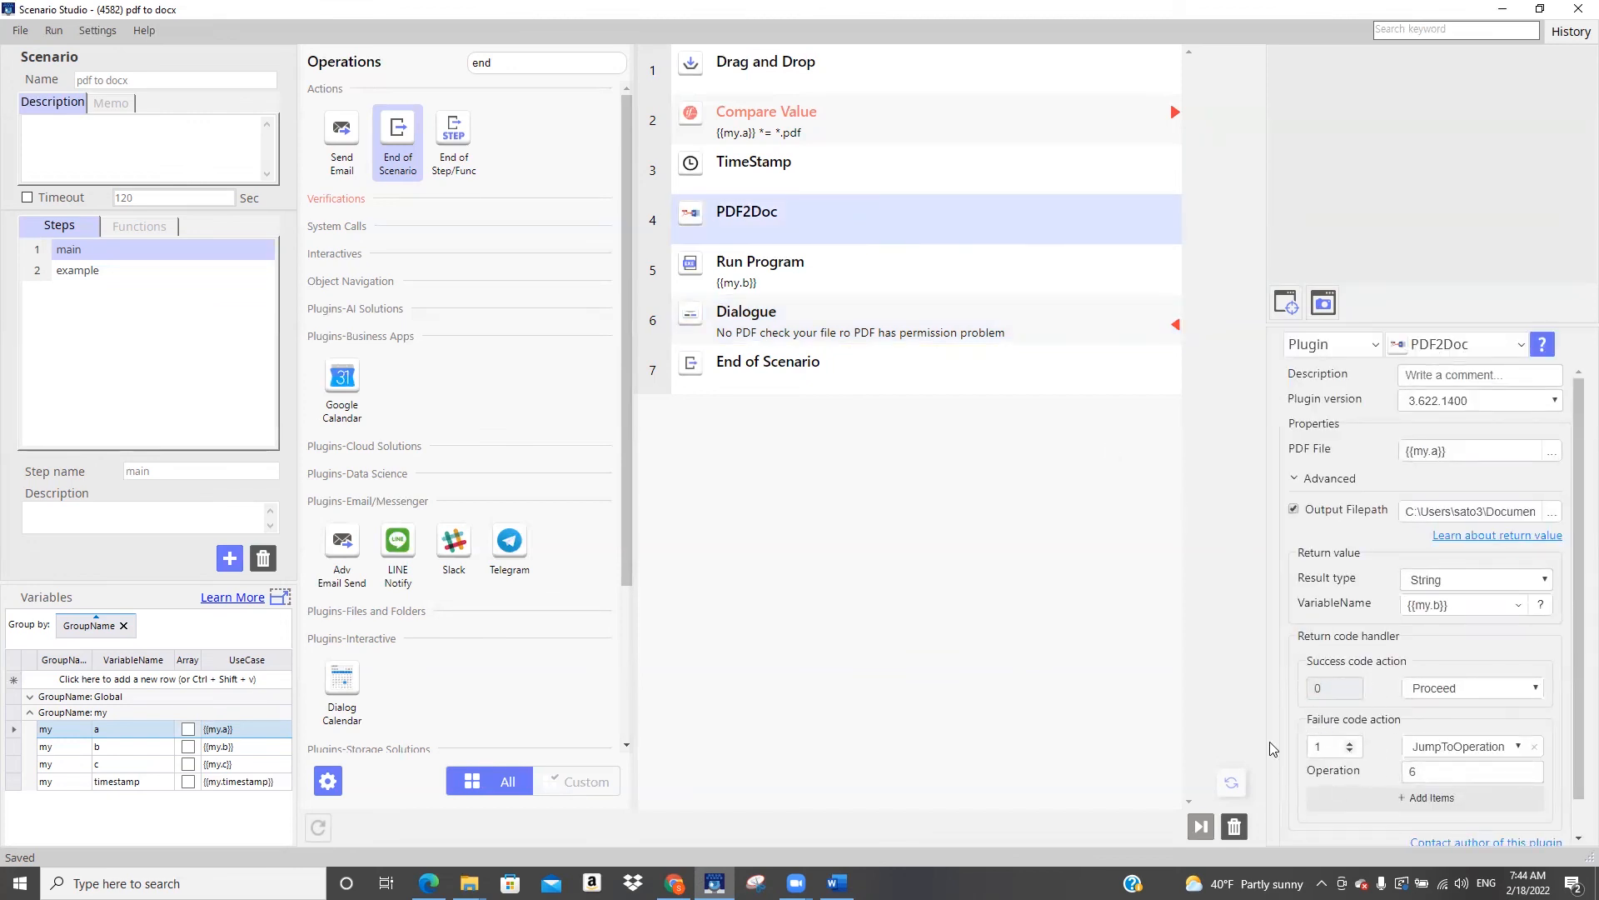
pyautogui.moveTo(673, 883)
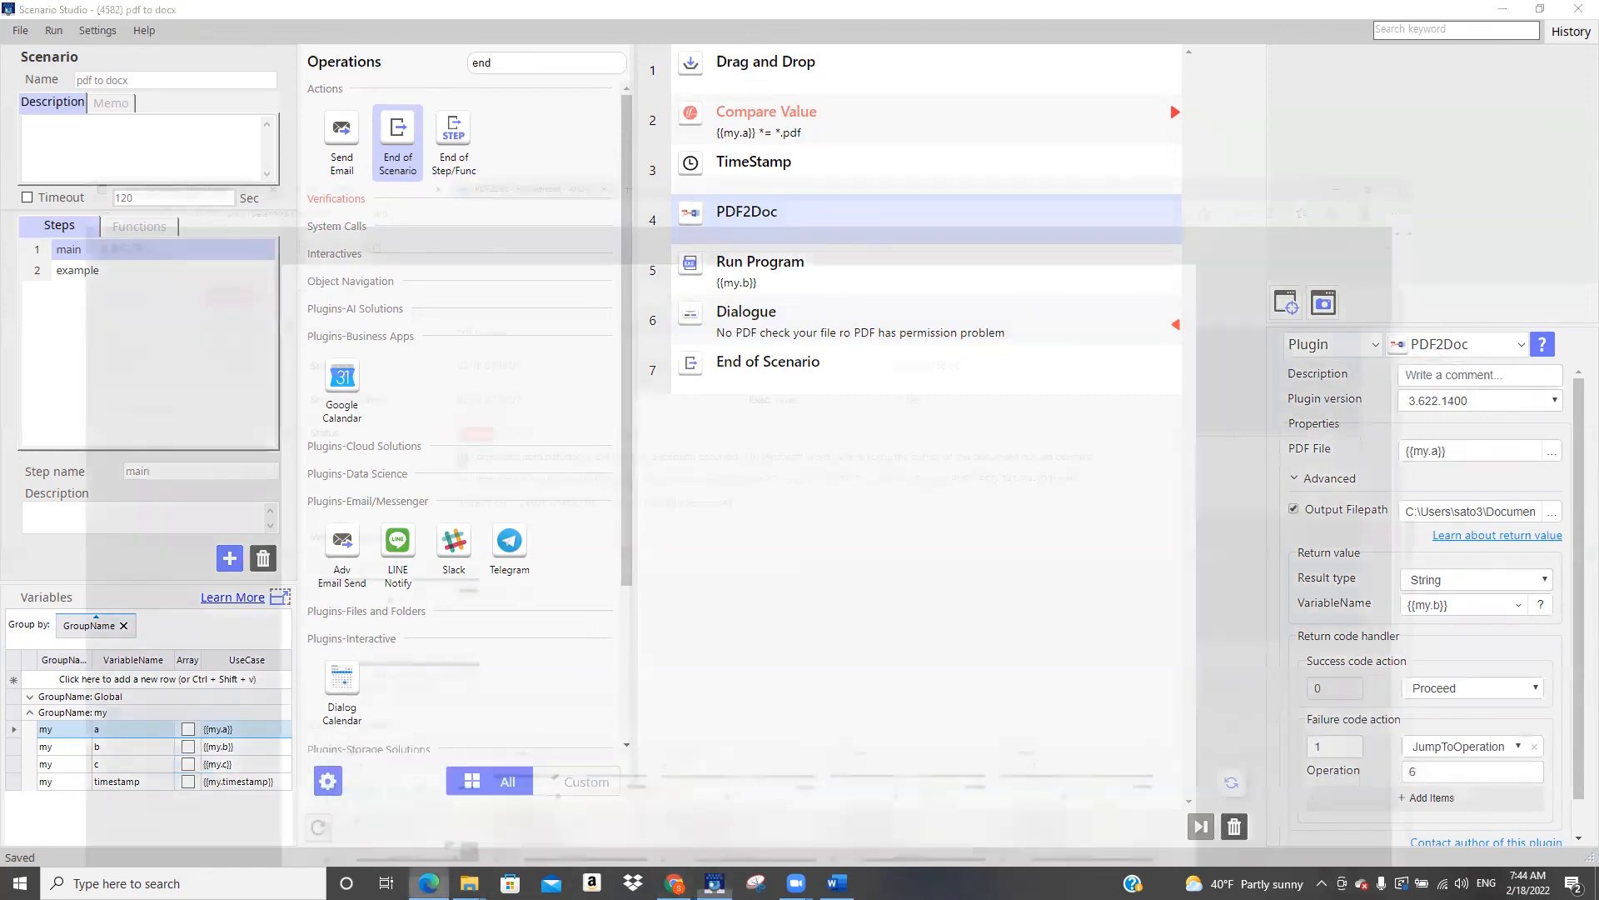
pyautogui.click(428, 799)
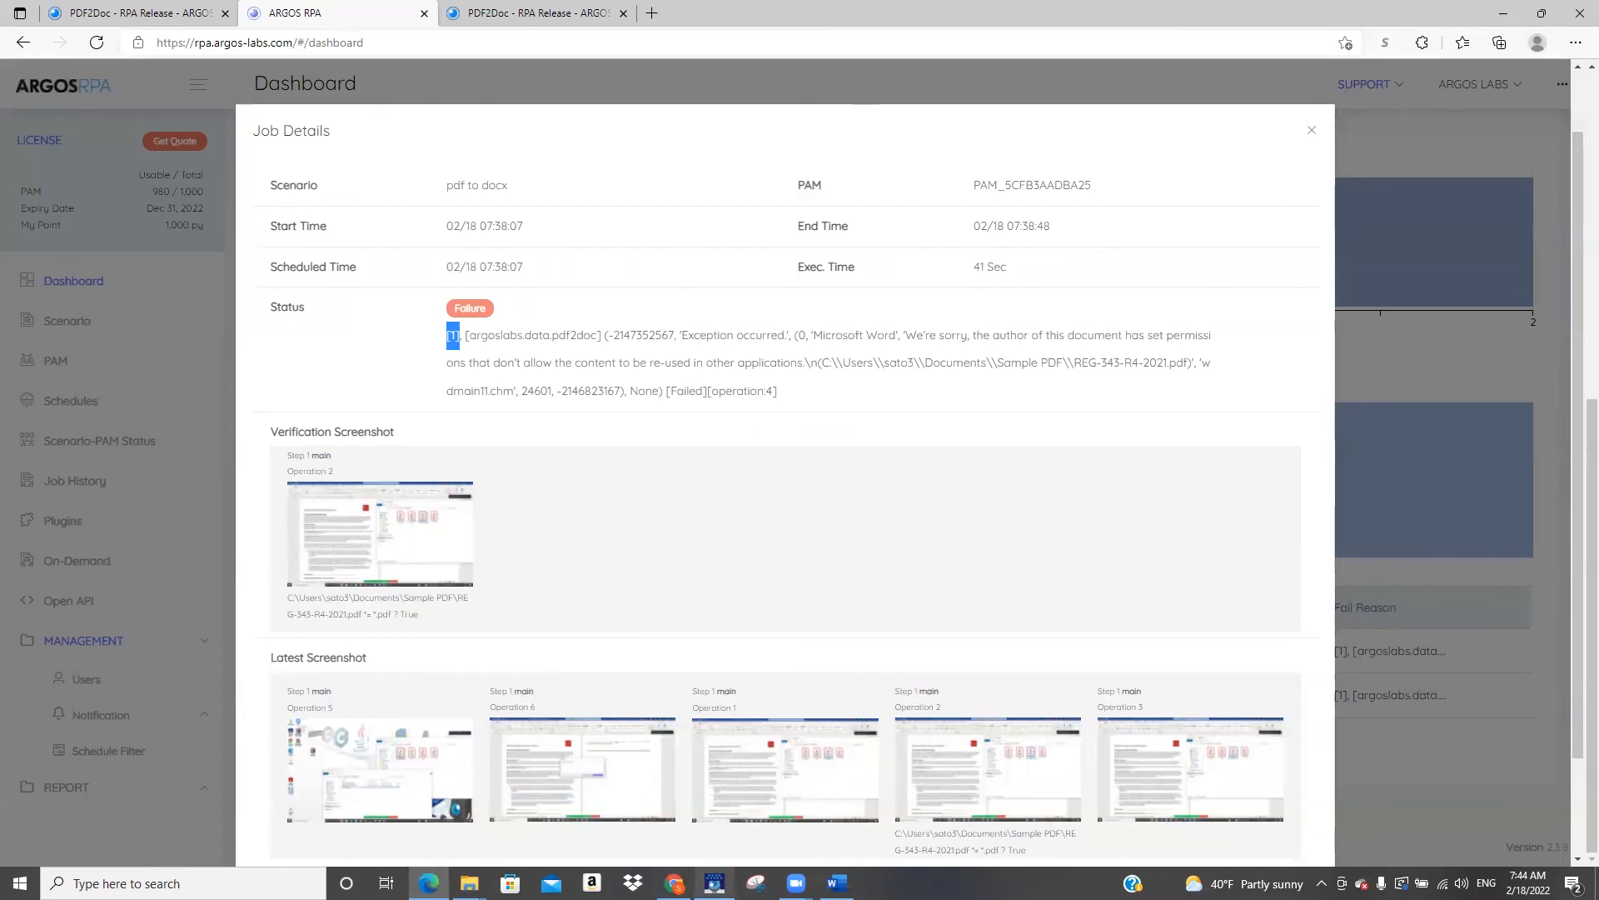
pyautogui.click(715, 883)
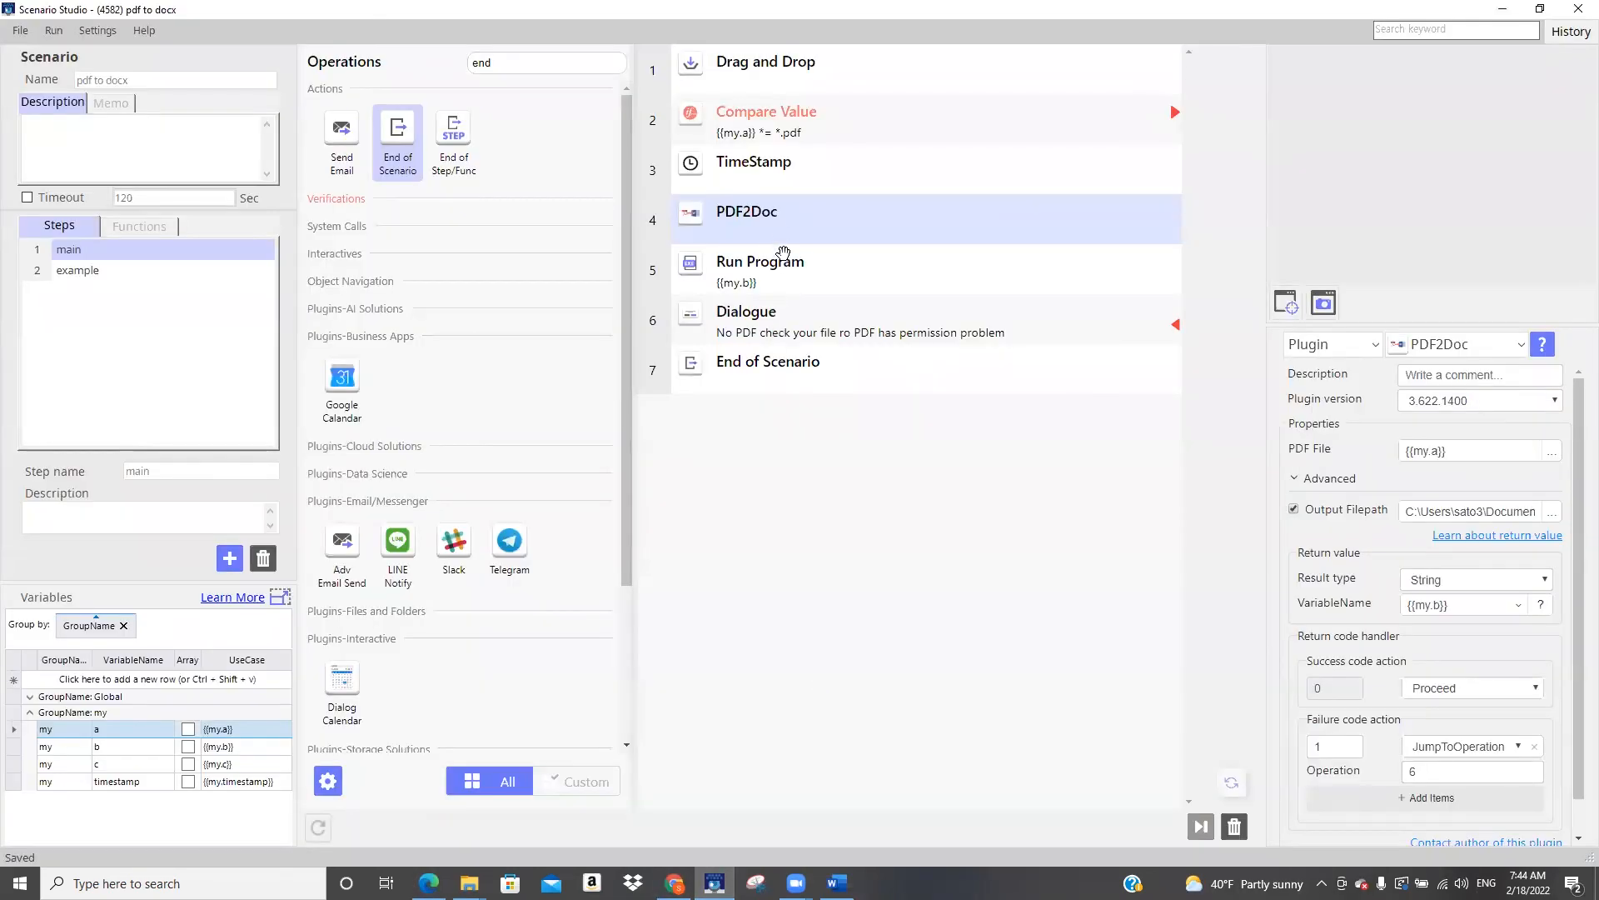